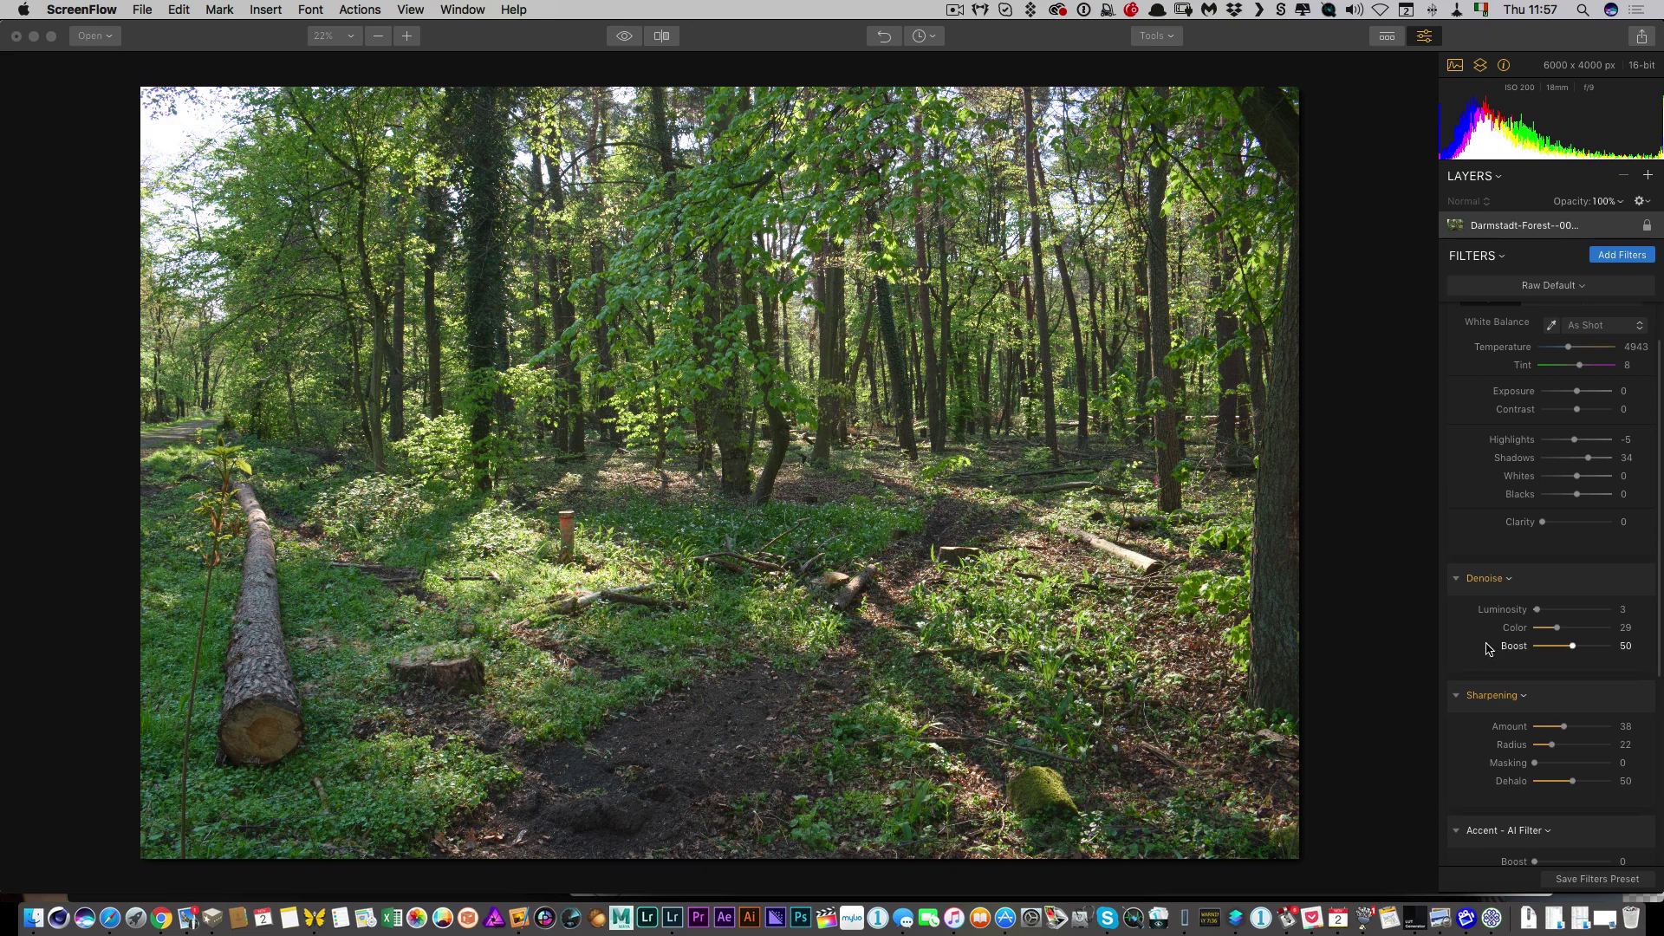
- Turn the LUT Mapping filter back on for the forest photo's base layer
{"action": "scroll", "coordinate": [1470, 598], "scroll_direction": "down", "scroll_amount": 5}
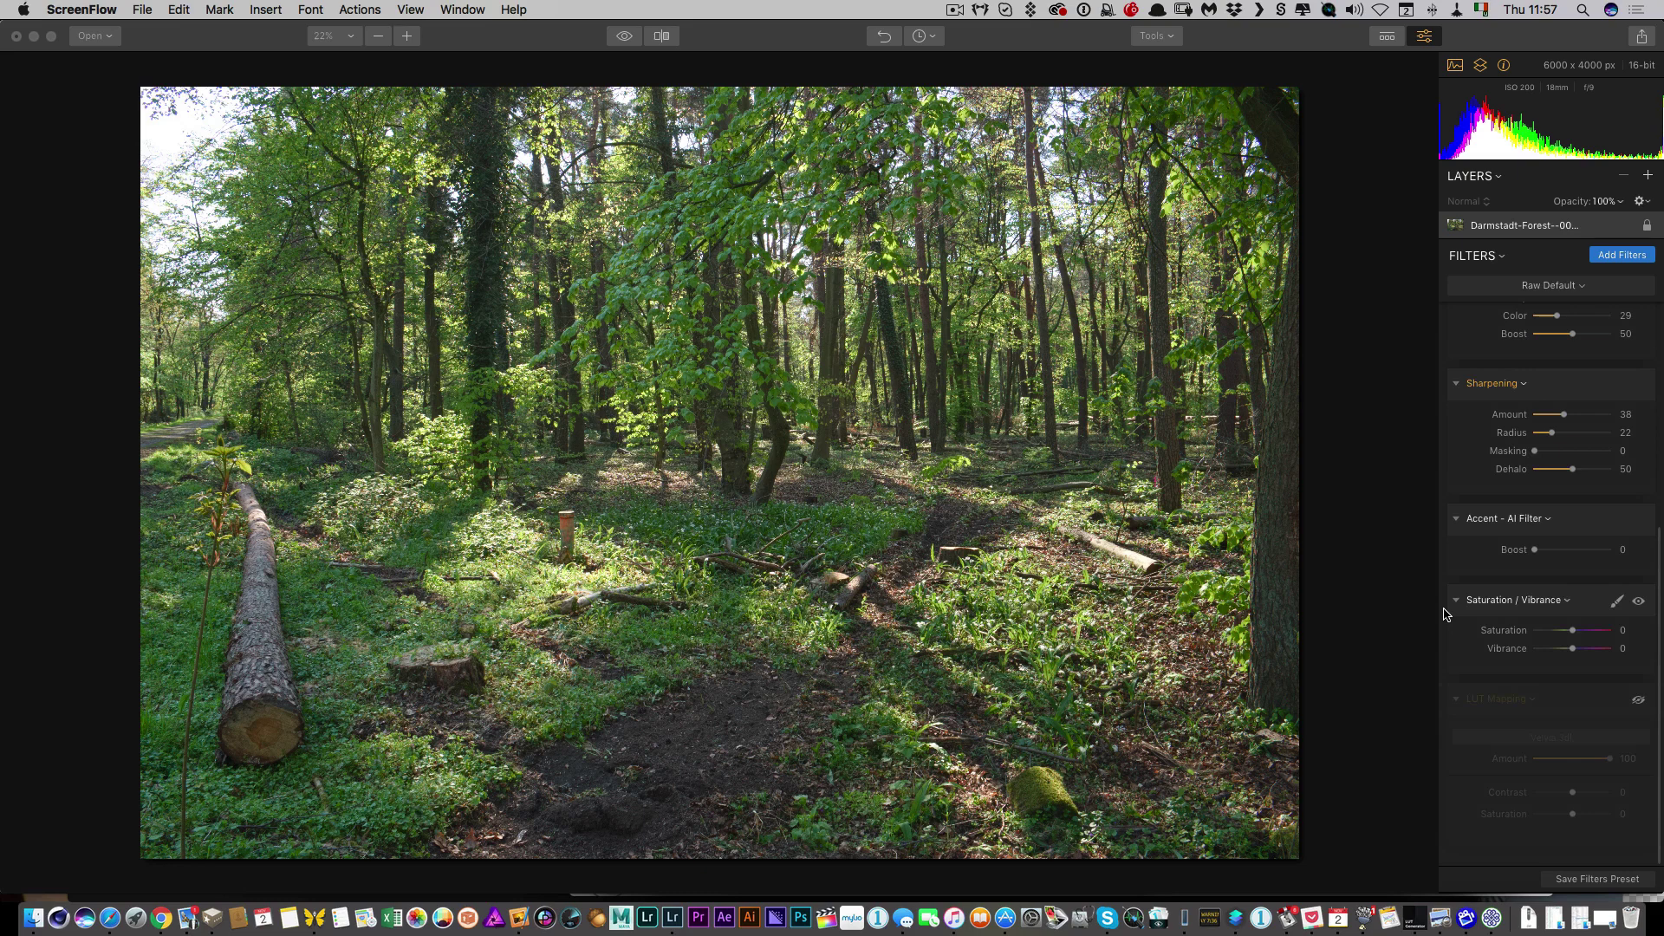
{"action": "left_click", "coordinate": [1639, 705]}
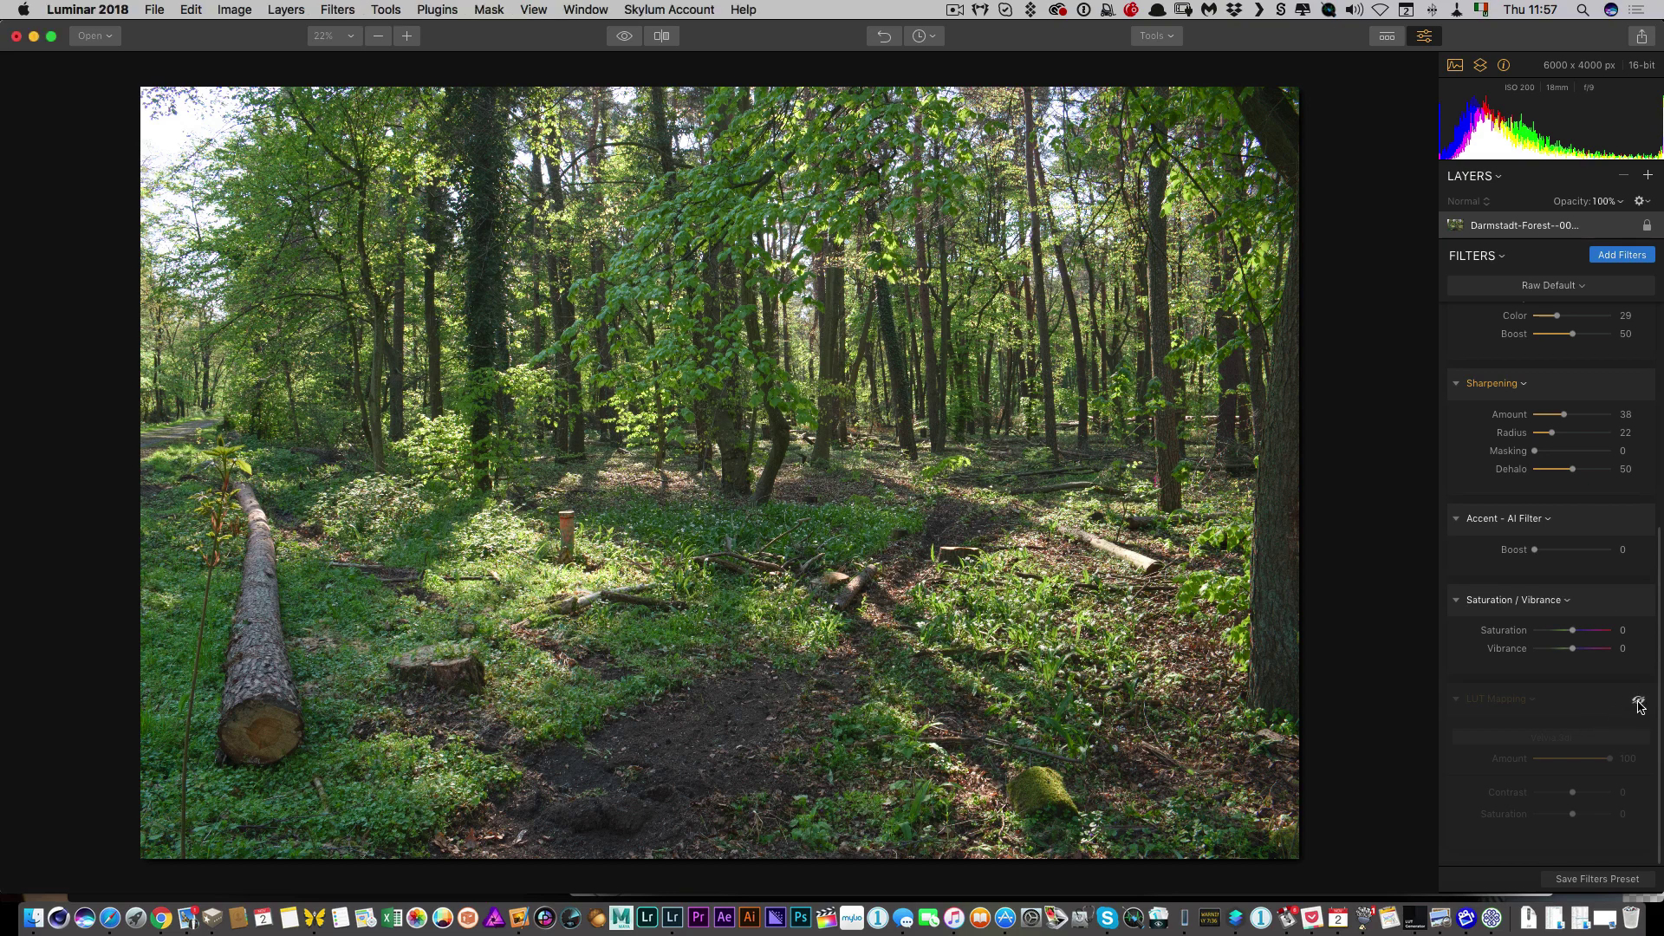
{"action": "left_click", "coordinate": [1638, 702]}
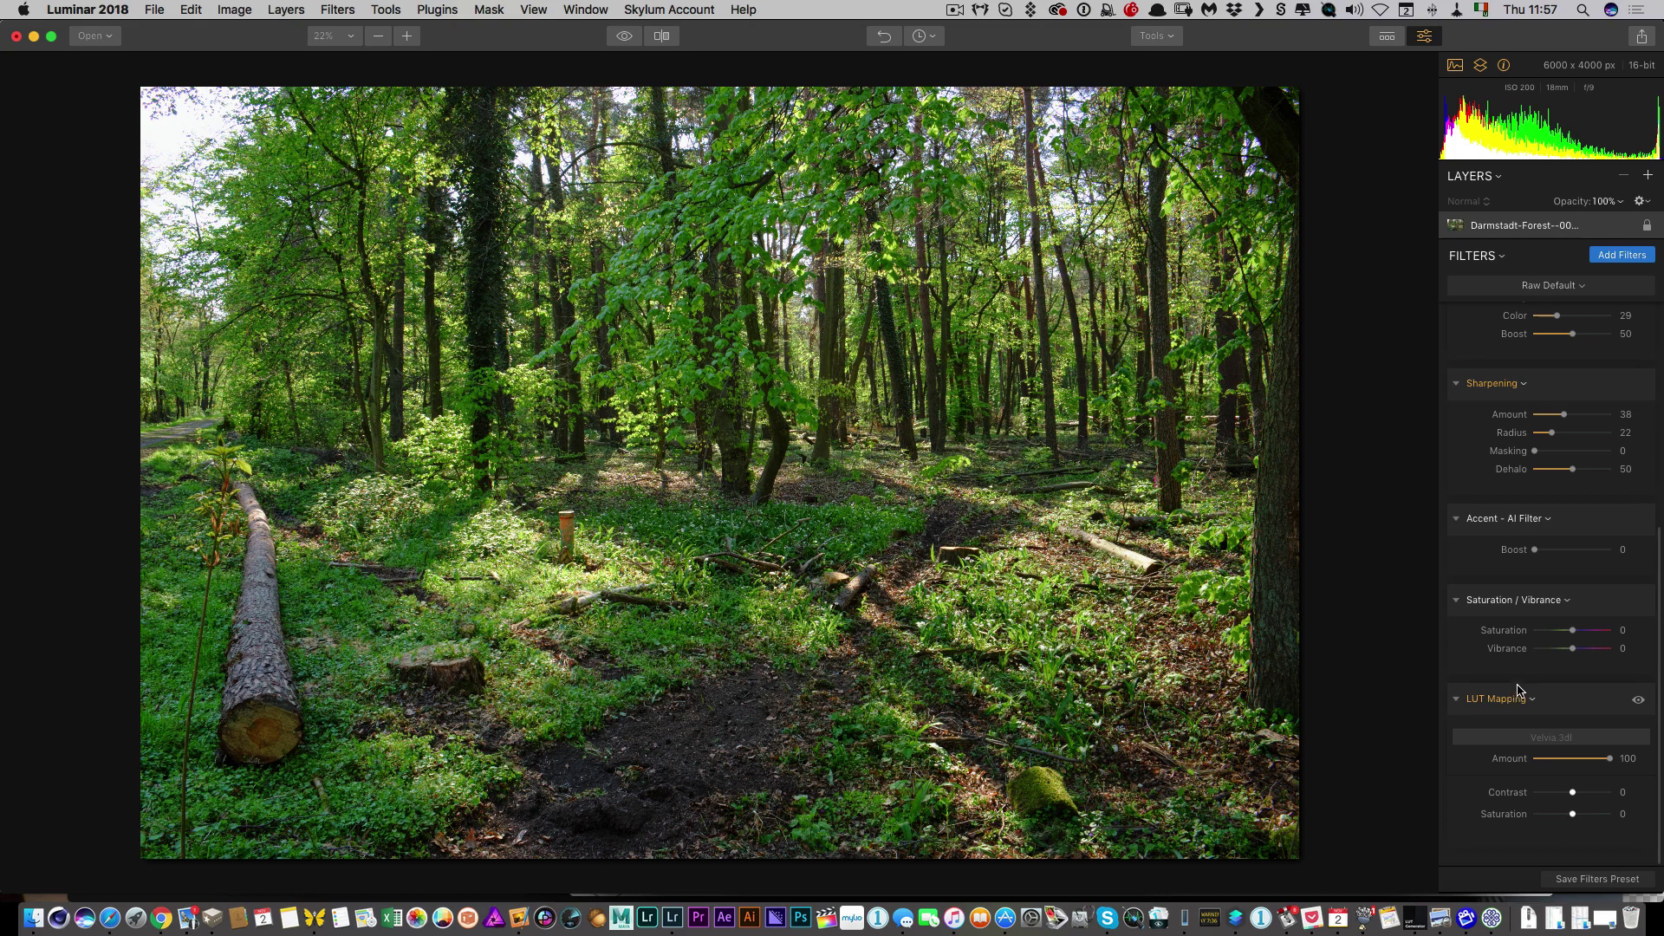
- Set the Shadows in RAW Develop to 47, and collapse the RAW Develop and Denoise filters
{"action": "scroll", "coordinate": [1529, 389], "scroll_direction": "up", "scroll_amount": 10}
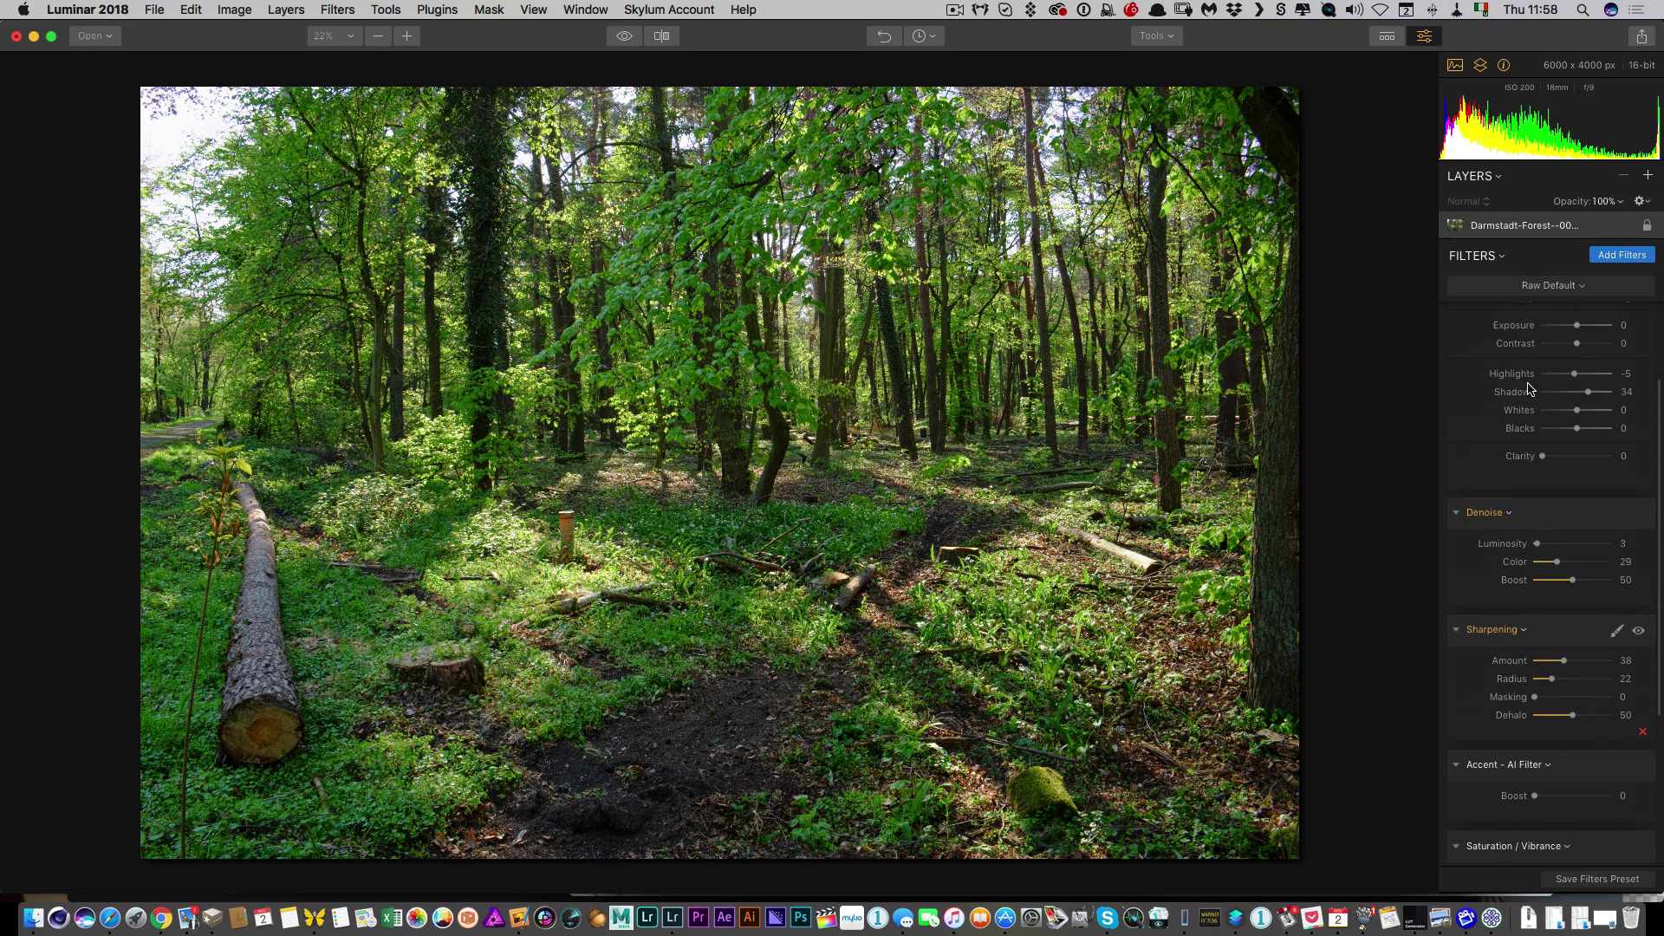
{"action": "scroll", "coordinate": [1529, 389], "scroll_direction": "down", "scroll_amount": 2}
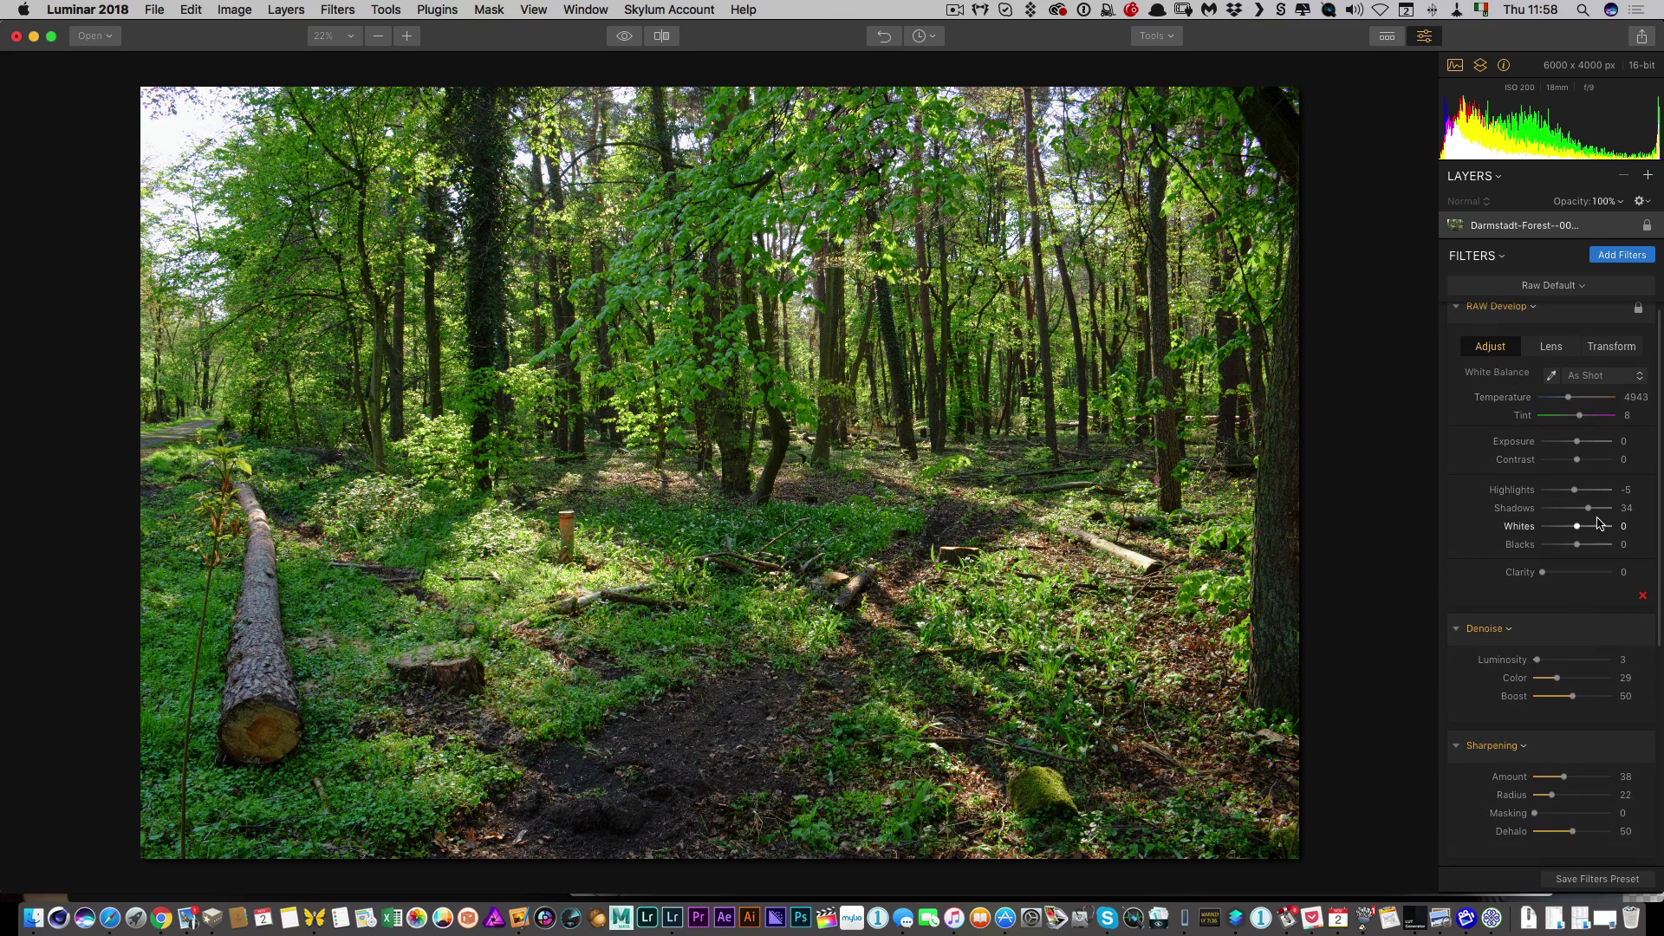
{"action": "left_click_drag", "start_coordinate": [1588, 507], "coordinate": [1595, 510]}
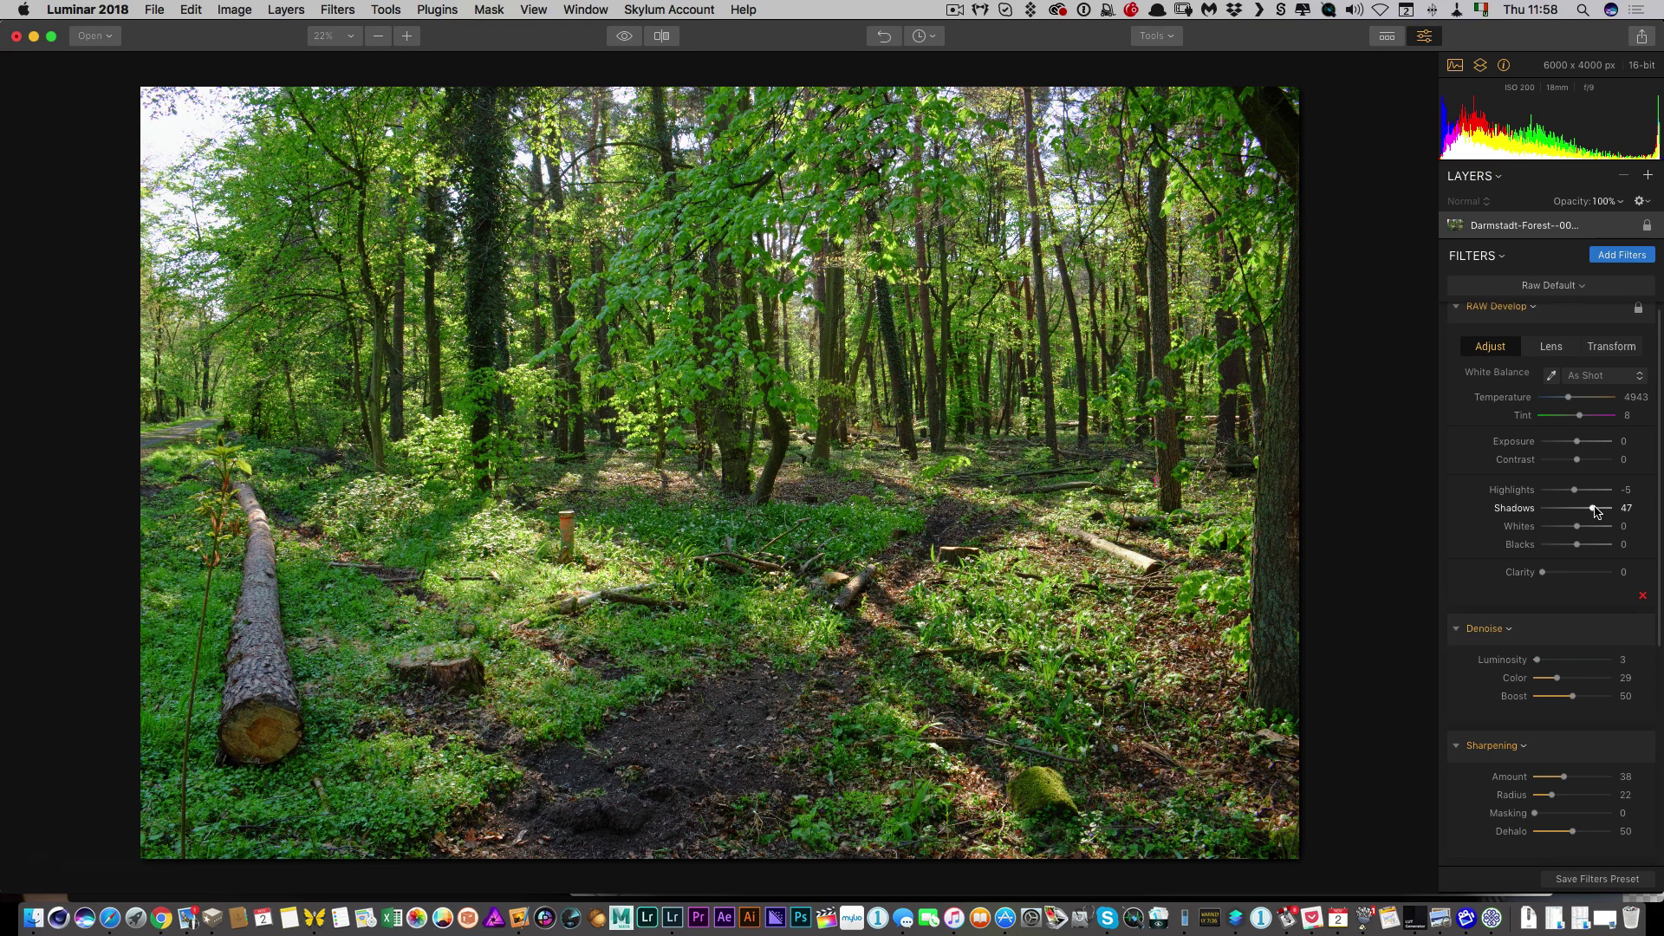
{"action": "left_click", "coordinate": [1458, 309]}
{"action": "left_click", "coordinate": [1464, 349]}
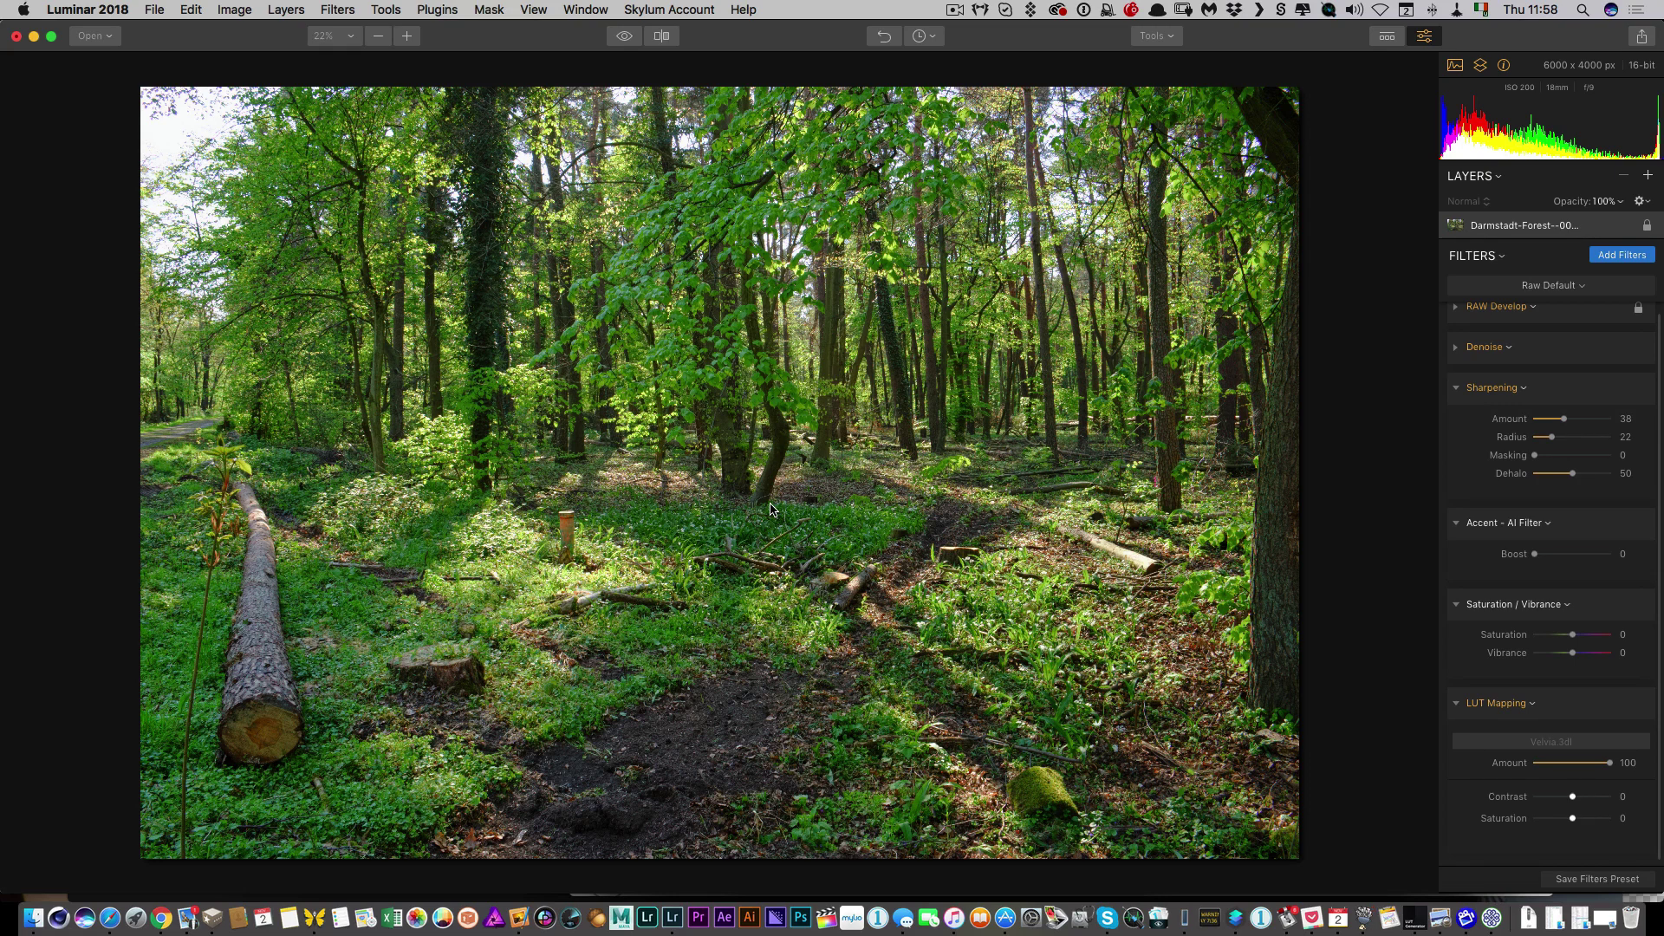
- Create a new adjustment layer above the photo and add the Accent - AI Filter to it
{"action": "left_click", "coordinate": [1648, 177]}
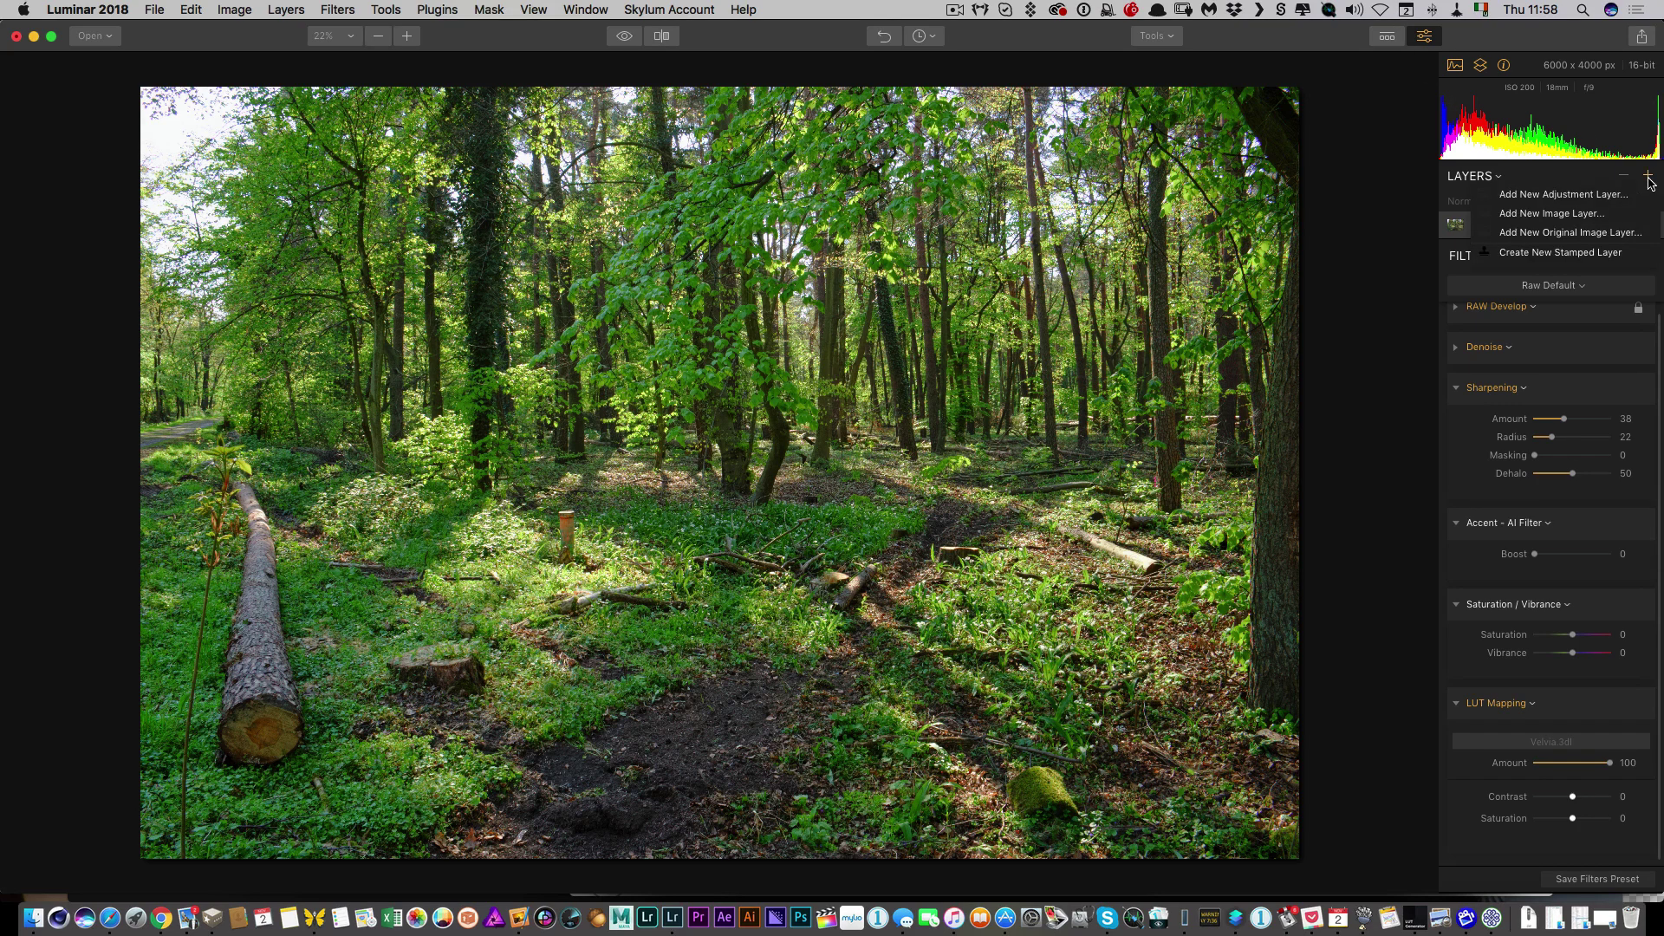
{"action": "left_click", "coordinate": [1558, 197]}
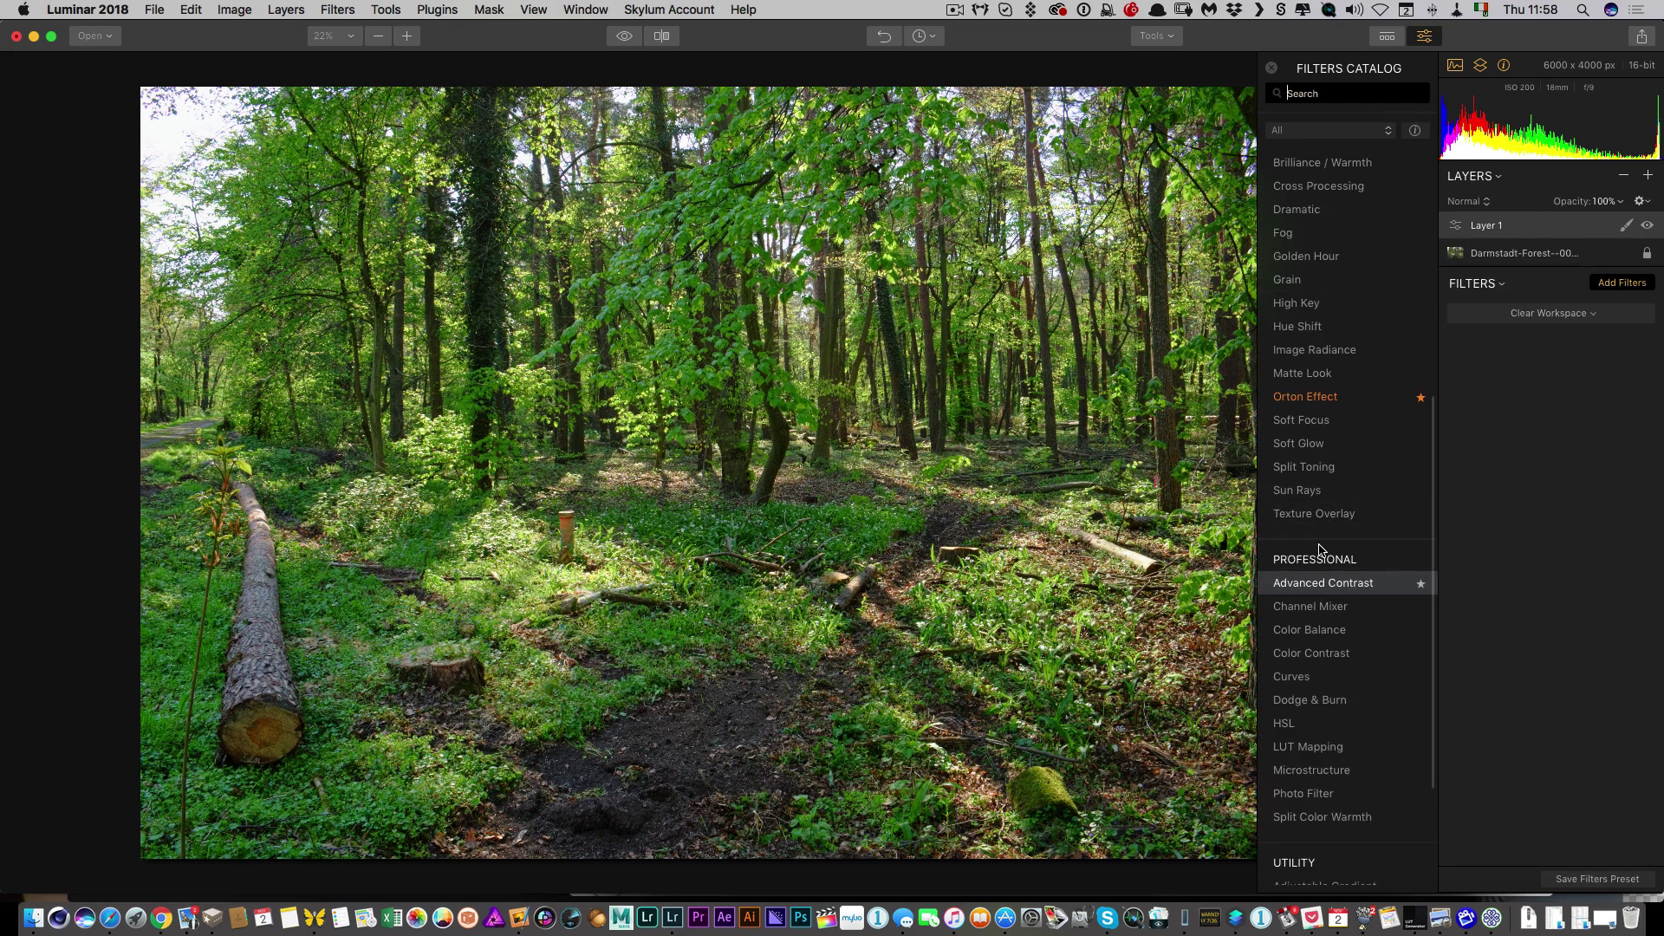
{"action": "scroll", "coordinate": [1321, 551], "scroll_direction": "down", "scroll_amount": 3}
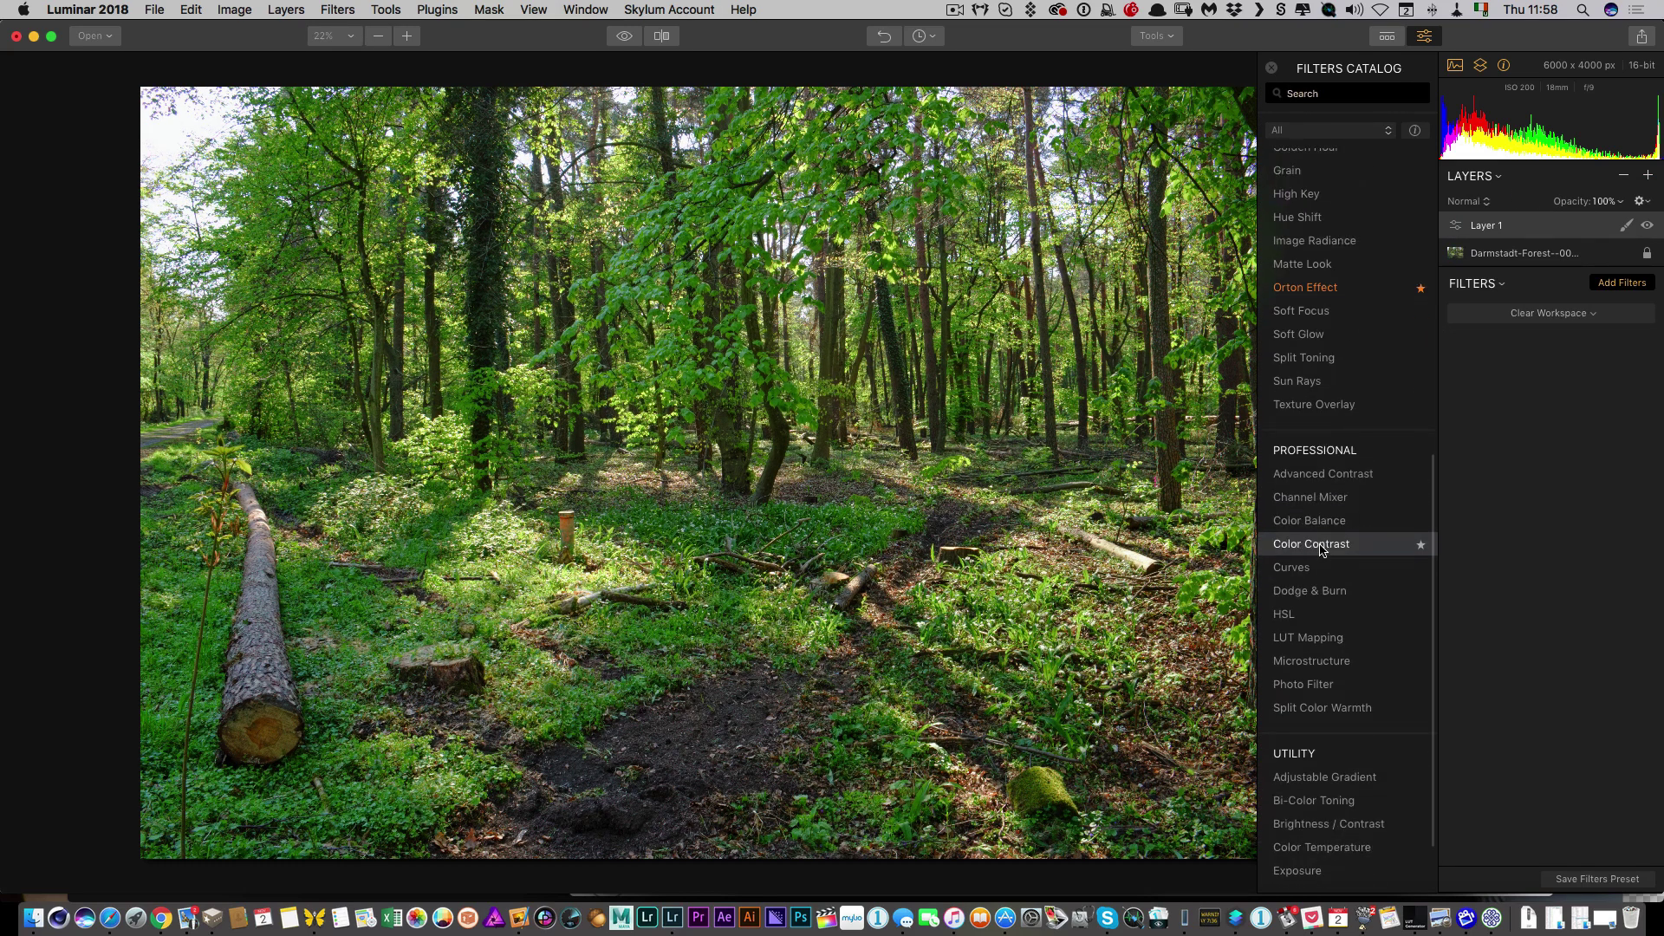
{"action": "scroll", "coordinate": [1321, 550], "scroll_direction": "up", "scroll_amount": 10}
{"action": "scroll", "coordinate": [1321, 551], "scroll_direction": "down", "scroll_amount": 4}
{"action": "scroll", "coordinate": [1377, 548], "scroll_direction": "down", "scroll_amount": 3}
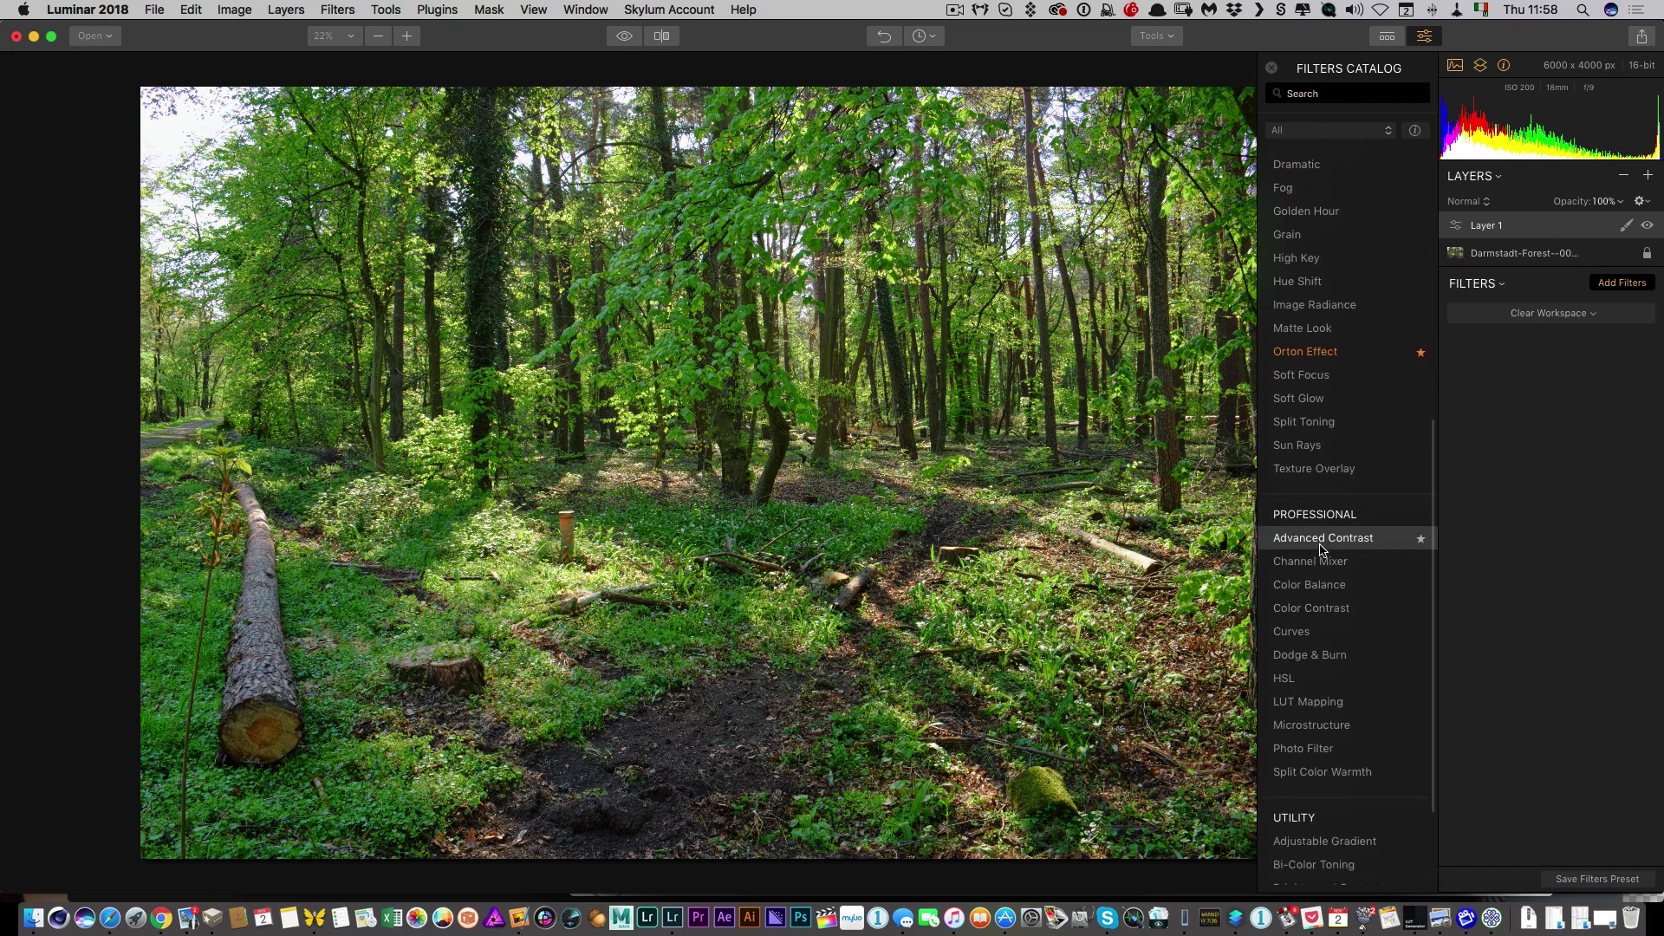
{"action": "scroll", "coordinate": [1378, 537], "scroll_direction": "up", "scroll_amount": 10}
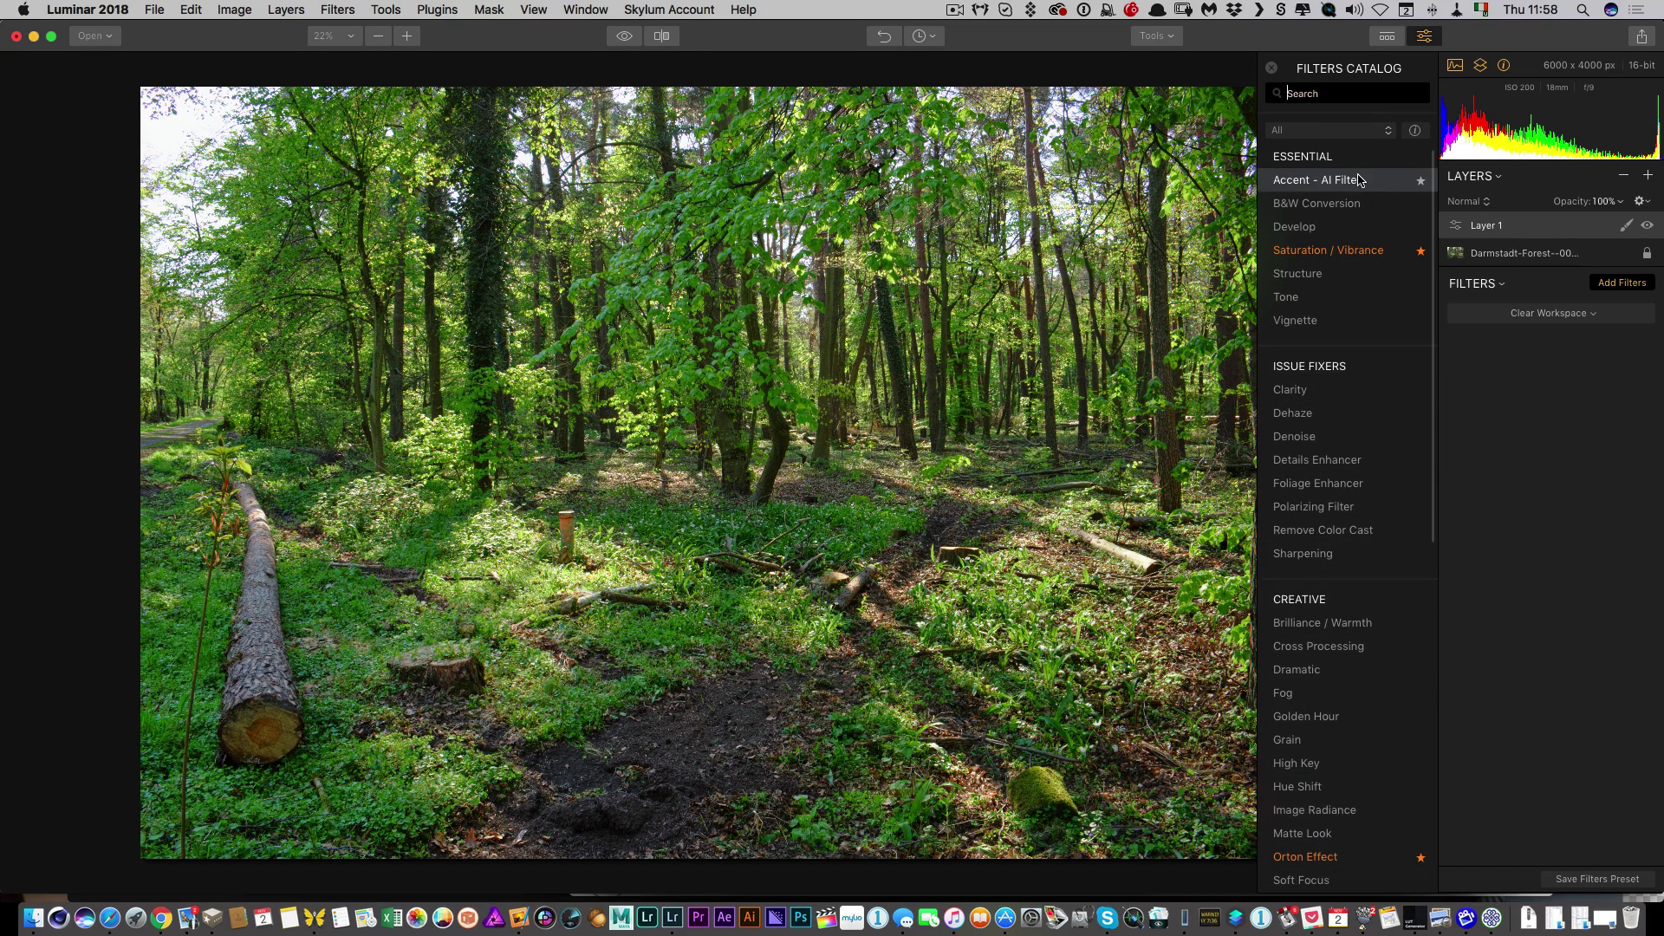
{"action": "left_click", "coordinate": [1359, 179]}
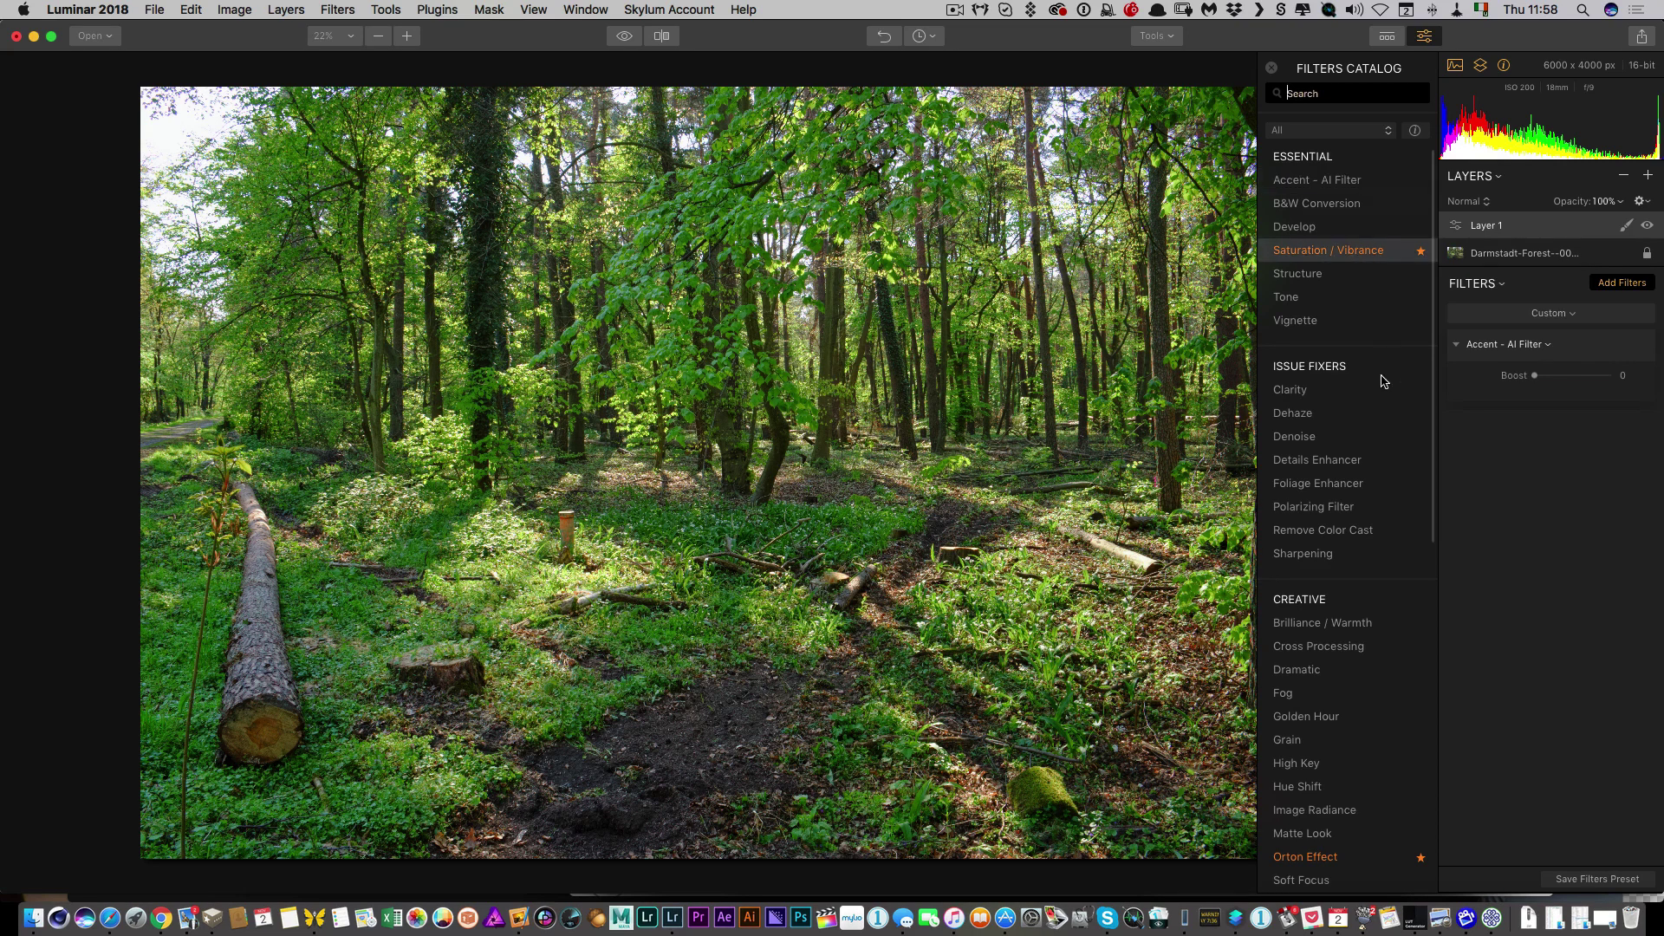
- Set the Boost of the Accent - AI Filter on the adjustment layer to 44
{"action": "left_click_drag", "start_coordinate": [1534, 375], "coordinate": [1557, 379]}
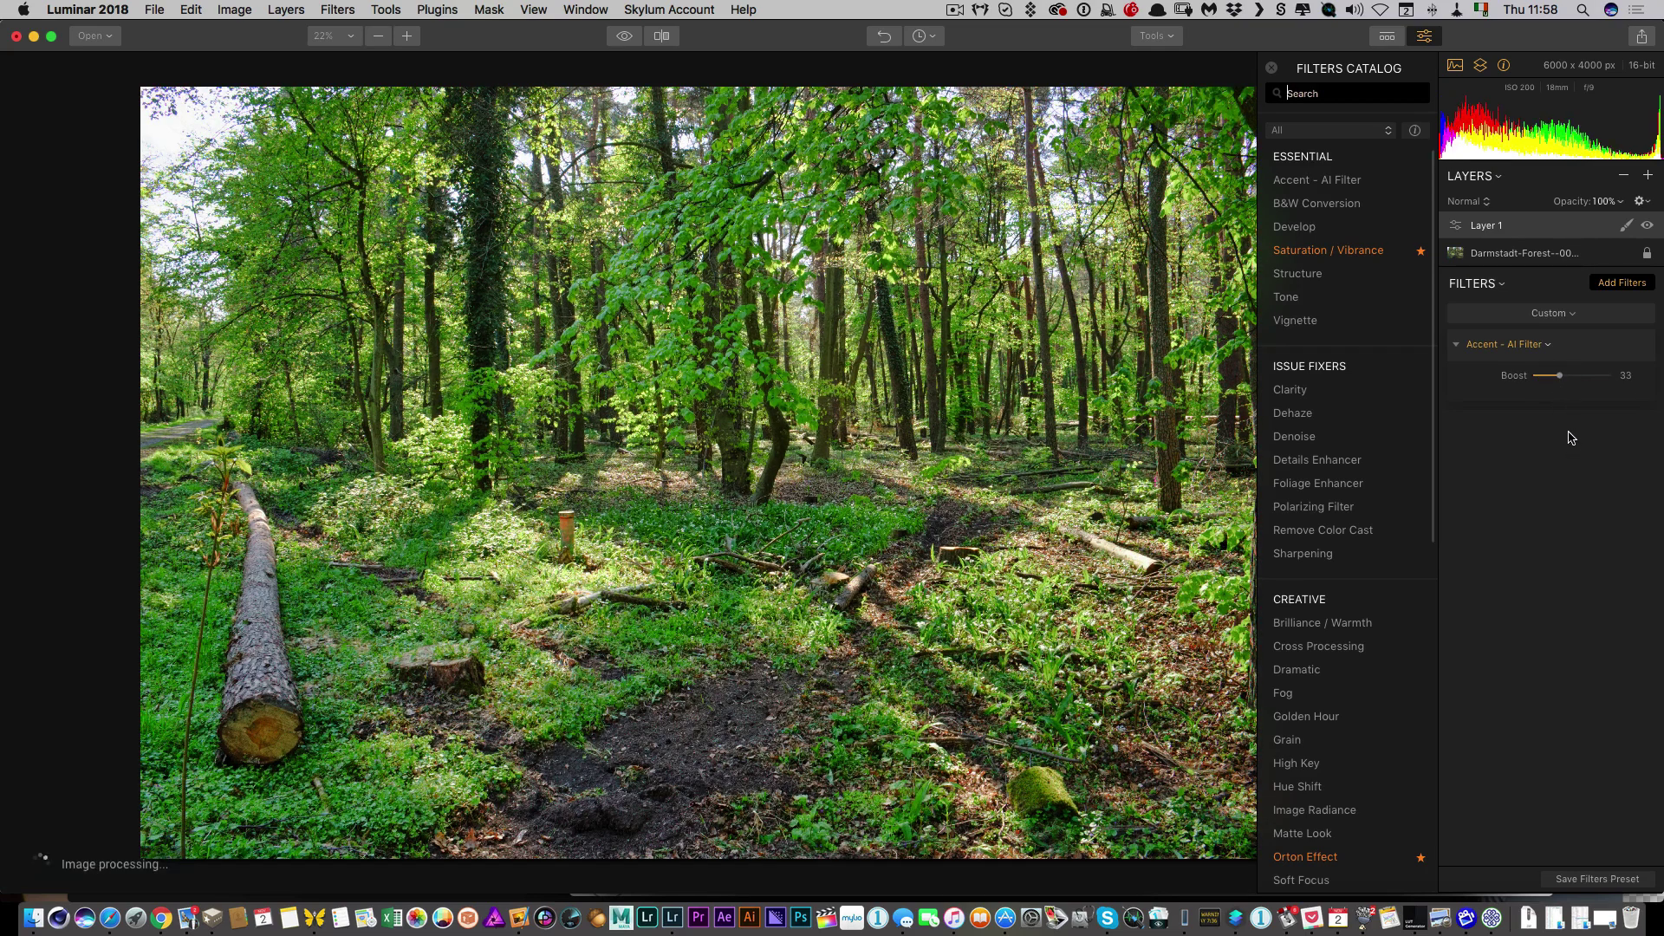
{"action": "left_click", "coordinate": [1271, 69]}
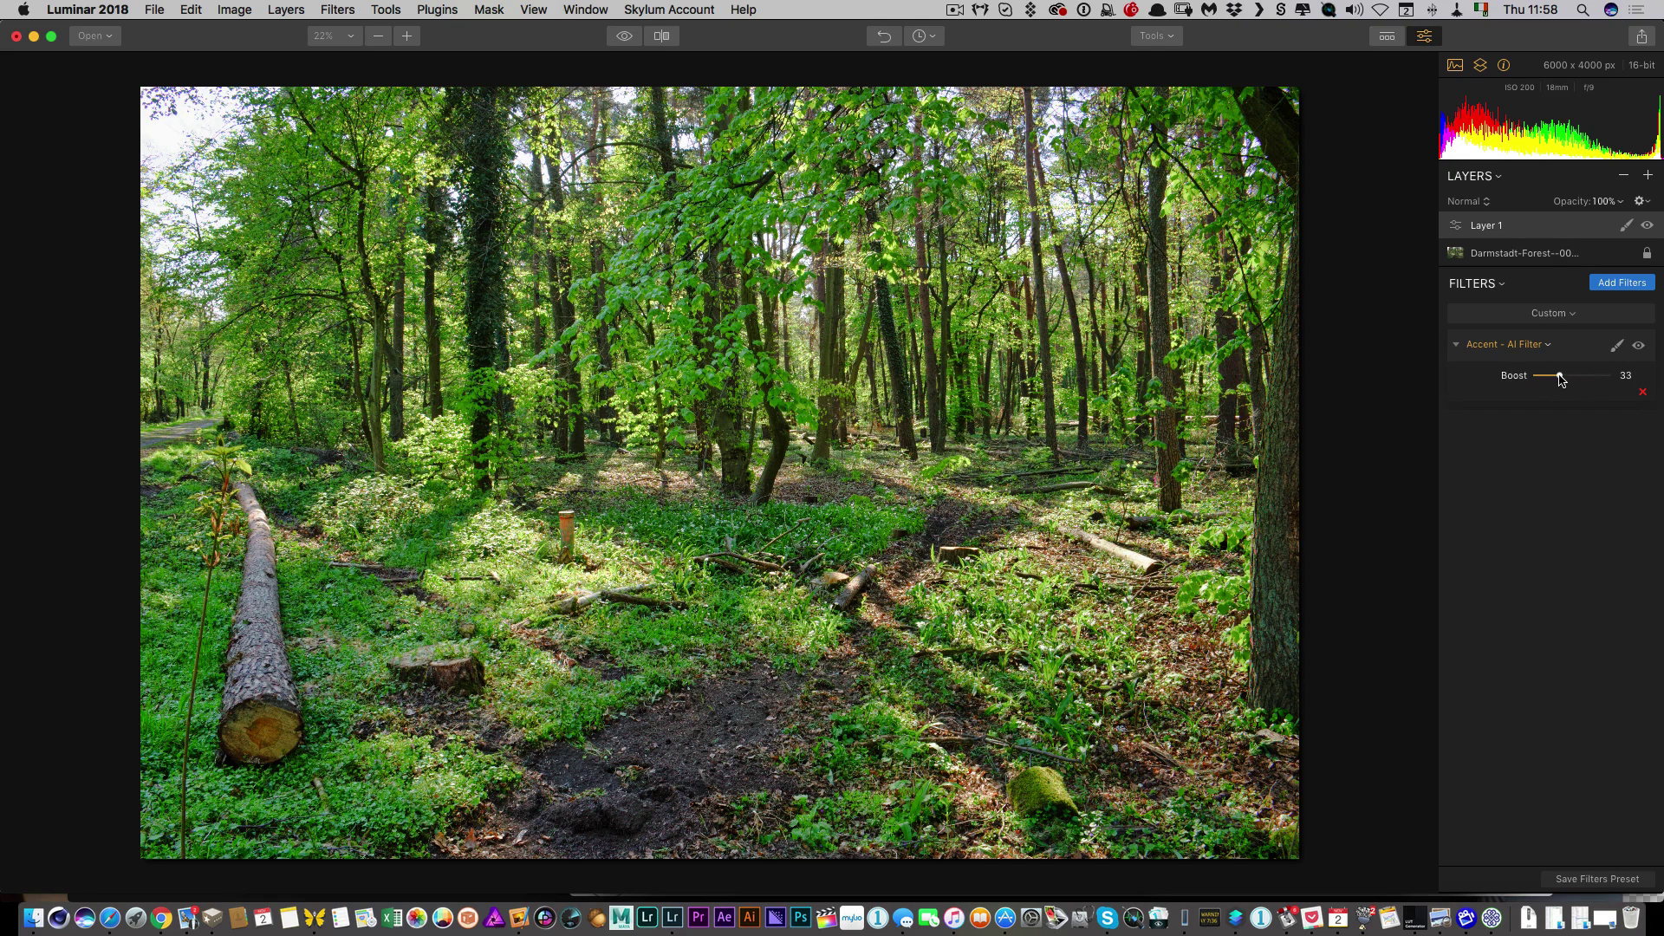
{"action": "left_click_drag", "start_coordinate": [1559, 376], "coordinate": [1568, 376]}
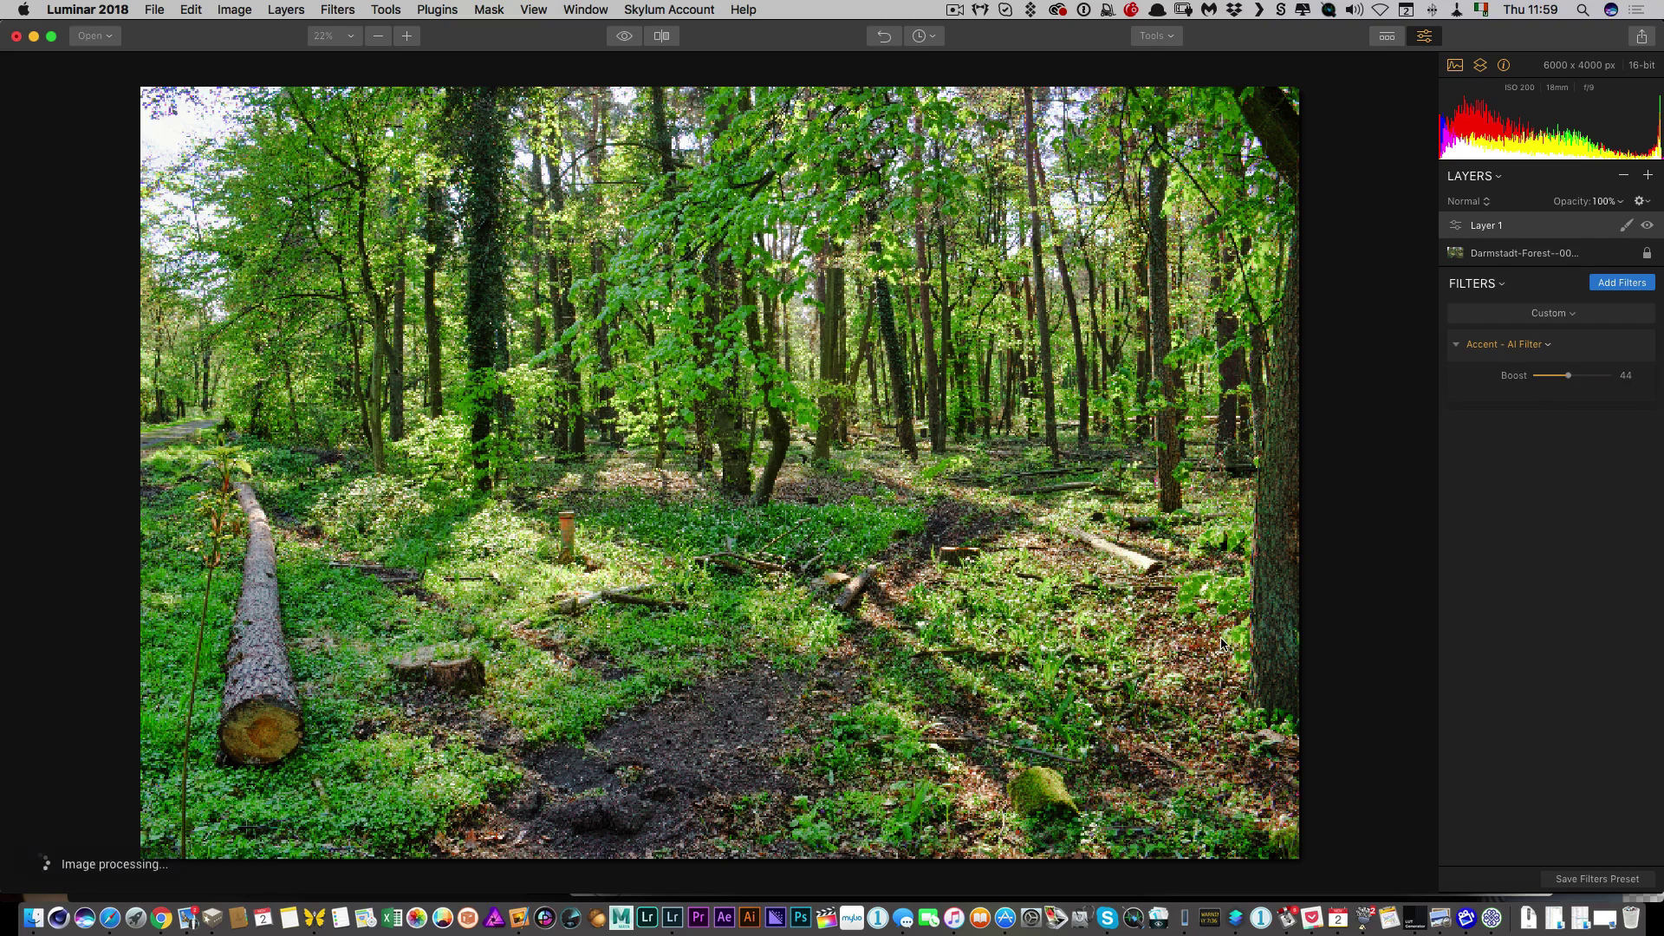
{"action": "left_click", "coordinate": [1283, 466]}
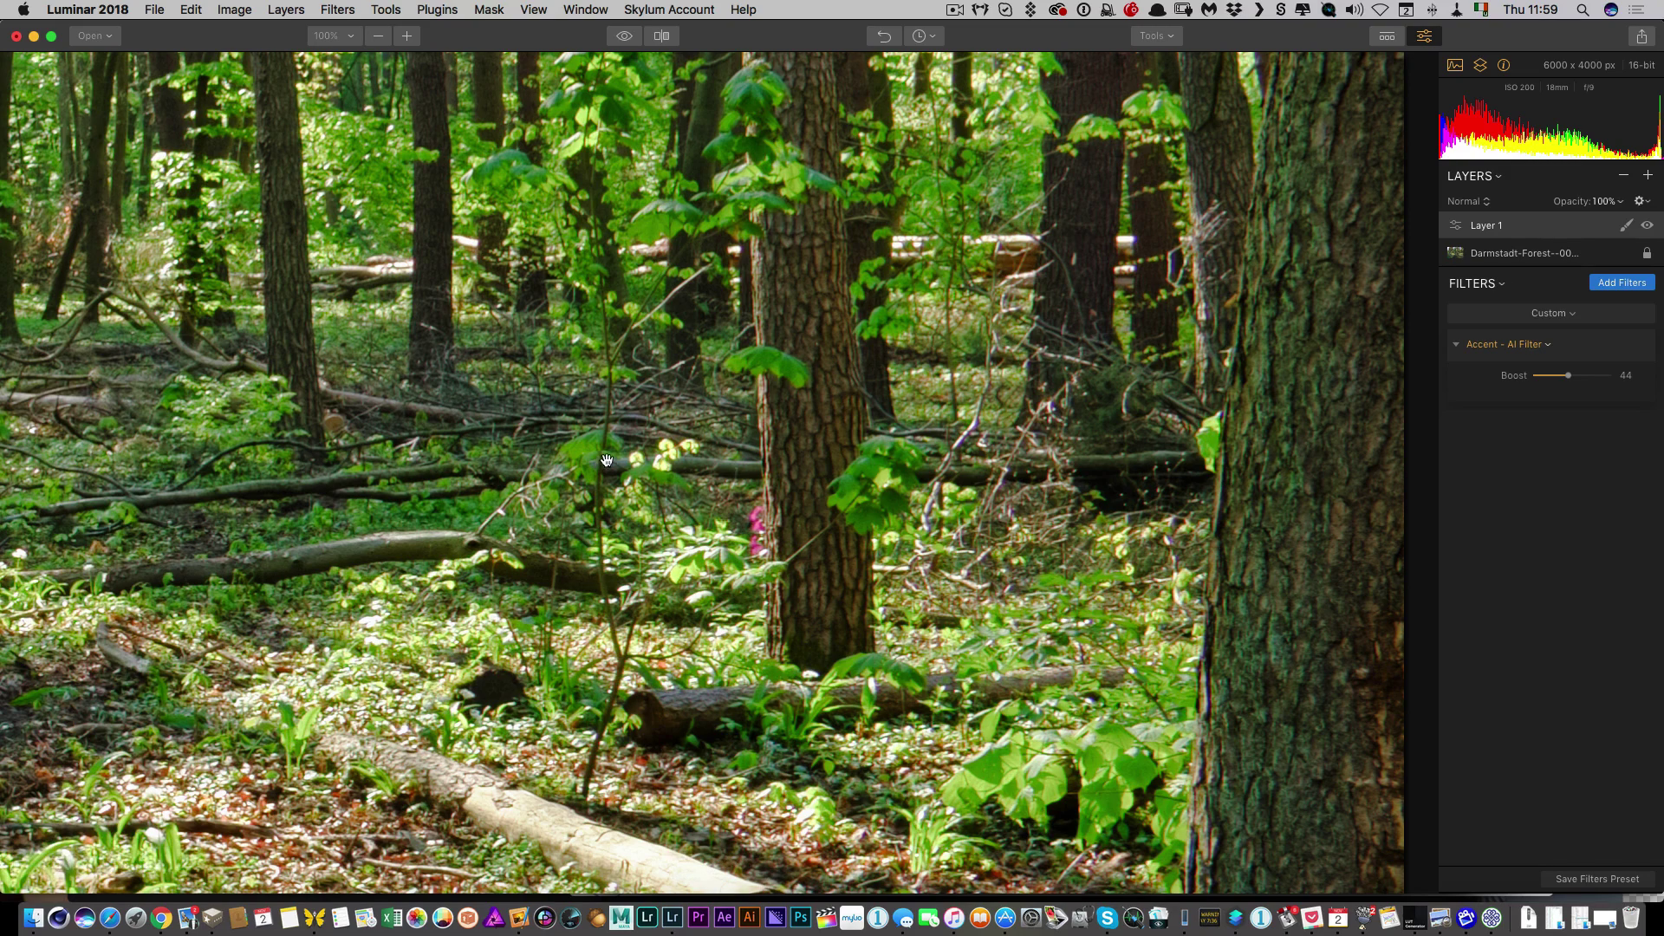
{"action": "double_click", "coordinate": [636, 432]}
{"action": "left_click_drag", "start_coordinate": [752, 436], "coordinate": [806, 430]}
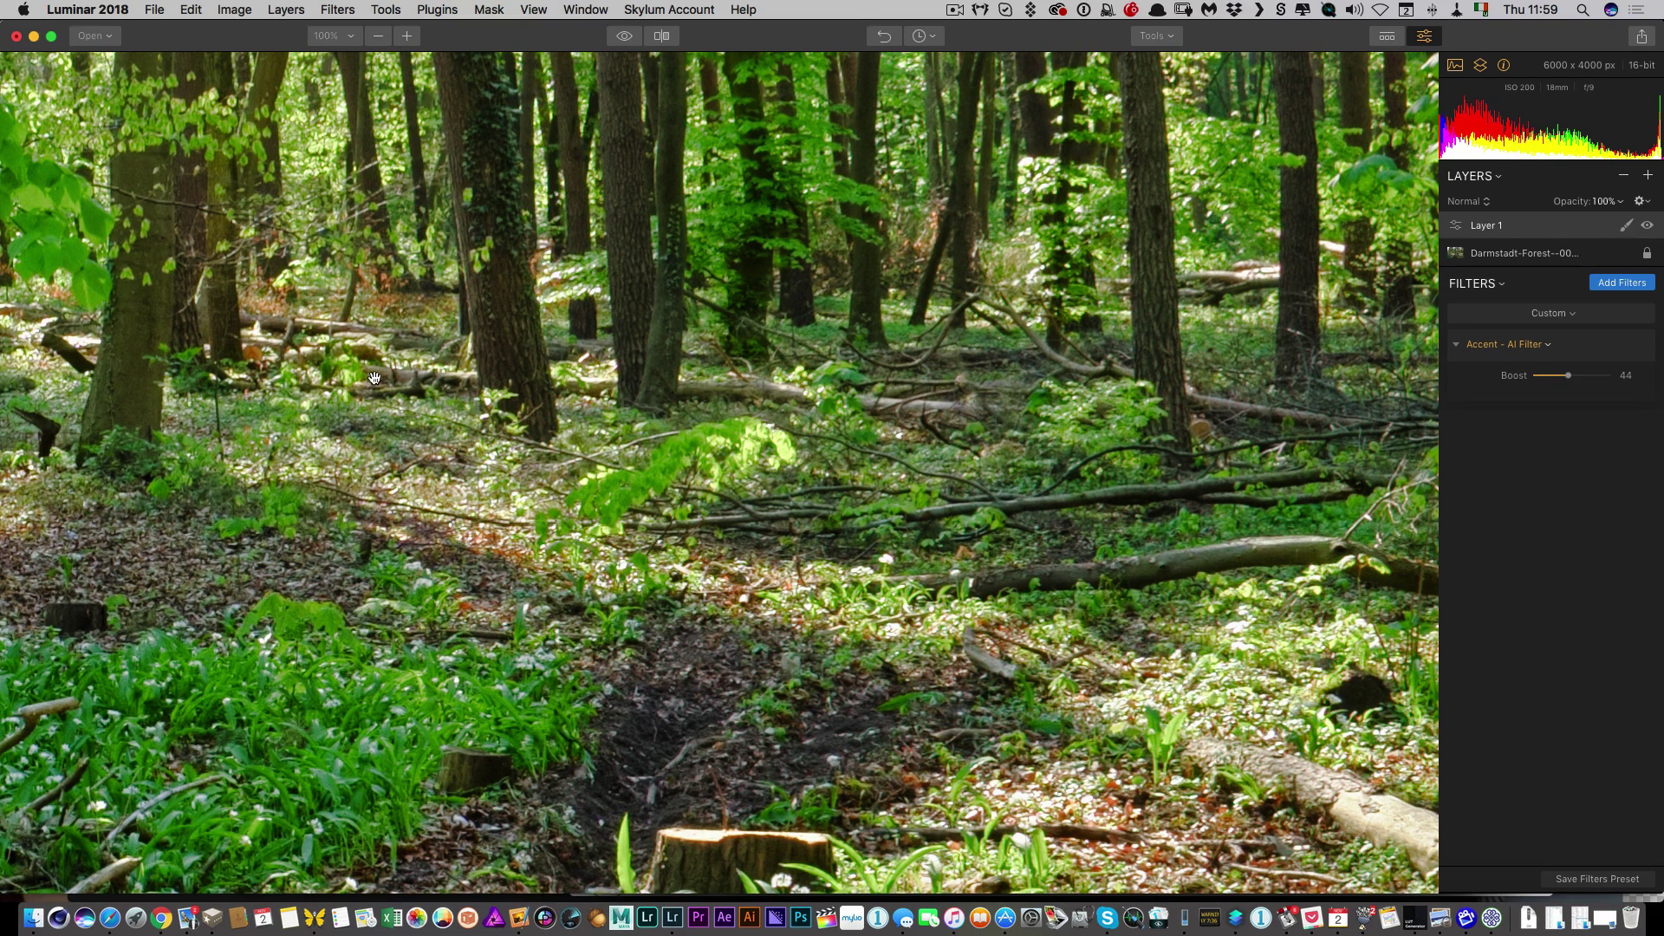
{"action": "left_click_drag", "start_coordinate": [375, 377], "coordinate": [807, 402]}
{"action": "key", "text": "super+0"}
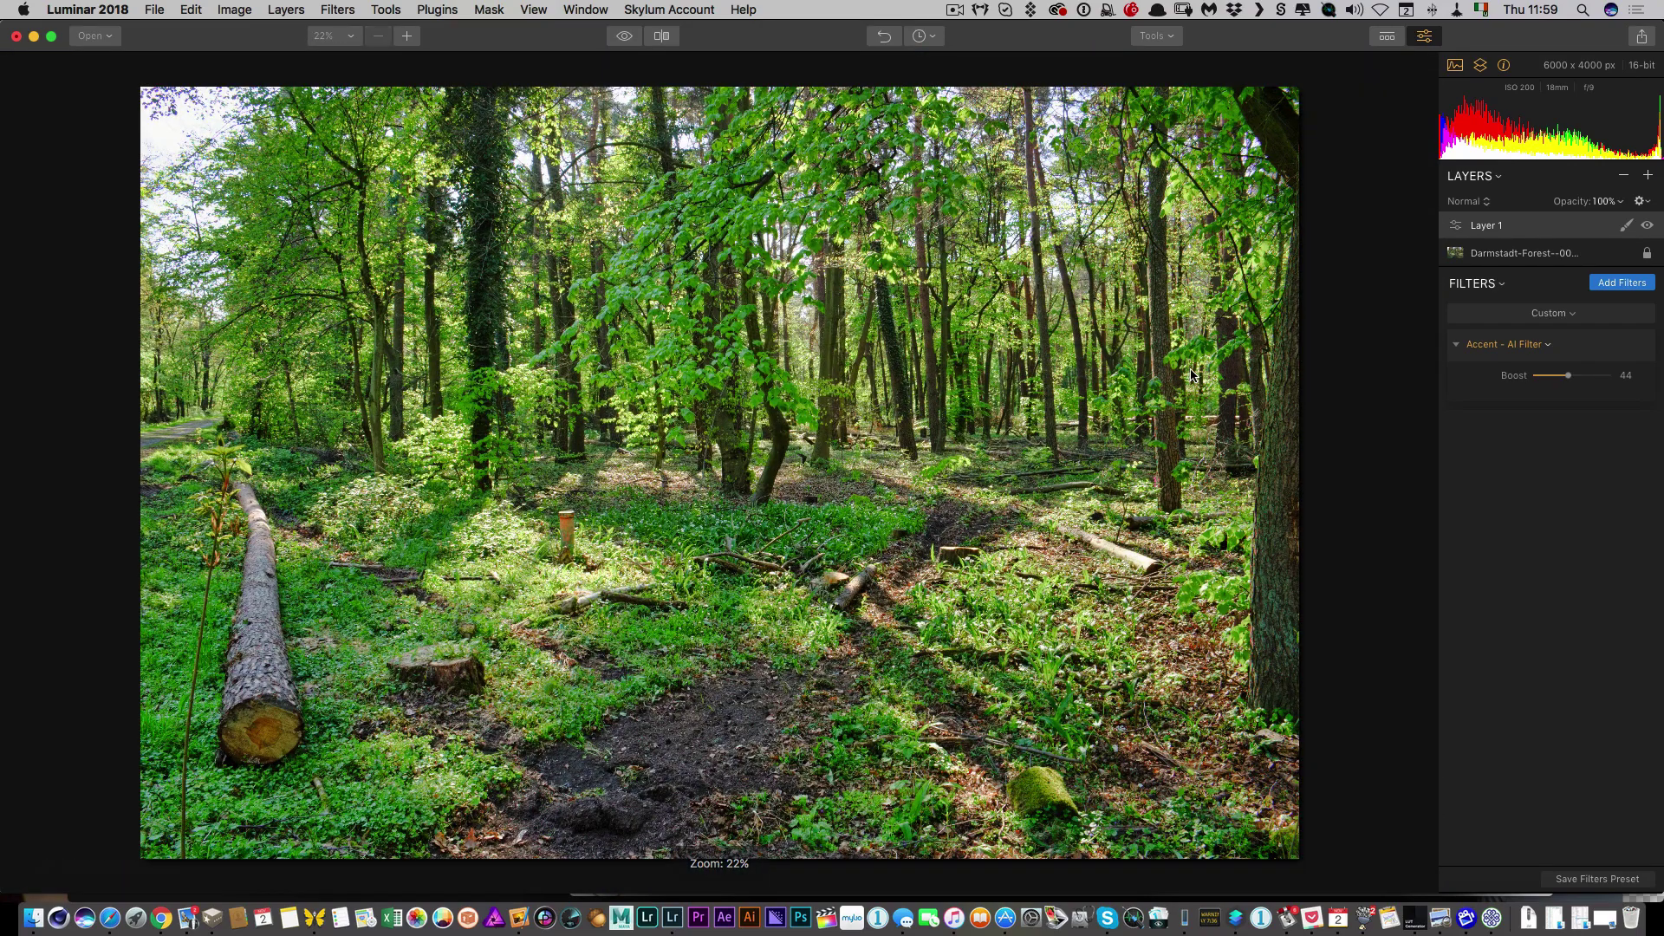
- Add a Polarizing Filter to the adjustment layer with an Amount of 34
{"action": "left_click", "coordinate": [1617, 284]}
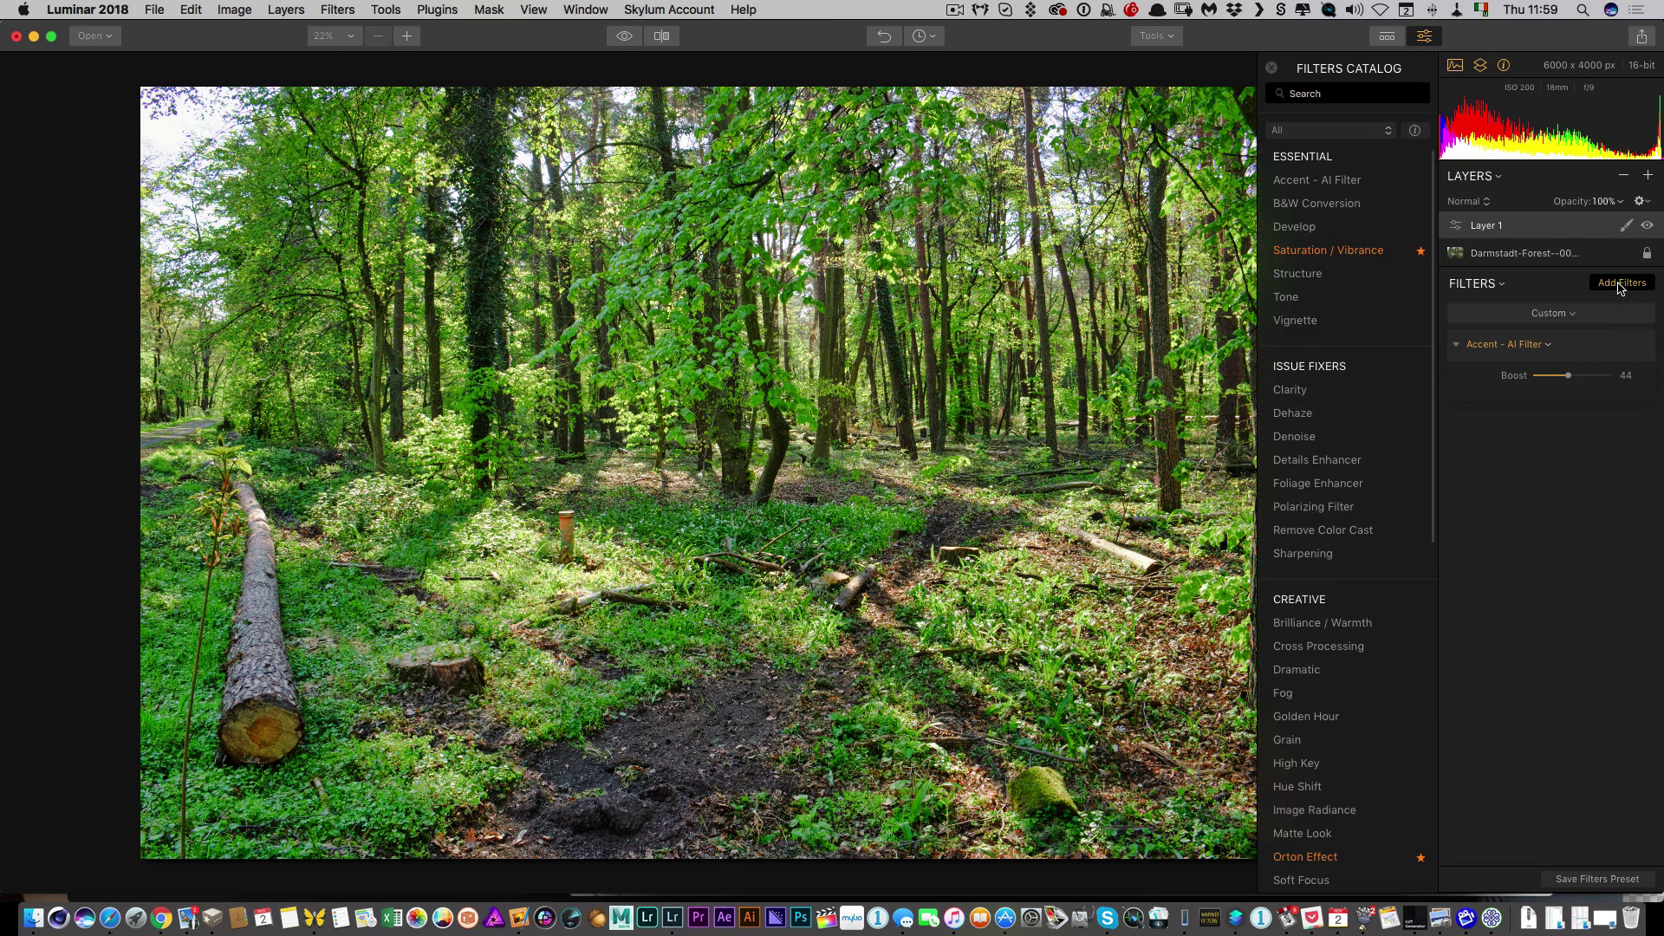
{"action": "left_click", "coordinate": [1321, 508]}
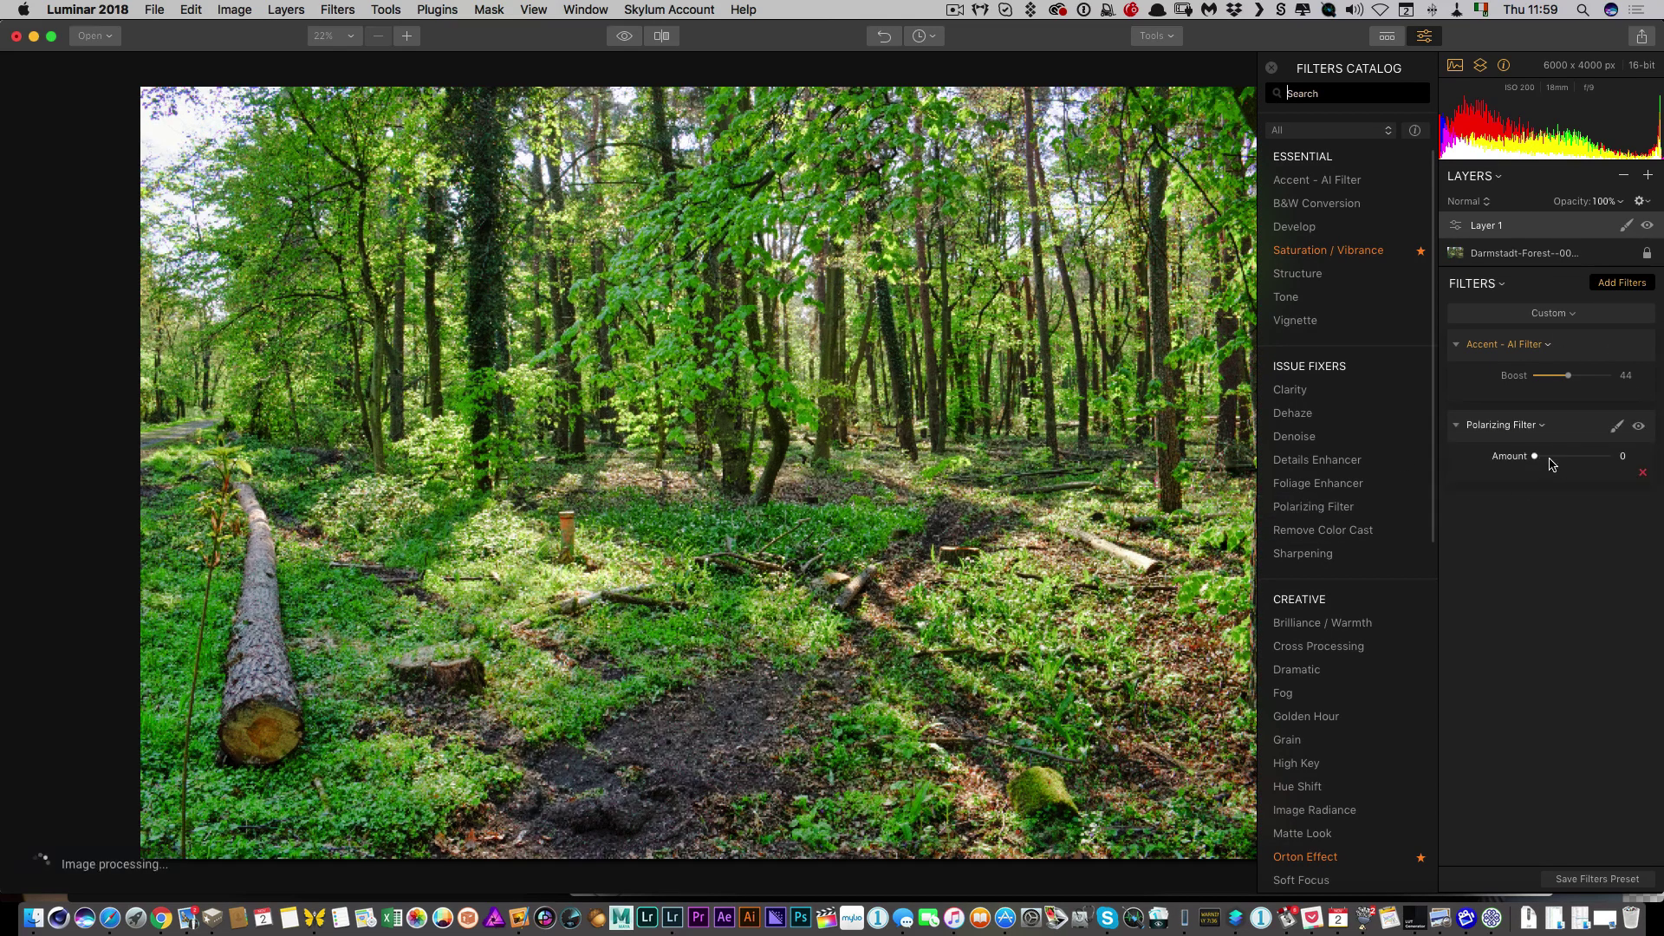
{"action": "left_click_drag", "start_coordinate": [1555, 462], "coordinate": [1560, 466]}
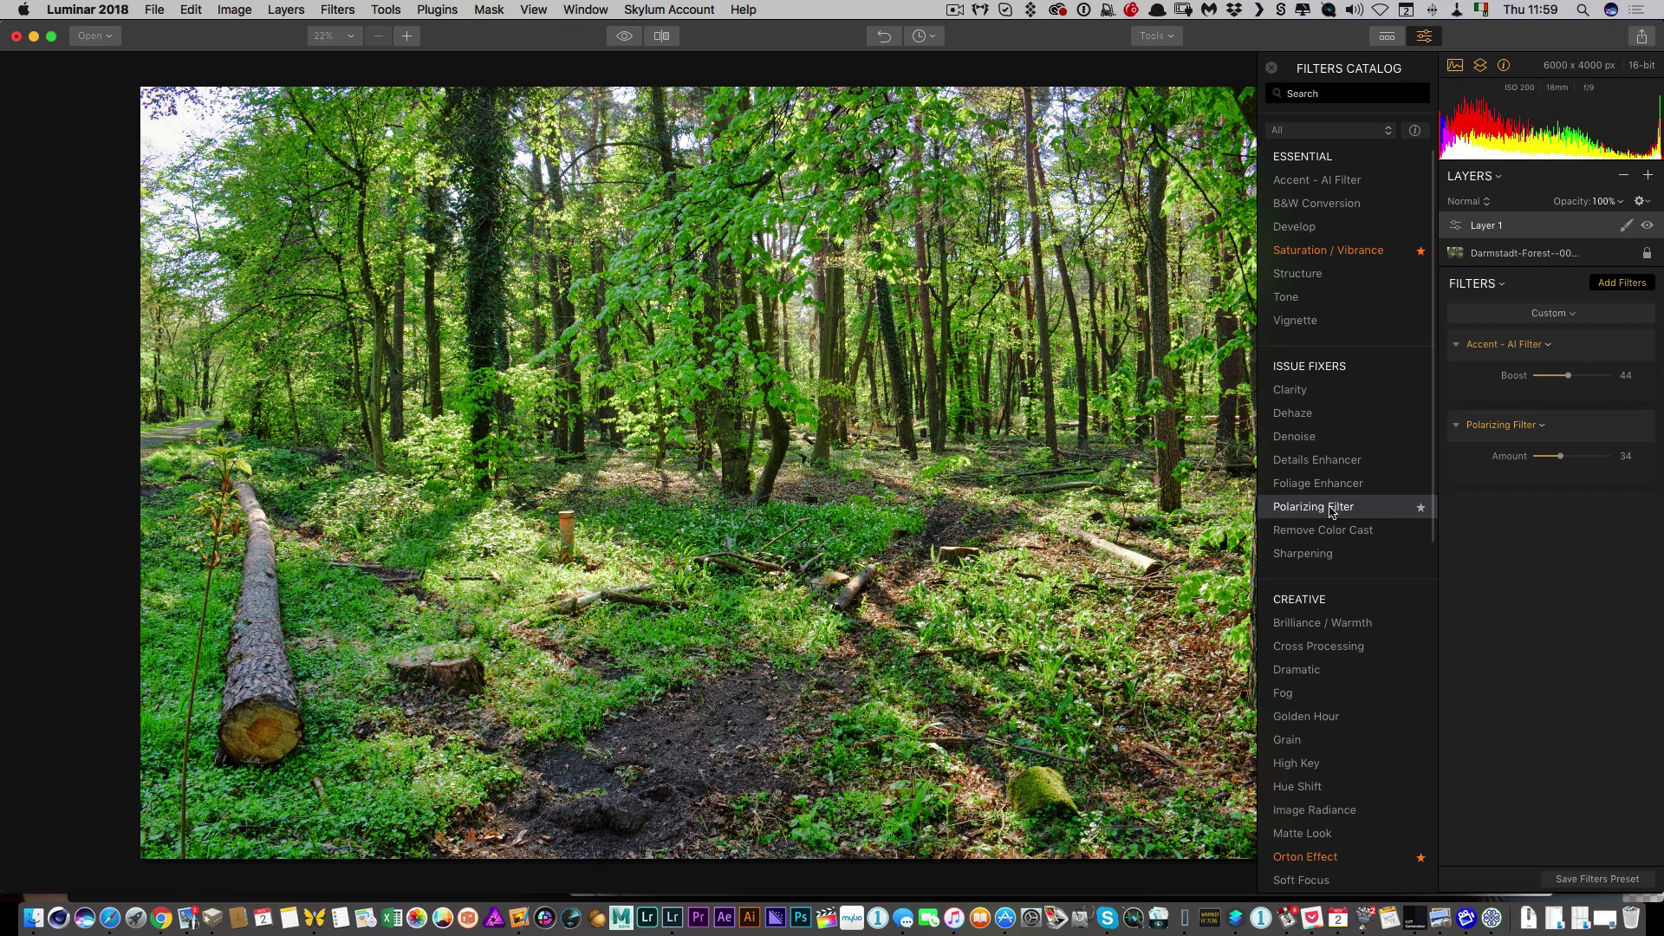
- Add the Clarity filter to the adjustment layer with an Amount of 13
{"action": "scroll", "coordinate": [1332, 511], "scroll_direction": "down", "scroll_amount": 5}
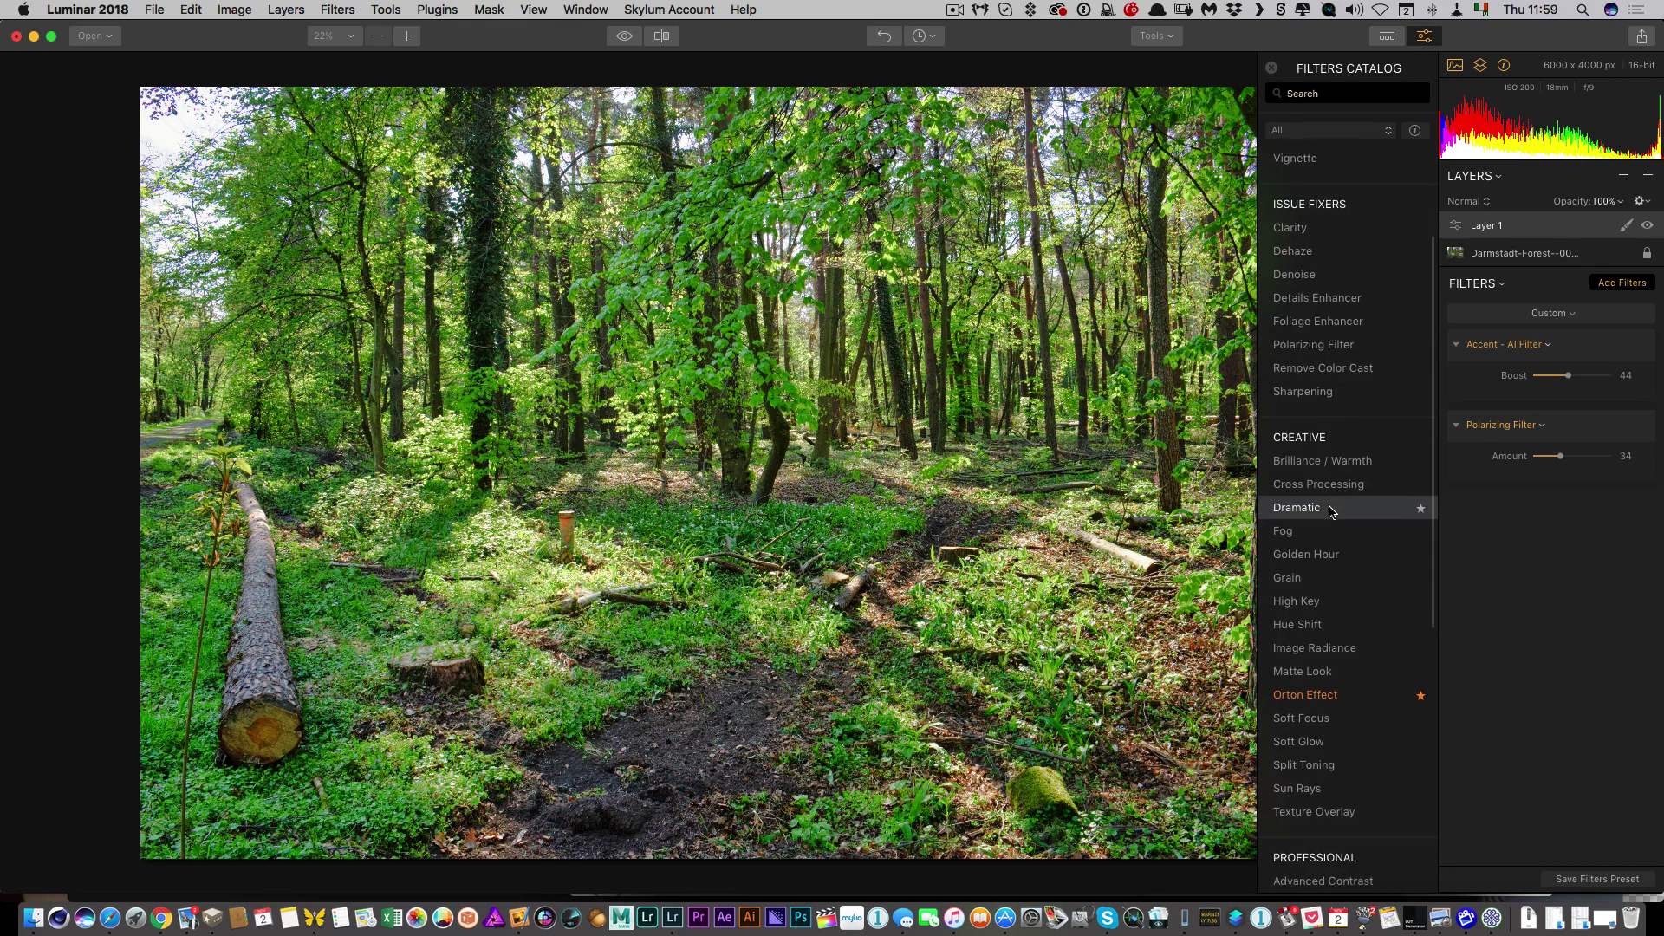
{"action": "scroll", "coordinate": [1332, 511], "scroll_direction": "up", "scroll_amount": 5}
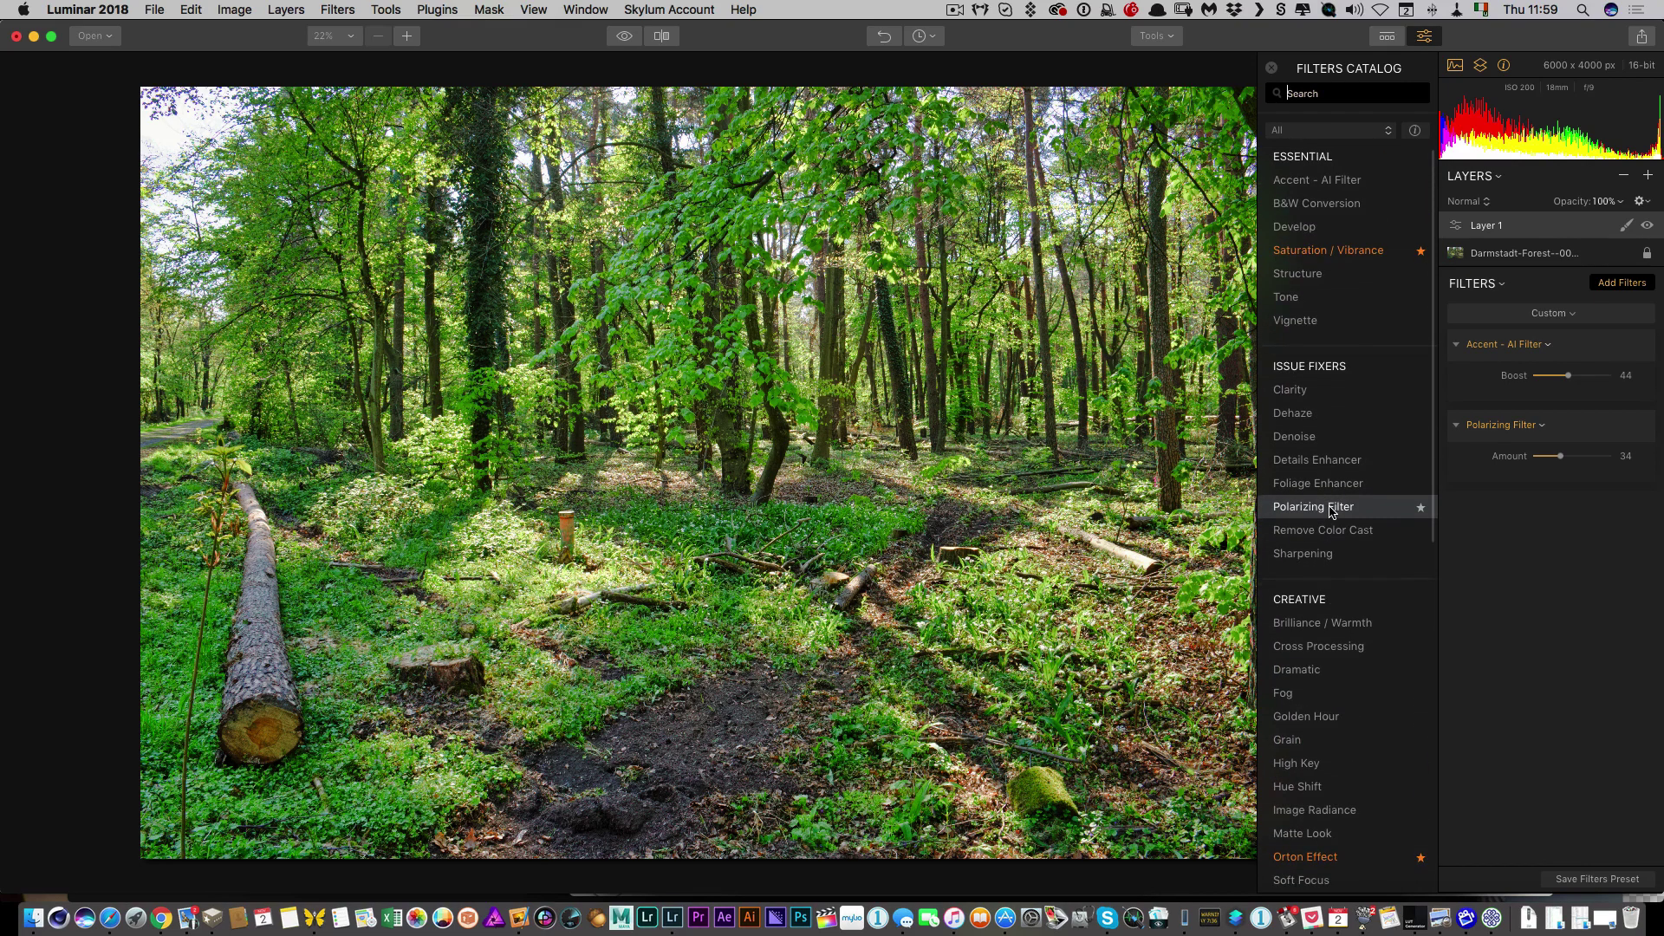
{"action": "scroll", "coordinate": [1331, 511], "scroll_direction": "down", "scroll_amount": 1}
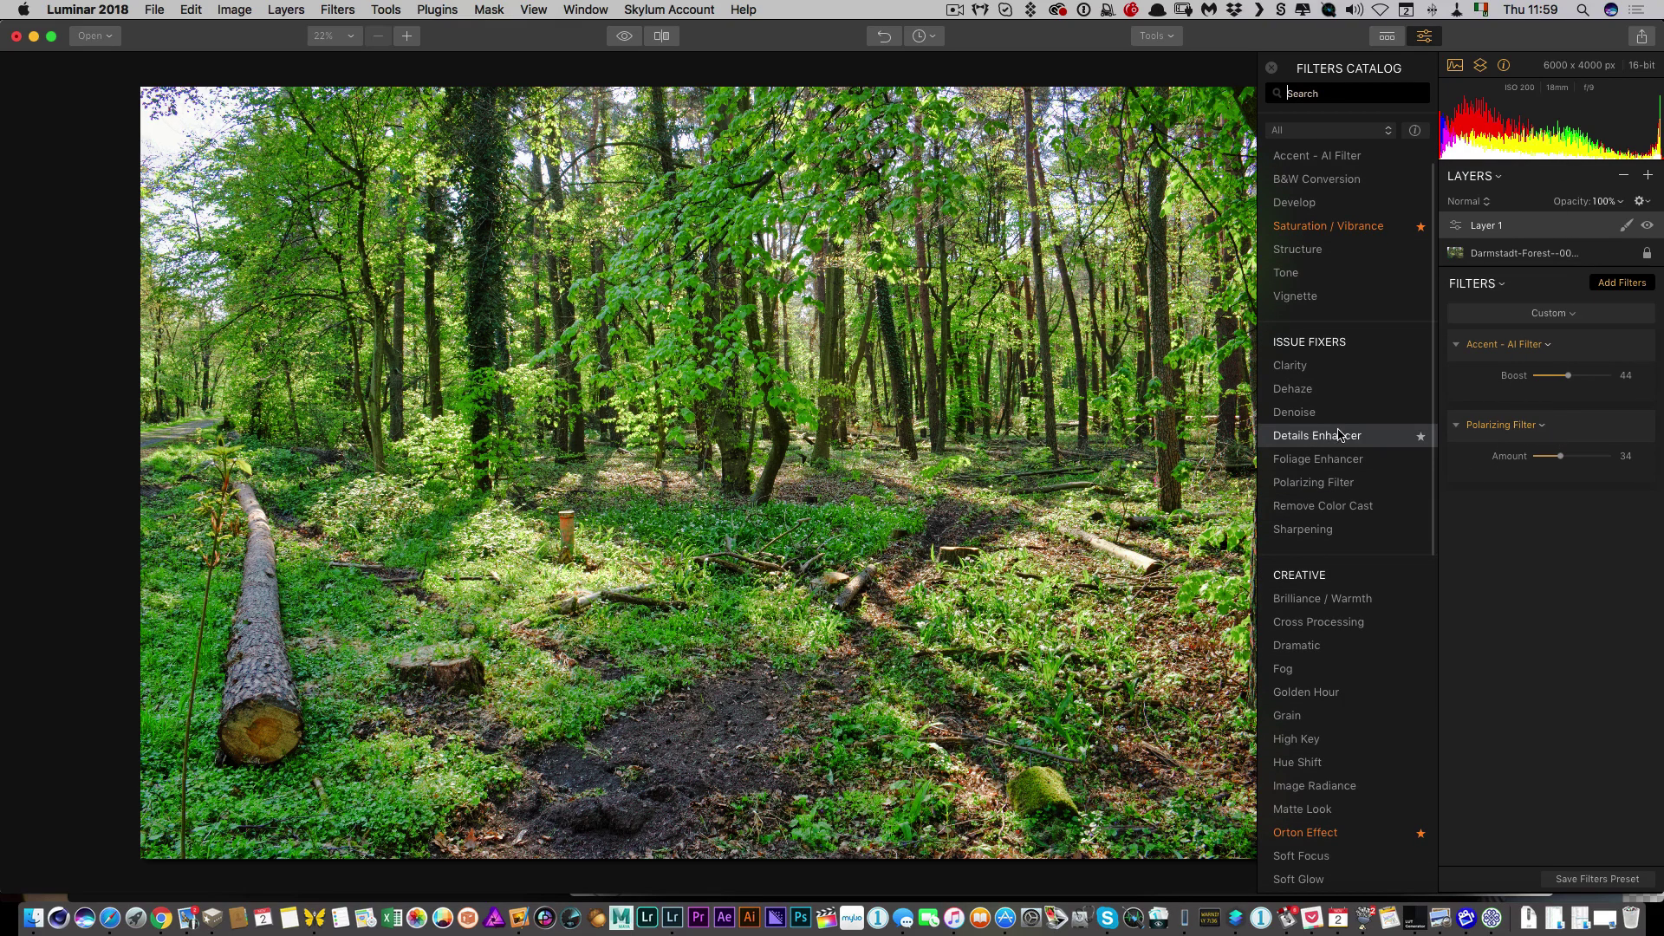
{"action": "scroll", "coordinate": [1323, 425], "scroll_direction": "up", "scroll_amount": 1}
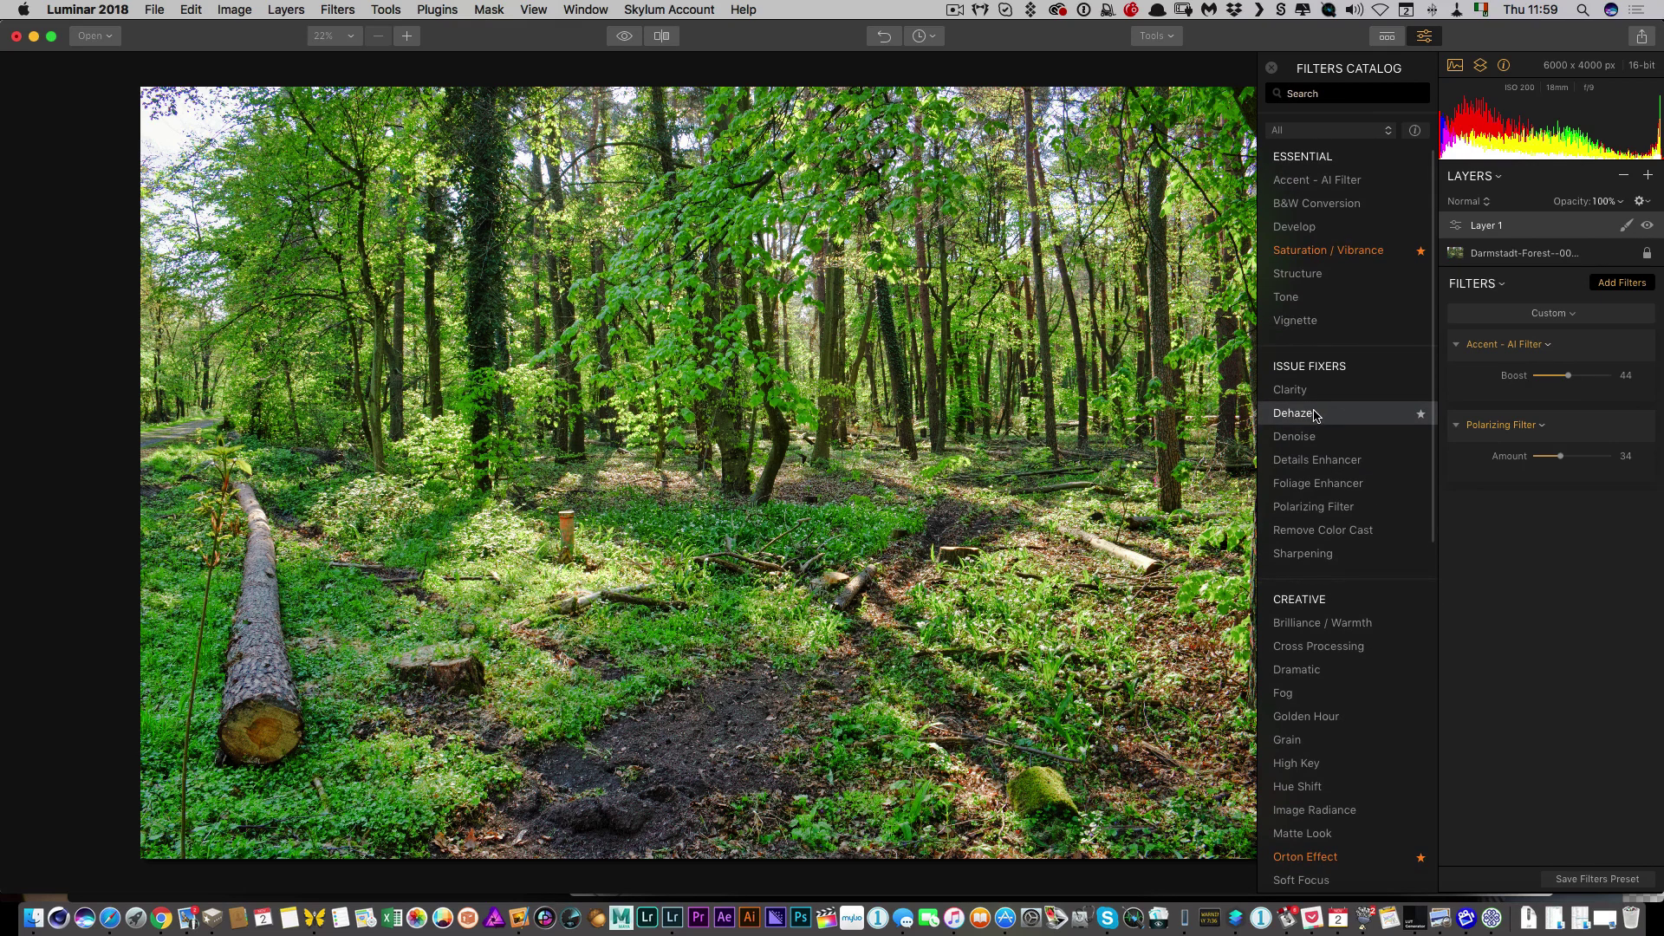
{"action": "left_click", "coordinate": [1289, 390]}
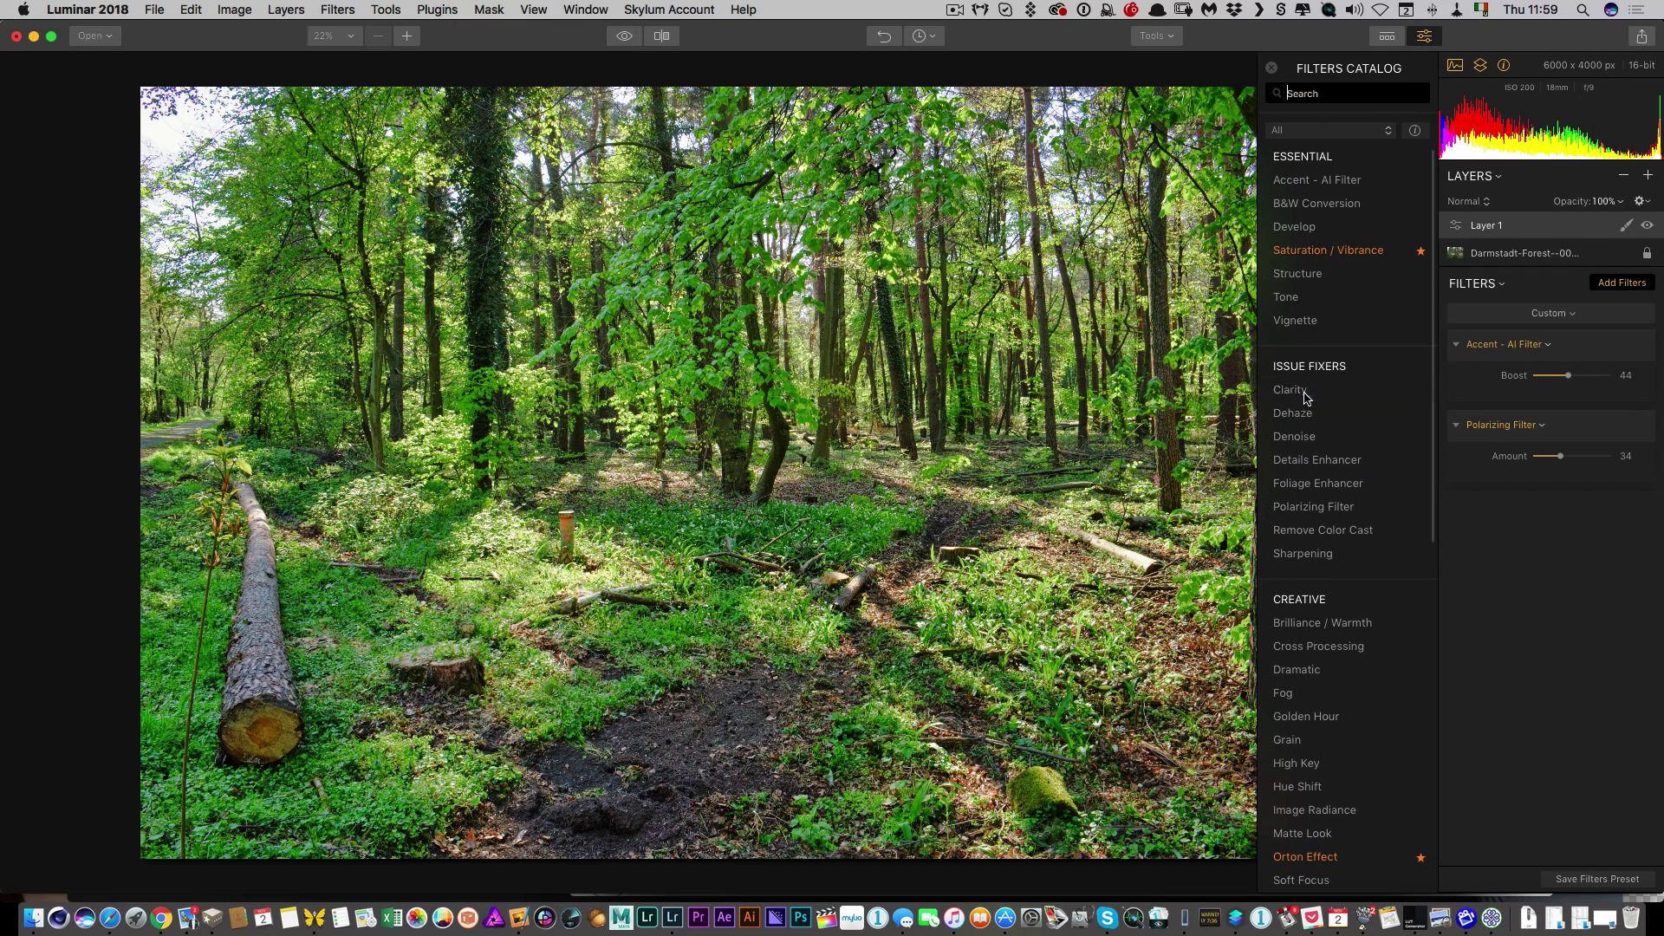
{"action": "left_click_drag", "start_coordinate": [1541, 537], "coordinate": [1547, 539]}
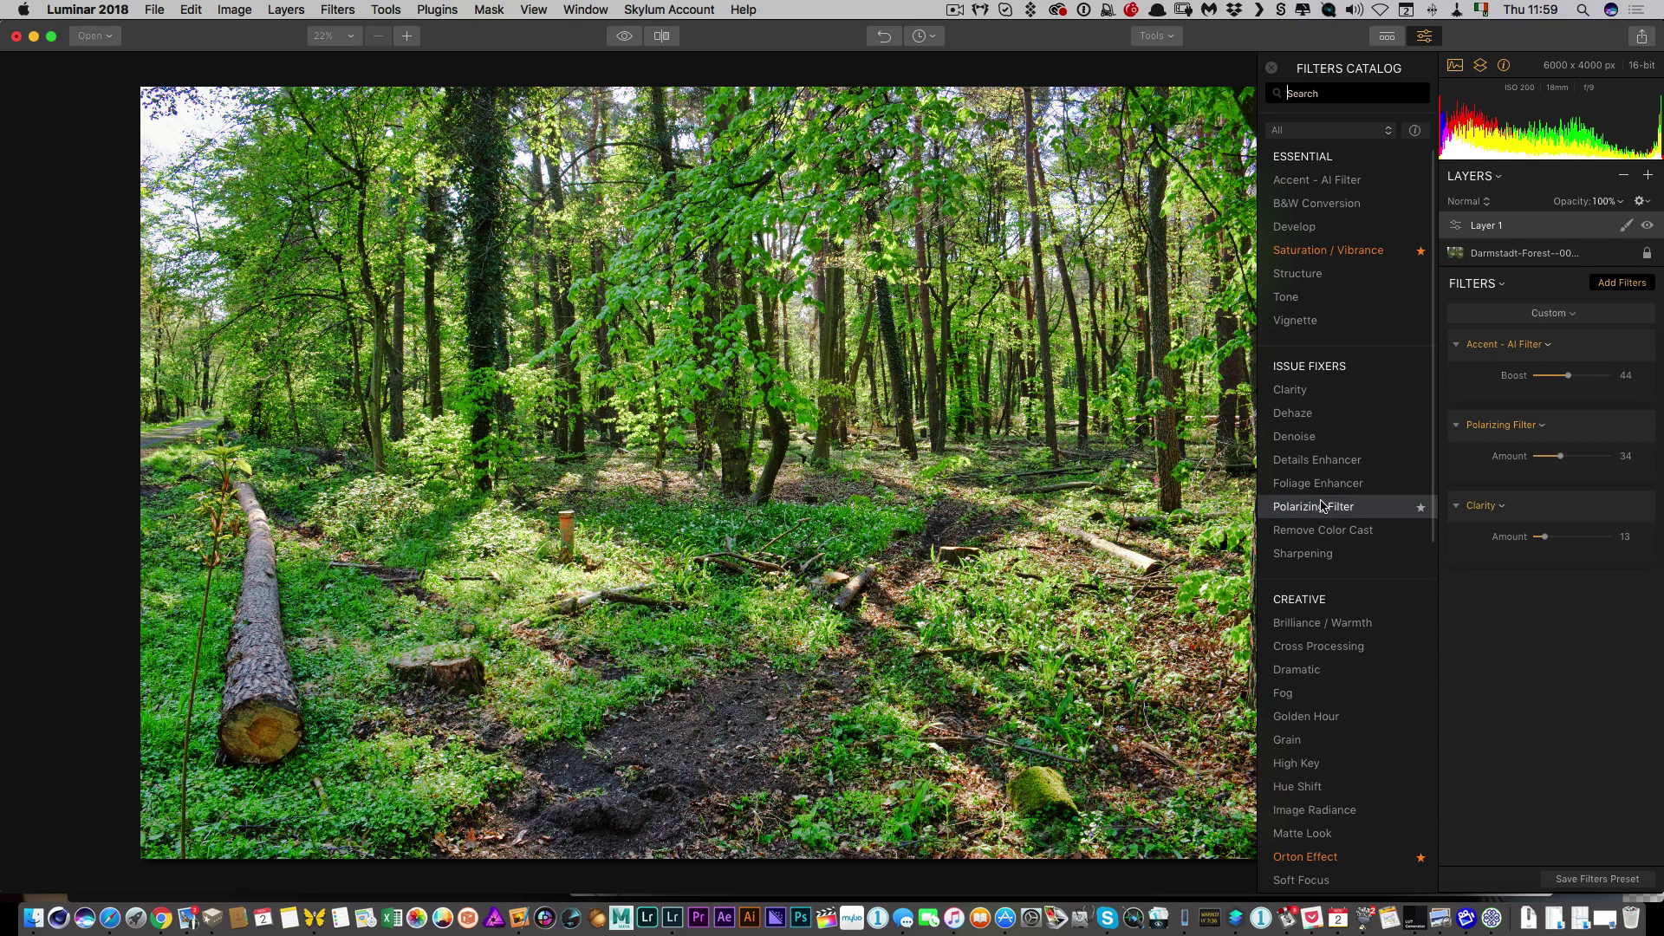
- Add the Brilliance / Warmth filter with Vividness at 14 and Warmth at 12
{"action": "left_click", "coordinate": [1316, 624]}
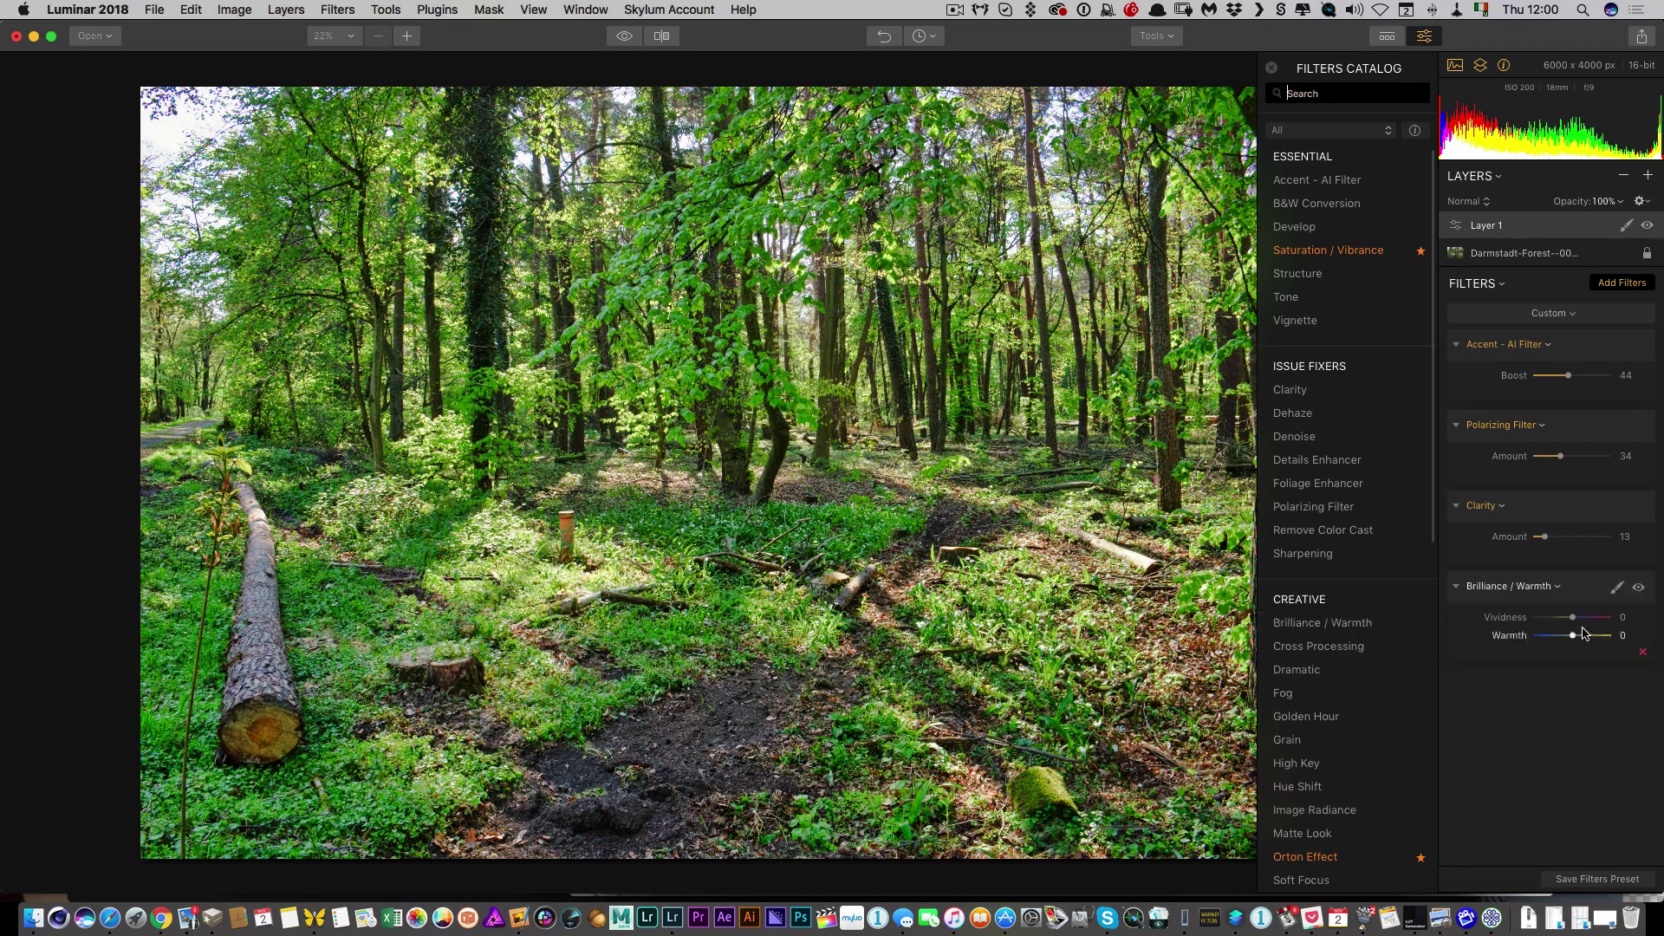
{"action": "left_click_drag", "start_coordinate": [1572, 617], "coordinate": [1584, 620]}
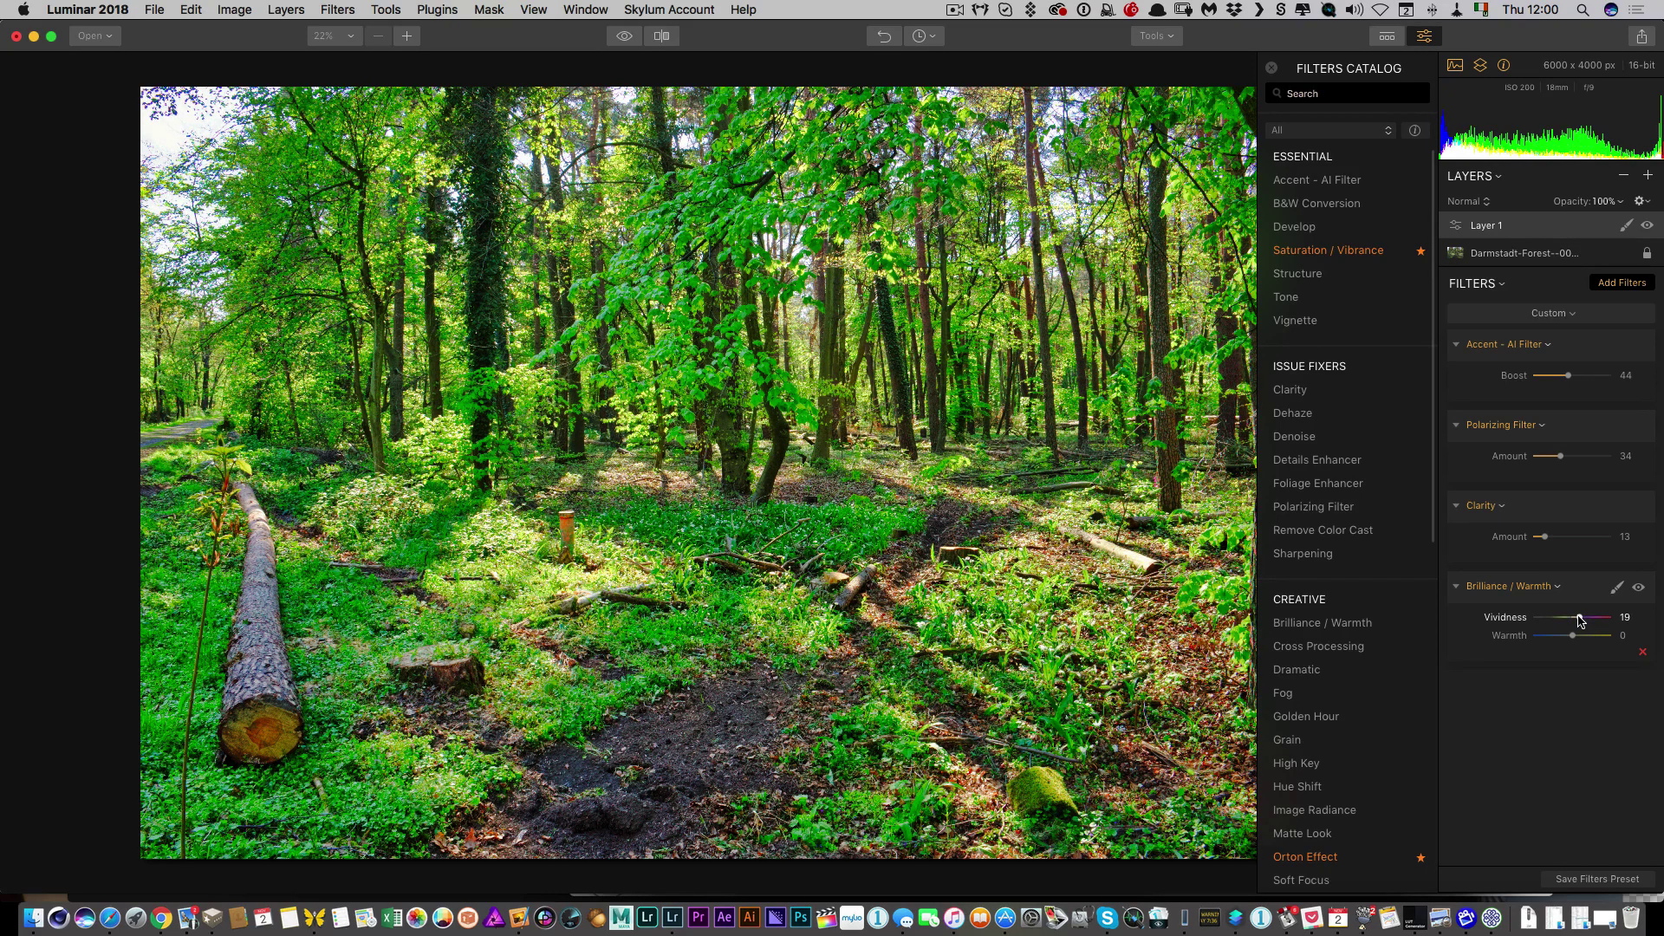
{"action": "left_click_drag", "start_coordinate": [1579, 620], "coordinate": [1578, 640]}
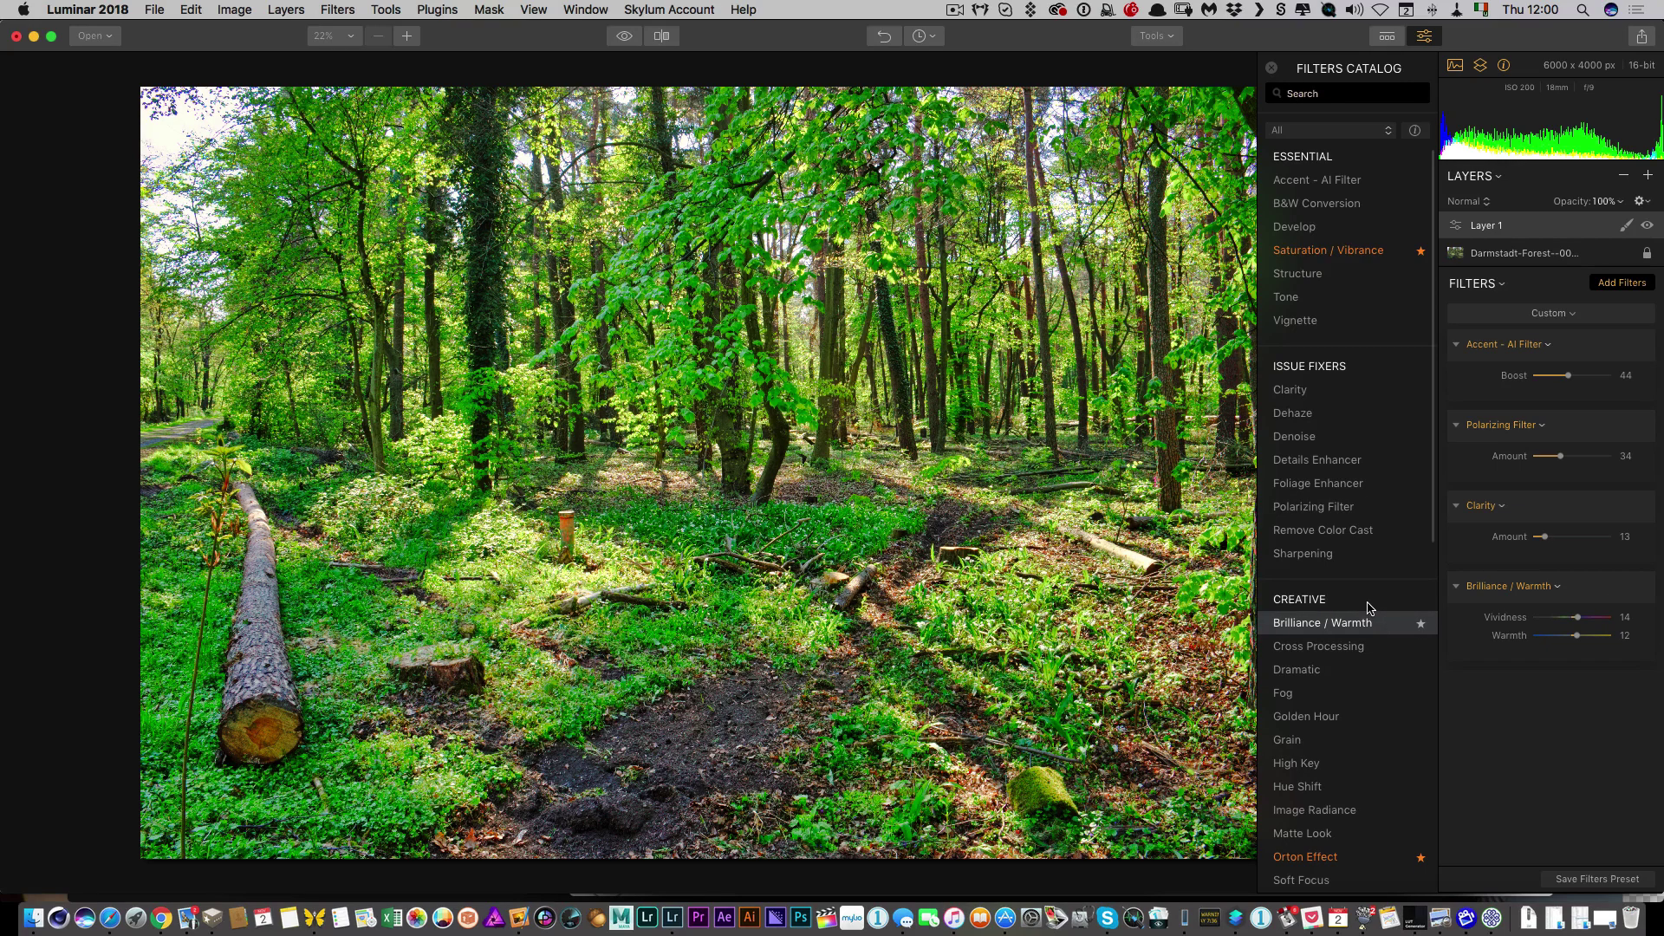
- Add the Orton Effect filter from the Creative group to the adjustment layer
{"action": "scroll", "coordinate": [1367, 607], "scroll_direction": "down", "scroll_amount": 5}
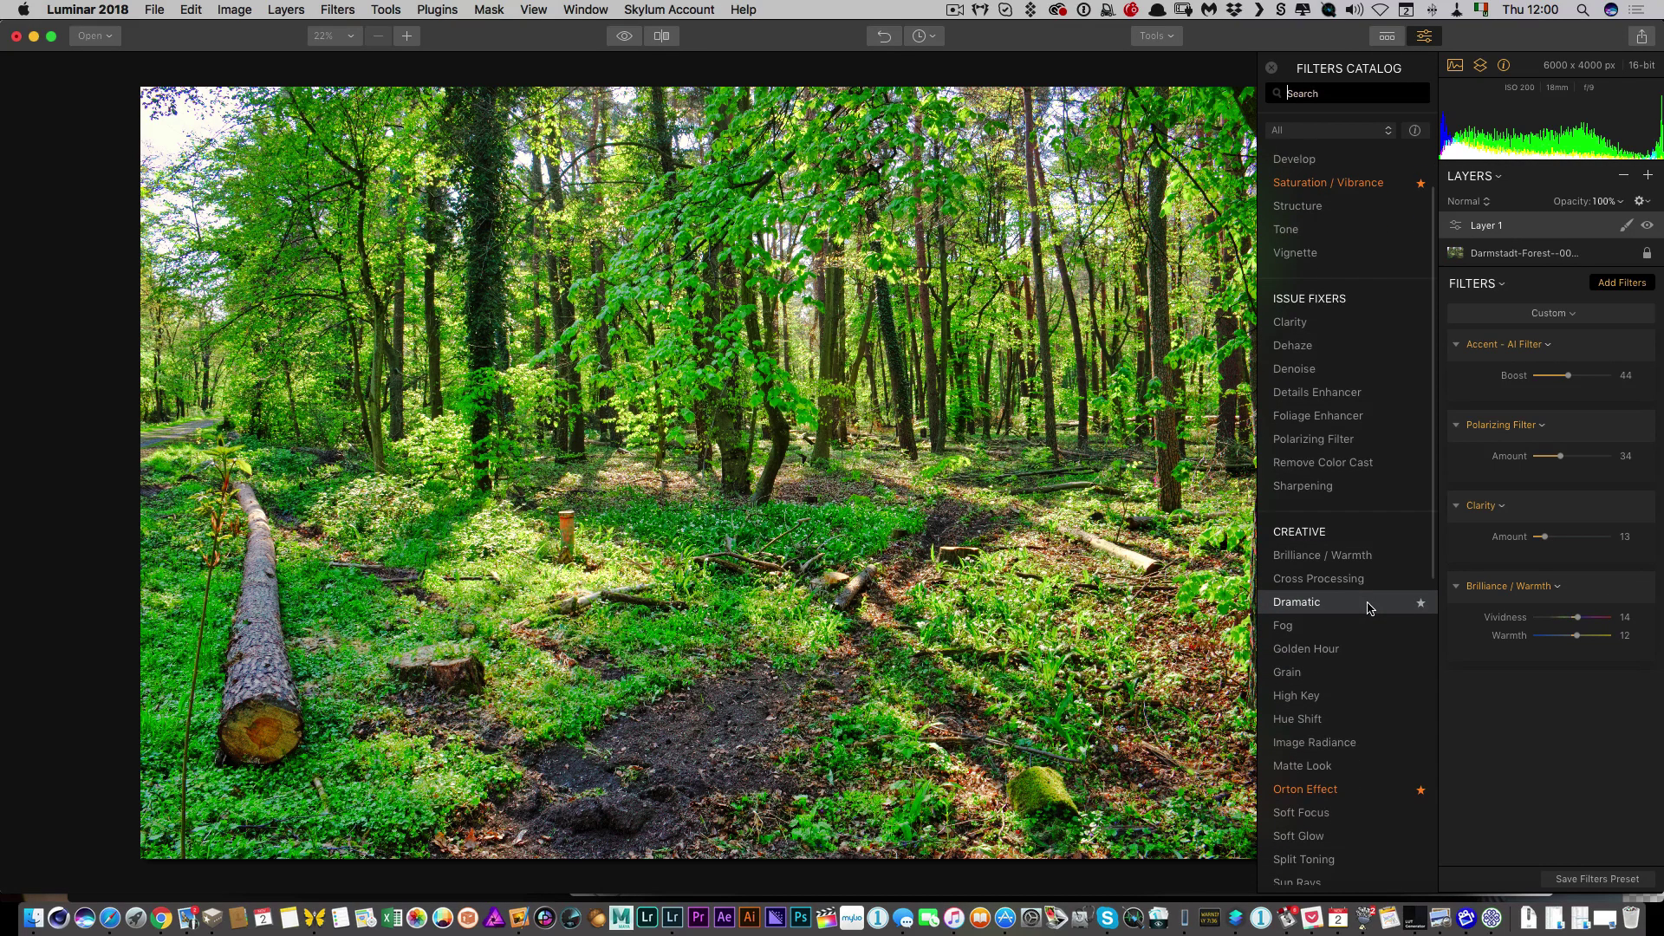
{"action": "scroll", "coordinate": [1368, 608], "scroll_direction": "down", "scroll_amount": 2}
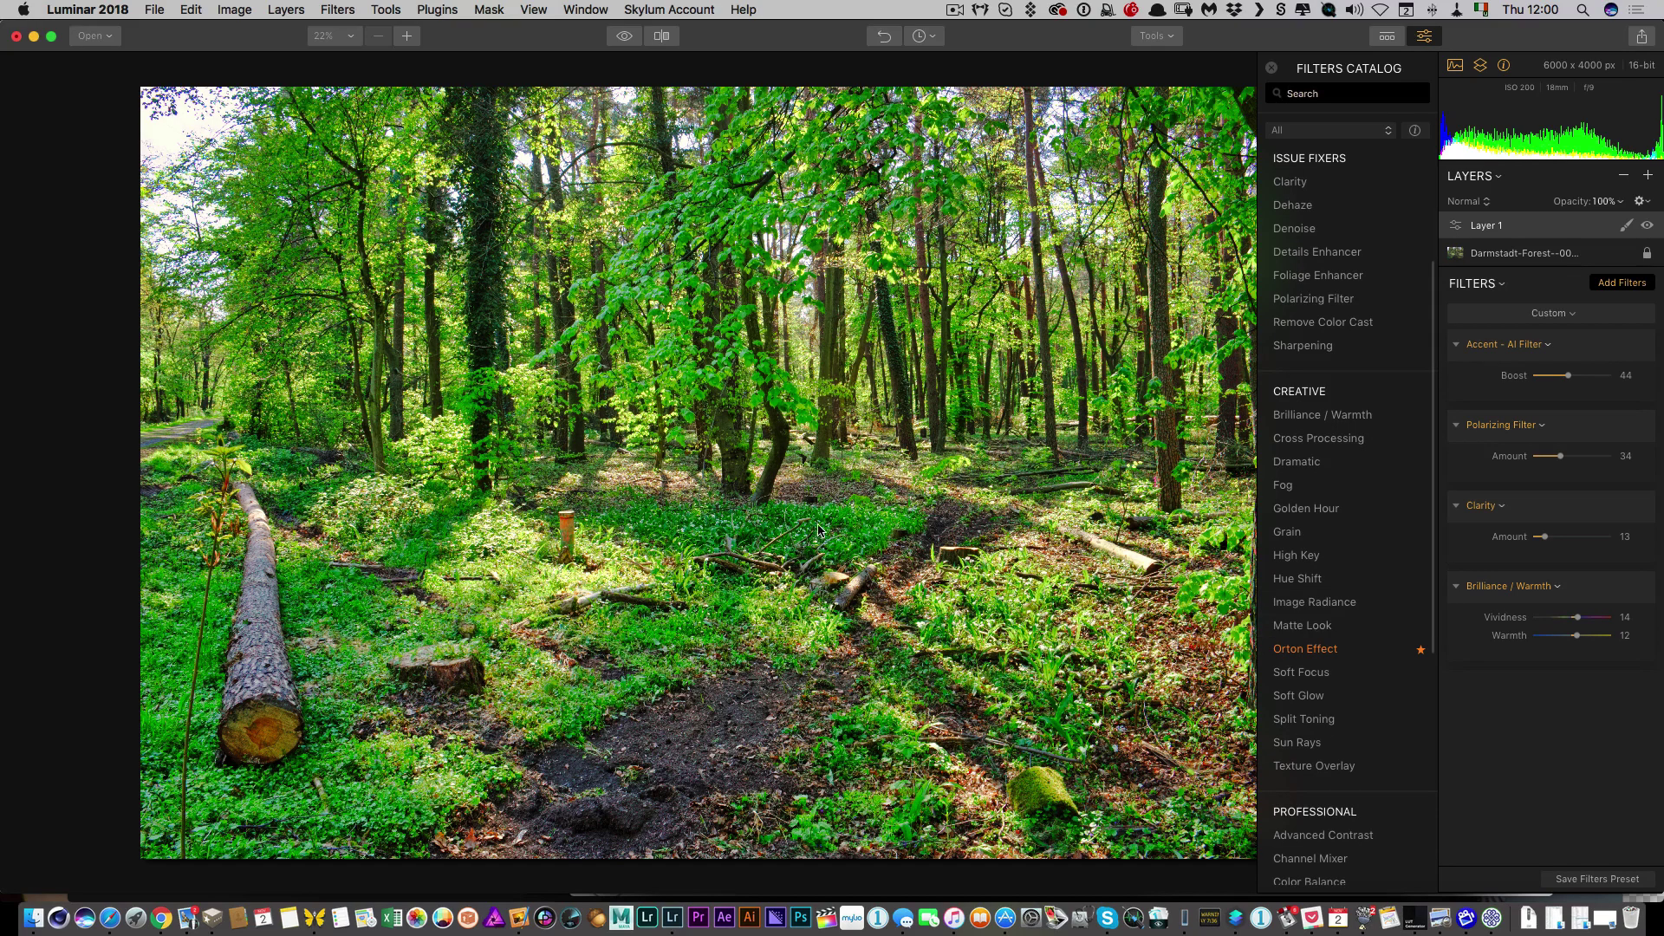
{"action": "scroll", "coordinate": [1356, 563], "scroll_direction": "down", "scroll_amount": 5}
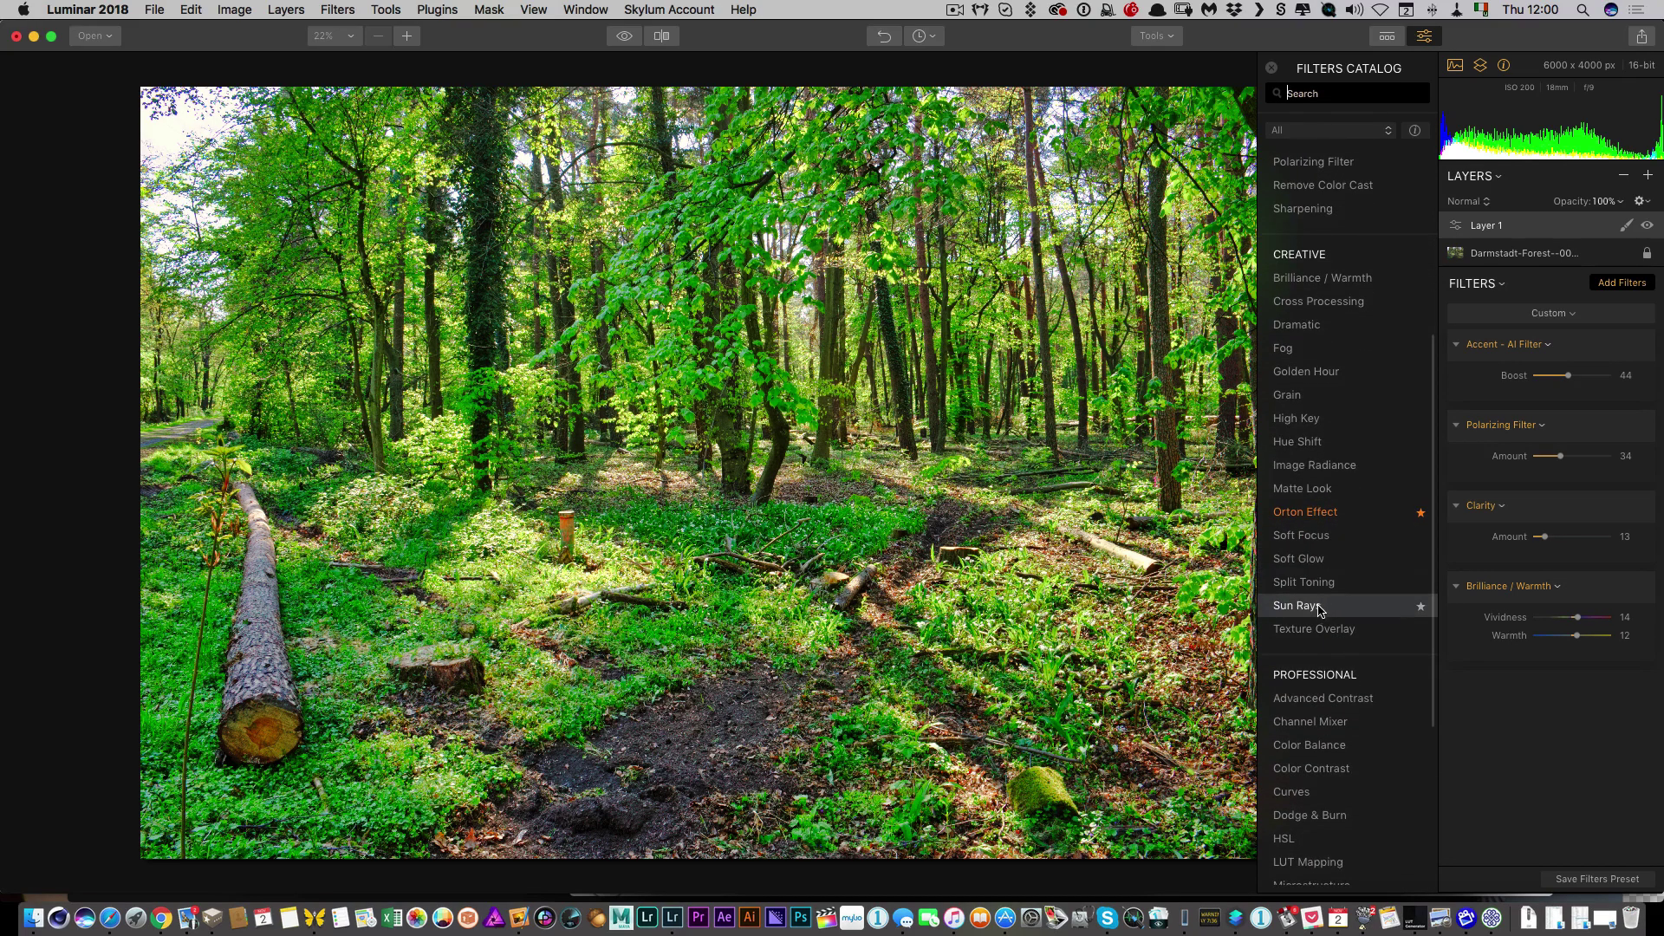
{"action": "left_click", "coordinate": [1301, 512]}
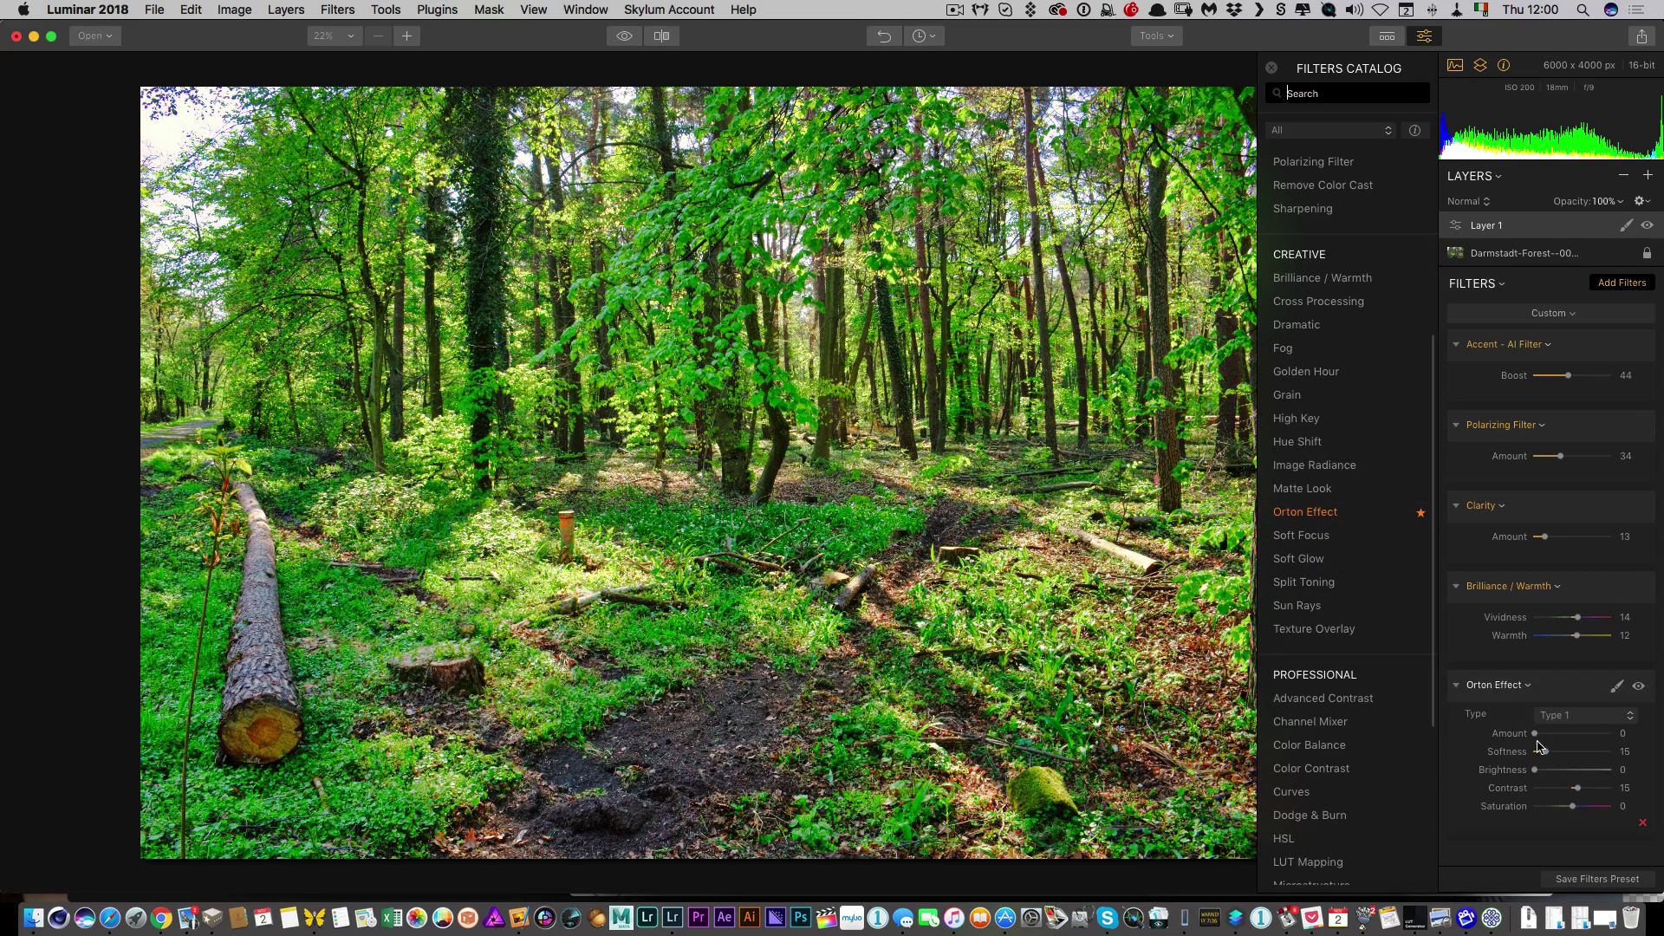
- Set the Orton Effect Amount to 15 and compare the edited photo with the original
{"action": "left_click_drag", "start_coordinate": [1537, 735], "coordinate": [1549, 737]}
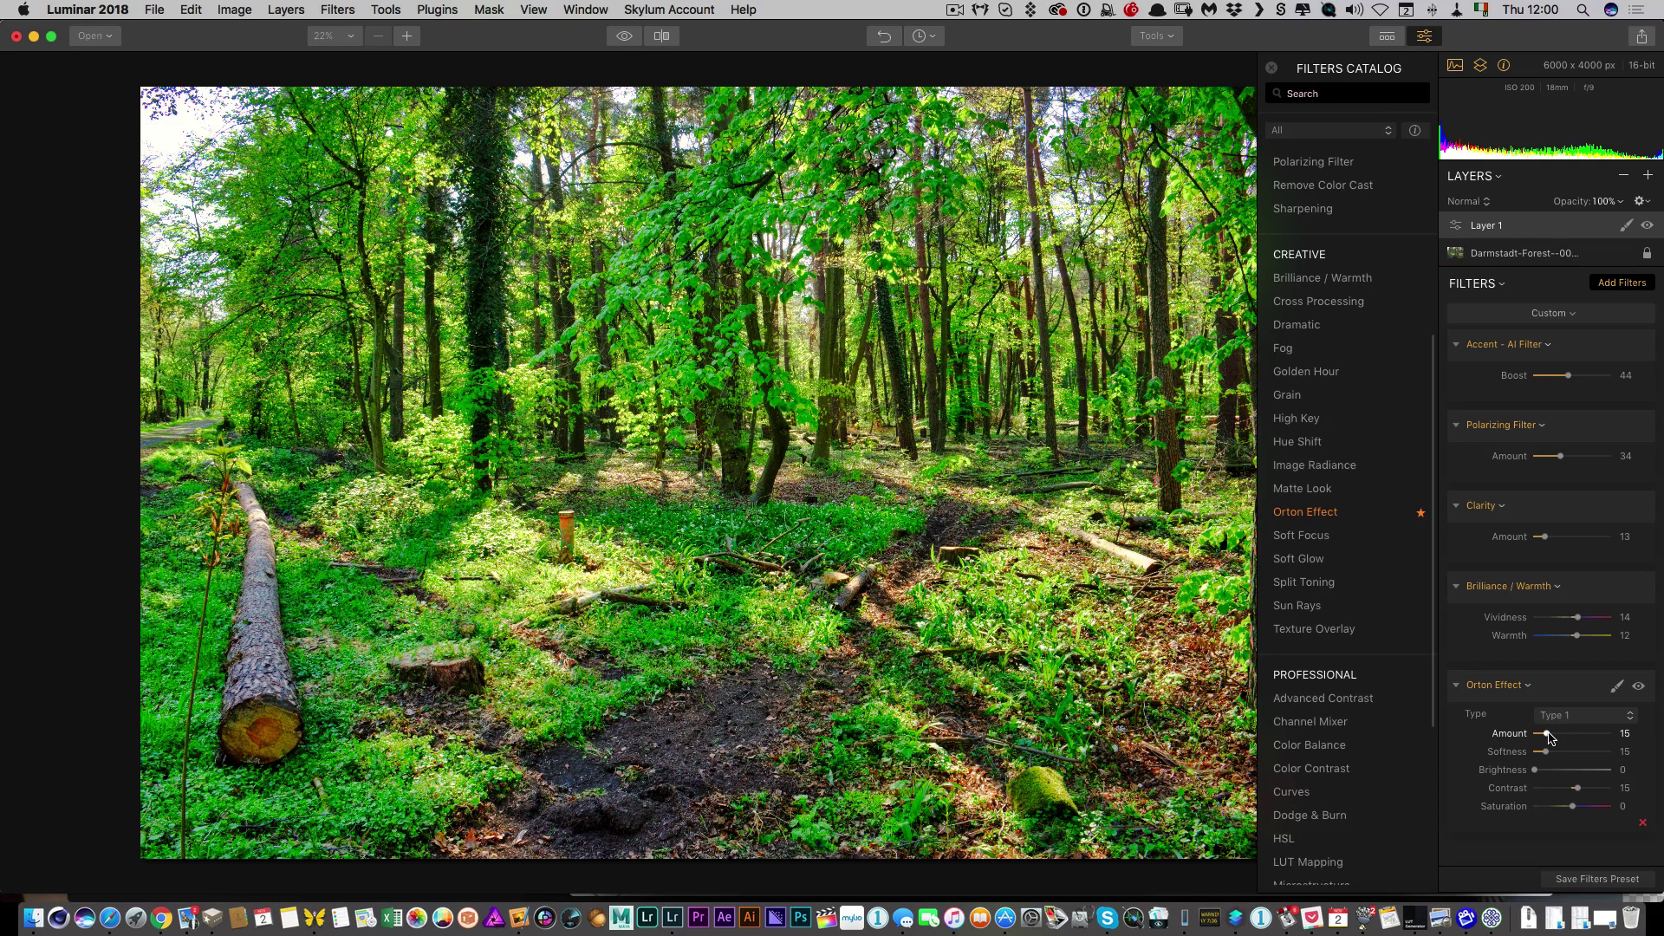
{"action": "left_click", "coordinate": [625, 38]}
{"action": "left_click", "coordinate": [628, 44]}
{"action": "left_click", "coordinate": [624, 38]}
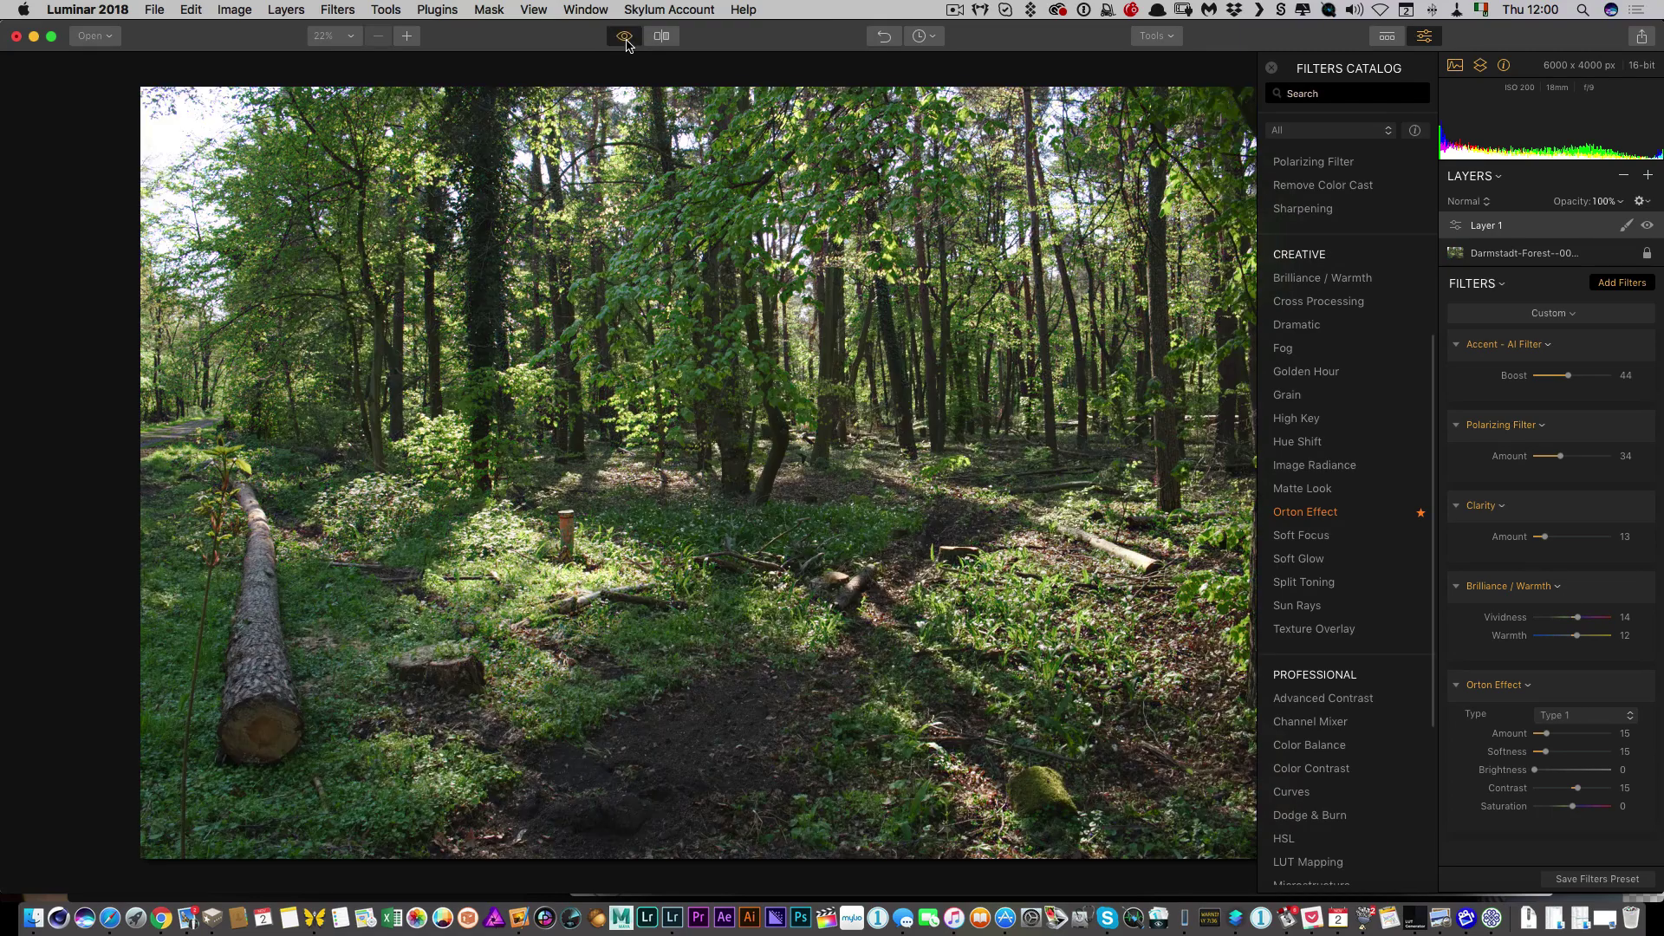
{"action": "left_click", "coordinate": [626, 42]}
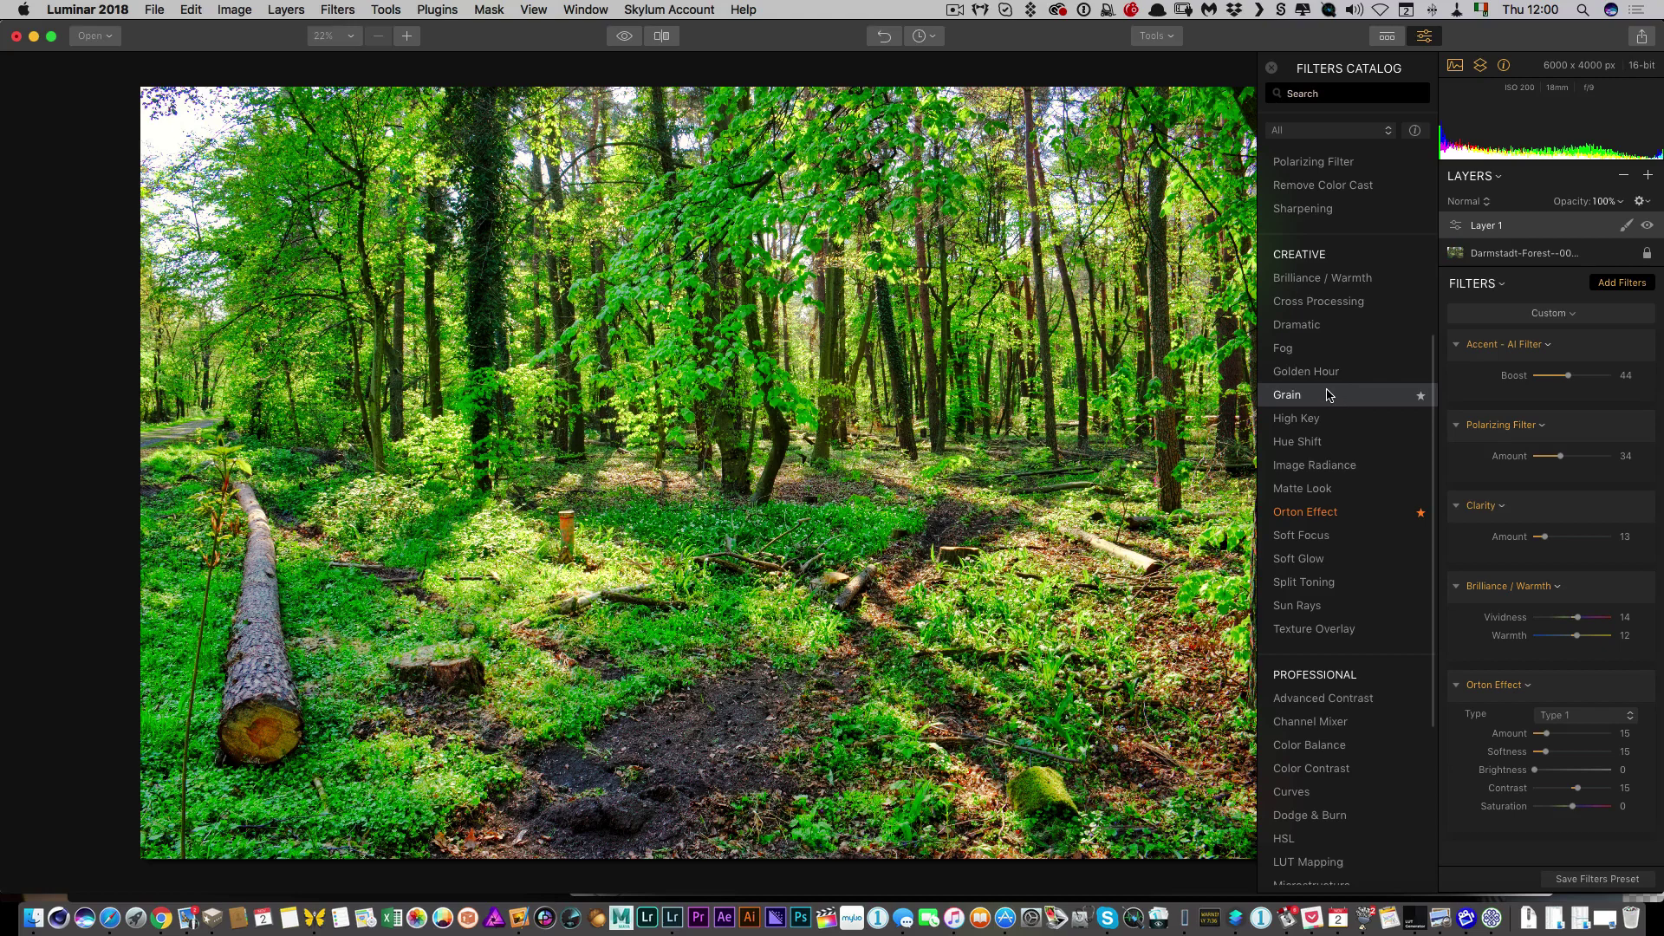
- Add the HSL filter from the Professional group to the adjustment layer and set its Green saturation to -15
{"action": "scroll", "coordinate": [1334, 421], "scroll_direction": "up", "scroll_amount": 10}
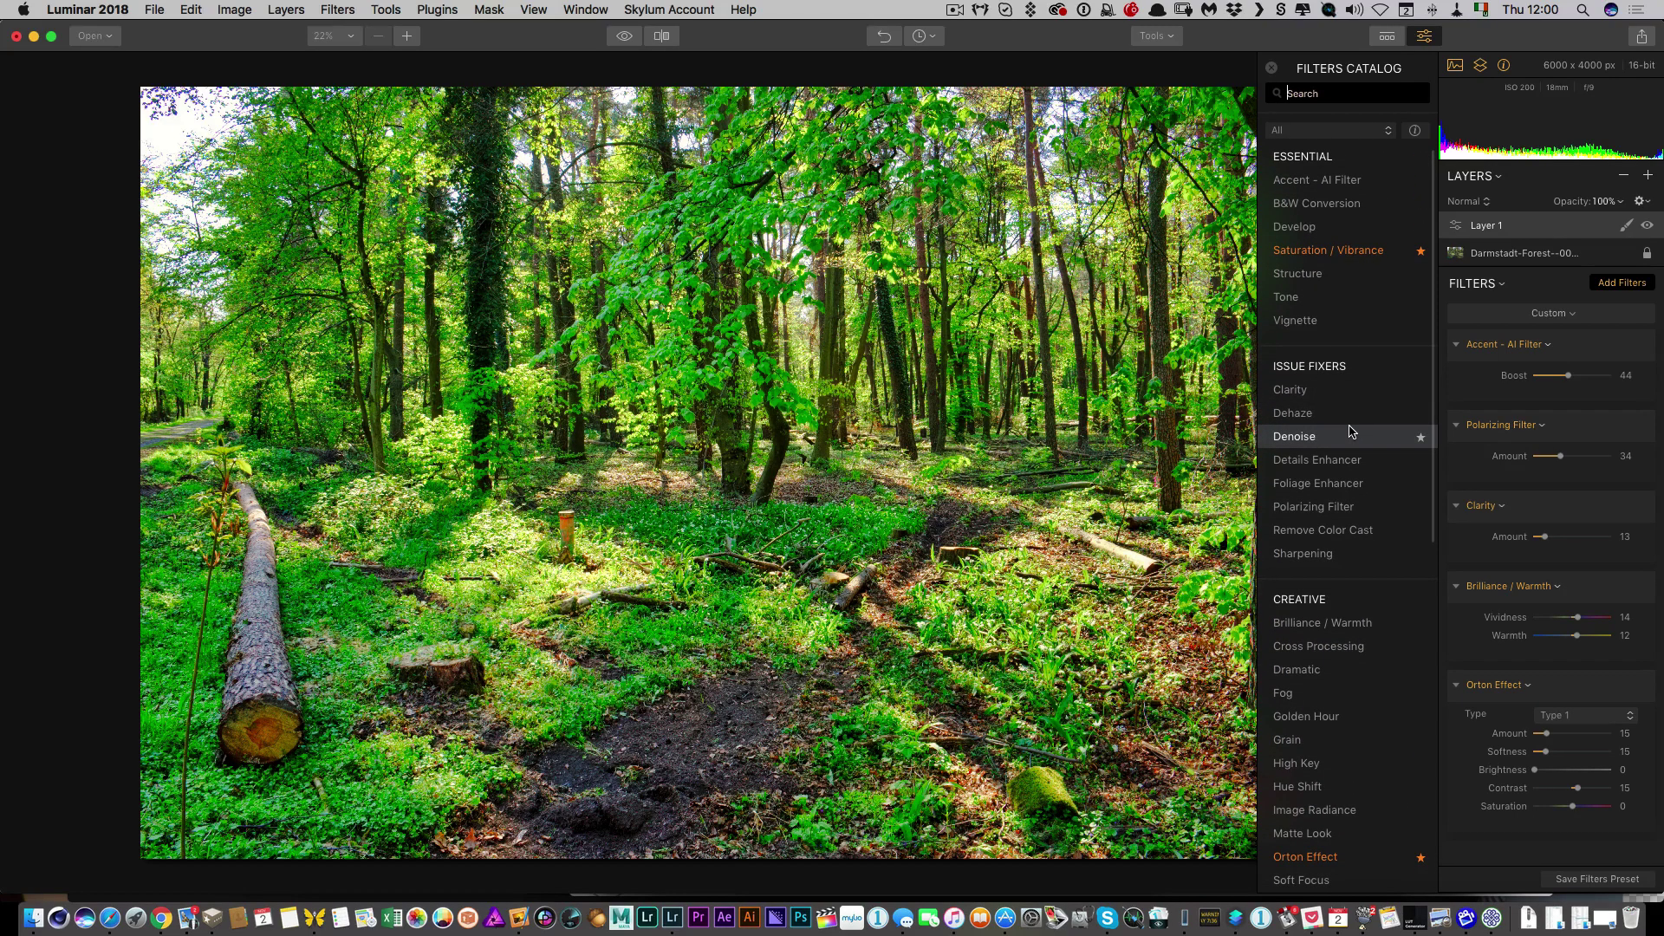
{"action": "scroll", "coordinate": [1350, 431], "scroll_direction": "down", "scroll_amount": 7}
{"action": "scroll", "coordinate": [1349, 431], "scroll_direction": "down", "scroll_amount": 1}
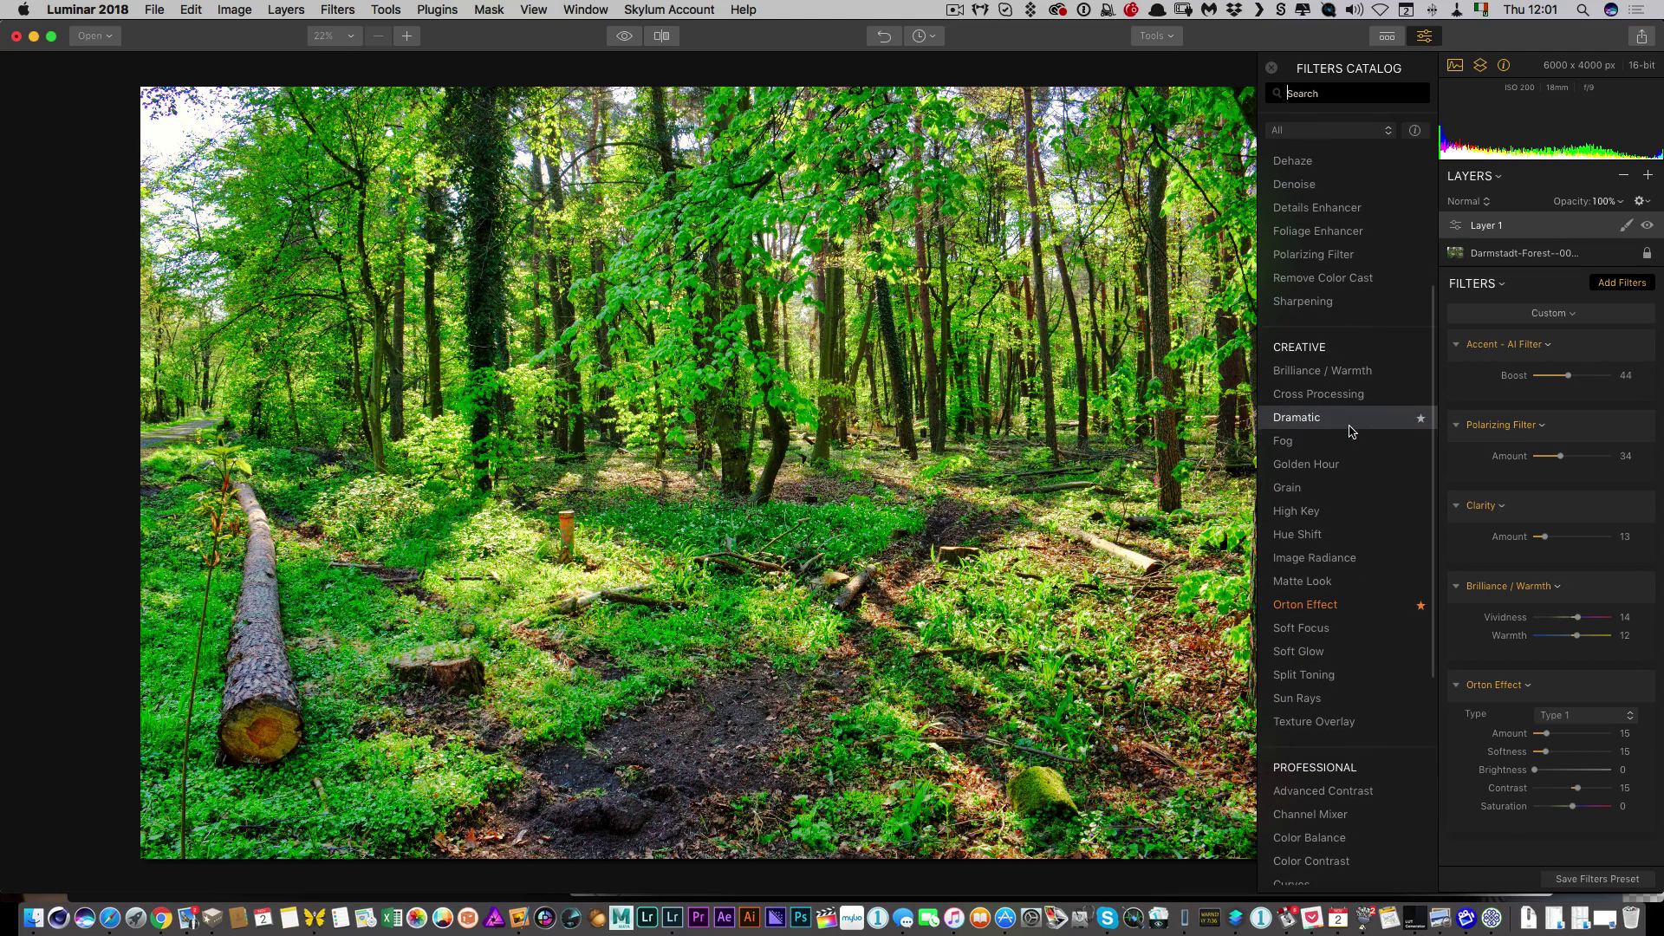
{"action": "scroll", "coordinate": [1349, 430], "scroll_direction": "down", "scroll_amount": 6}
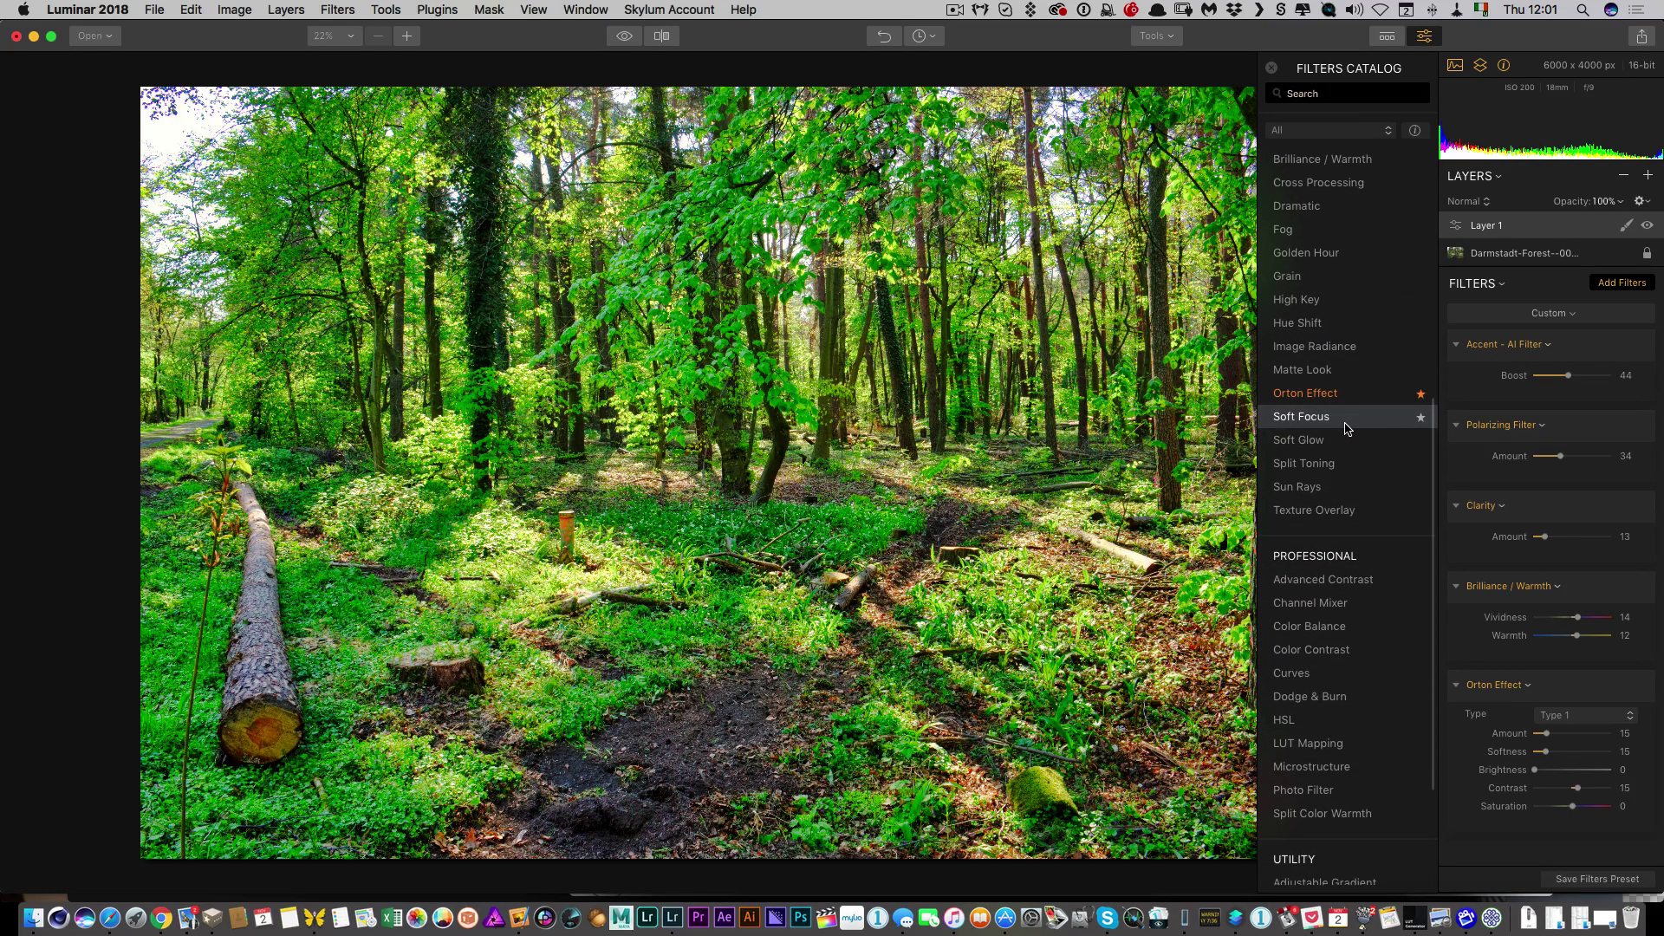
{"action": "scroll", "coordinate": [1350, 431], "scroll_direction": "up", "scroll_amount": 9}
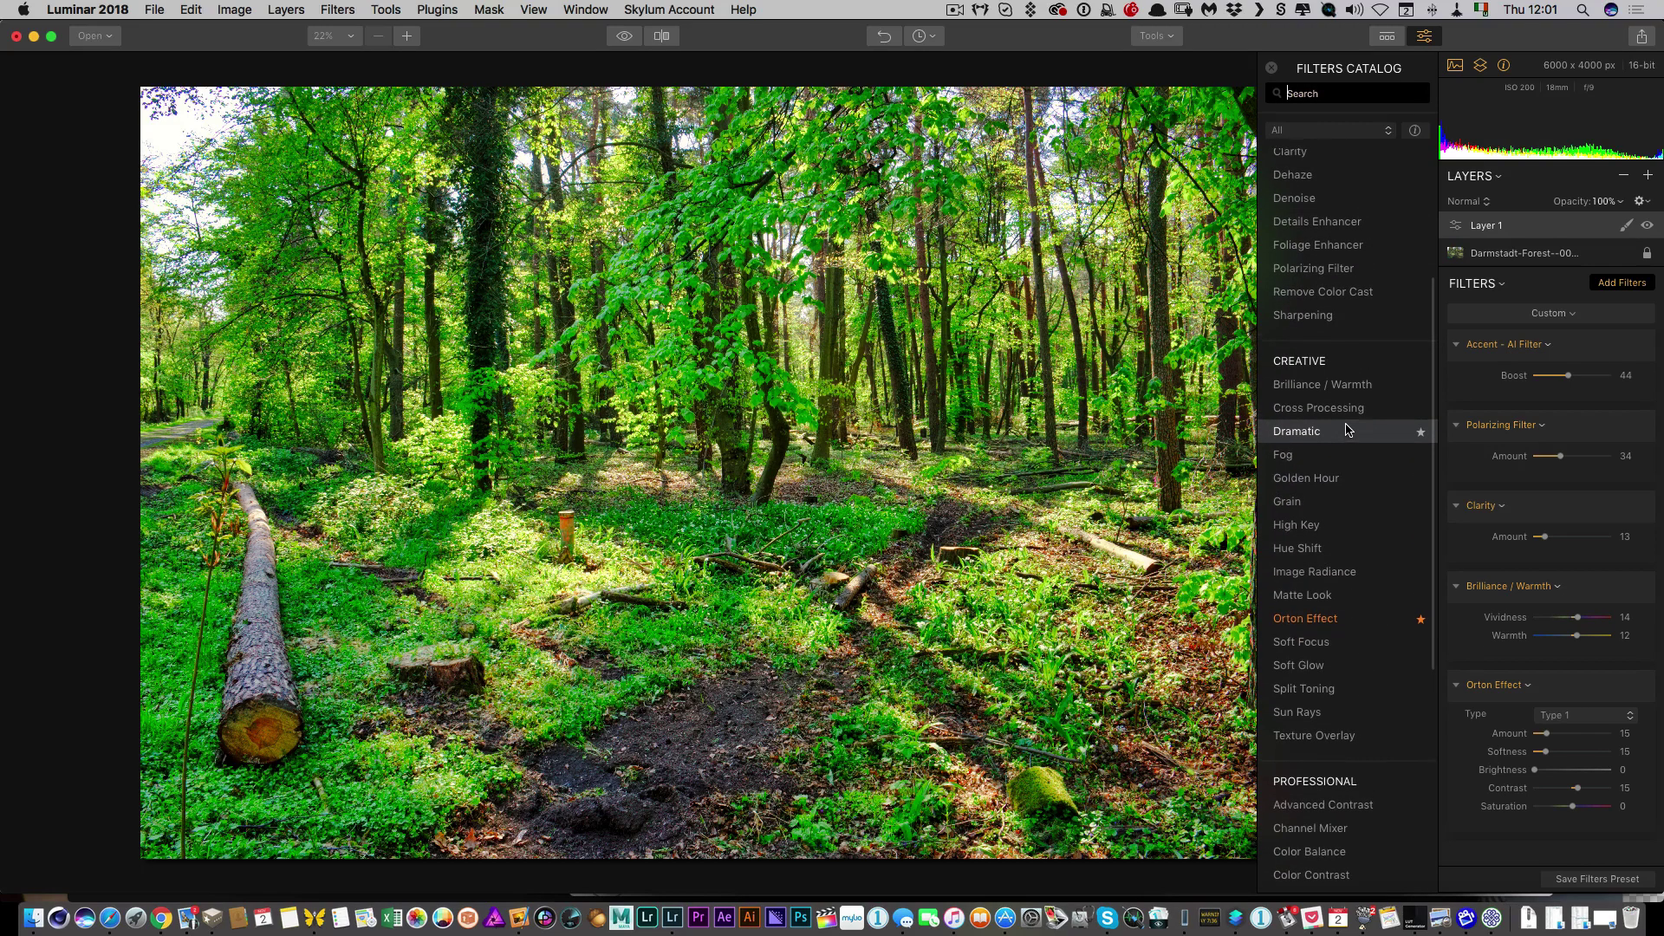
{"action": "scroll", "coordinate": [1349, 431], "scroll_direction": "up", "scroll_amount": 5}
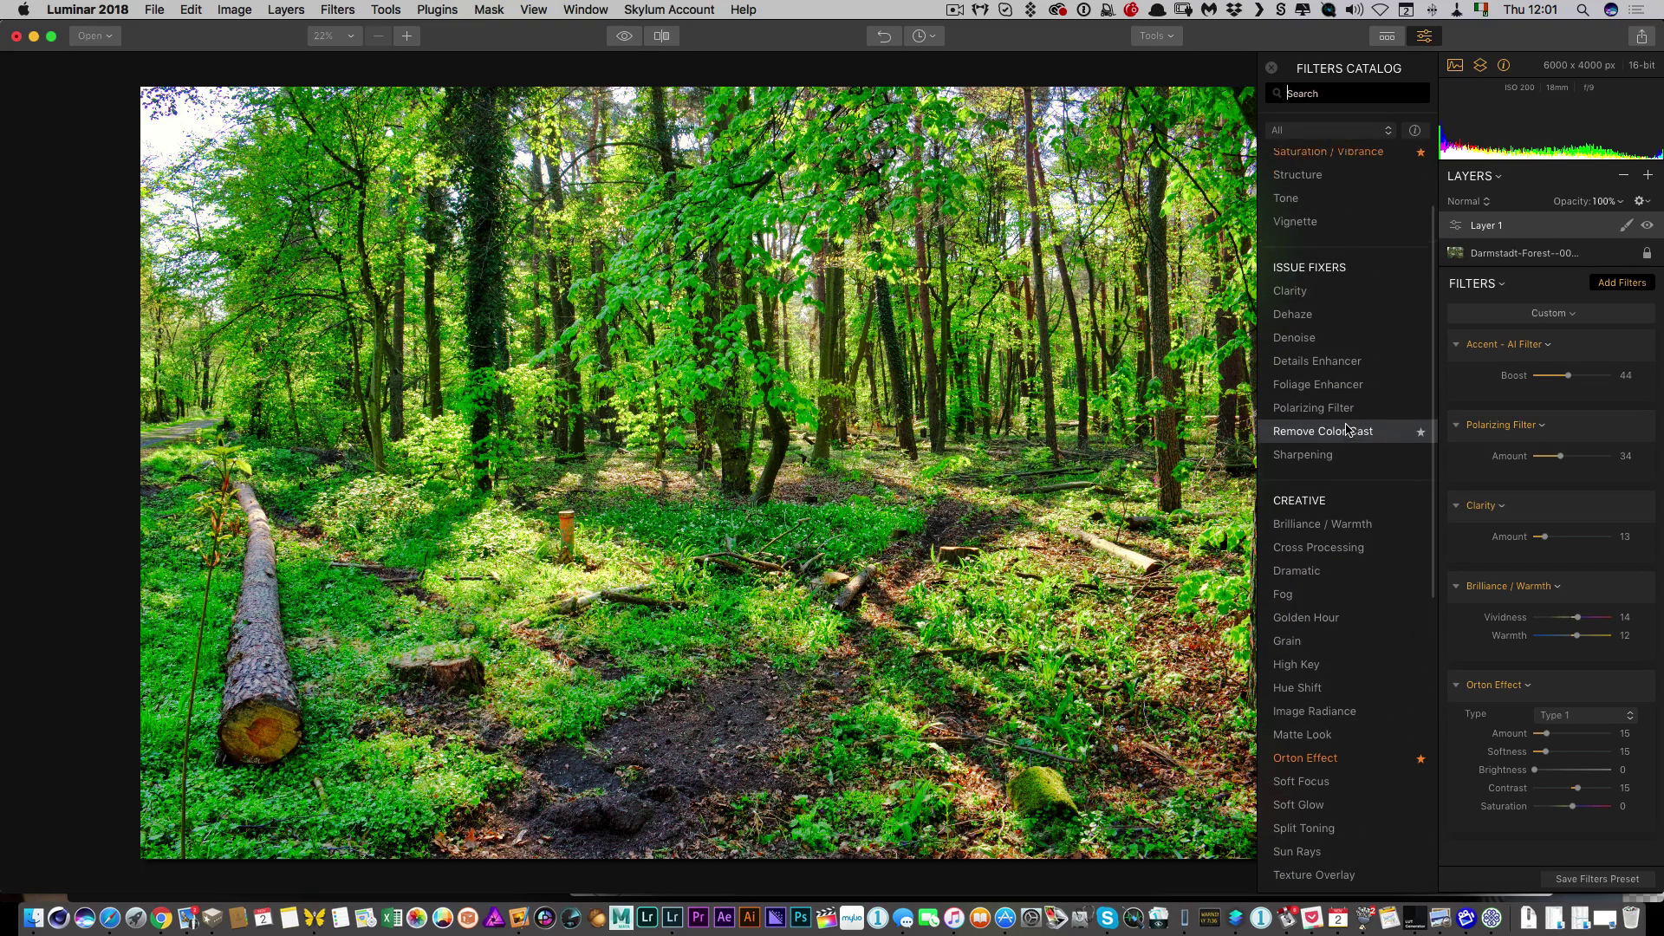
{"action": "scroll", "coordinate": [1350, 431], "scroll_direction": "down", "scroll_amount": 7}
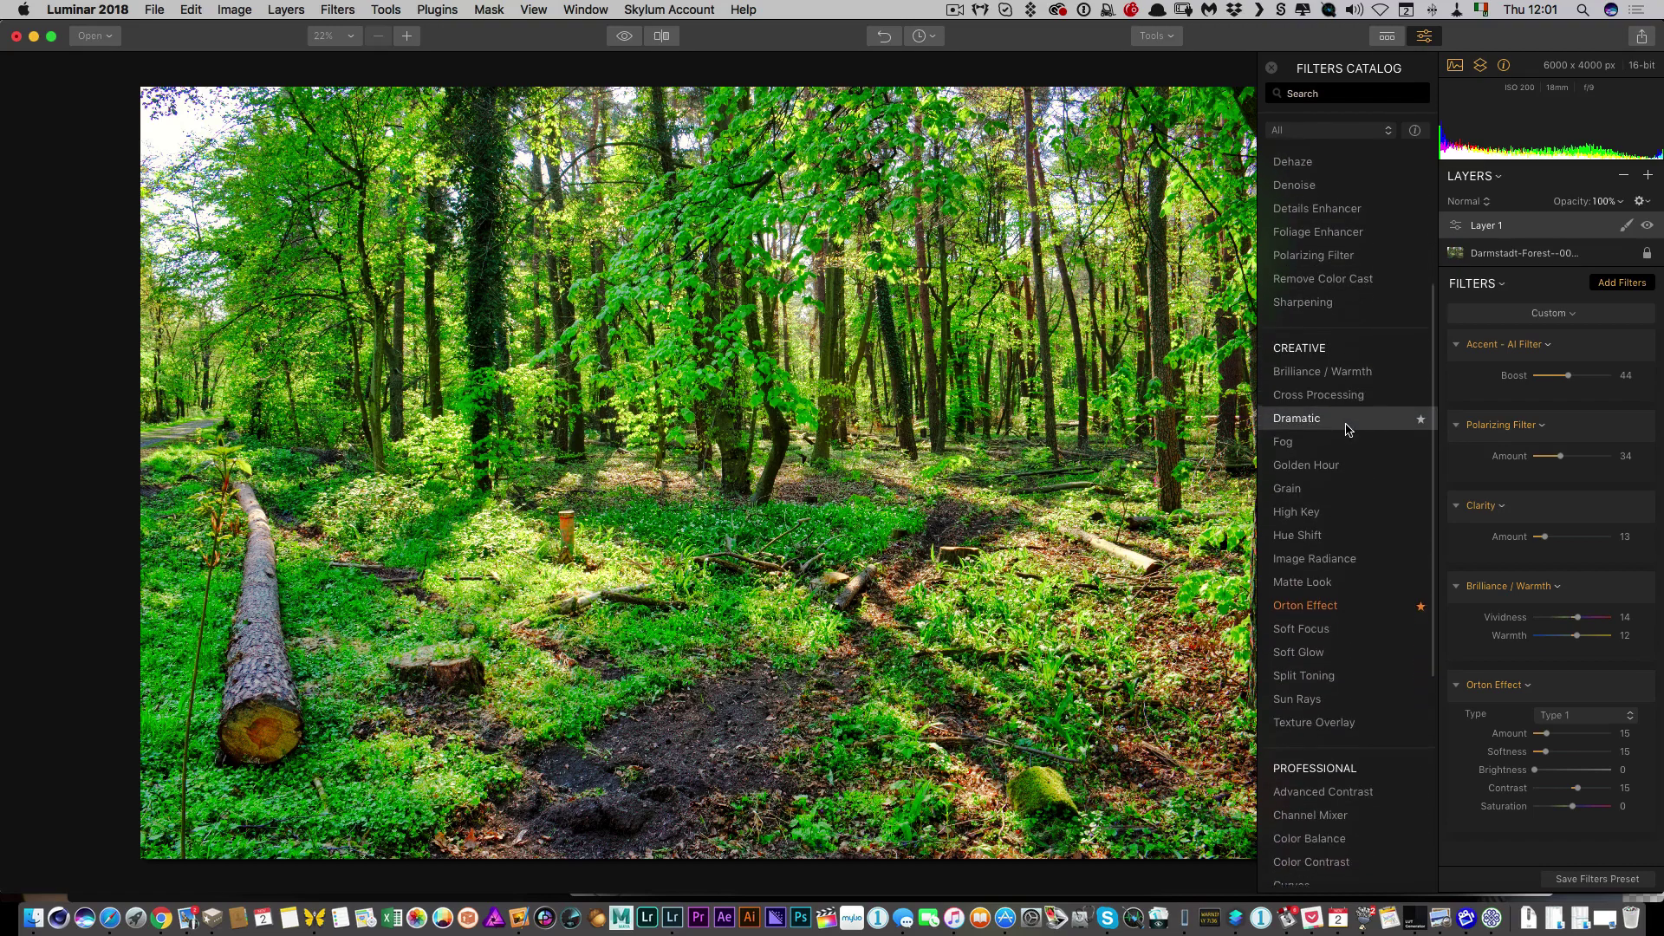
{"action": "scroll", "coordinate": [1350, 432], "scroll_direction": "down", "scroll_amount": 10}
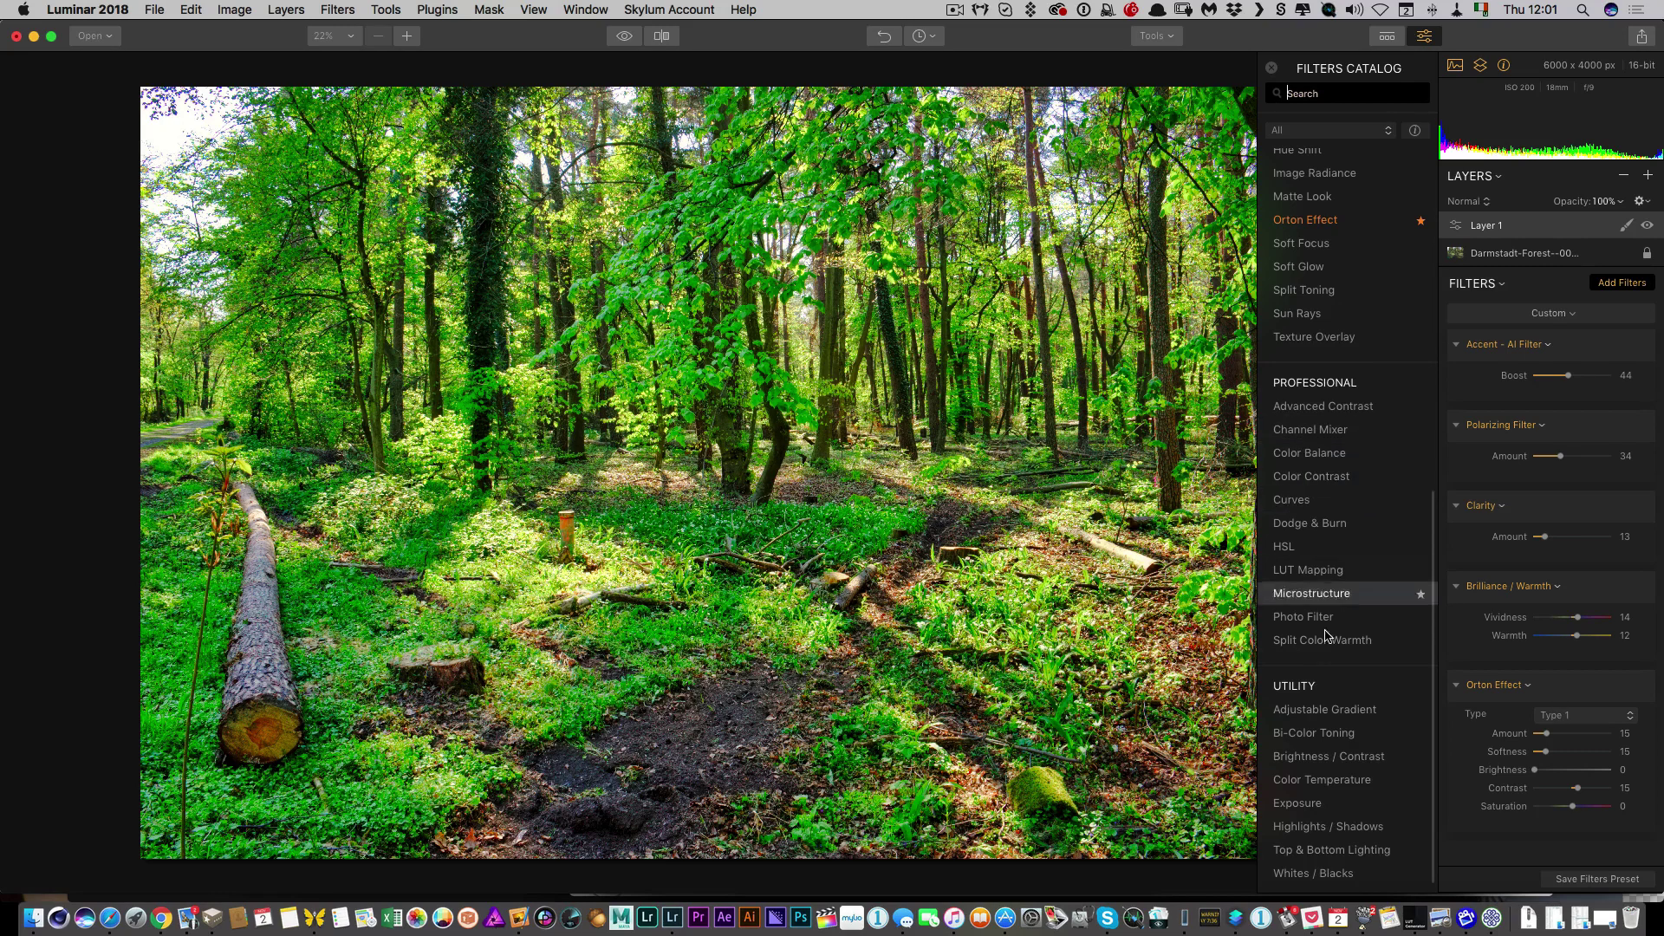
{"action": "left_click", "coordinate": [1291, 549]}
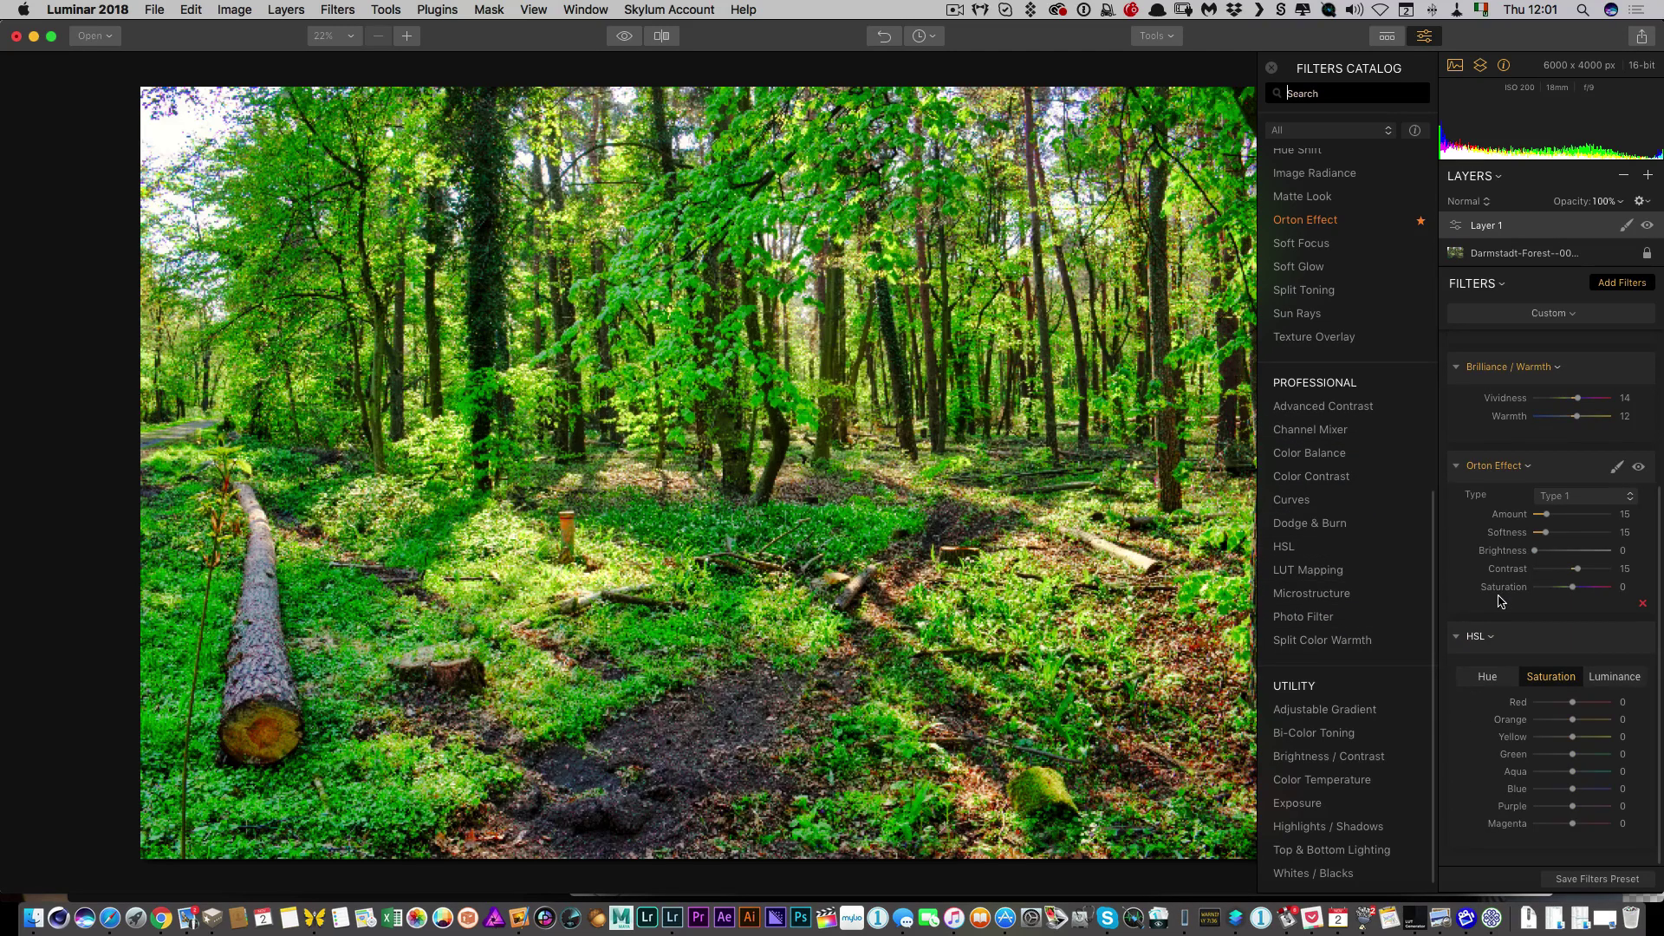
{"action": "left_click_drag", "start_coordinate": [1572, 754], "coordinate": [1565, 755]}
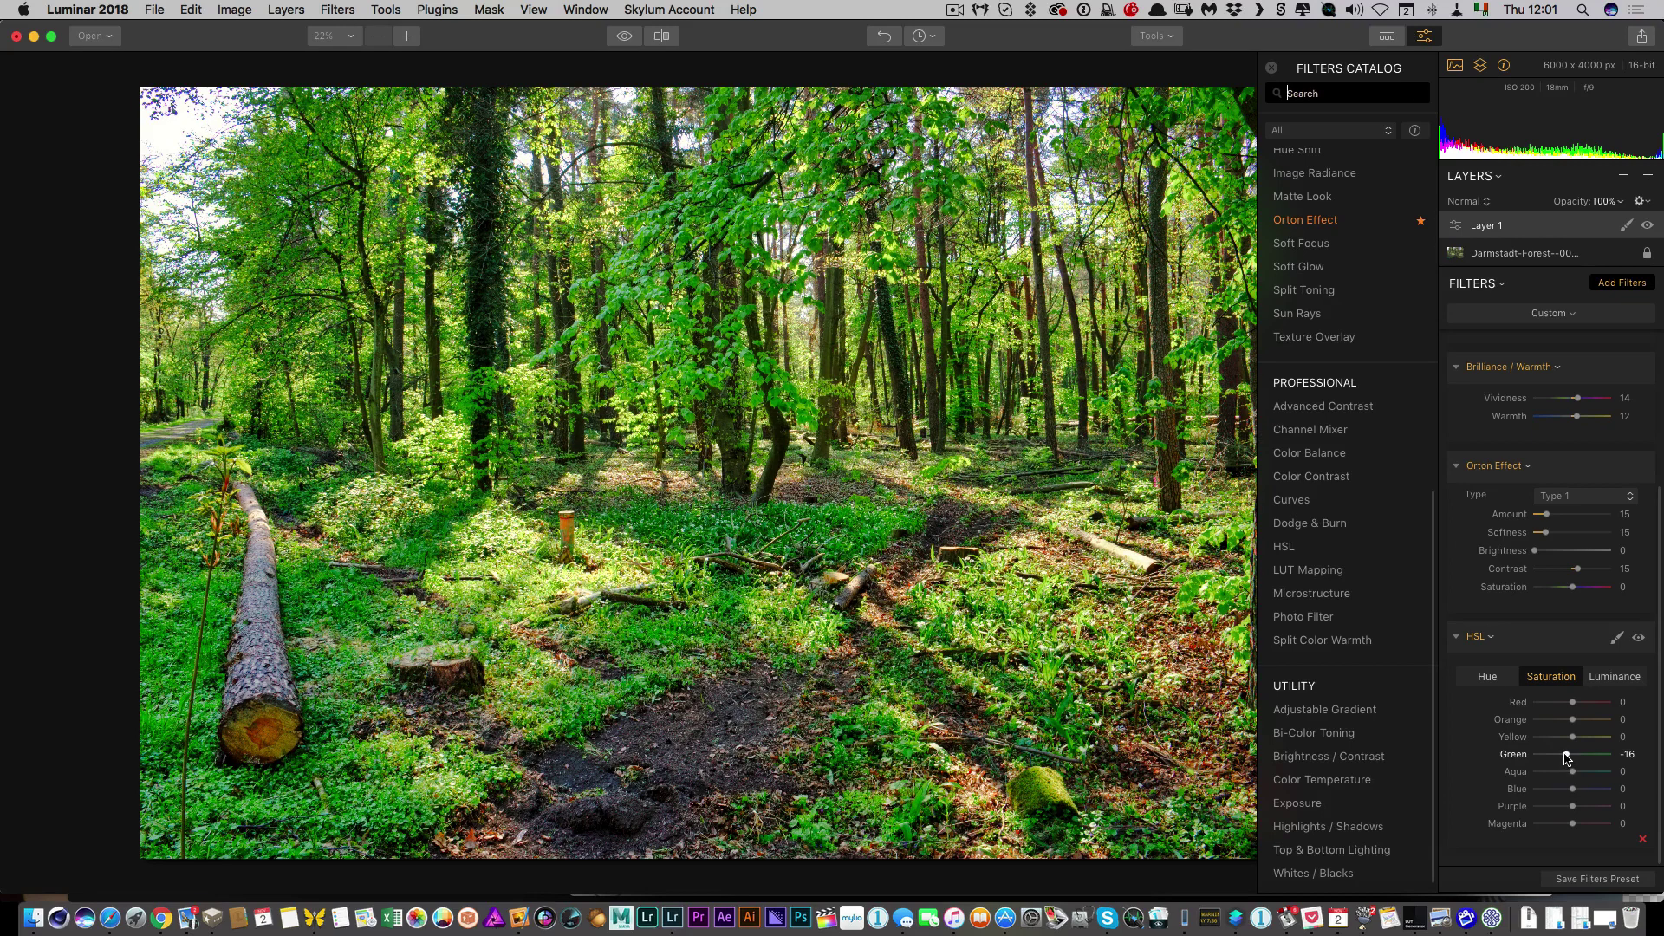
{"action": "left_click_drag", "start_coordinate": [1567, 756], "coordinate": [1570, 759]}
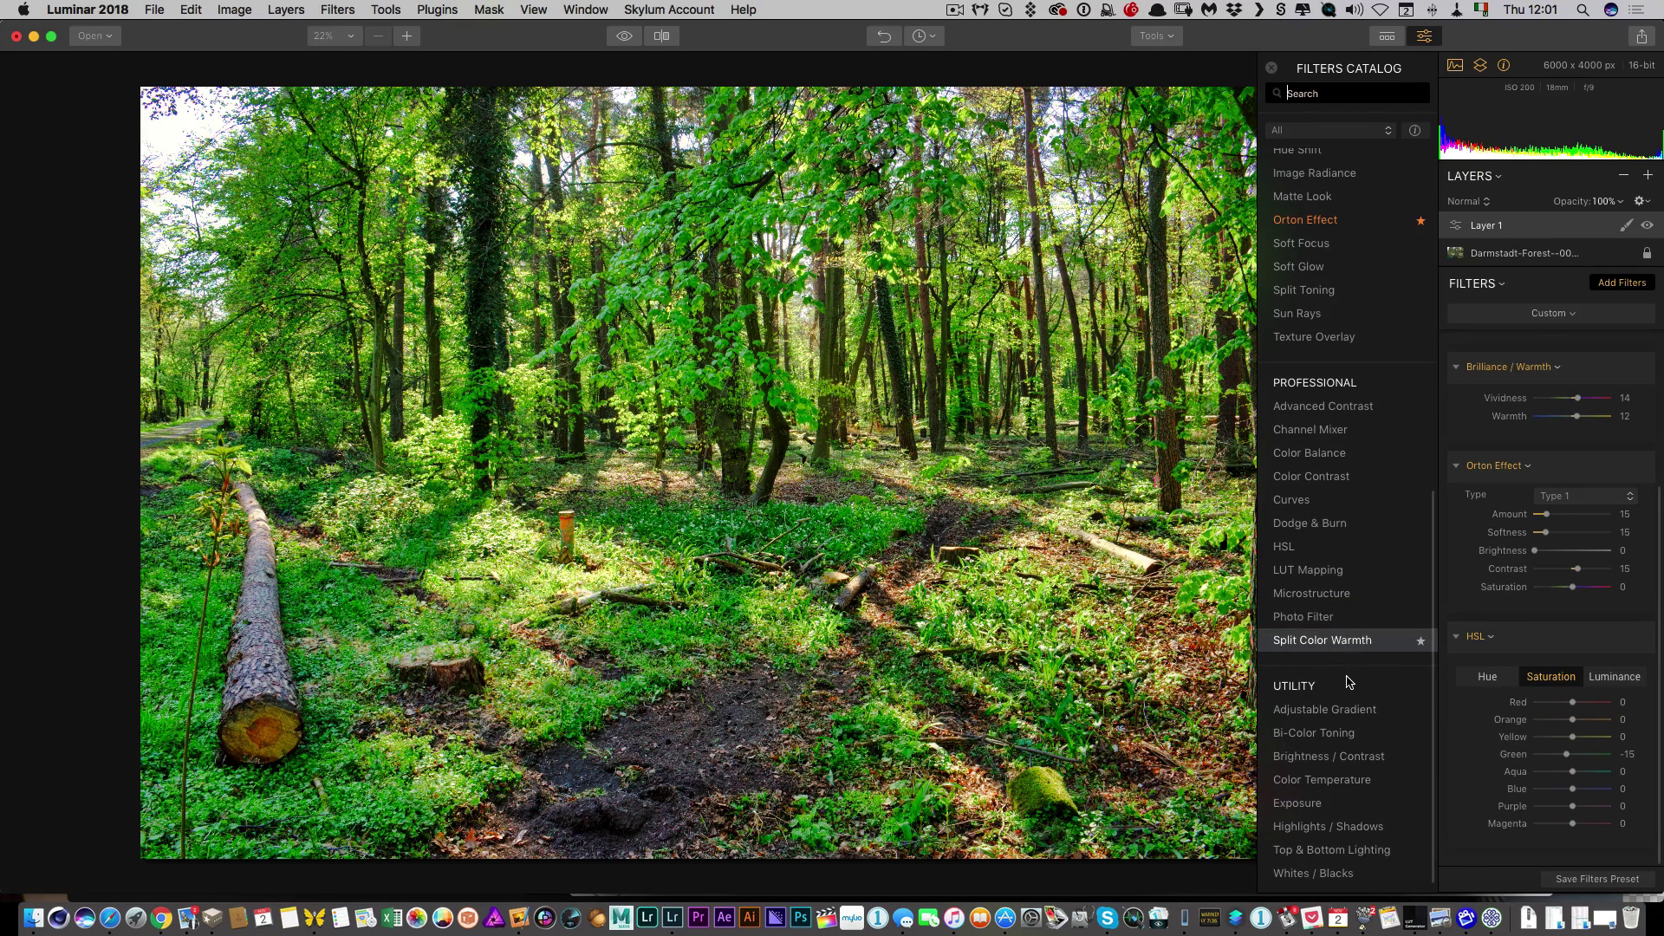
- Add the Vignette filter with Amount -50, Size 22, Roundness -42 and Feather 31, and compare the photo with the original
{"action": "scroll", "coordinate": [1324, 321], "scroll_direction": "up", "scroll_amount": 3}
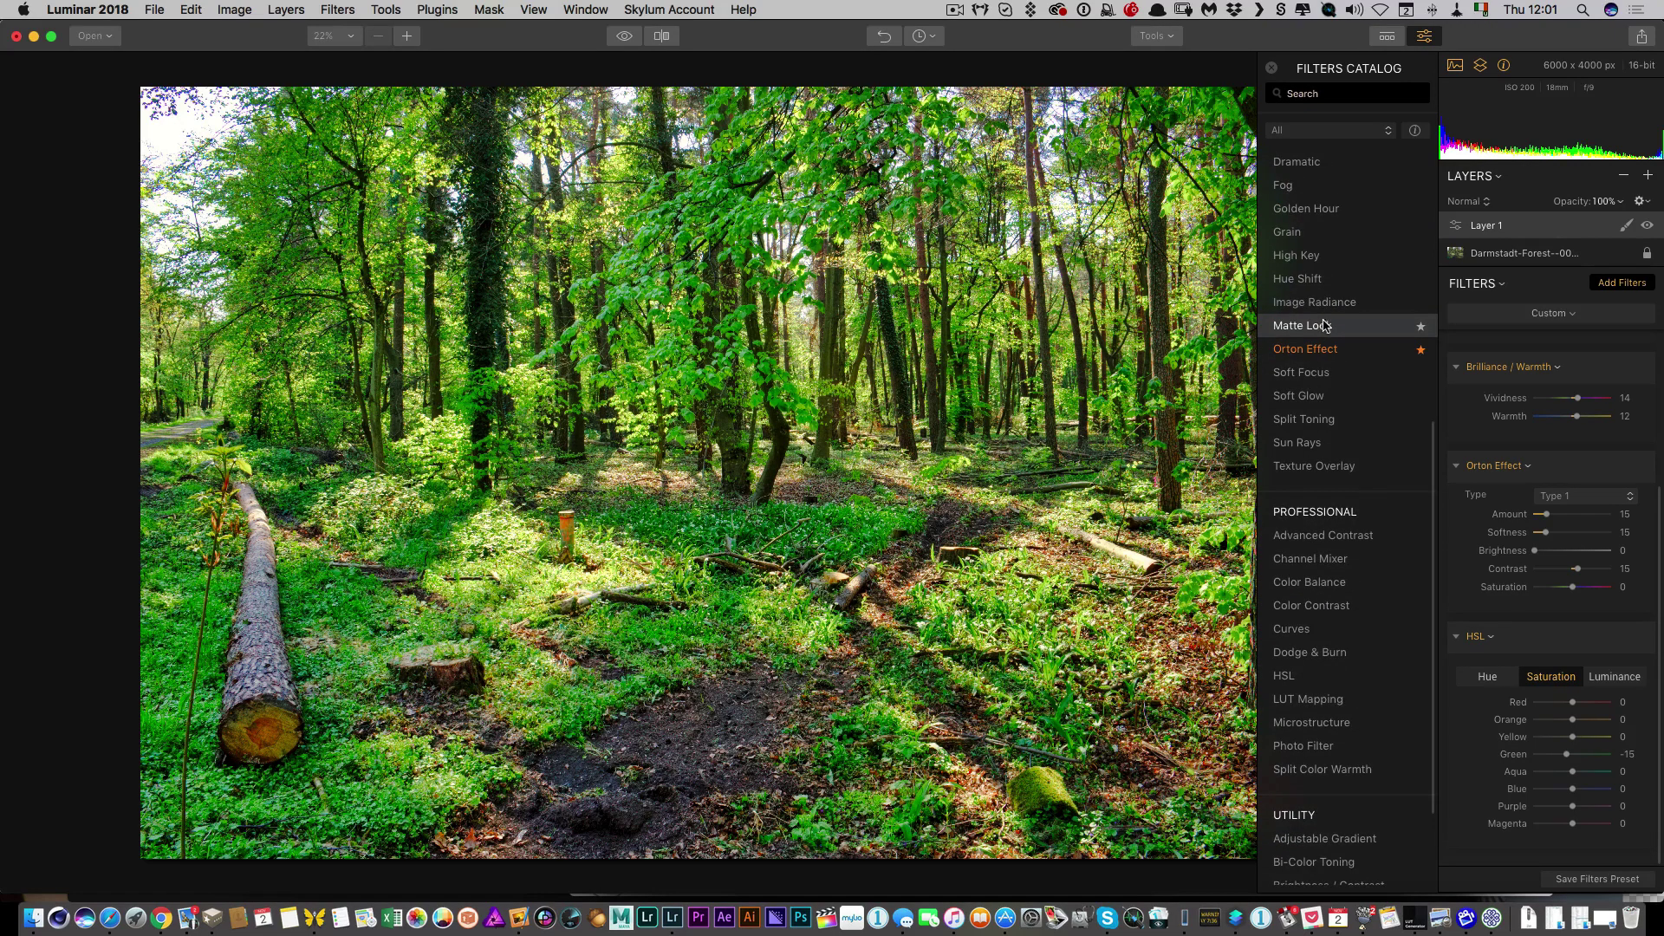
{"action": "scroll", "coordinate": [1323, 325], "scroll_direction": "down", "scroll_amount": 3}
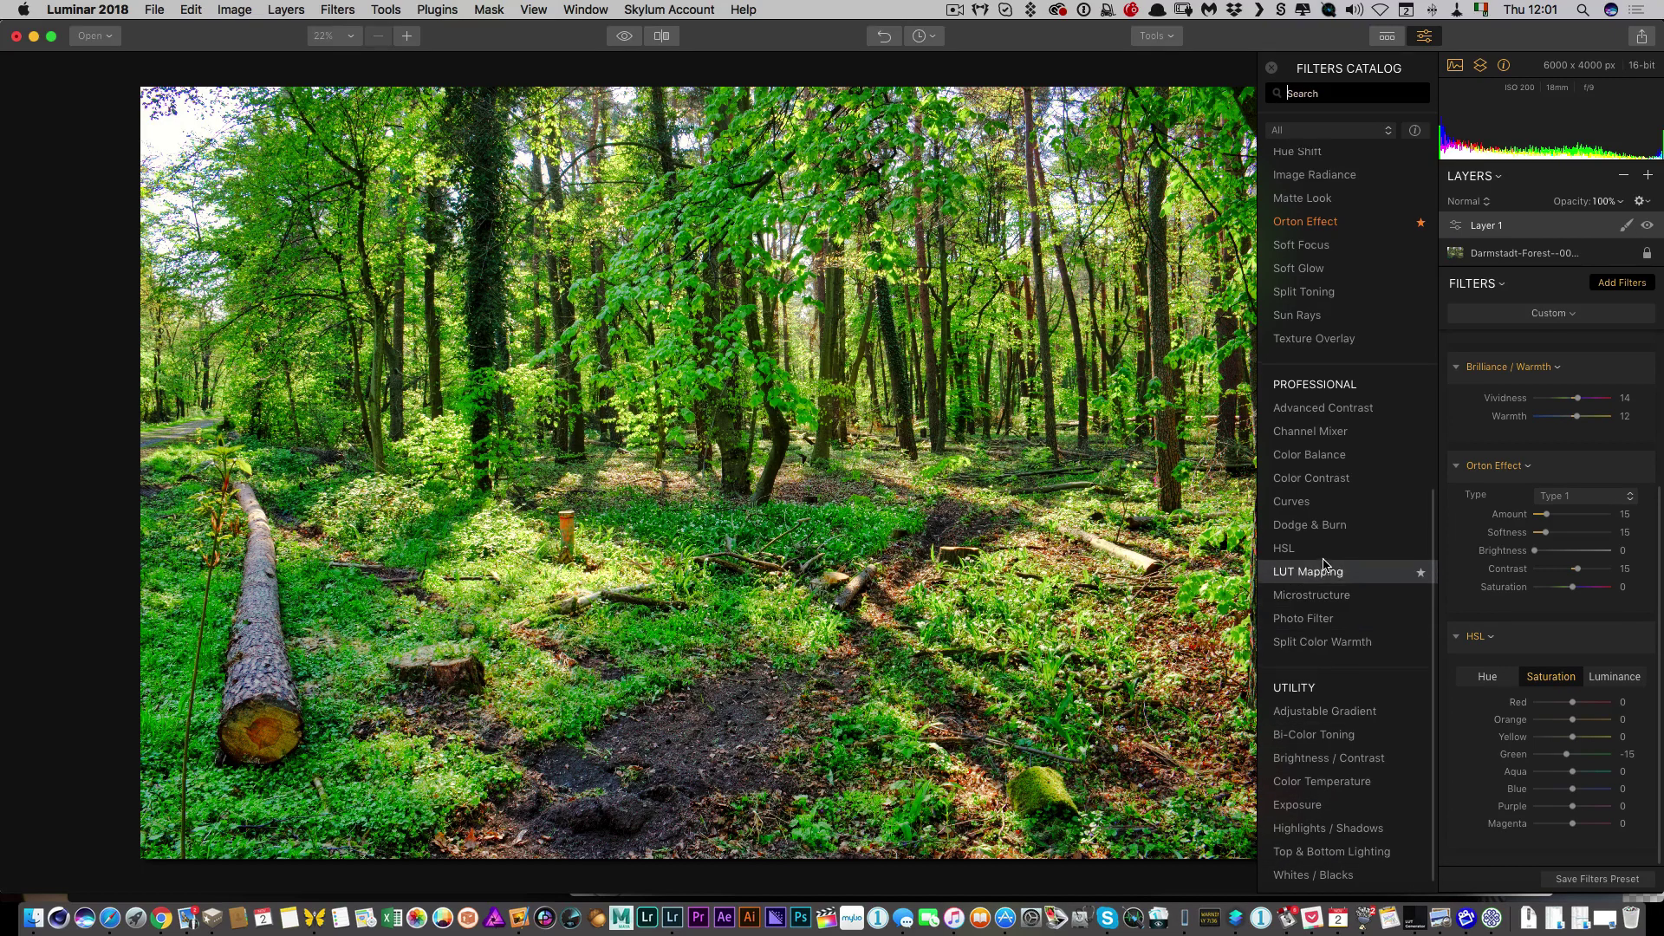
{"action": "scroll", "coordinate": [1324, 564], "scroll_direction": "up", "scroll_amount": 10}
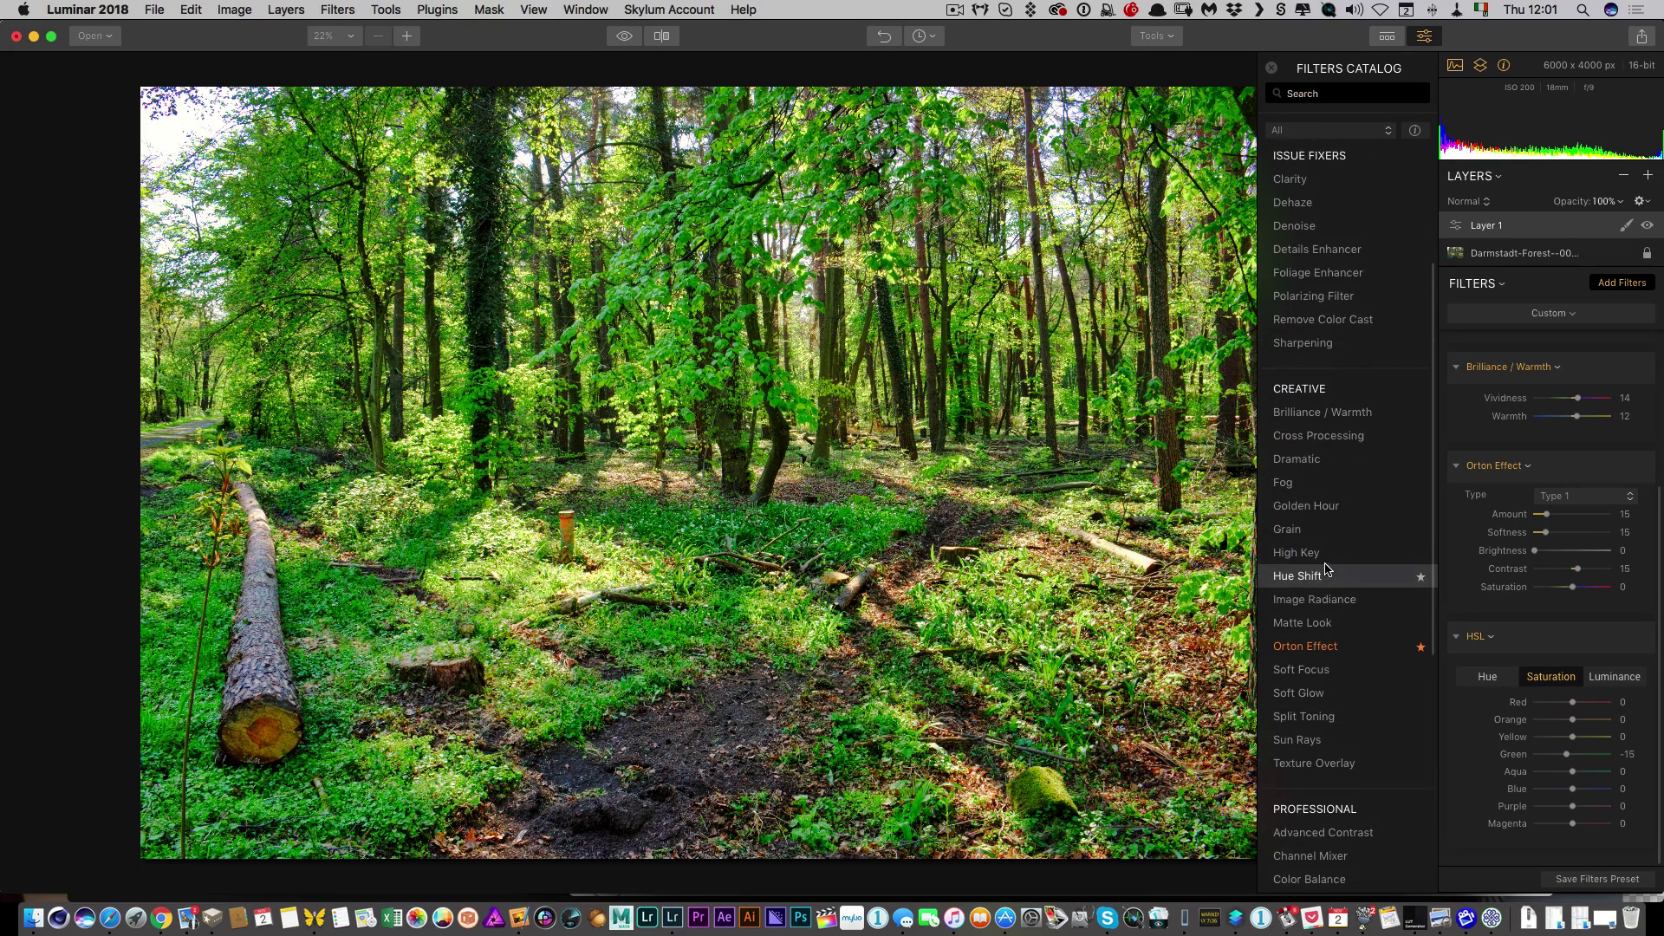
{"action": "scroll", "coordinate": [1323, 563], "scroll_direction": "up", "scroll_amount": 5}
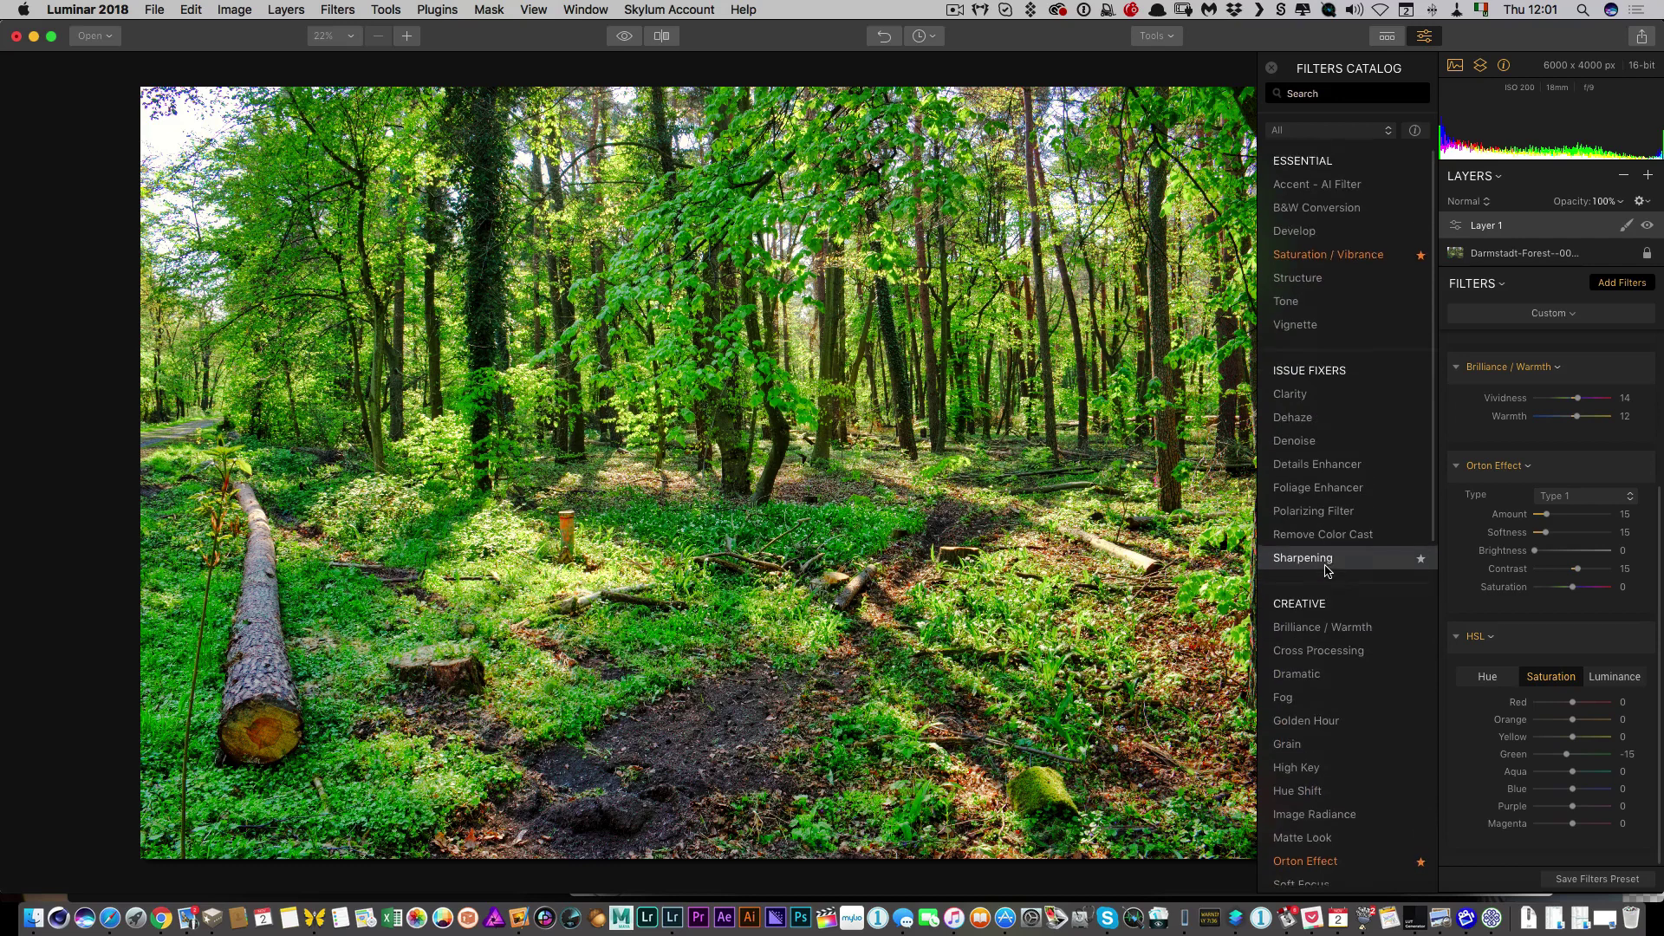
{"action": "left_click", "coordinate": [1306, 322]}
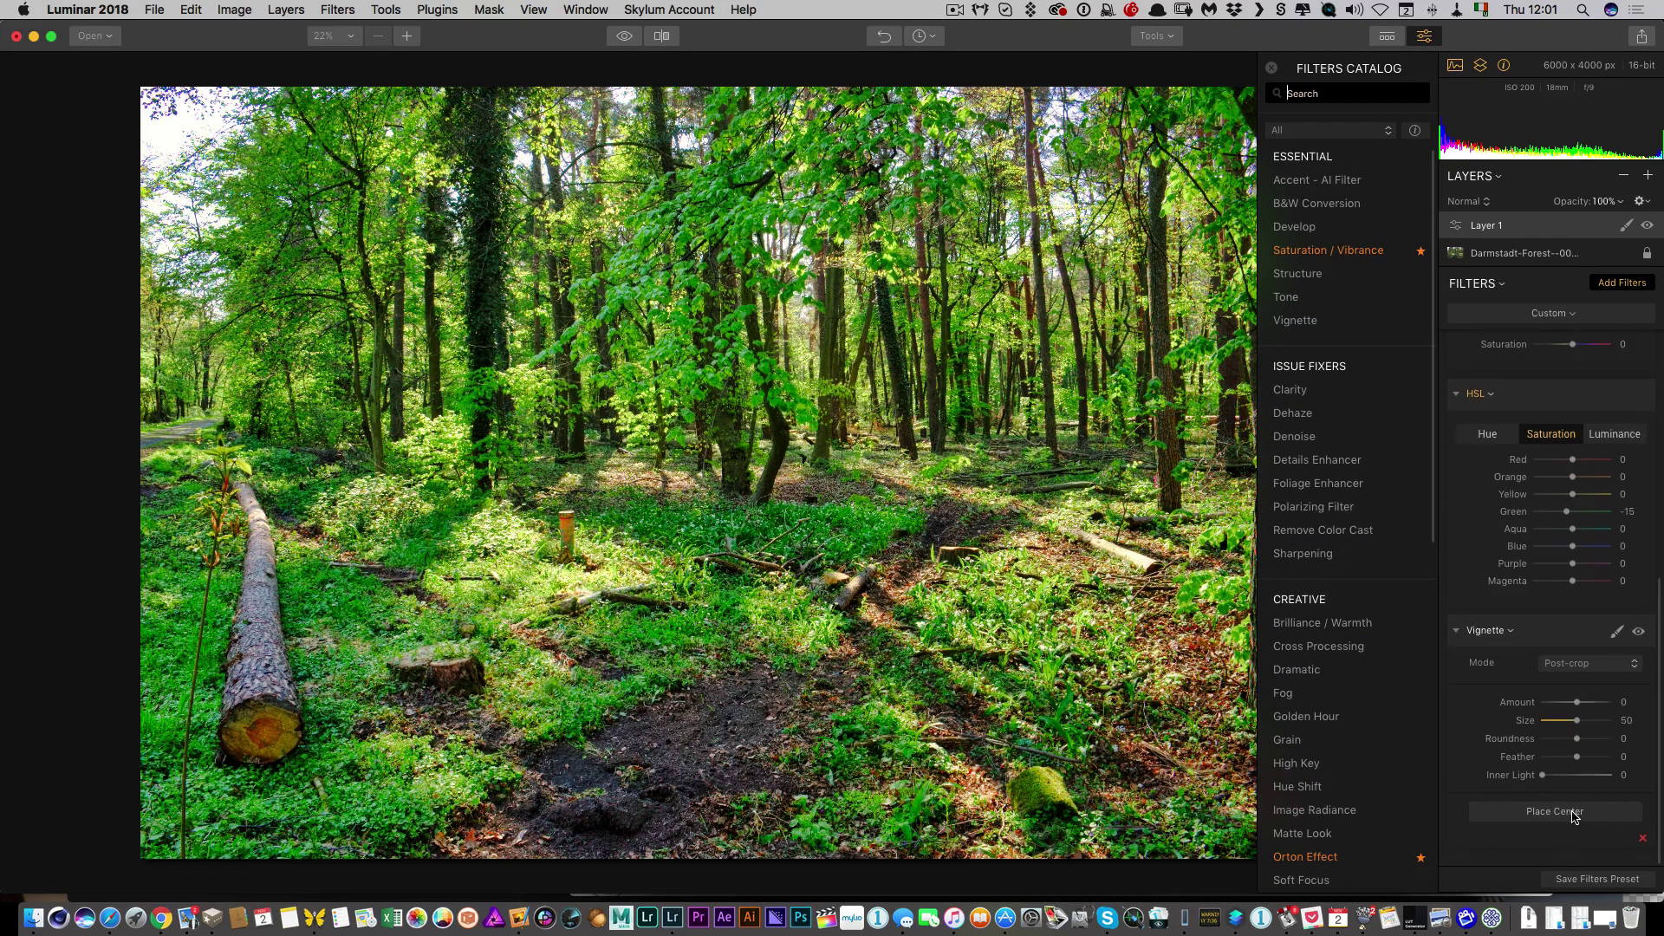
{"action": "left_click_drag", "start_coordinate": [1576, 696], "coordinate": [1587, 757]}
{"action": "left_click_drag", "start_coordinate": [1559, 702], "coordinate": [1559, 705]}
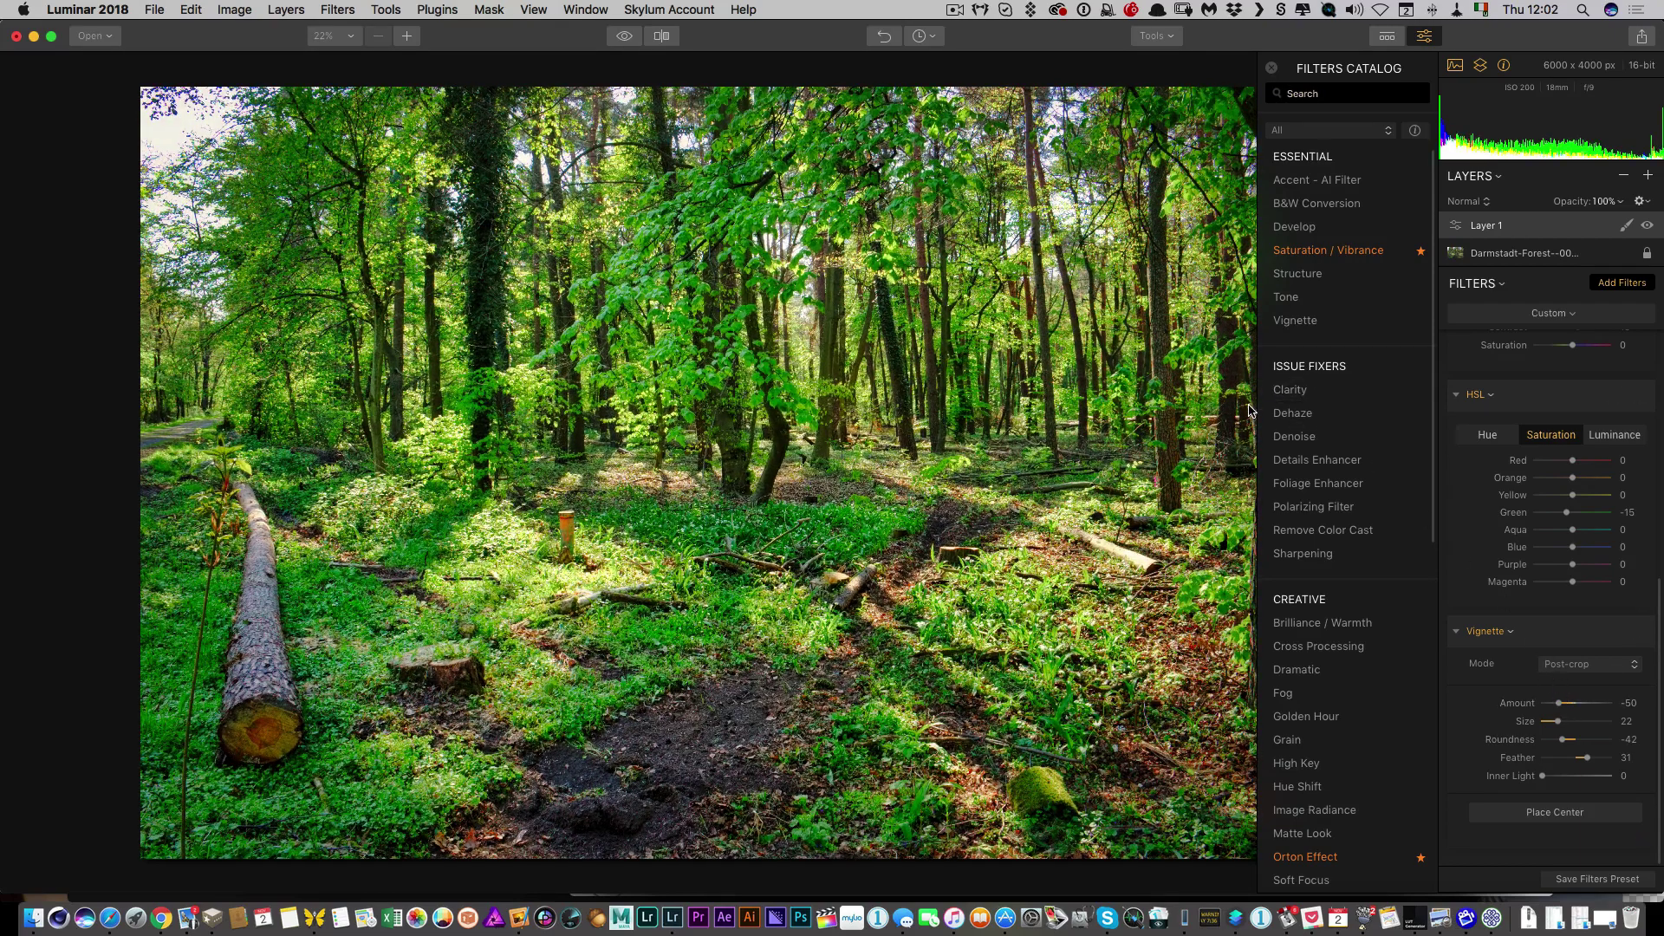
{"action": "left_click", "coordinate": [627, 40]}
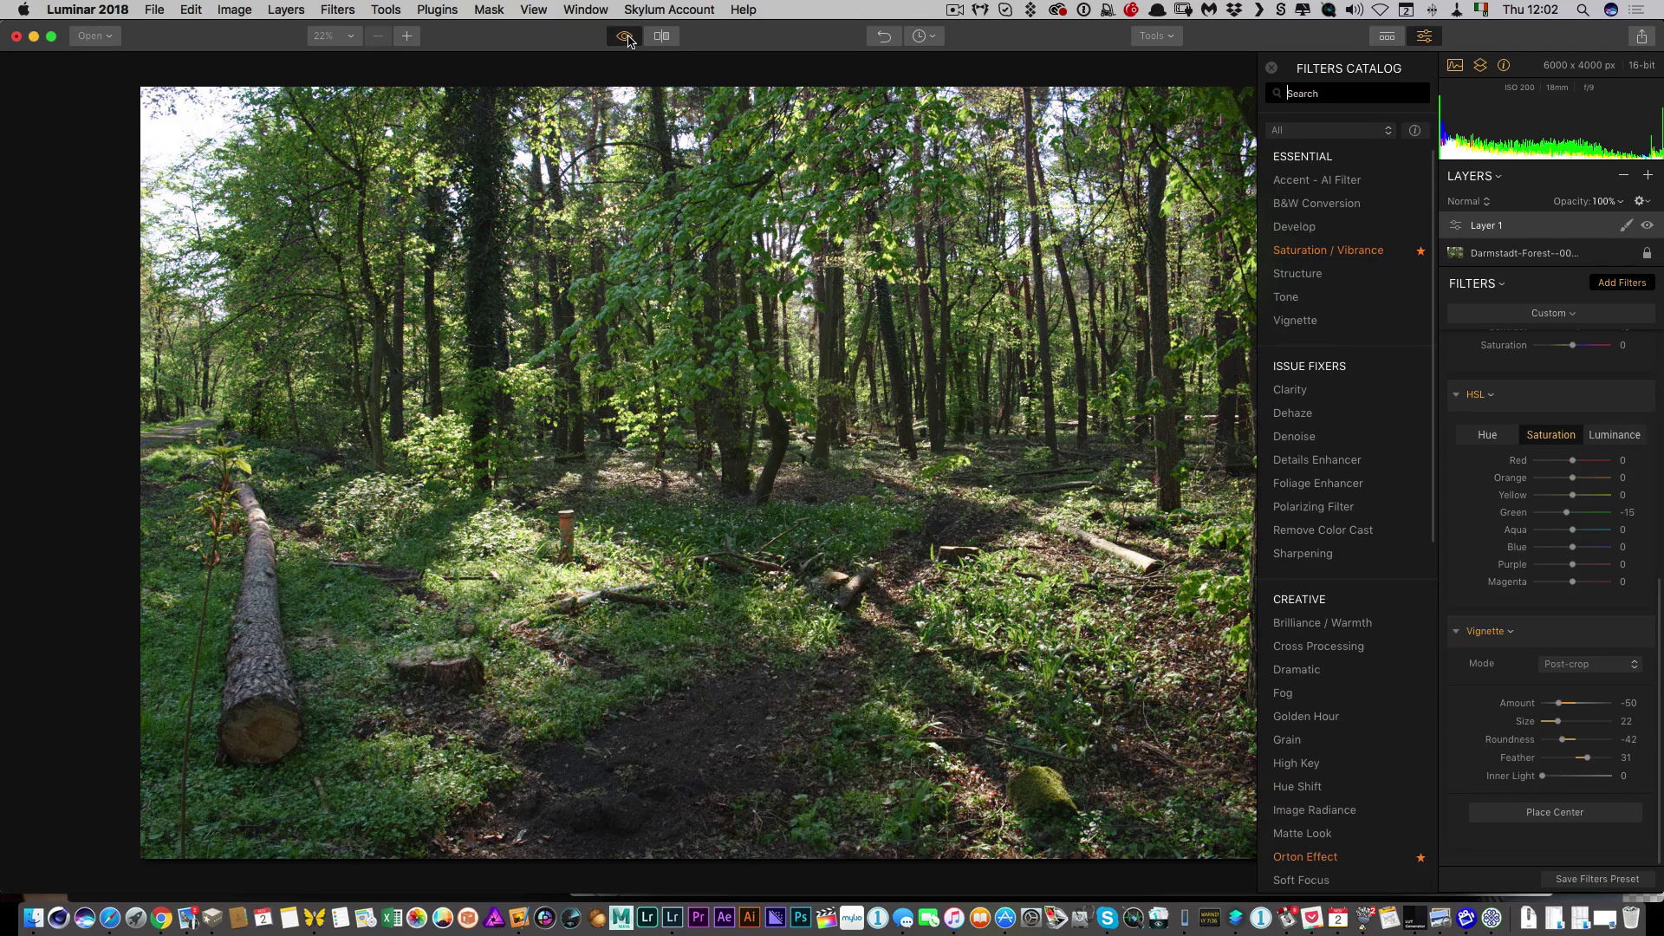
{"action": "left_click", "coordinate": [627, 40]}
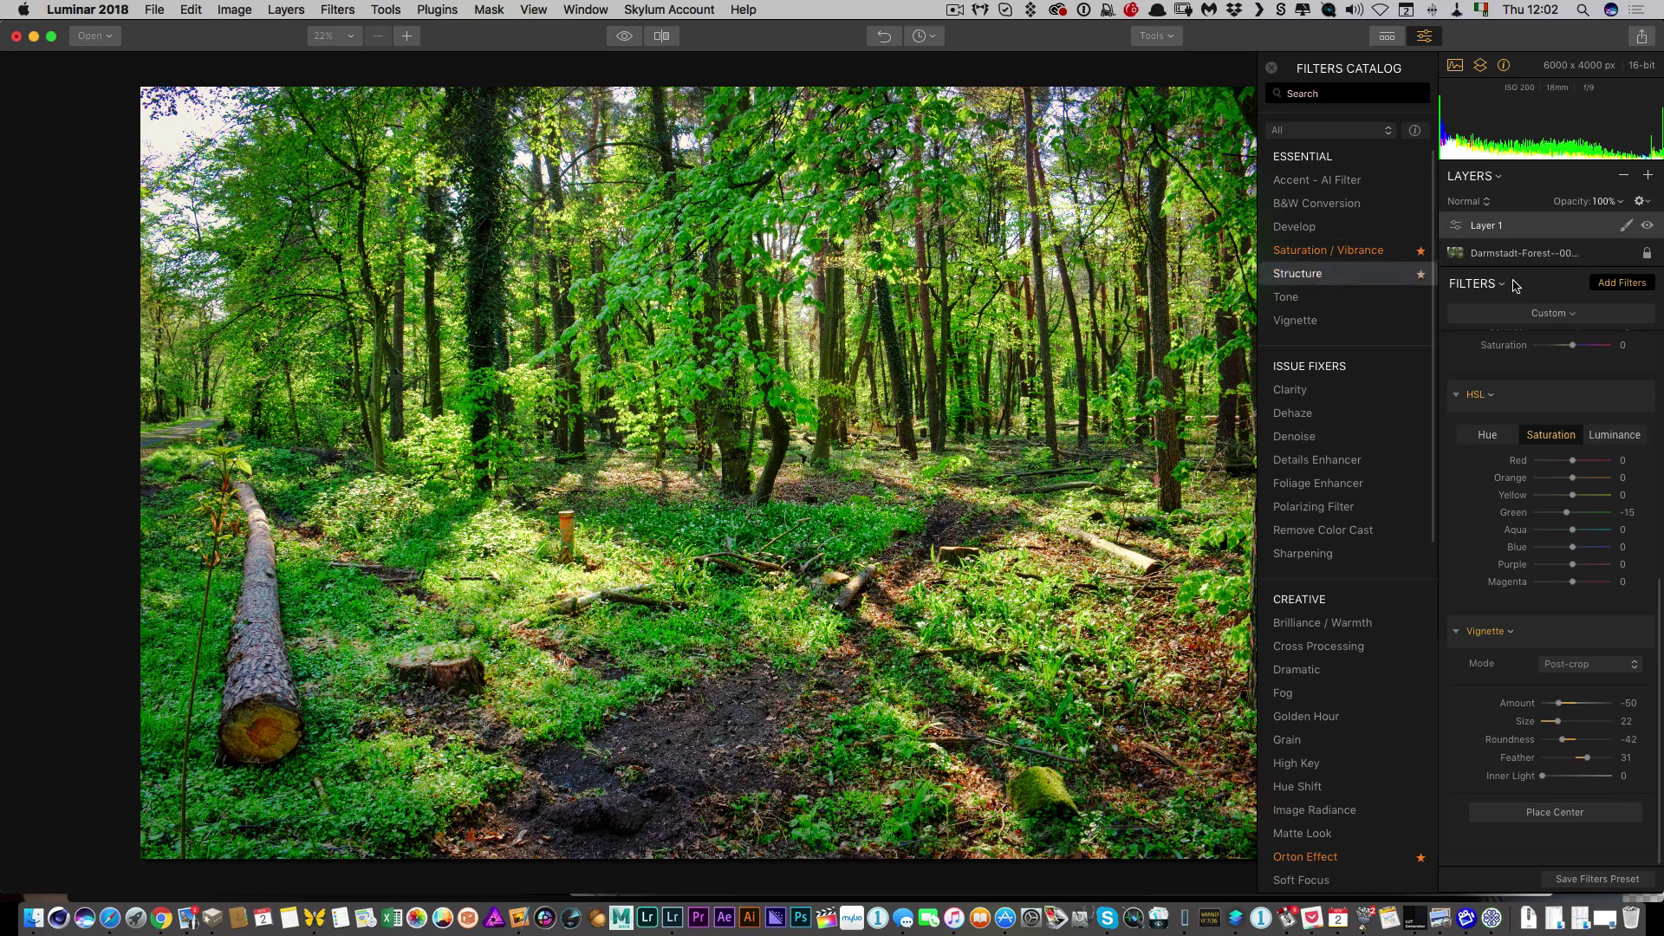
- Collapse the Orton Effect and HSL filter settings and add a new adjustment layer above Layer 1
{"action": "left_click", "coordinate": [1455, 394]}
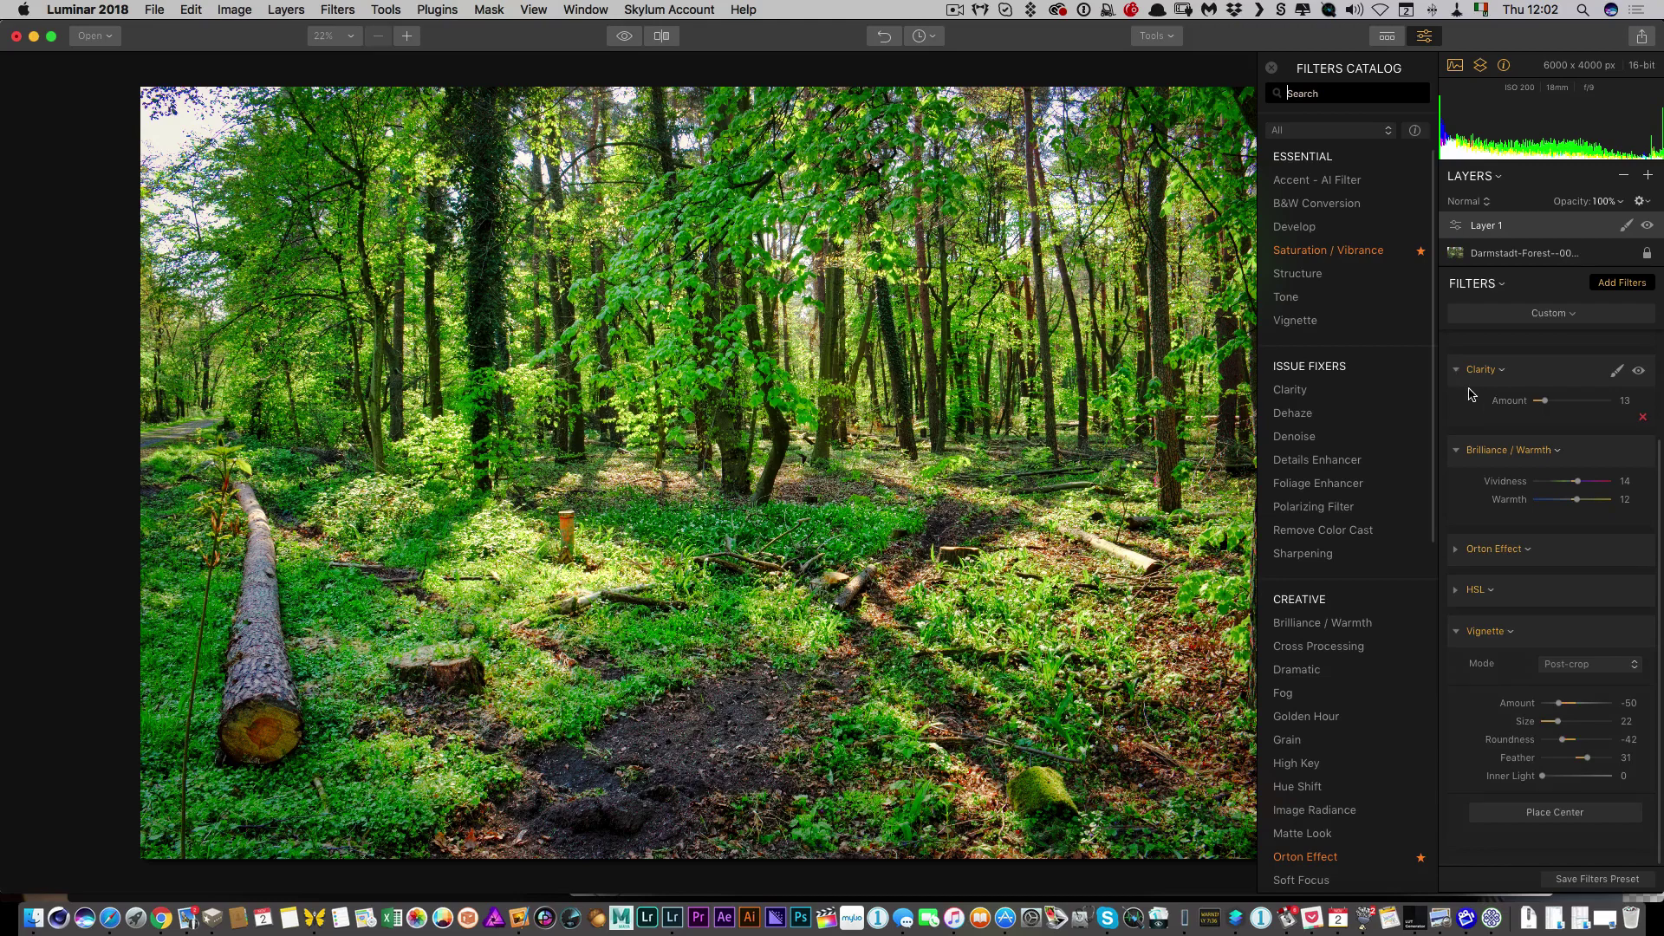
{"action": "scroll", "coordinate": [1489, 397], "scroll_direction": "up", "scroll_amount": 3}
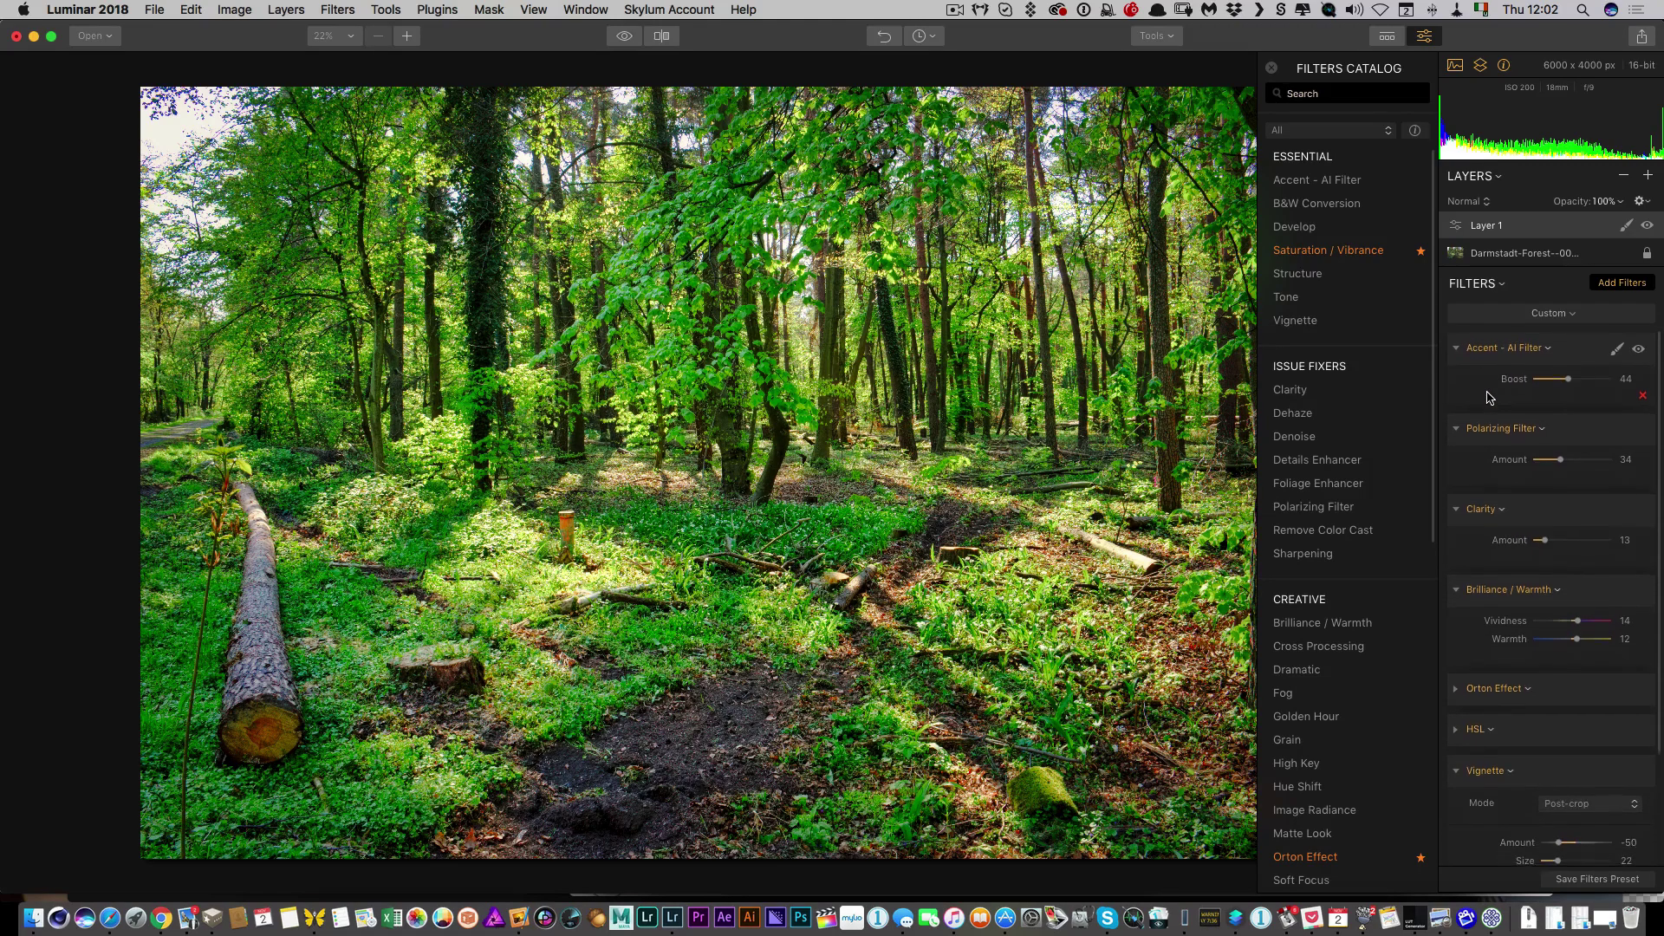
{"action": "left_click", "coordinate": [1648, 177]}
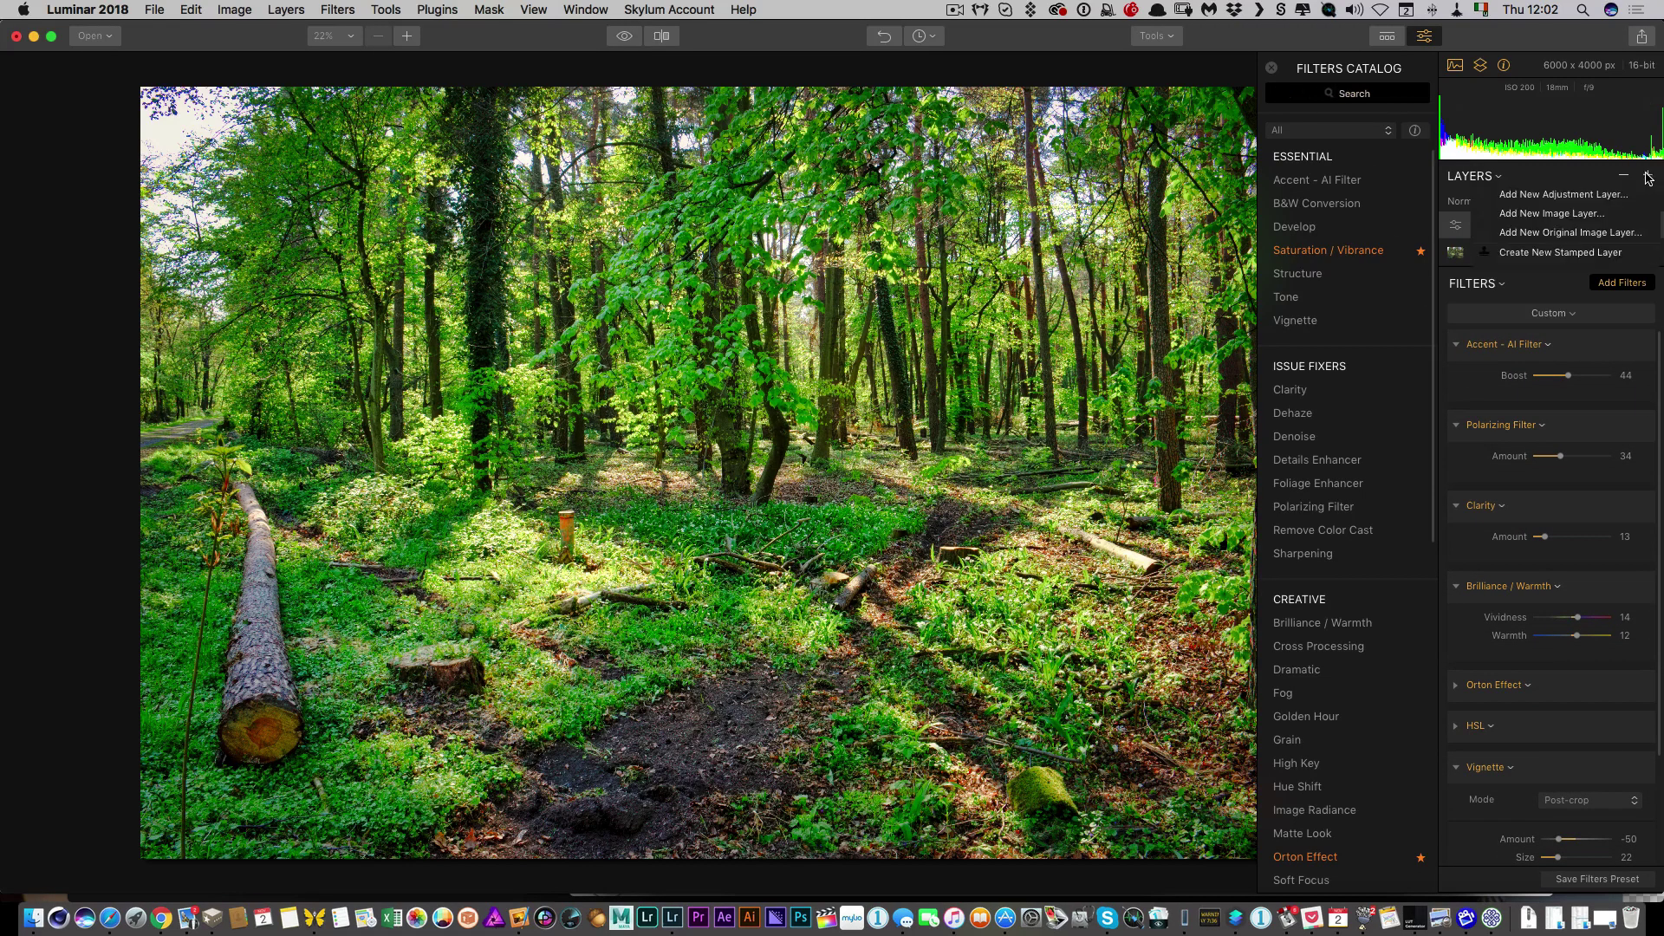
{"action": "left_click", "coordinate": [1578, 195]}
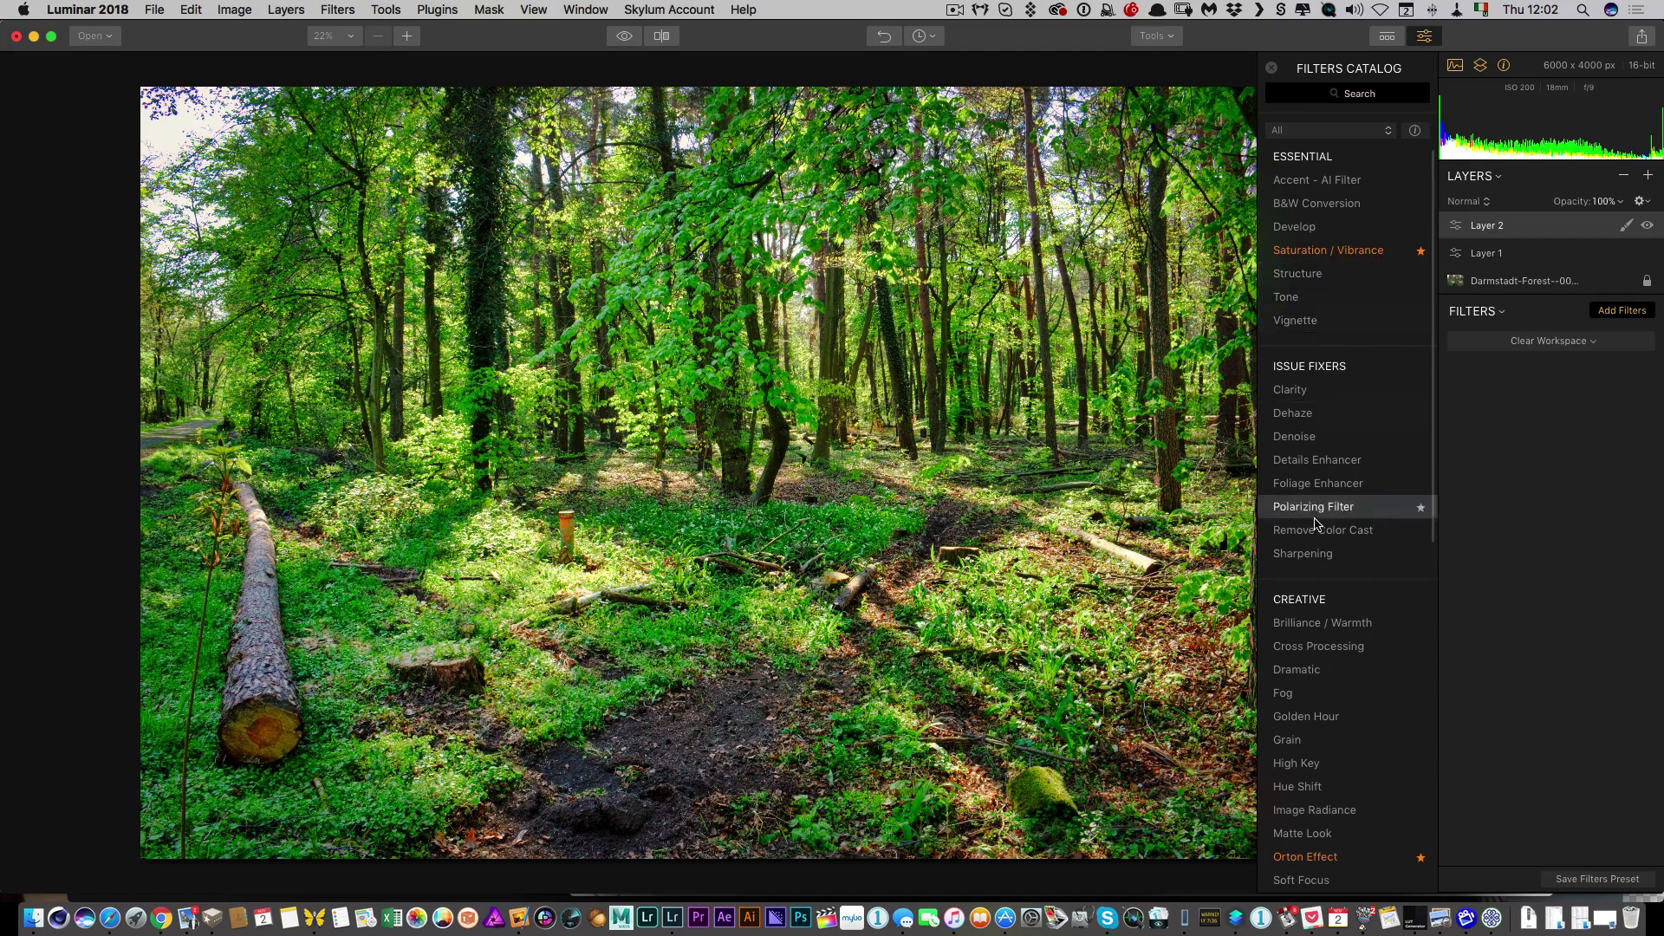
- Add the Sun Rays filter from the Creative group to Layer 2
{"action": "scroll", "coordinate": [1314, 517], "scroll_direction": "down", "scroll_amount": 10}
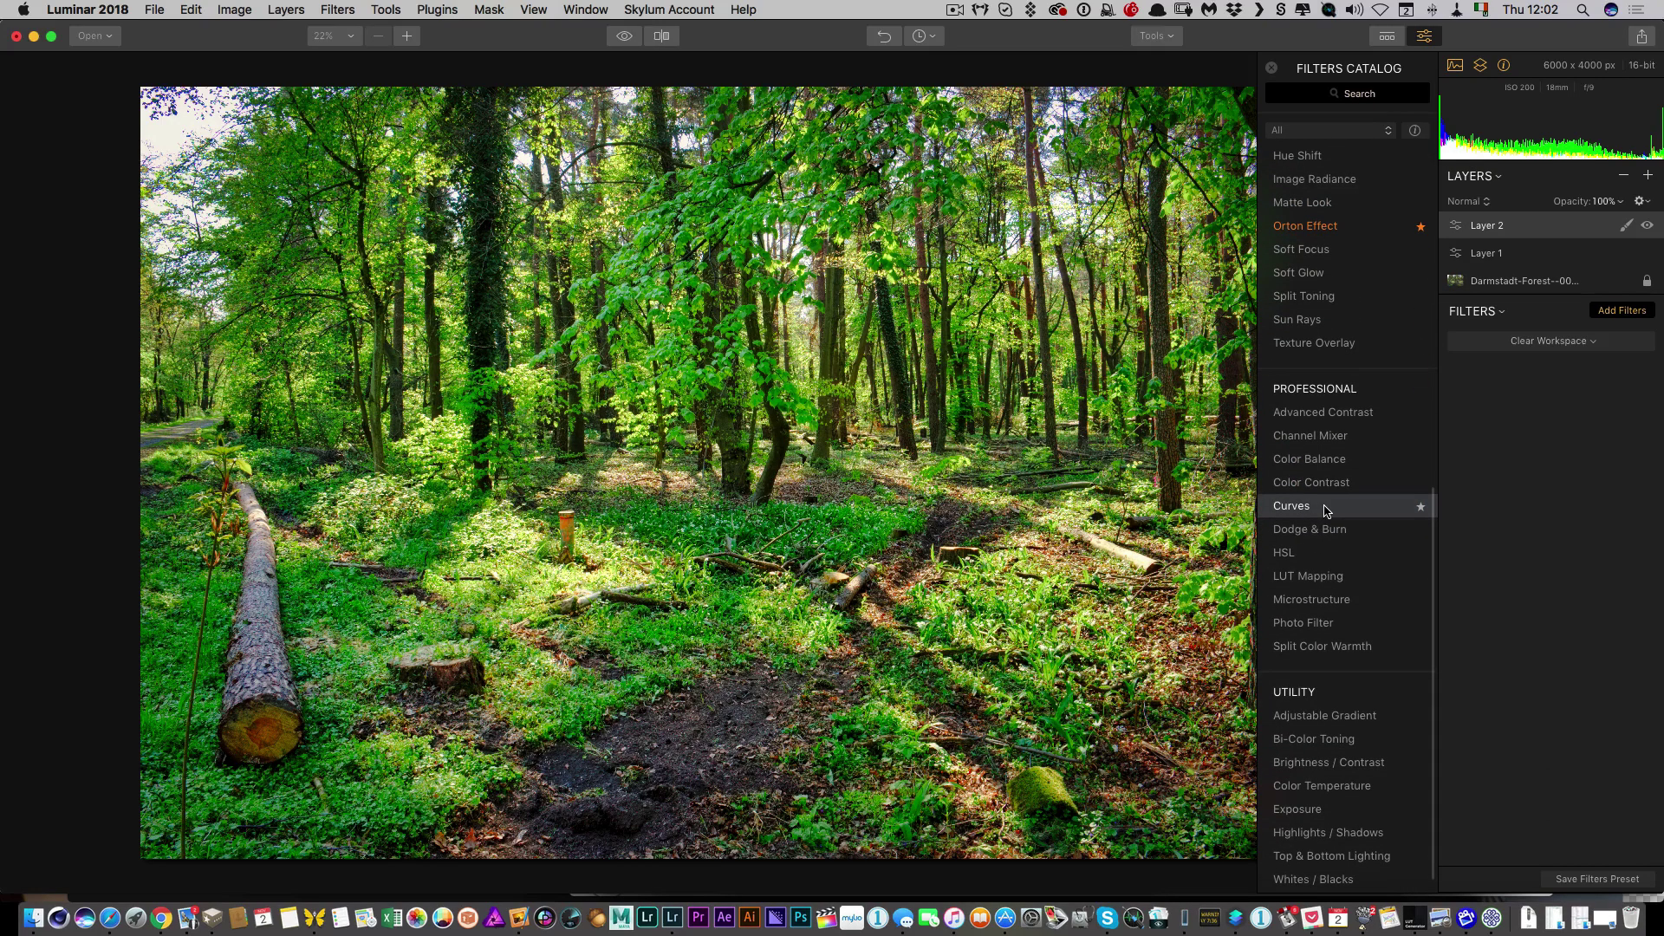
{"action": "scroll", "coordinate": [1324, 512], "scroll_direction": "up", "scroll_amount": 2}
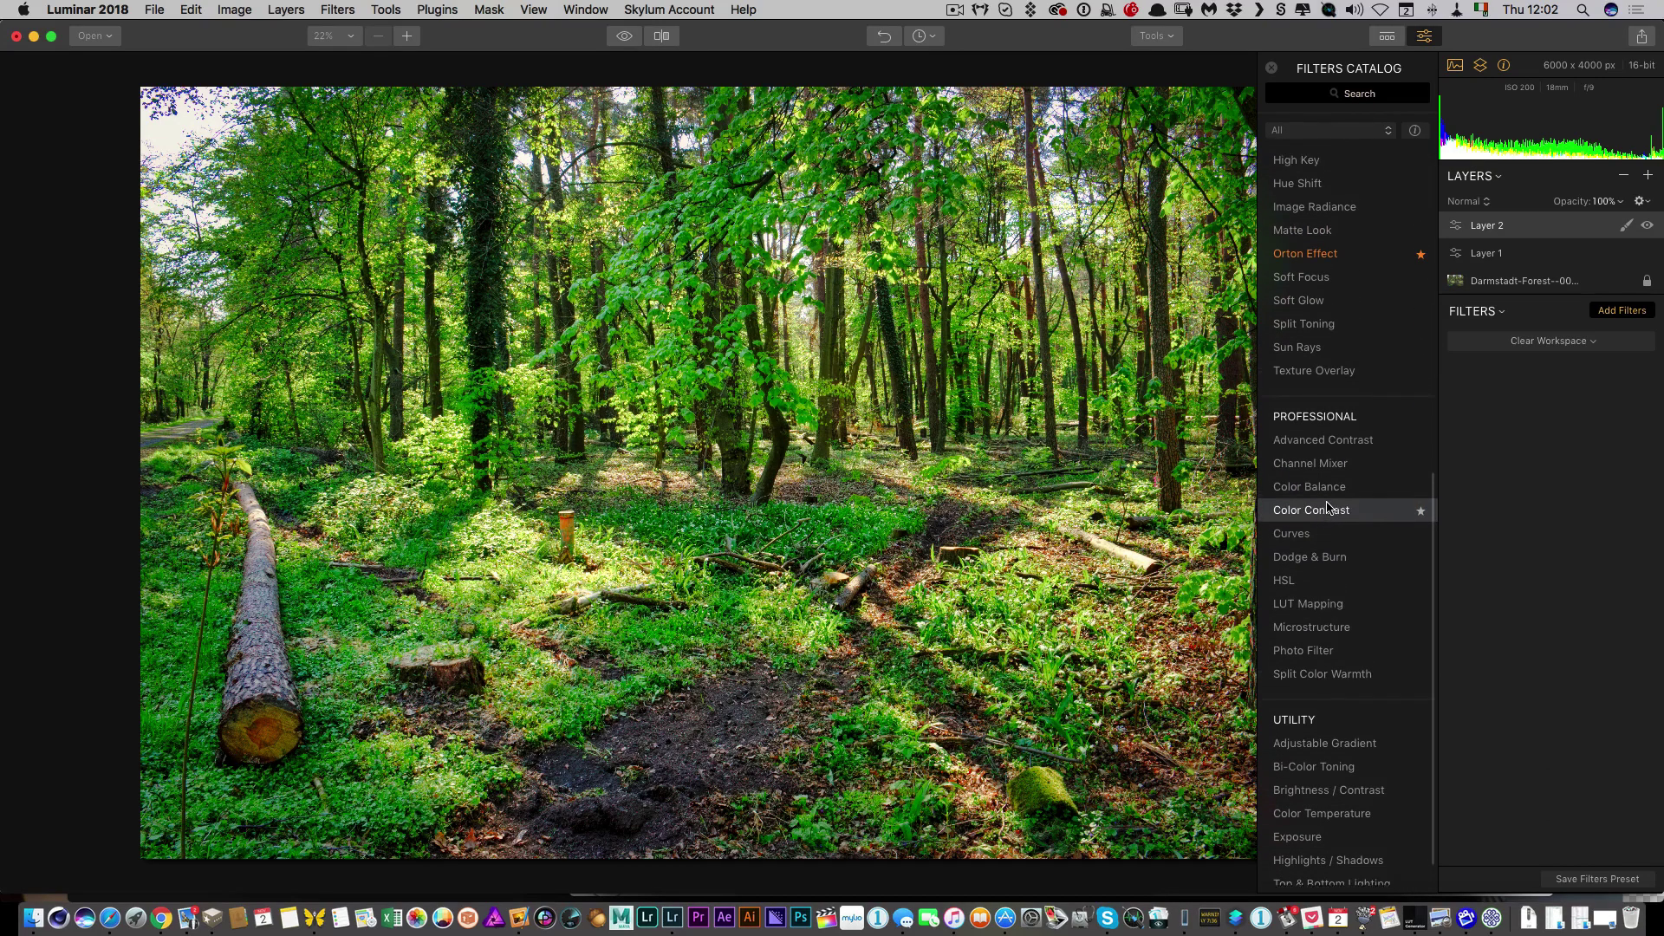
{"action": "left_click", "coordinate": [1313, 362]}
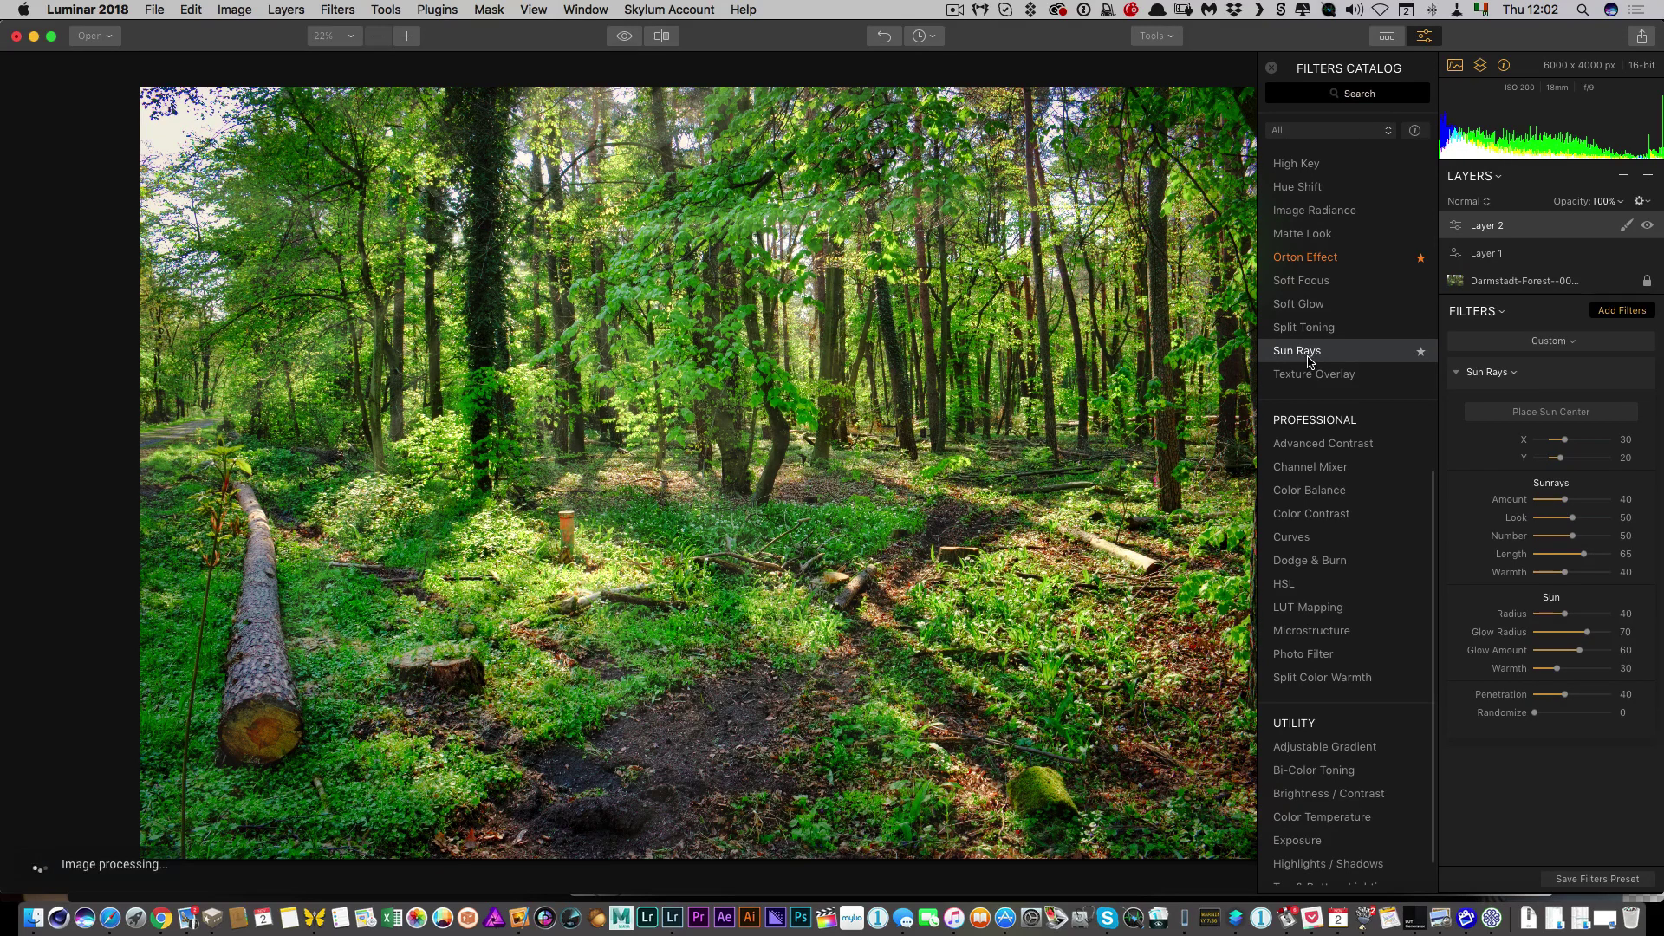
- Place the sun center between the upper trees at X 36, Y 12, and compare the photo with the original
{"action": "left_click", "coordinate": [1576, 414]}
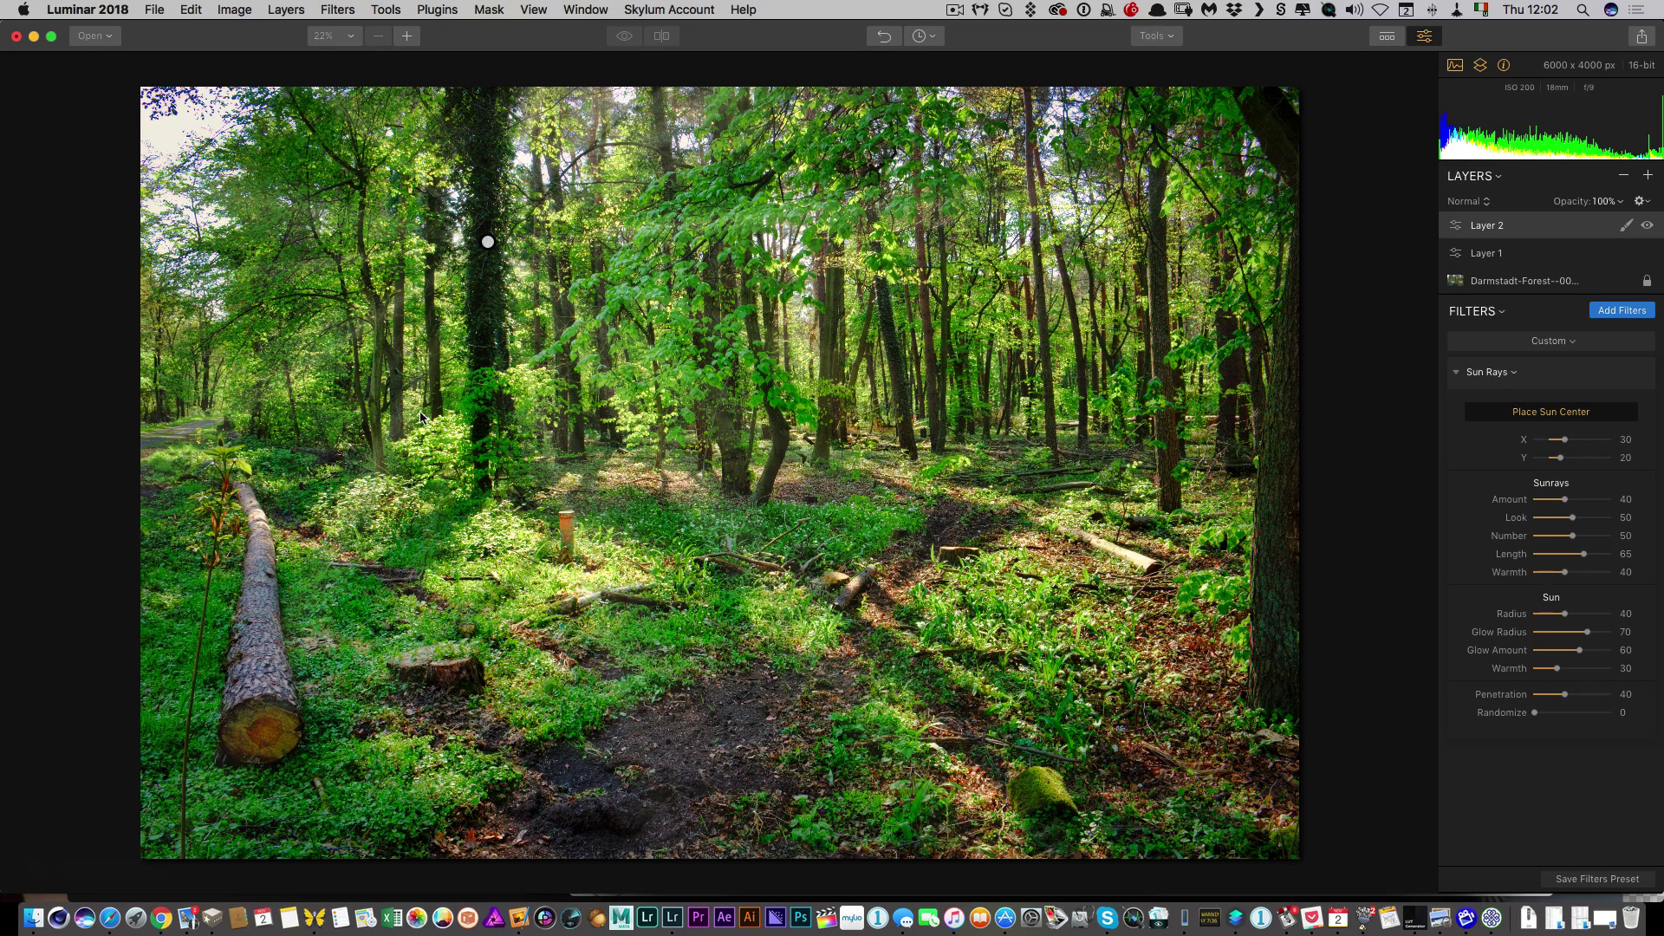
{"action": "left_click_drag", "start_coordinate": [488, 241], "coordinate": [568, 181]}
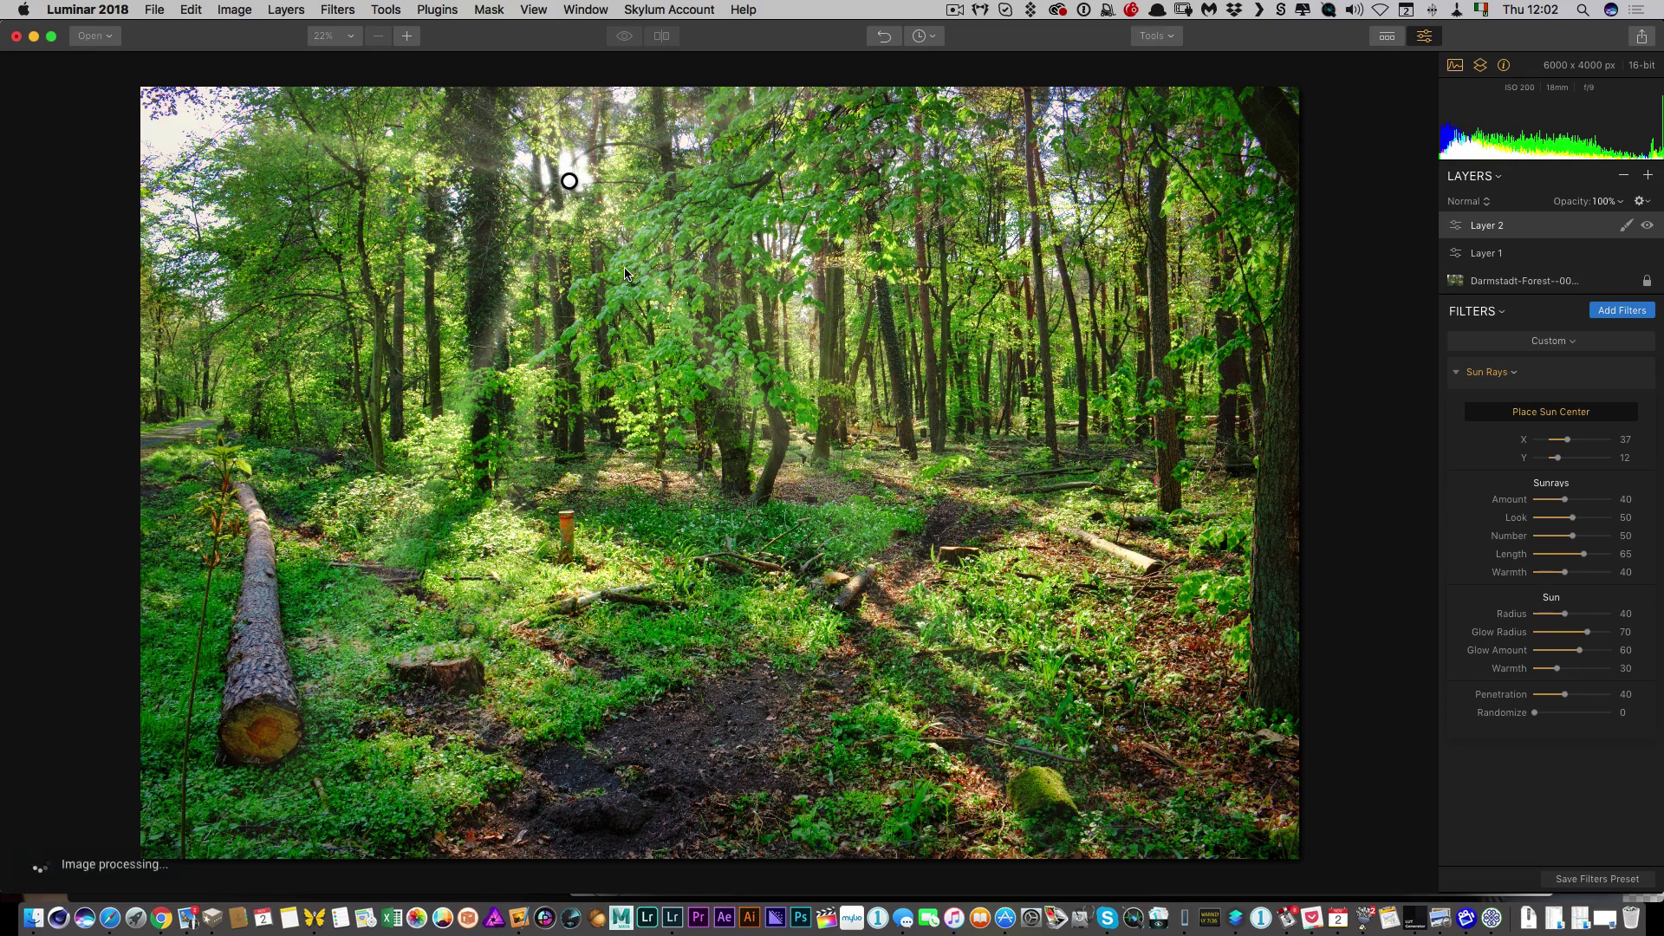
{"action": "left_click_drag", "start_coordinate": [569, 181], "coordinate": [572, 177]}
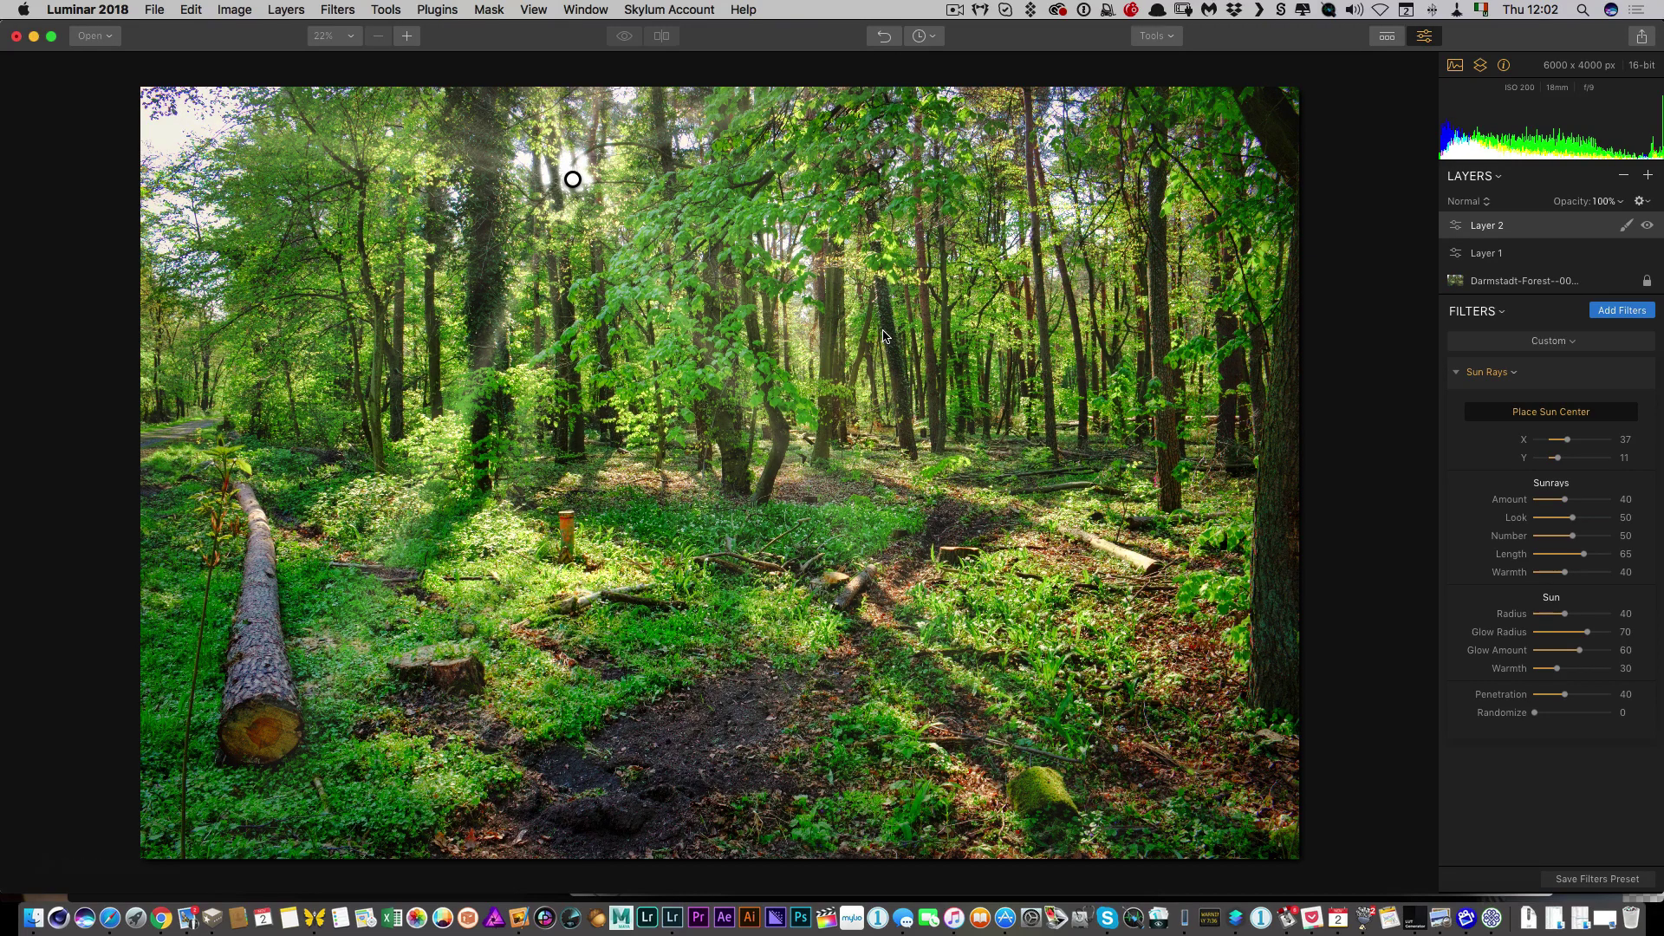
{"action": "left_click_drag", "start_coordinate": [573, 180], "coordinate": [568, 185]}
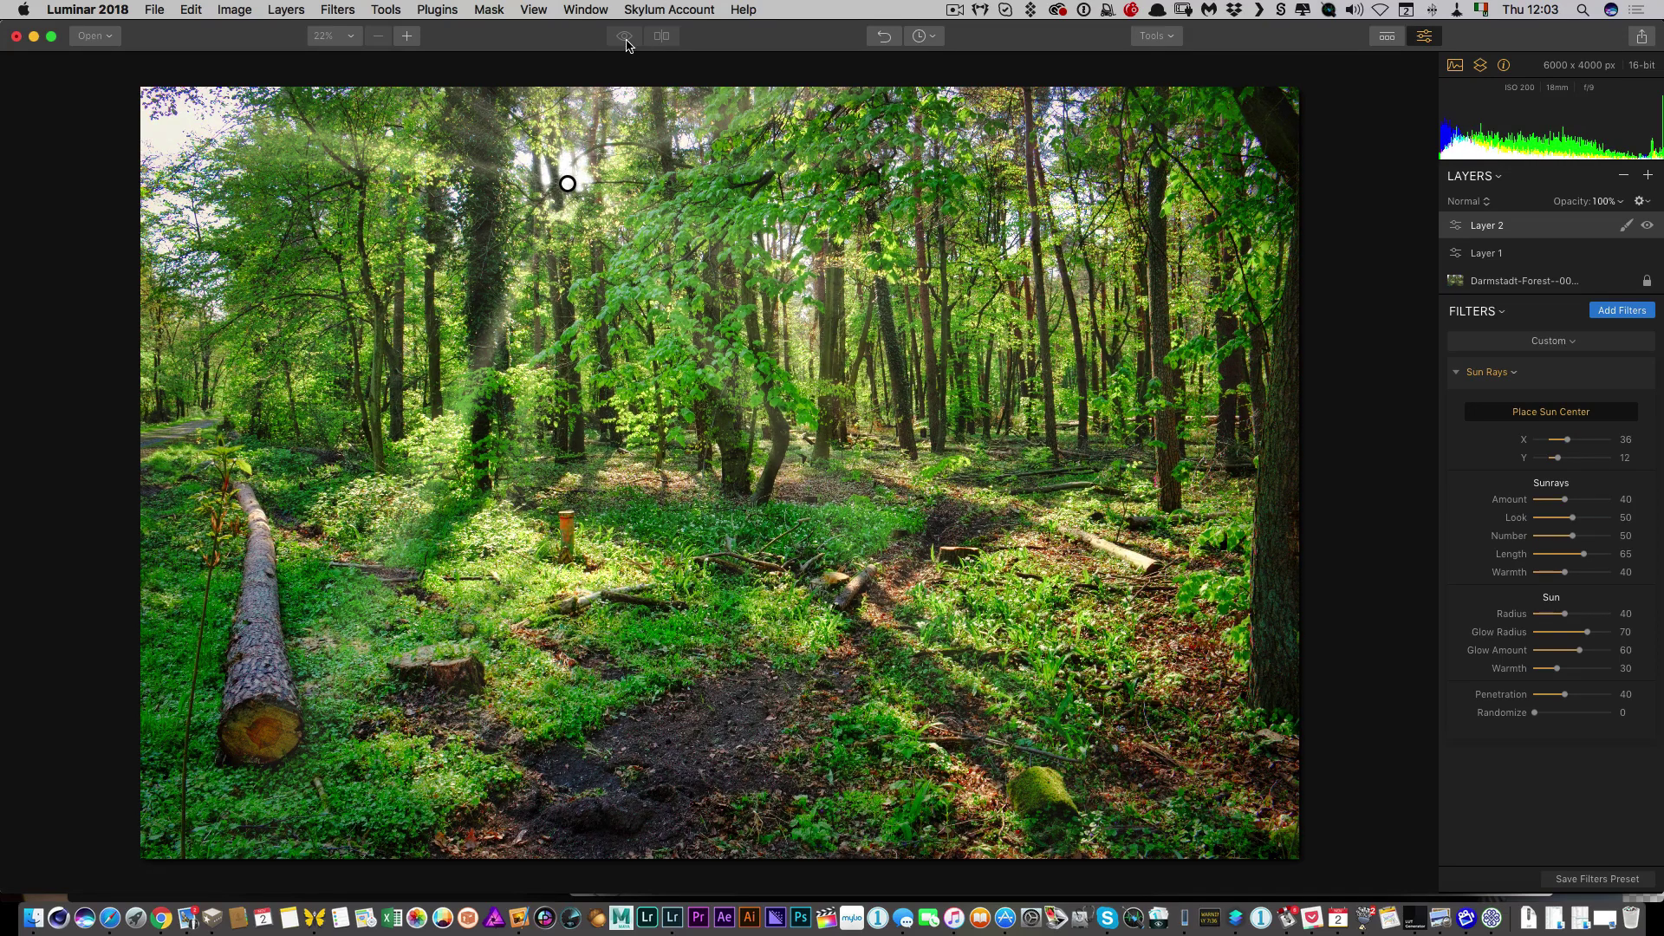
{"action": "left_click", "coordinate": [1556, 414]}
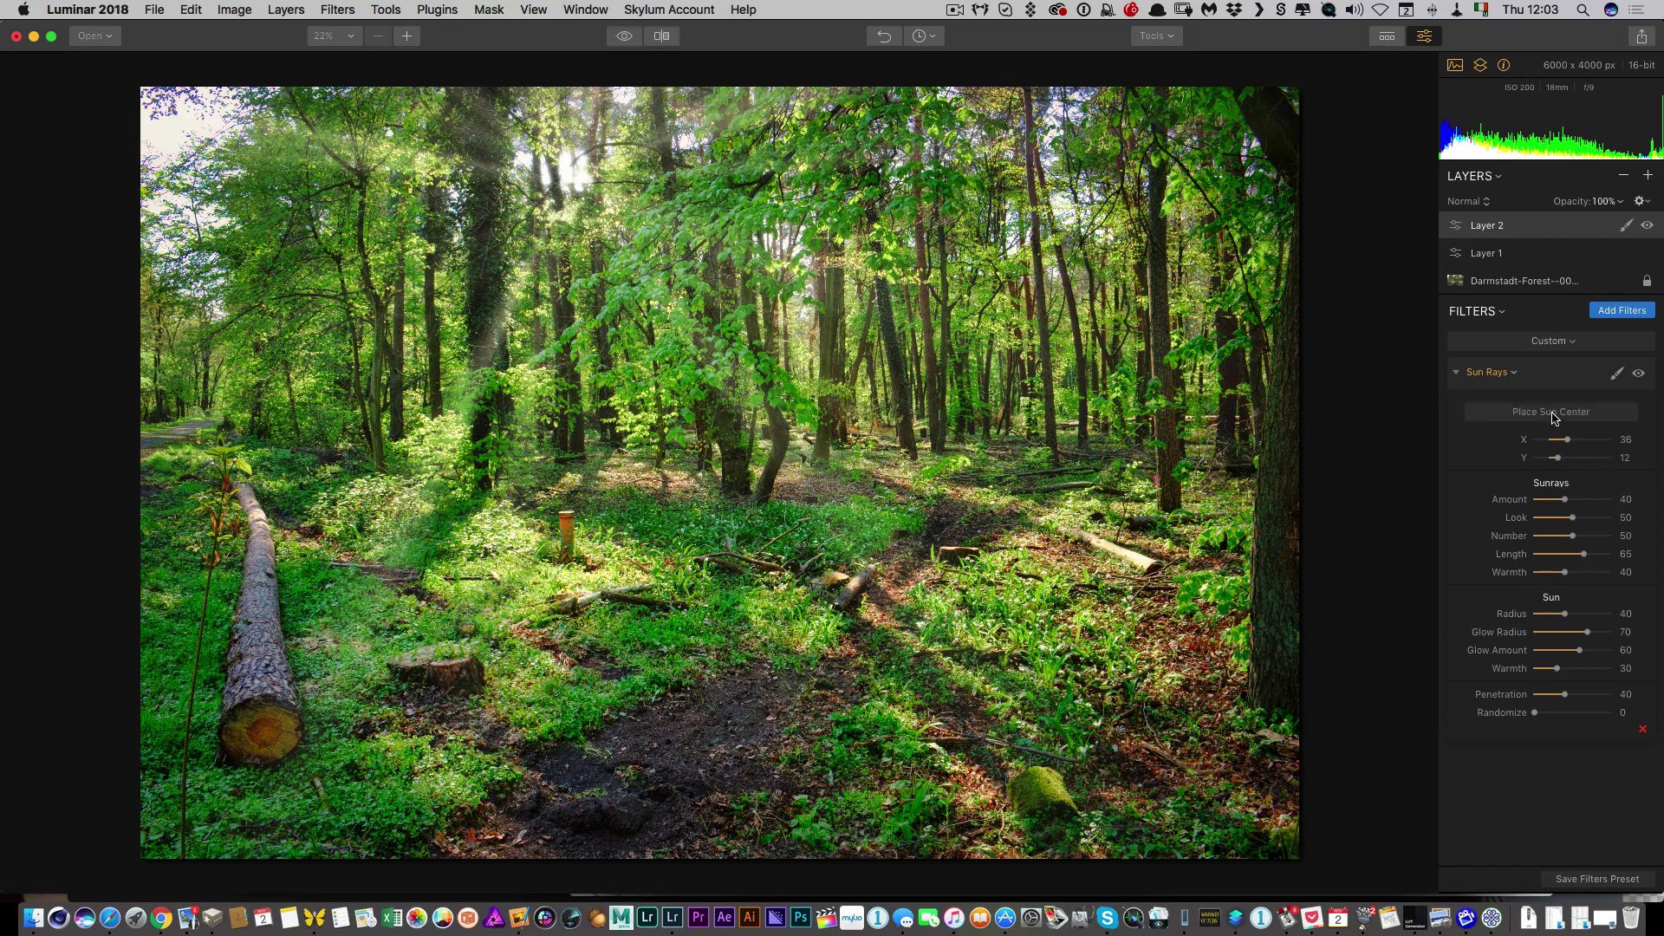
{"action": "left_click", "coordinate": [624, 36]}
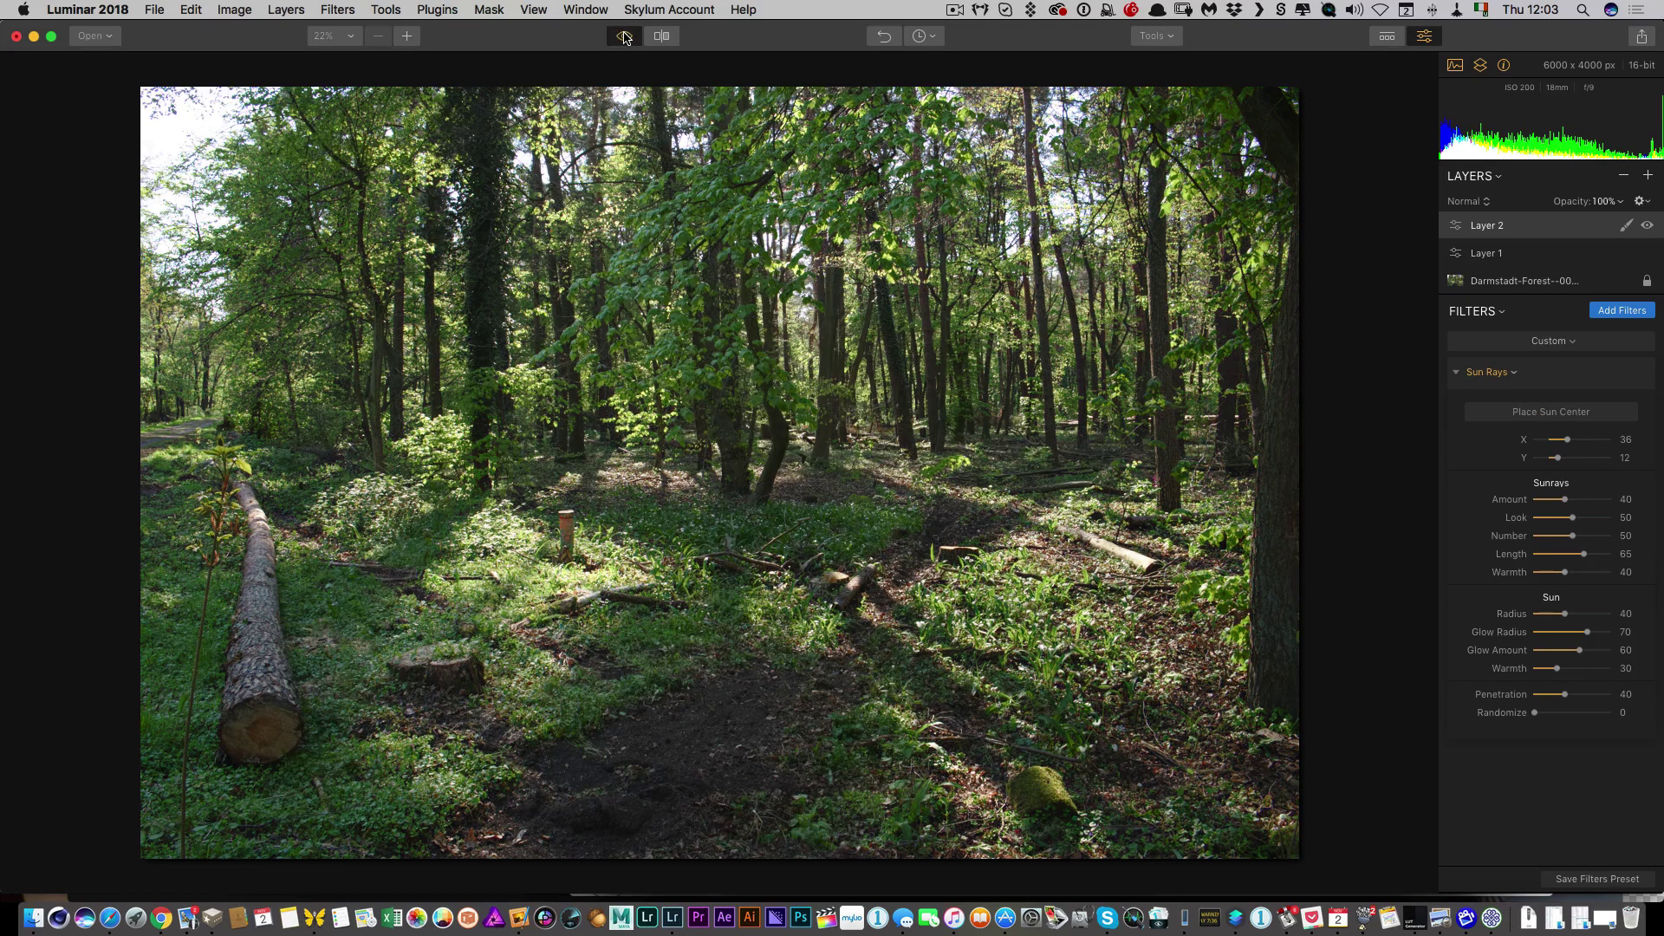
{"action": "left_click", "coordinate": [624, 37]}
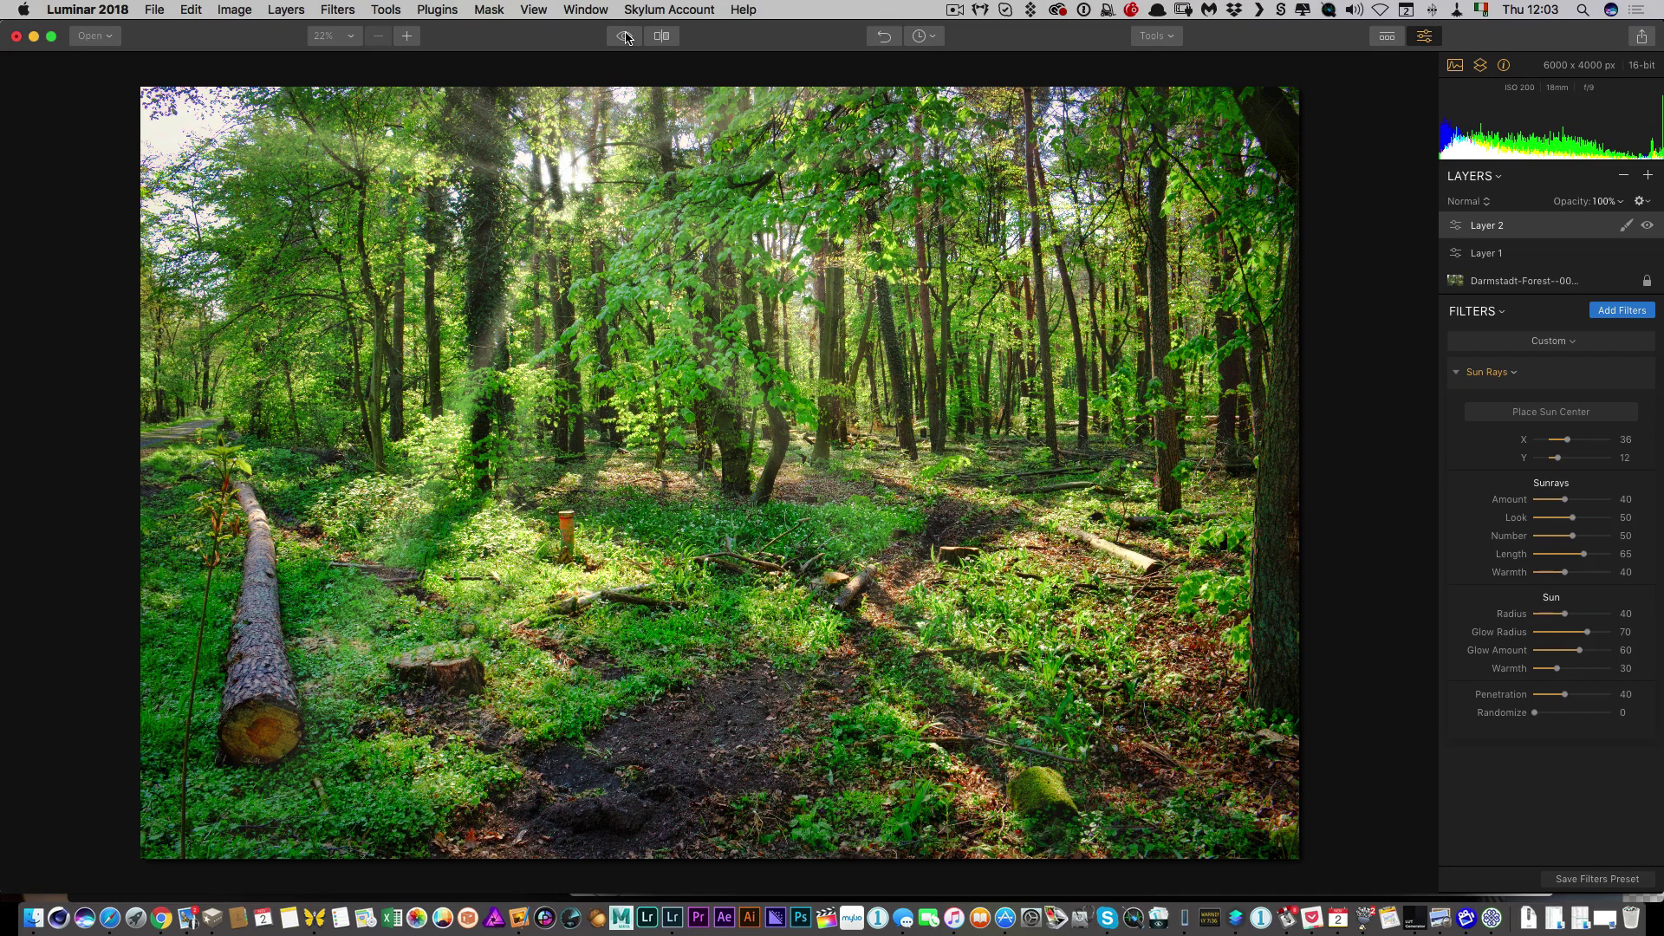
- Compare the sun-ray edit with the original photo and collapse the Sun Rays filter settings
{"action": "left_click", "coordinate": [624, 37]}
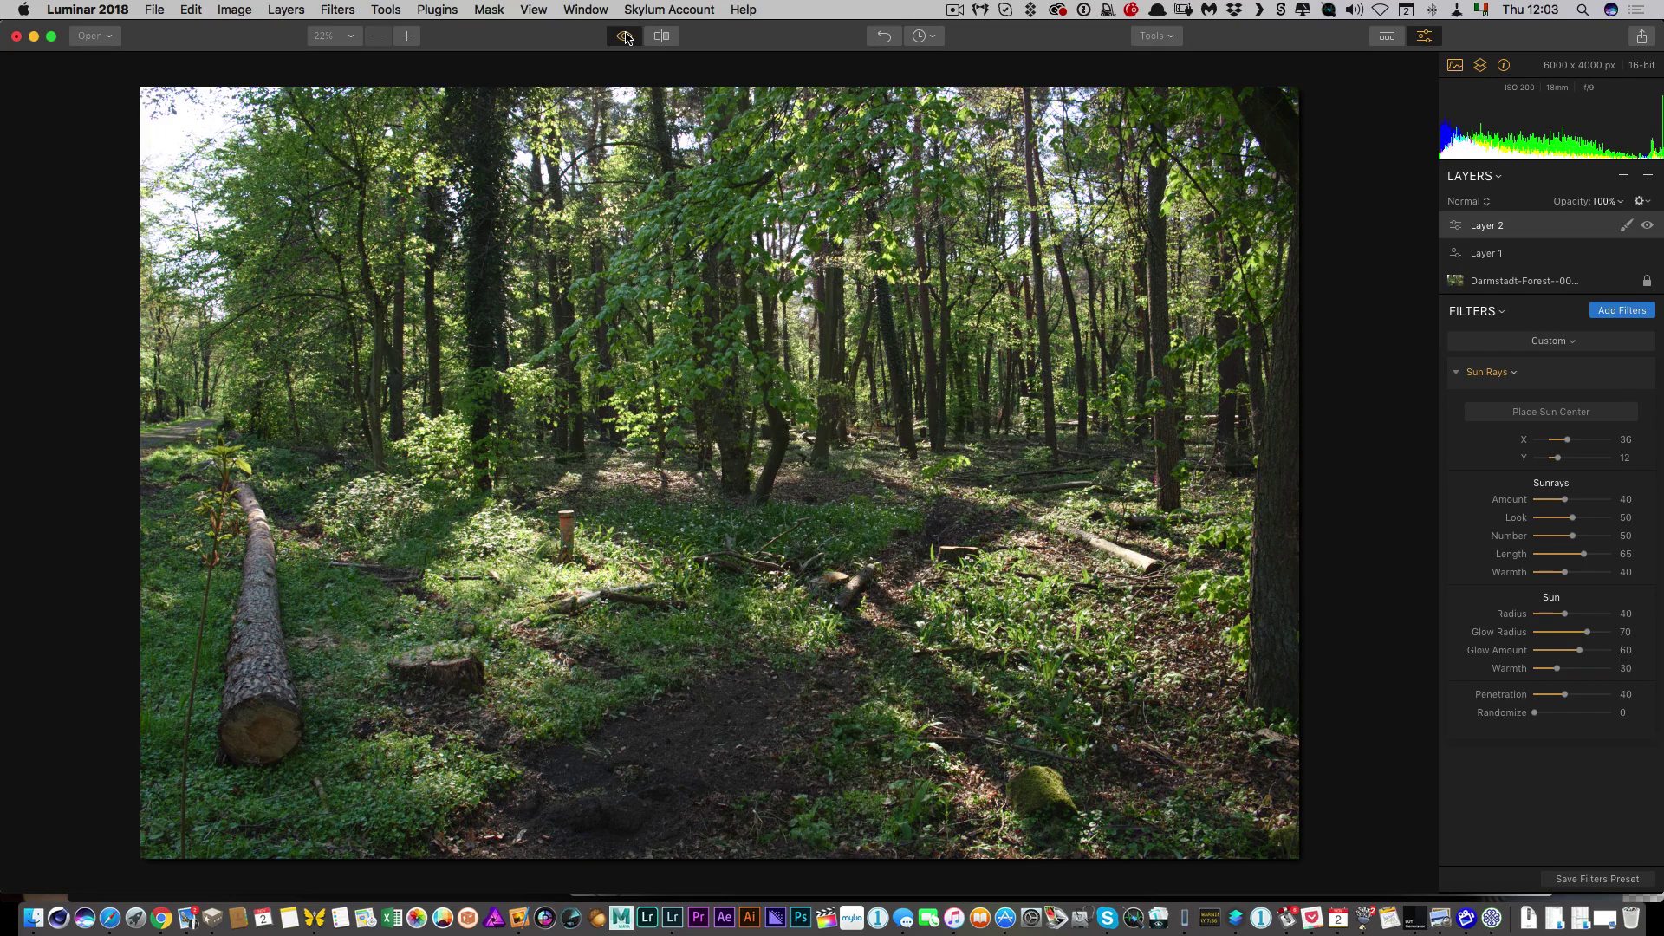
{"action": "left_click", "coordinate": [625, 36]}
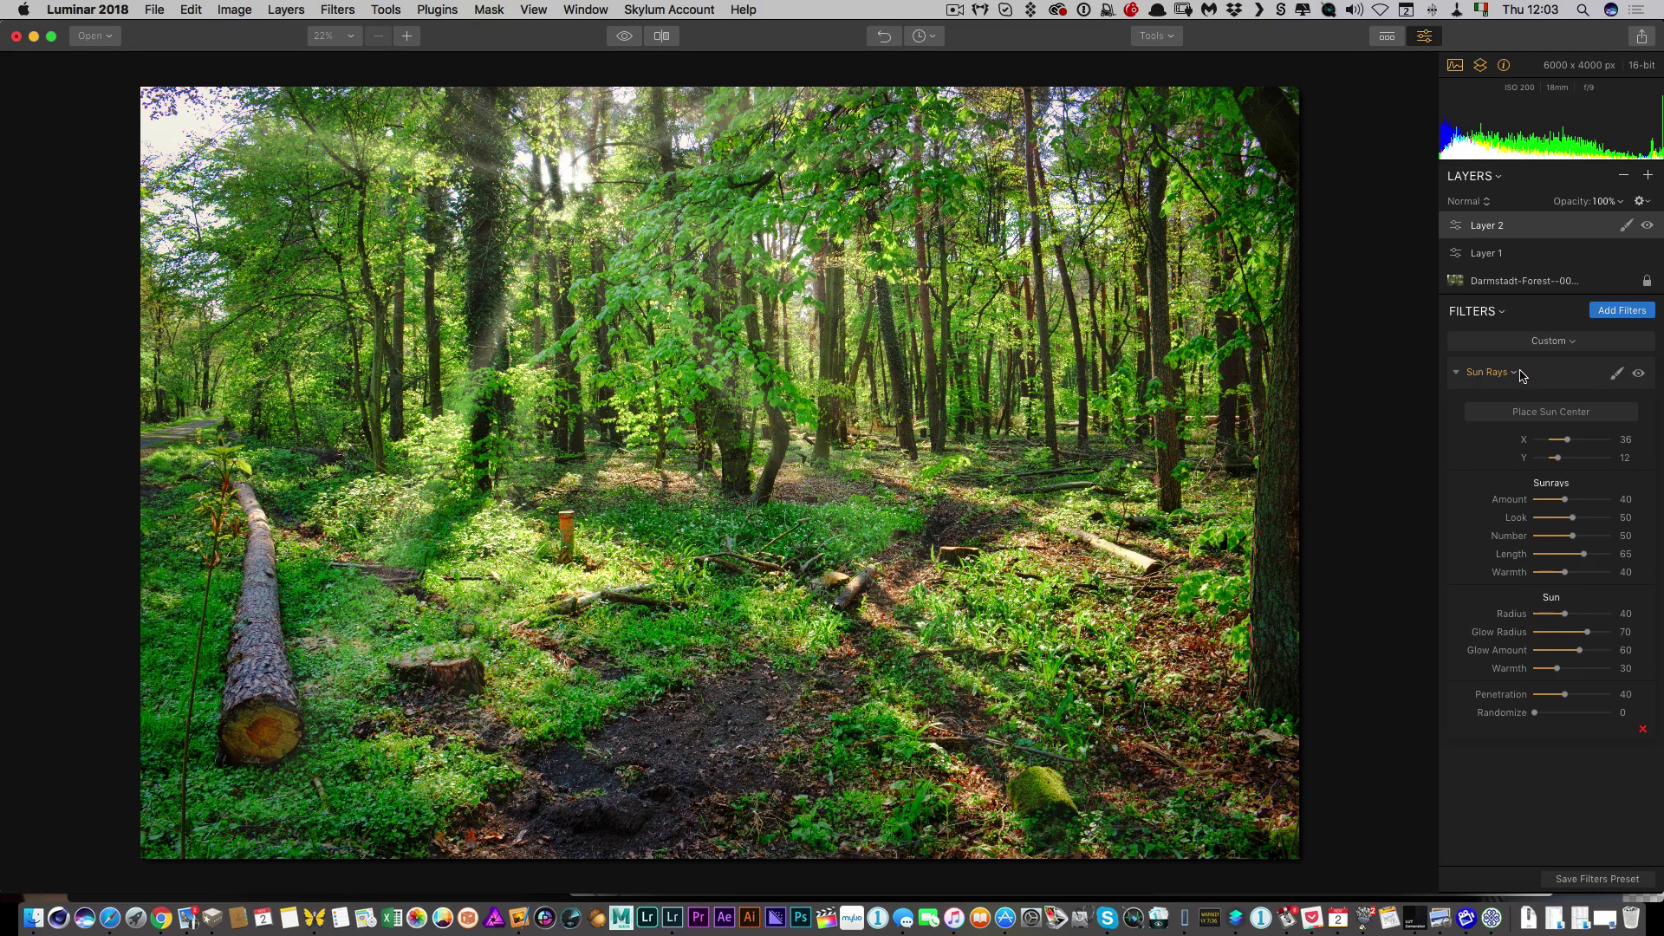
{"action": "left_click", "coordinate": [1456, 373]}
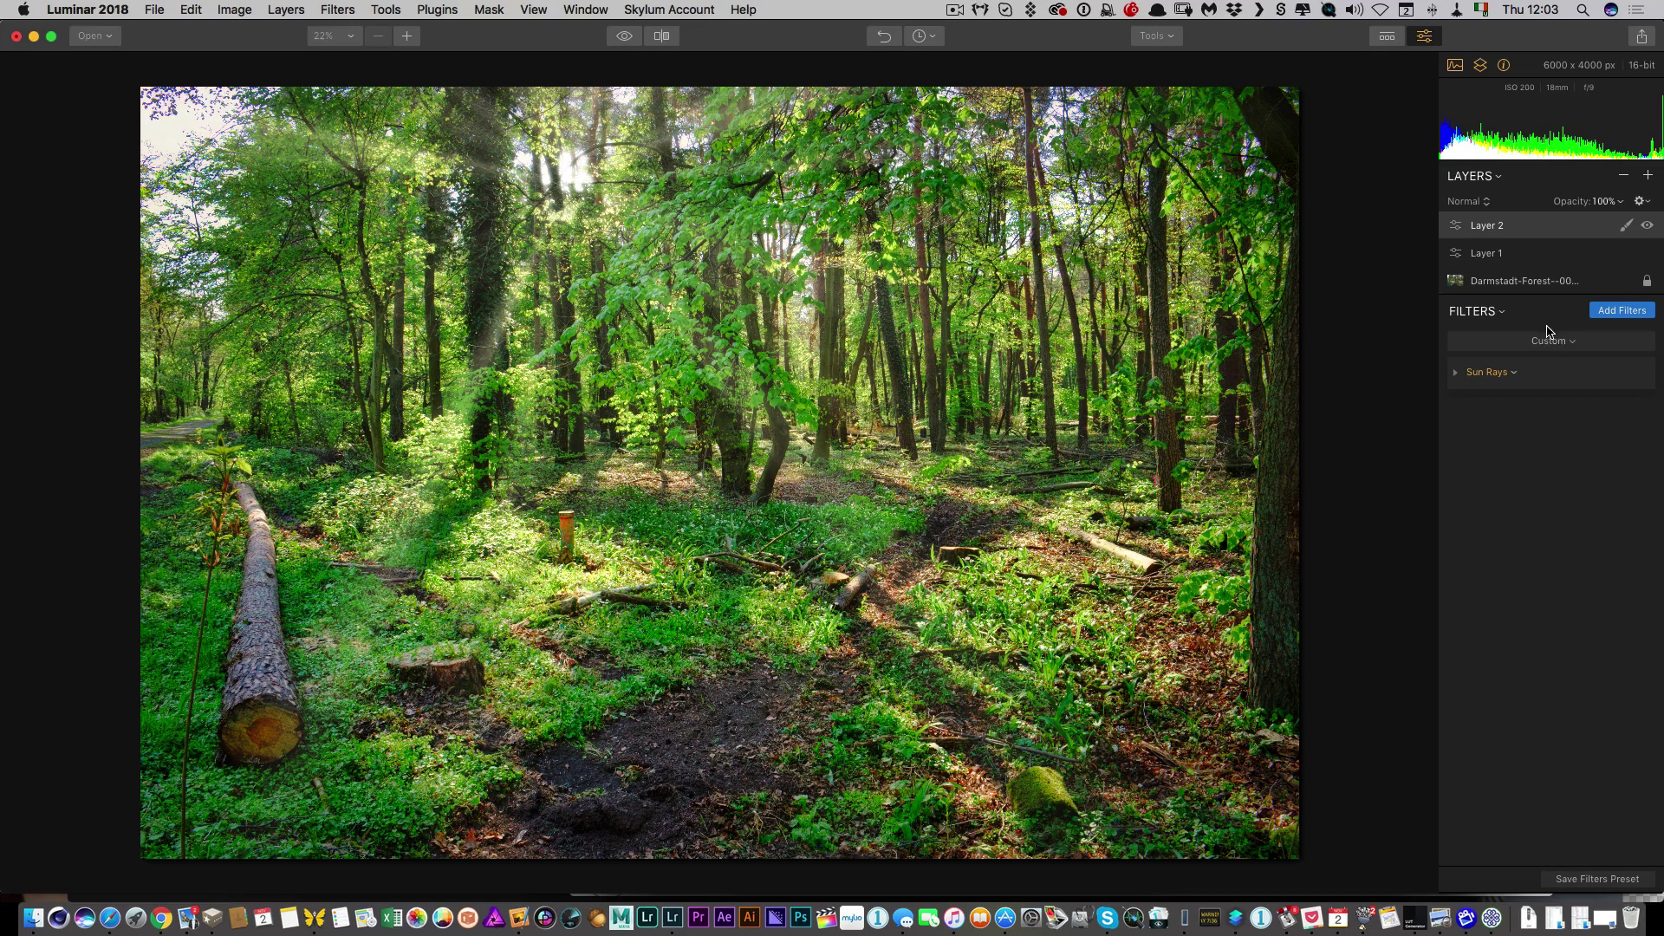
- Add the Details Enhancer filter from the Issue Fixers group to Layer 1
{"action": "left_click", "coordinate": [1509, 254]}
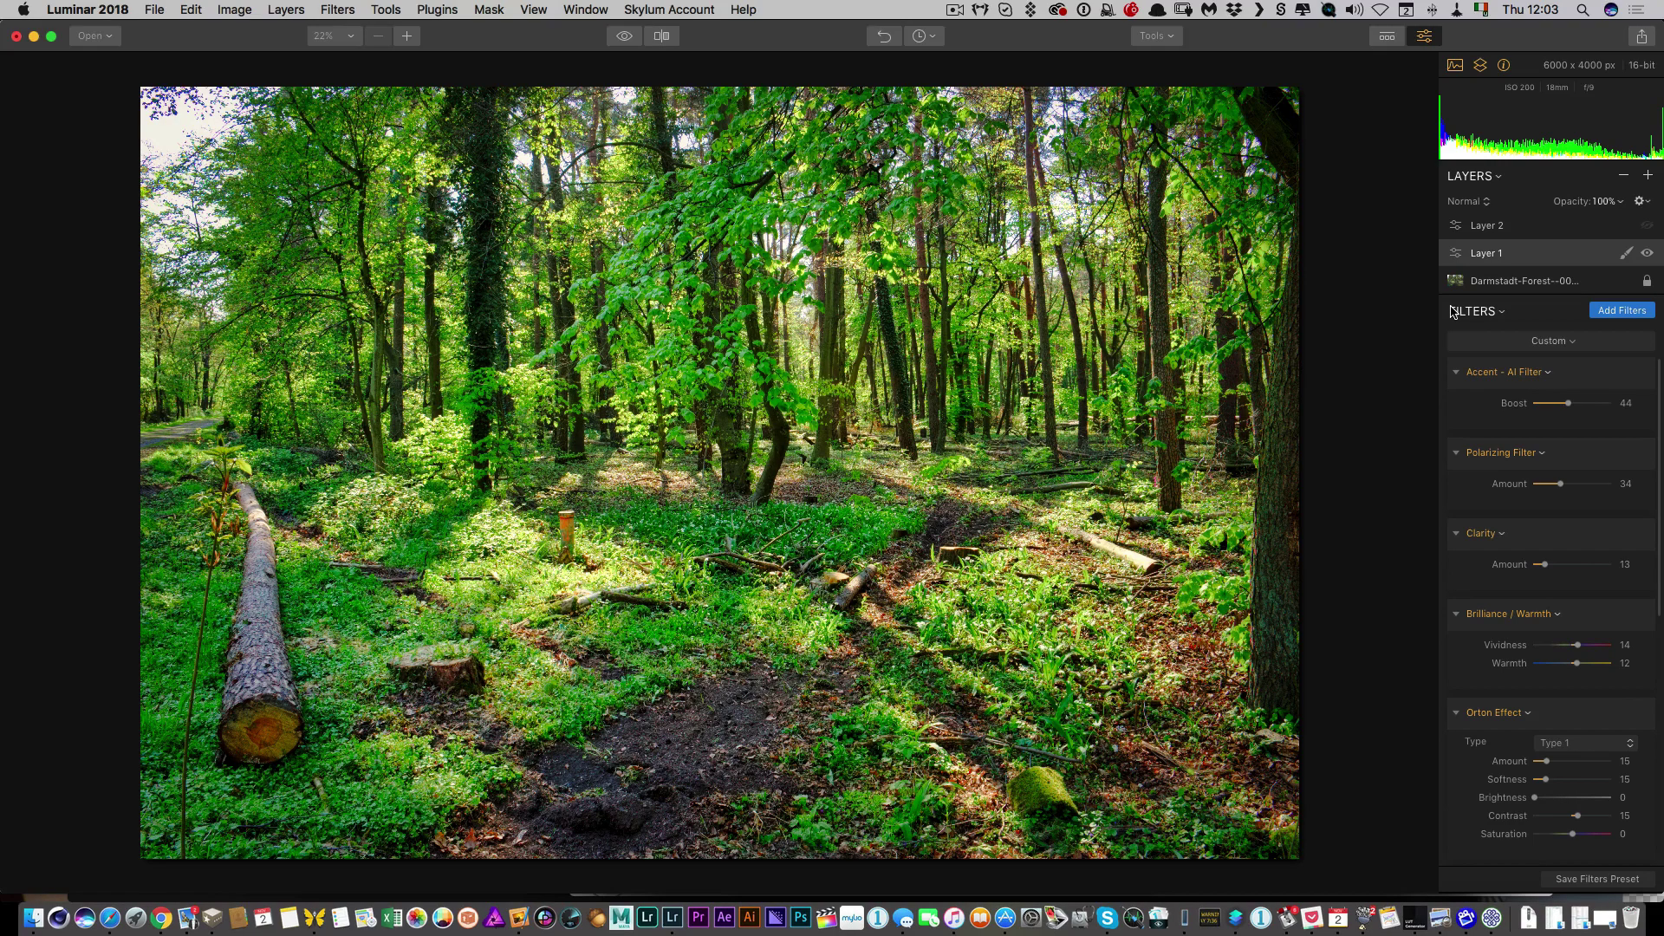
{"action": "scroll", "coordinate": [1502, 511], "scroll_direction": "down", "scroll_amount": 10}
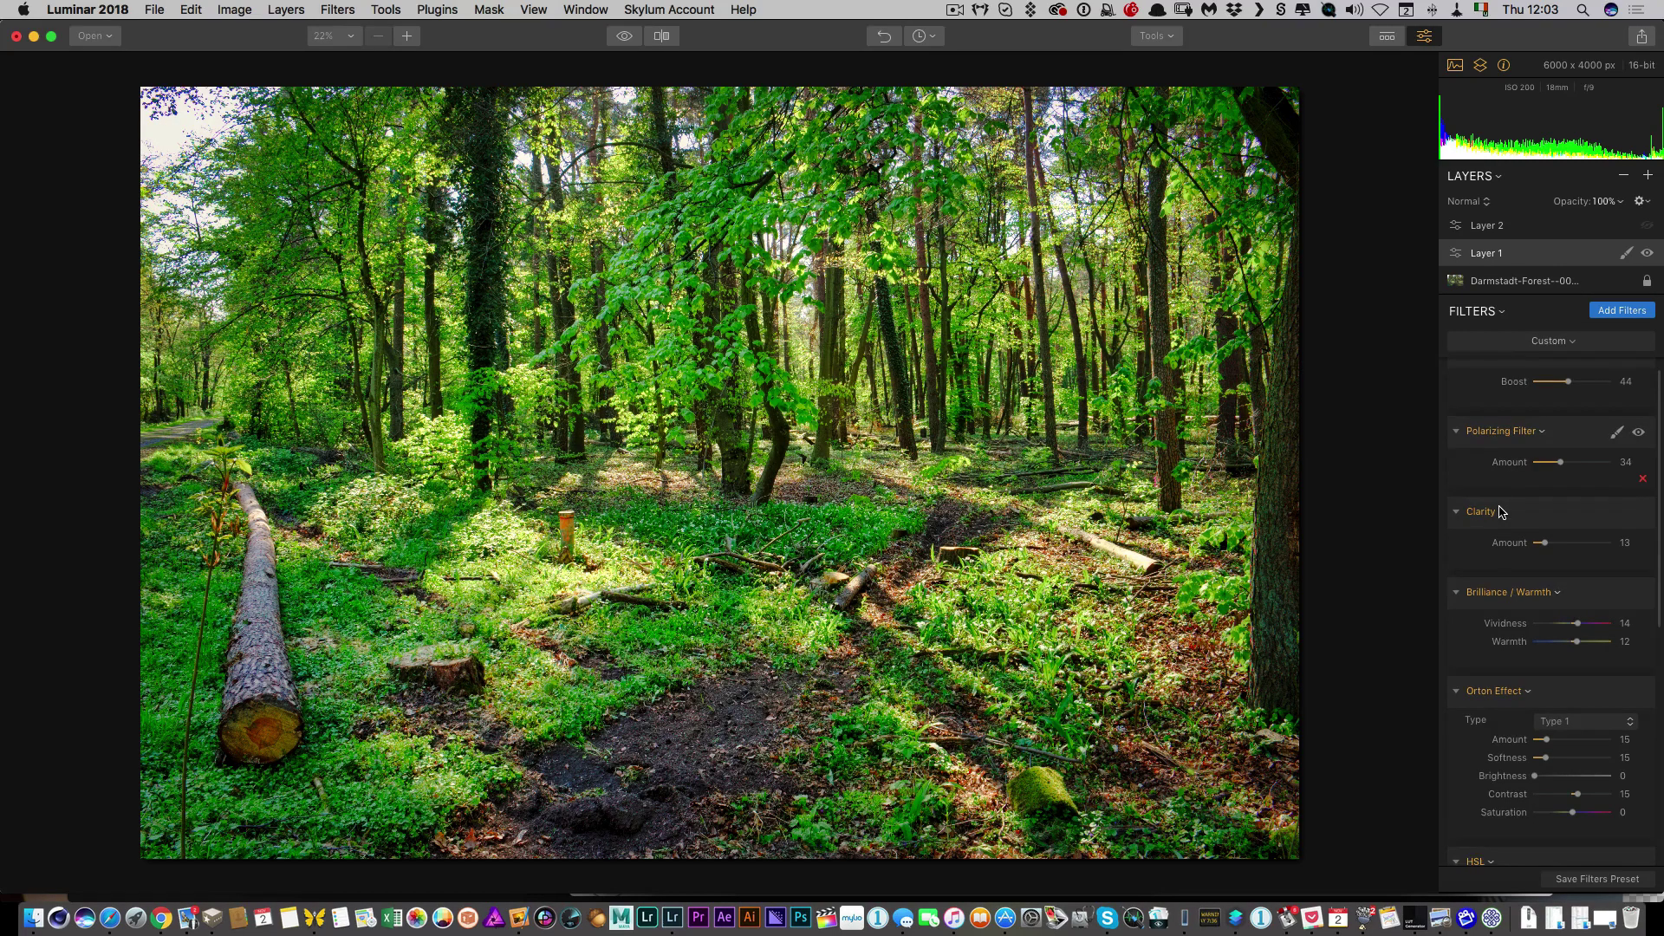
{"action": "left_click", "coordinate": [1629, 316]}
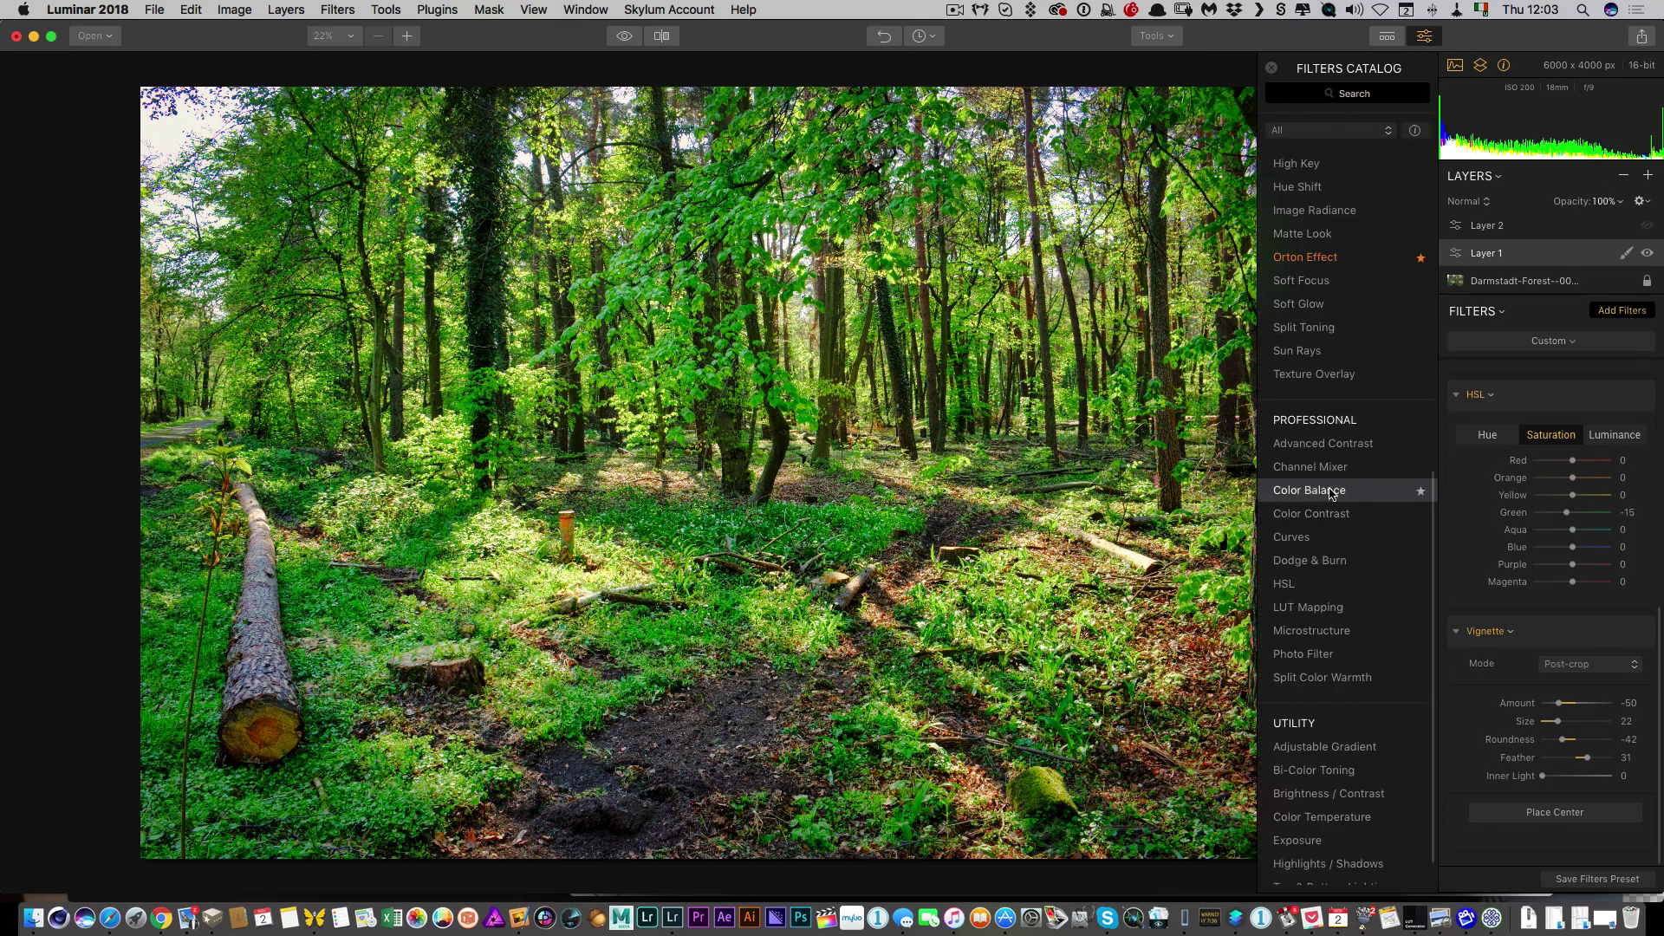
{"action": "scroll", "coordinate": [1332, 487], "scroll_direction": "down", "scroll_amount": 1}
{"action": "scroll", "coordinate": [1332, 486], "scroll_direction": "up", "scroll_amount": 5}
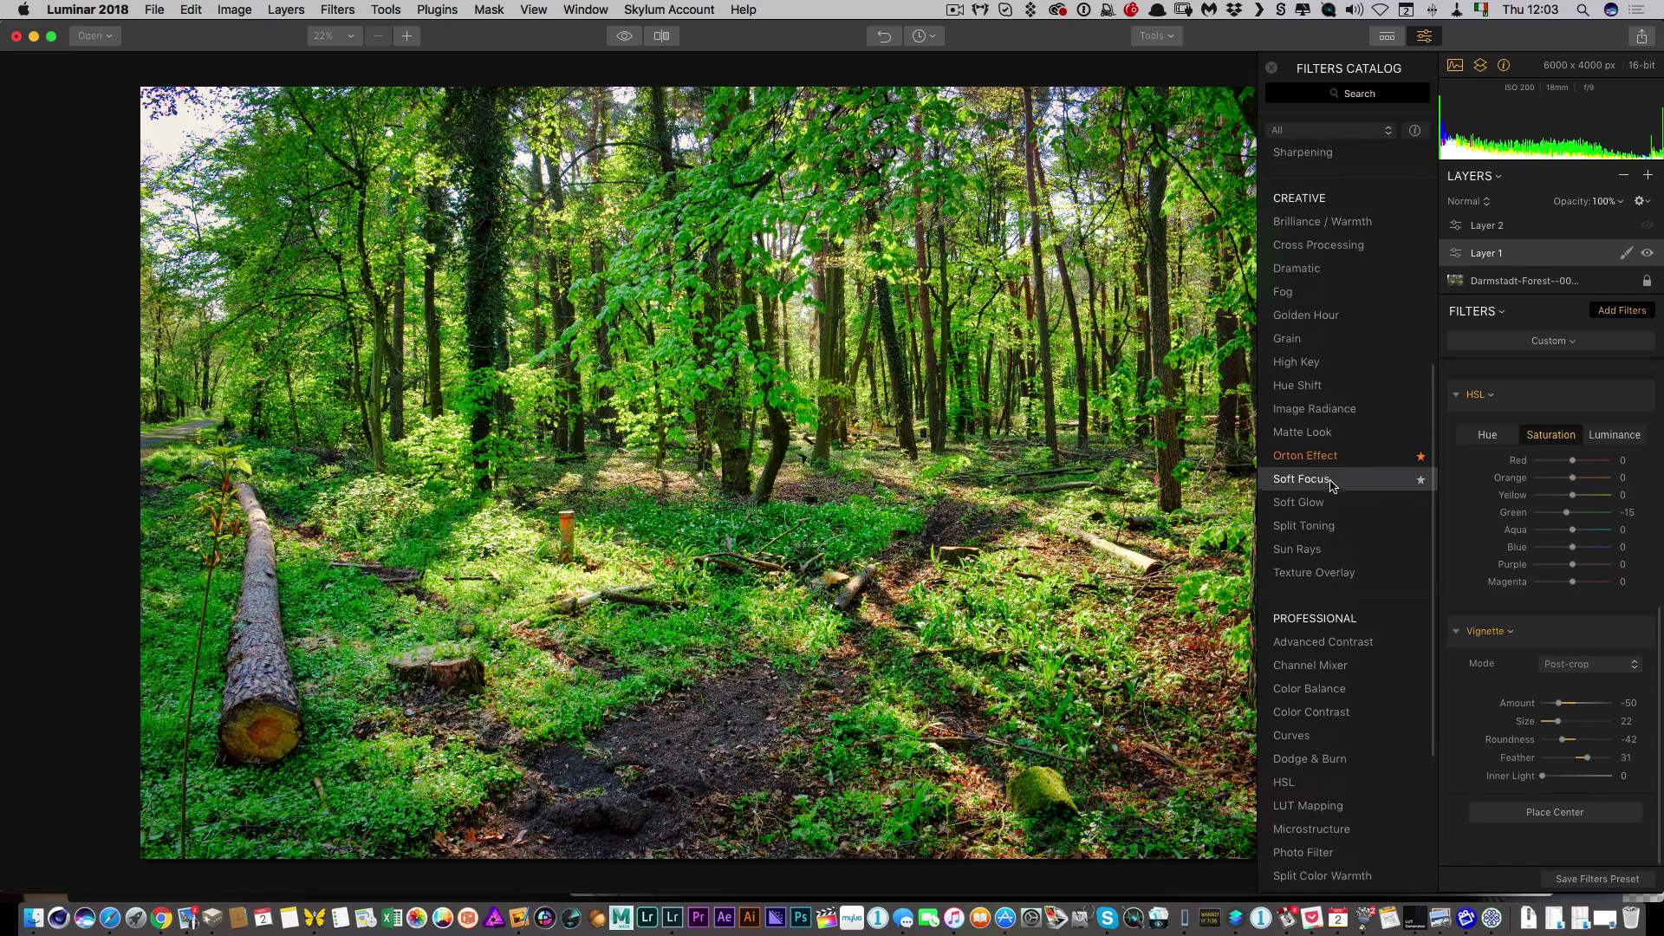
{"action": "scroll", "coordinate": [1332, 483], "scroll_direction": "up", "scroll_amount": 3}
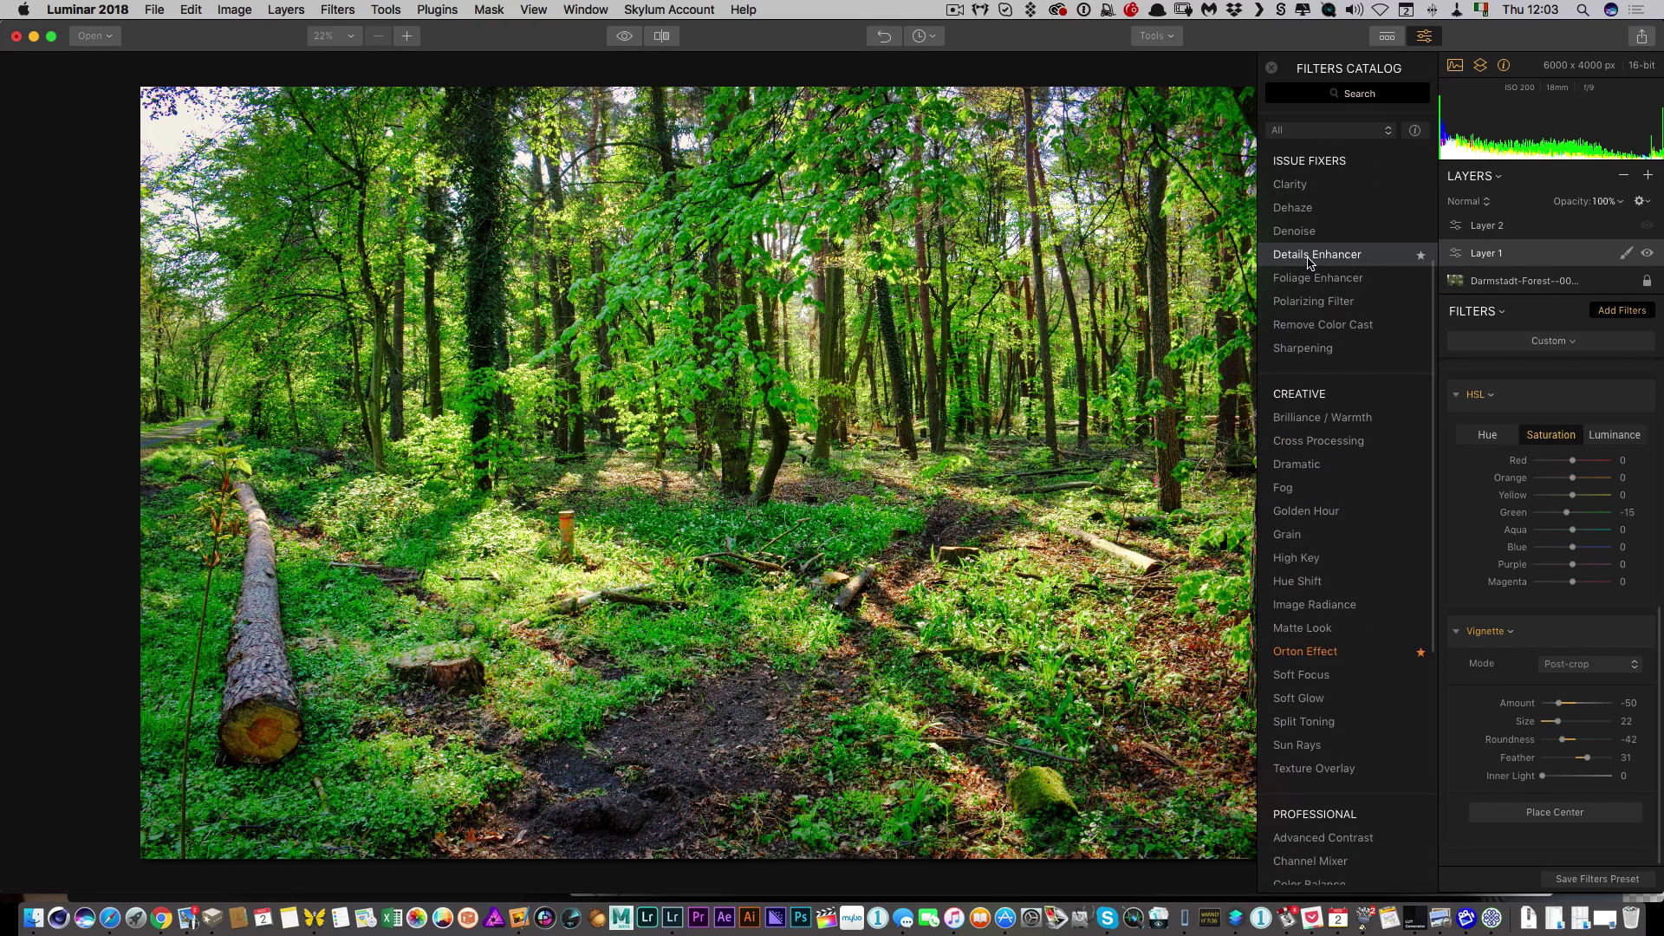
{"action": "left_click", "coordinate": [1309, 256]}
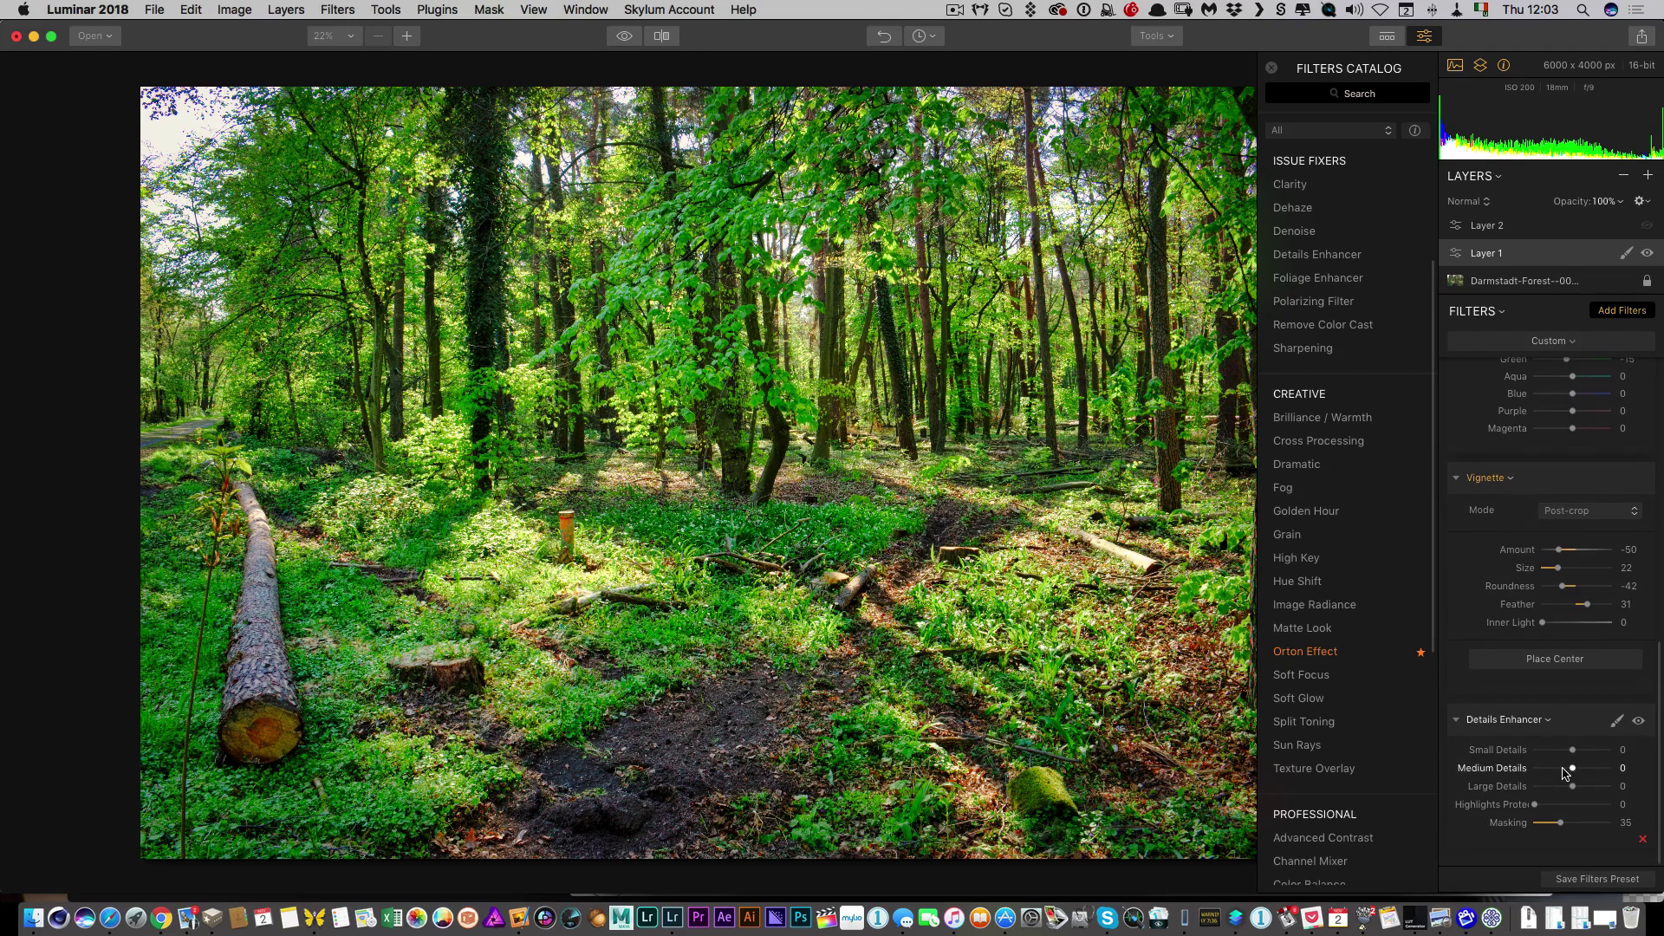
- Set Details Enhancer to Small 9, Medium 24, Large 24 and highlights protection 26, and inspect the trees and ground at 100%
{"action": "left_click_drag", "start_coordinate": [1565, 769], "coordinate": [1553, 805]}
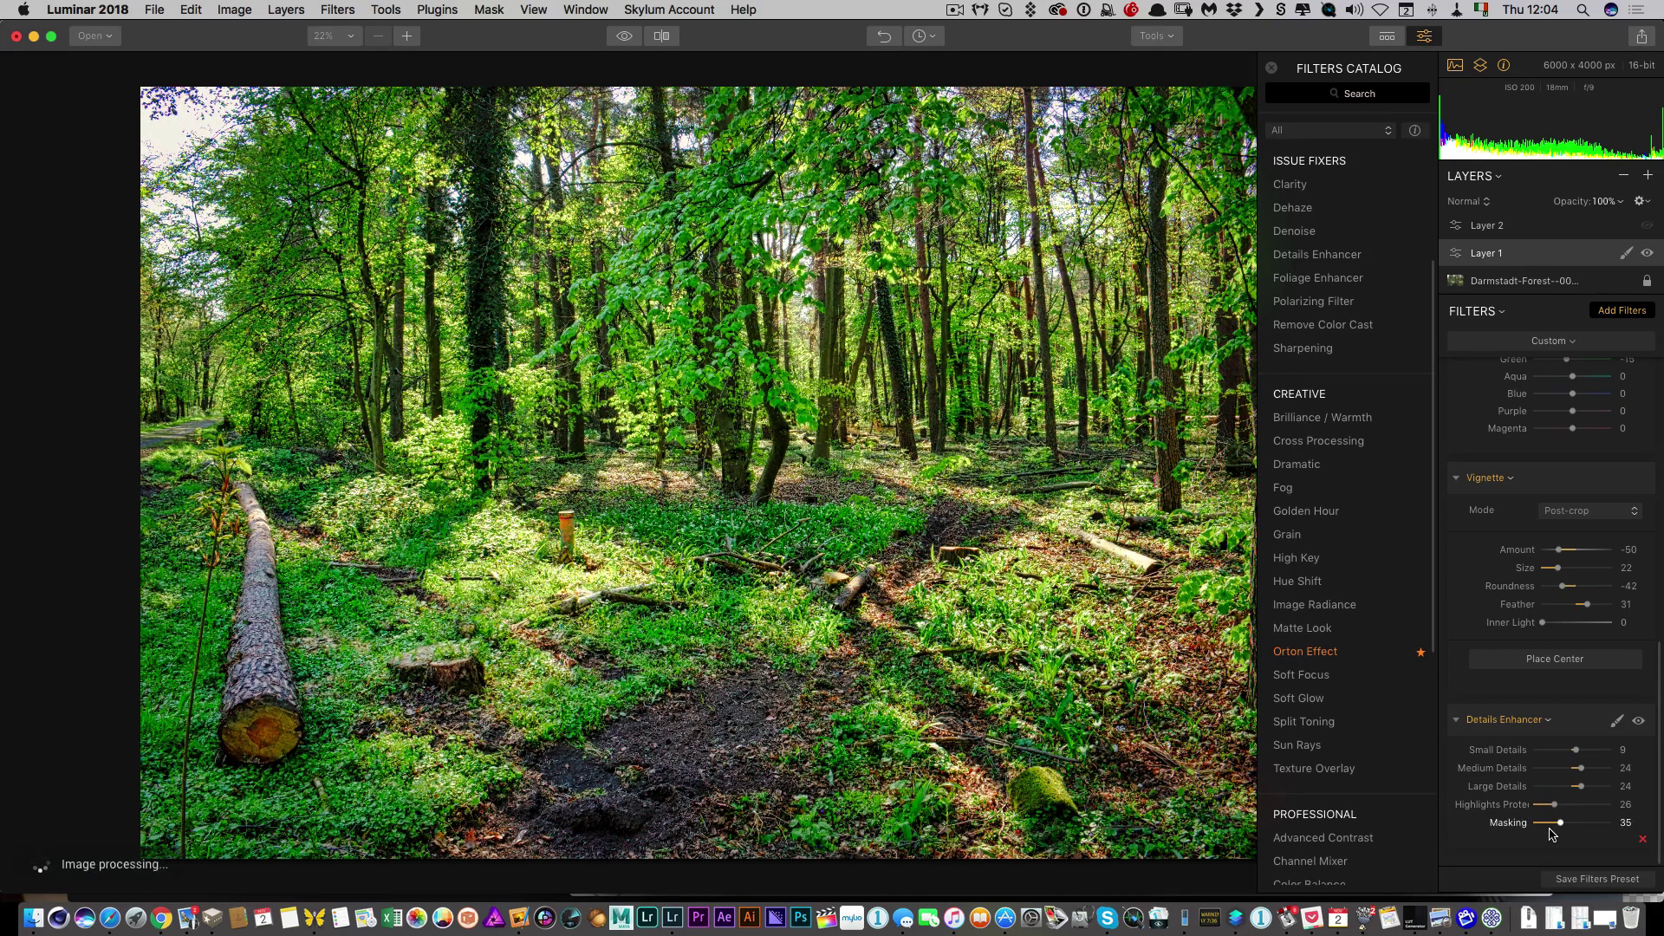
{"action": "double_click", "coordinate": [720, 355]}
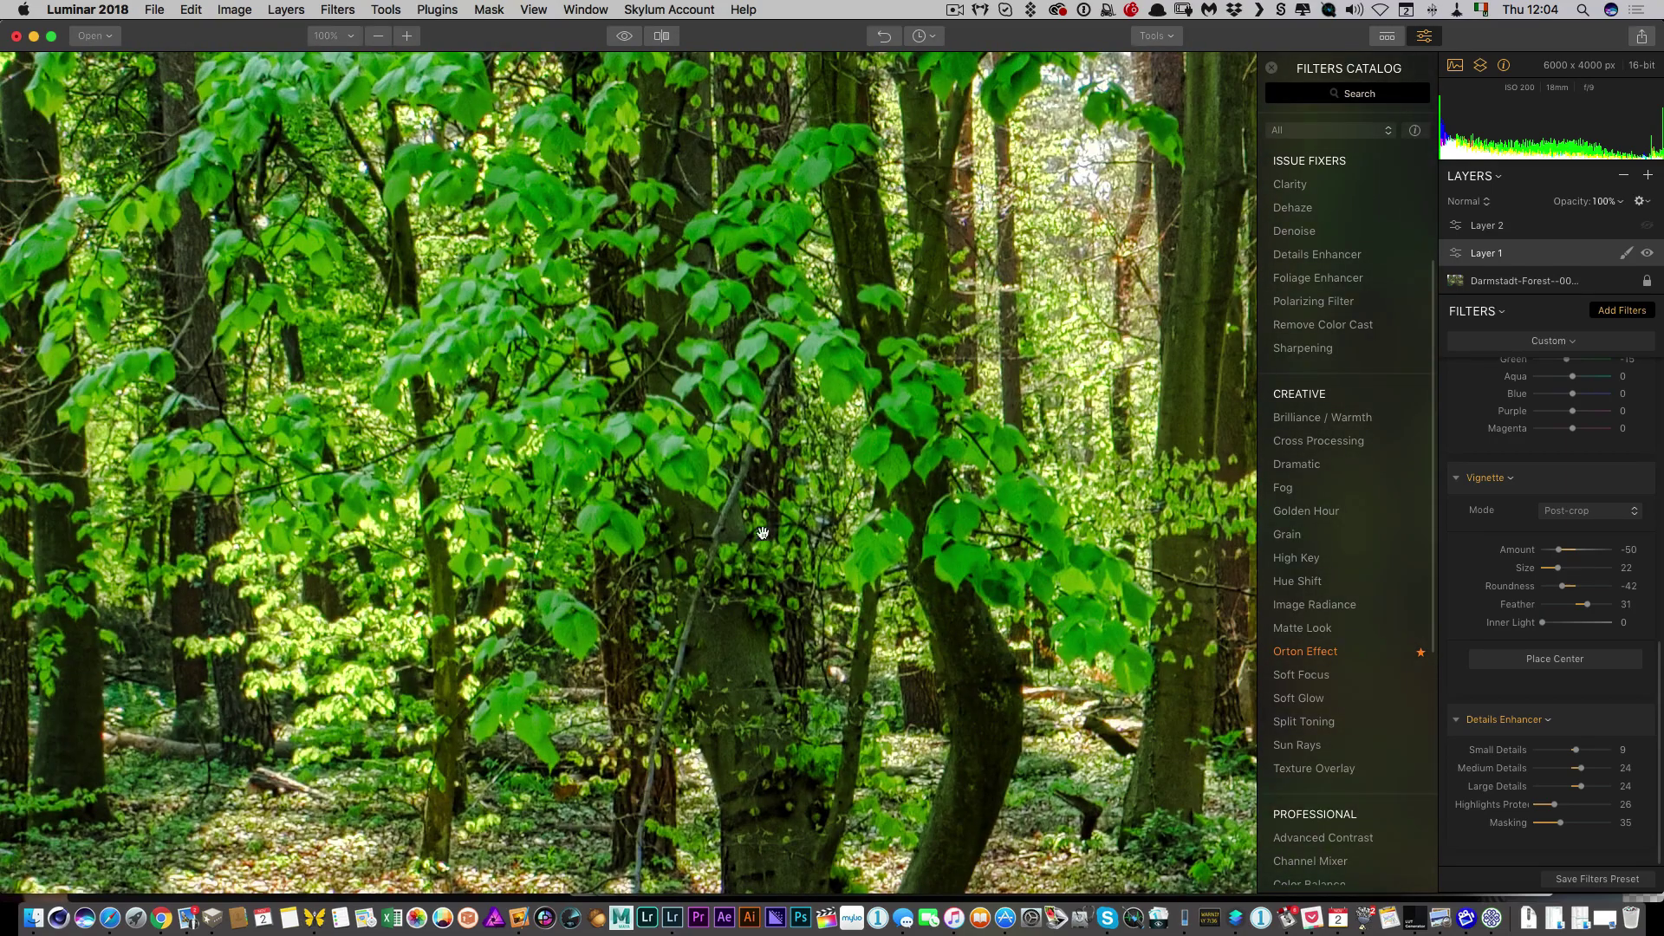
{"action": "left_click_drag", "start_coordinate": [763, 598], "coordinate": [756, 193]}
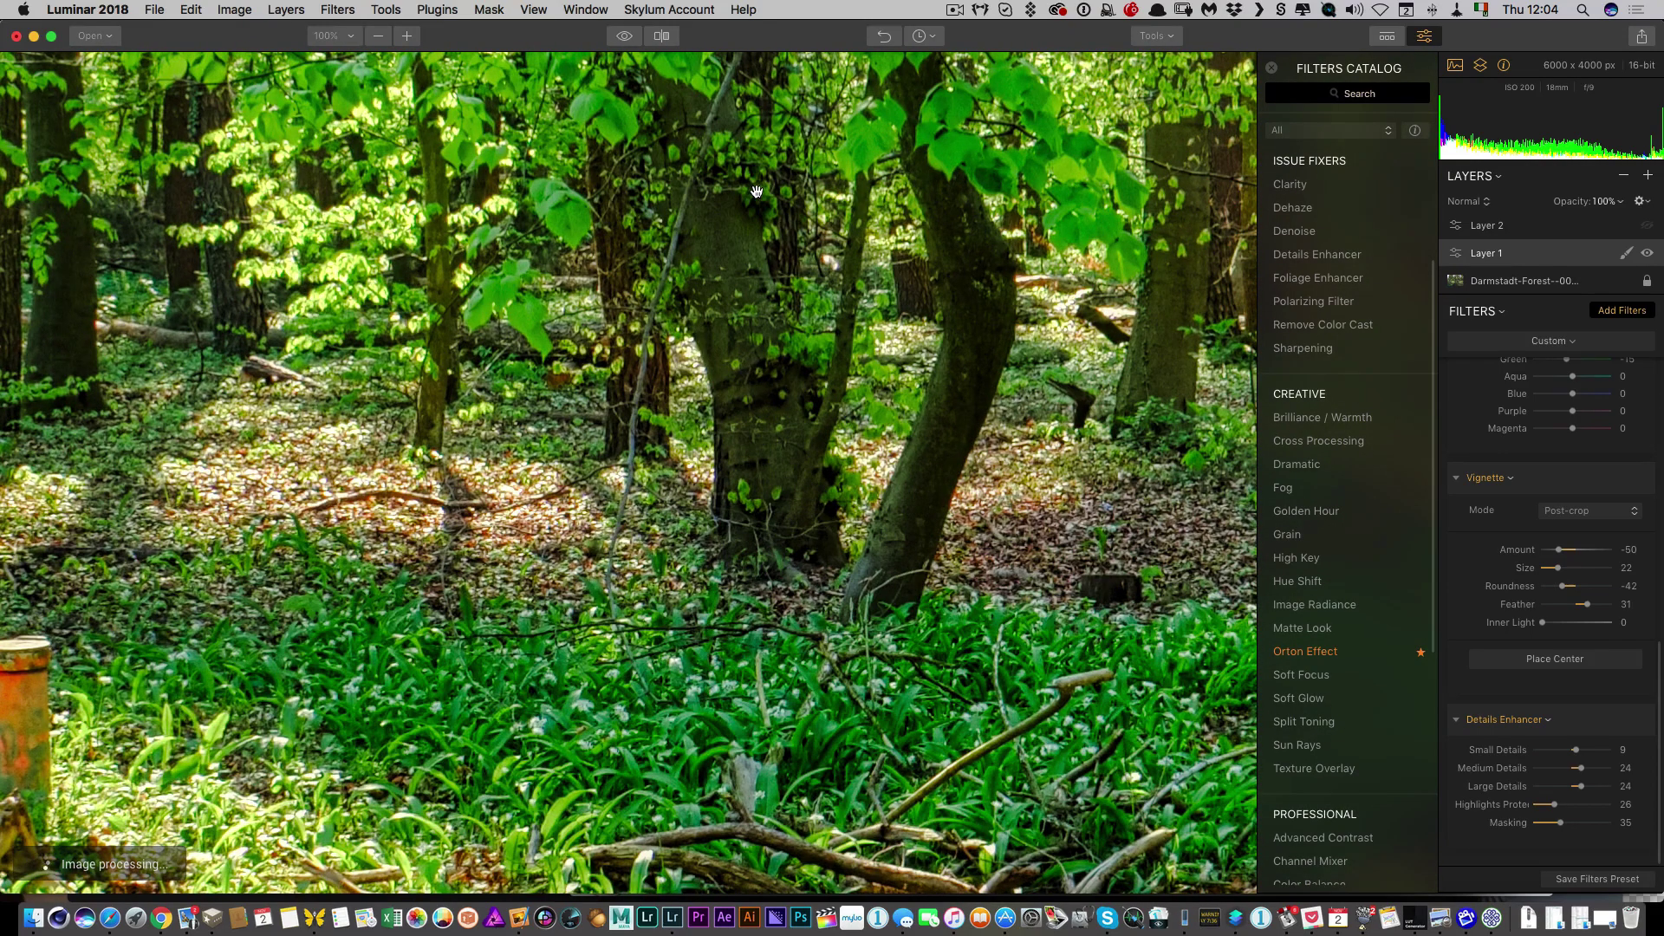
{"action": "key", "text": "super+0"}
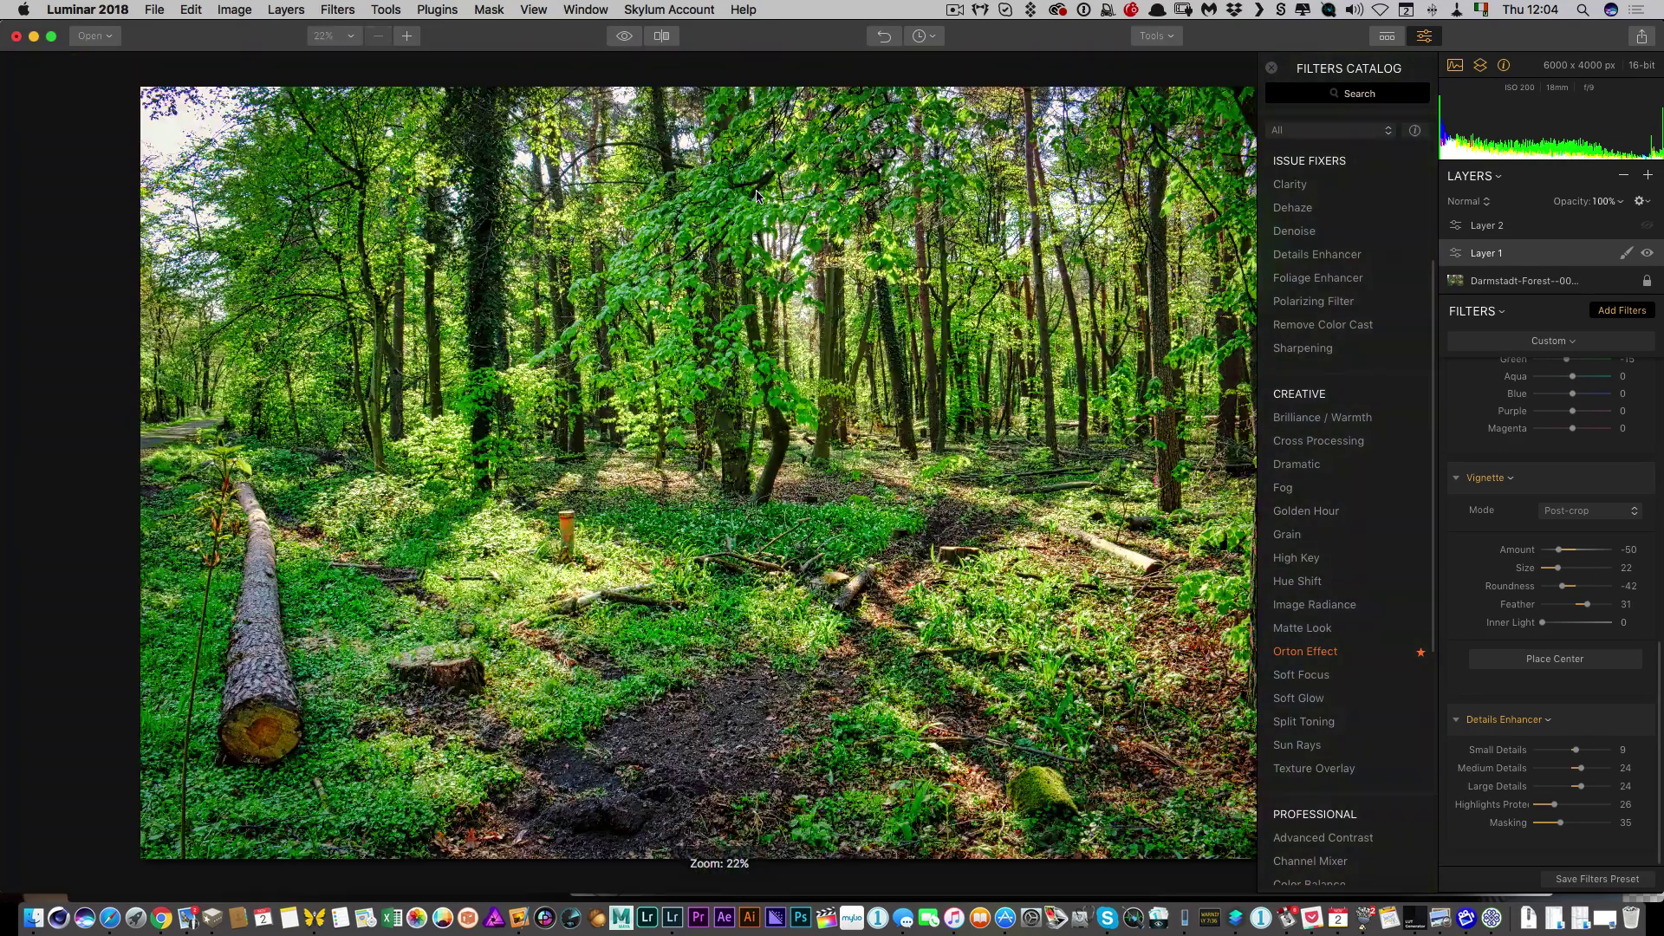
- Select Layer 2 and compare the photo with and without its sun rays
{"action": "left_click", "coordinate": [1510, 235]}
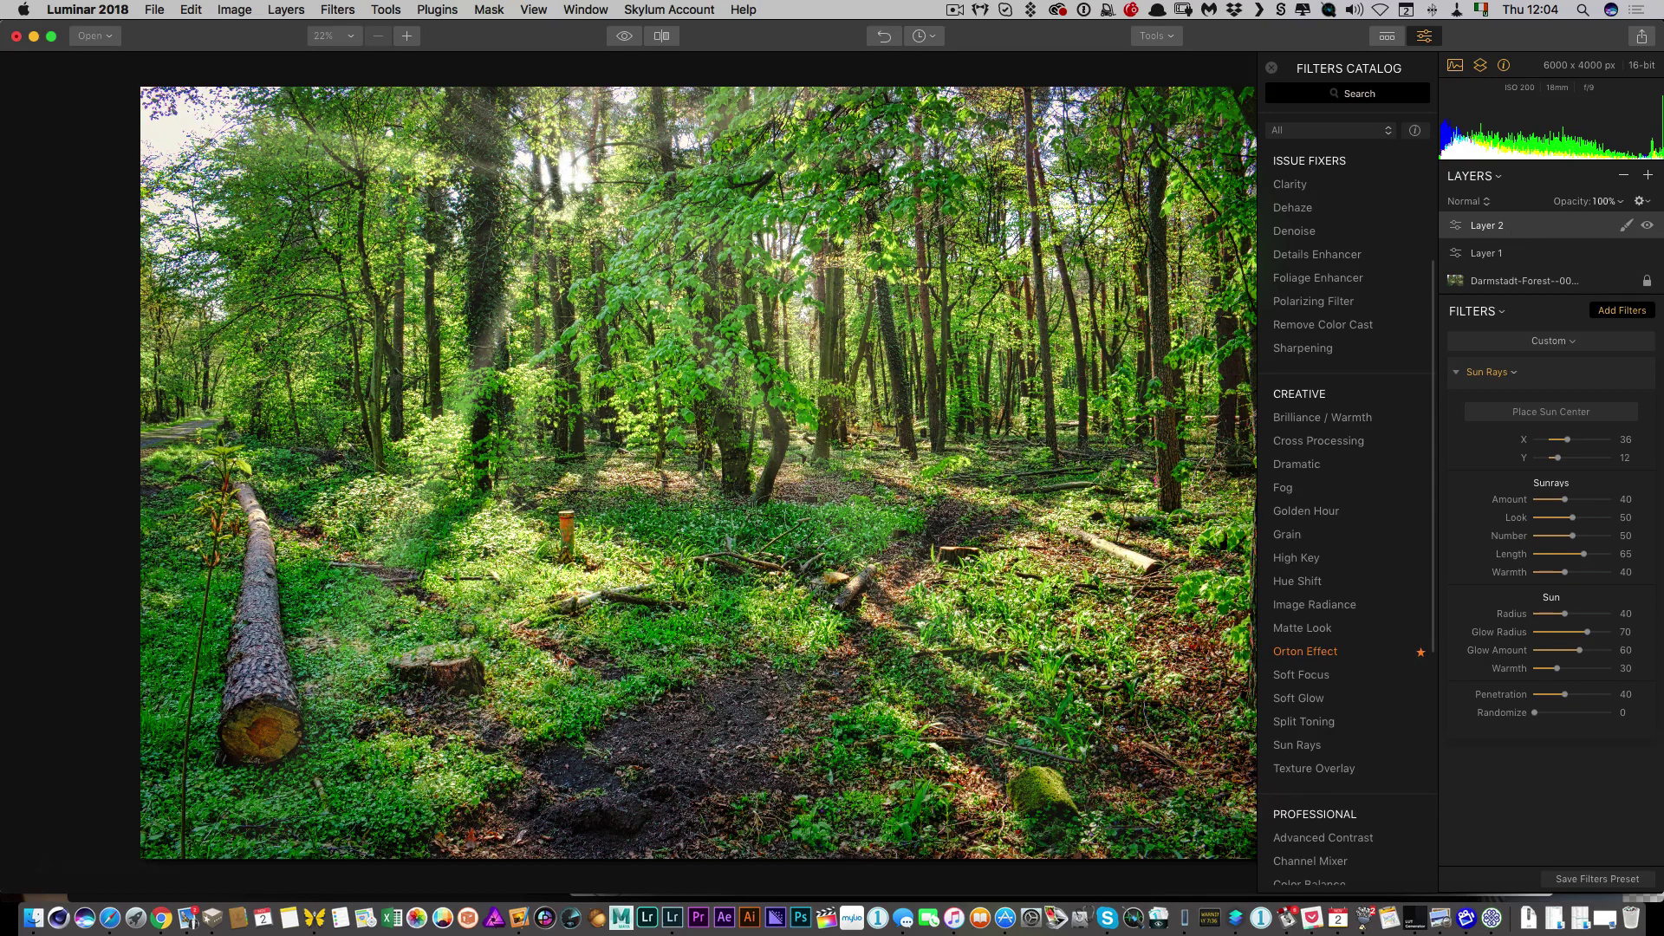
{"action": "left_click", "coordinate": [1646, 227]}
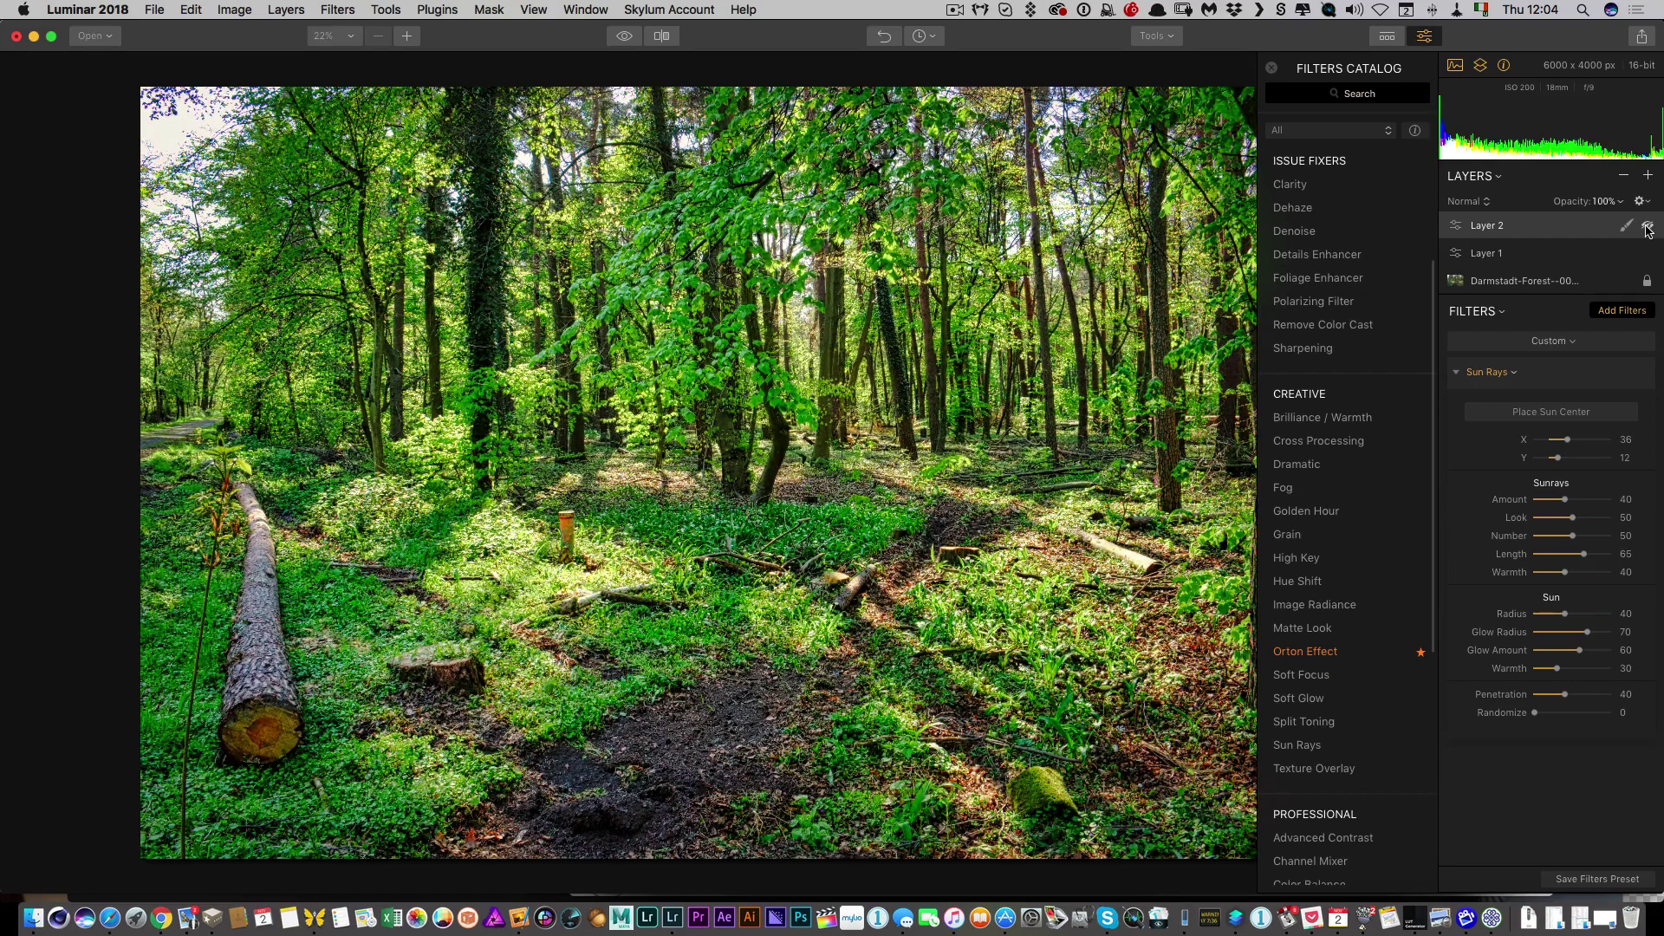
{"action": "left_click", "coordinate": [1647, 227]}
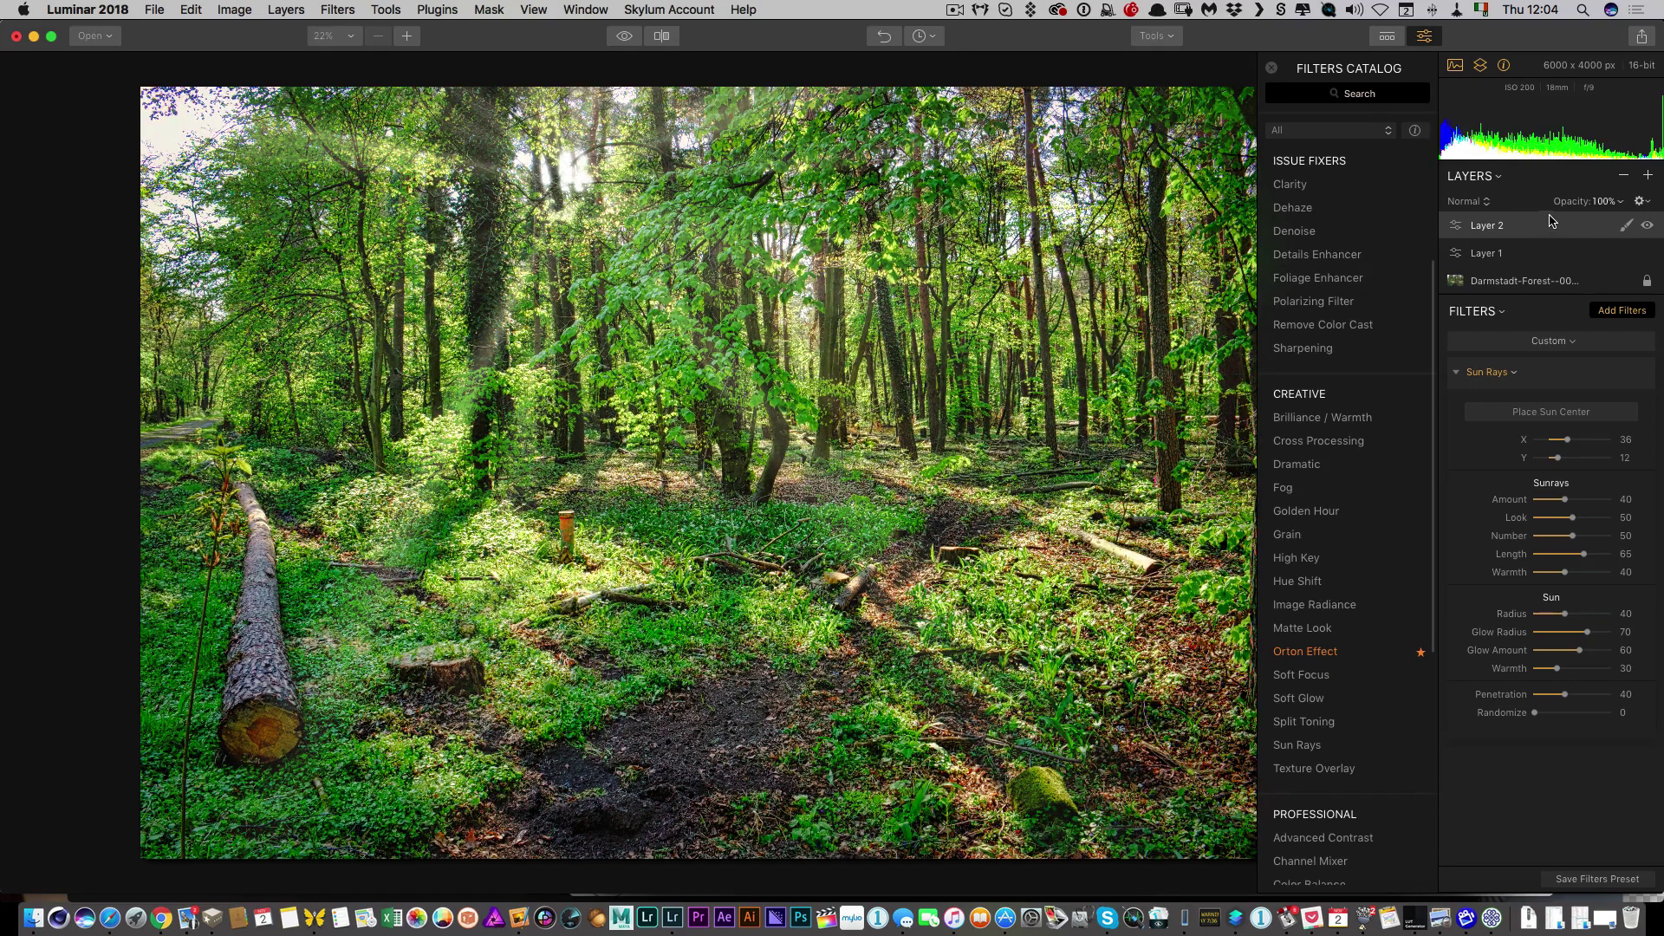
- Reduce Layer 2's opacity to 84%
{"action": "left_click", "coordinate": [1617, 207]}
{"action": "left_click_drag", "start_coordinate": [1617, 219], "coordinate": [1605, 223]}
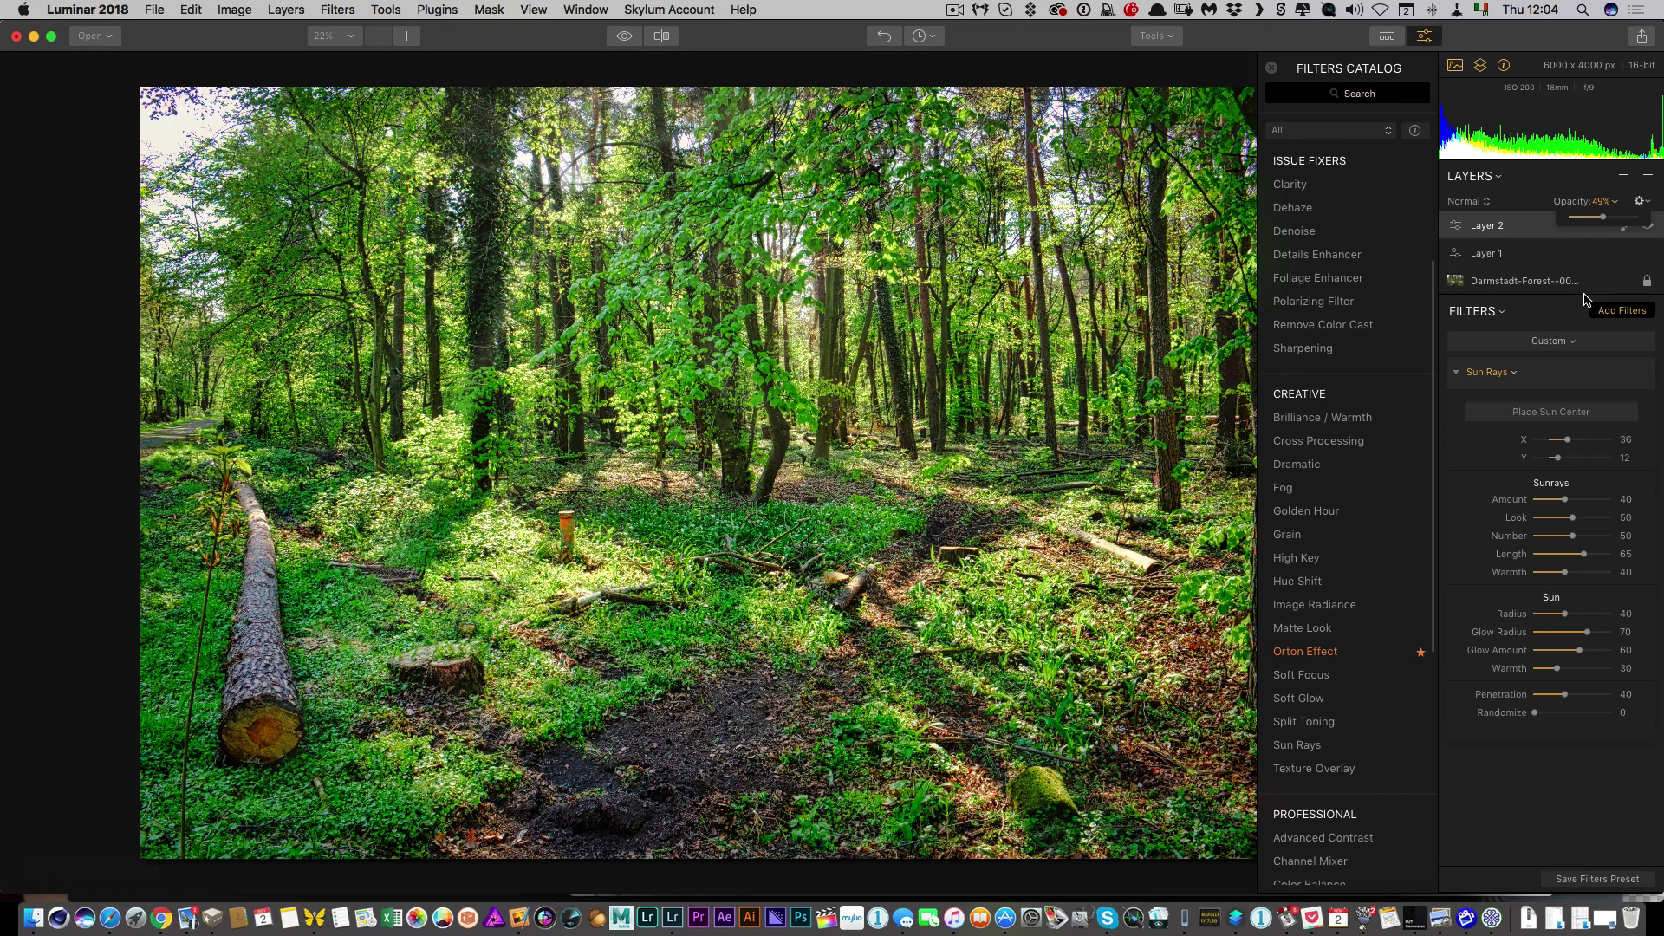
{"action": "left_click_drag", "start_coordinate": [1602, 217], "coordinate": [1625, 218]}
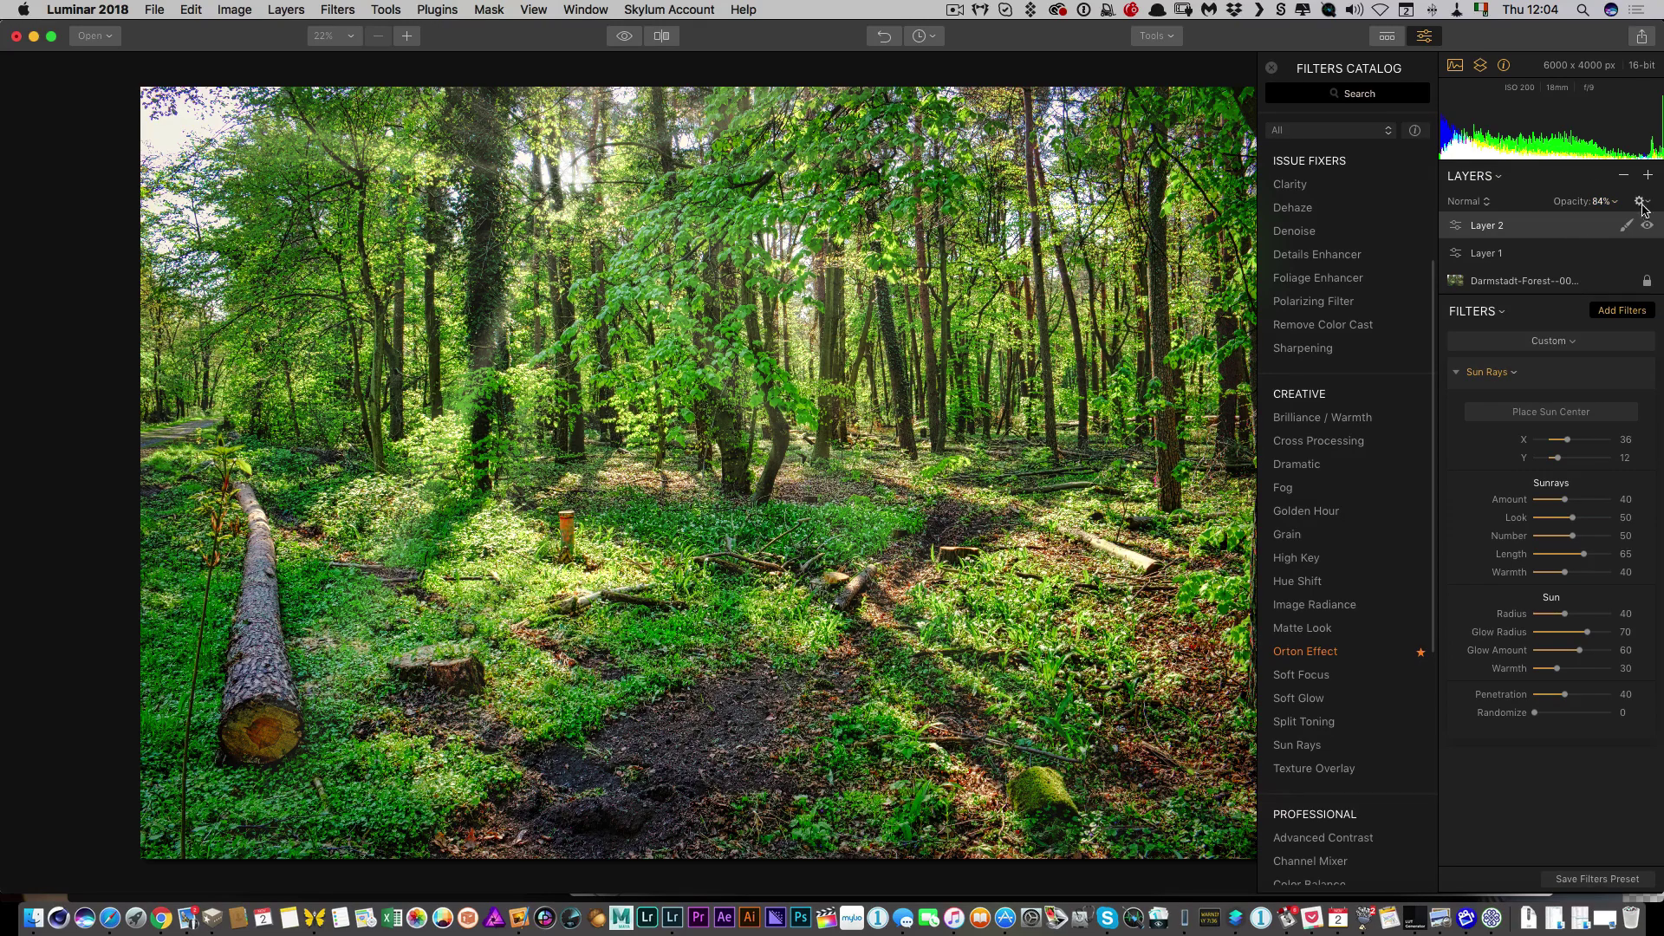
- Toggle Layer 2's visibility to compare its effect, and set the layer's opacity back to 100%
{"action": "left_click", "coordinate": [1647, 227]}
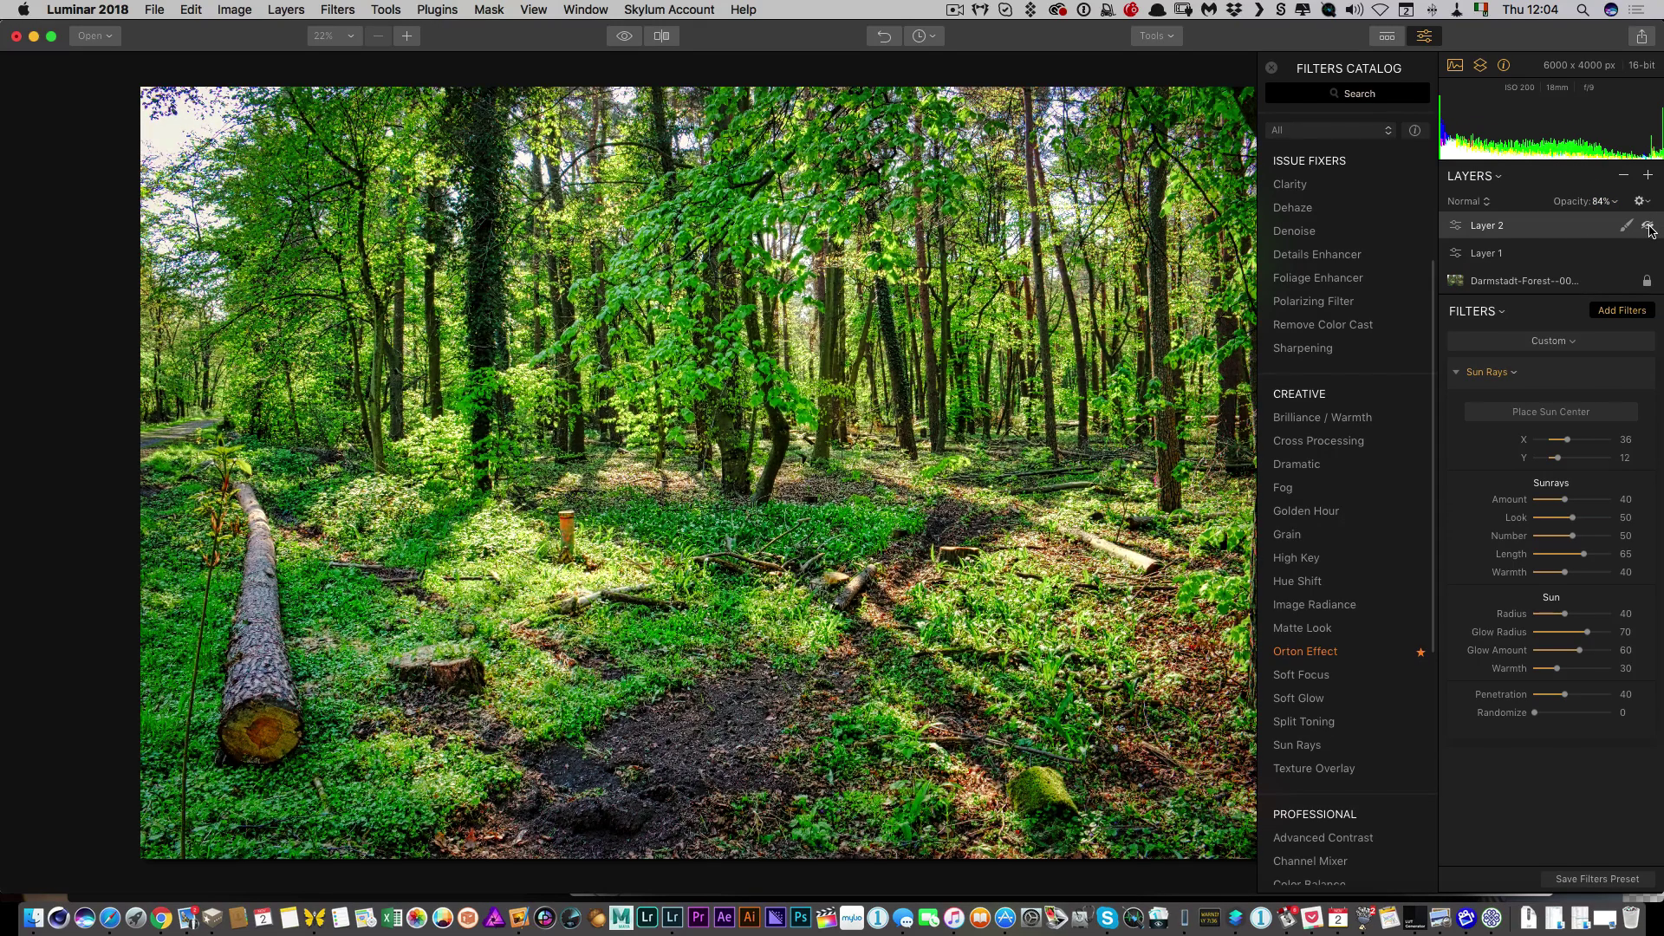
{"action": "left_click", "coordinate": [1648, 226]}
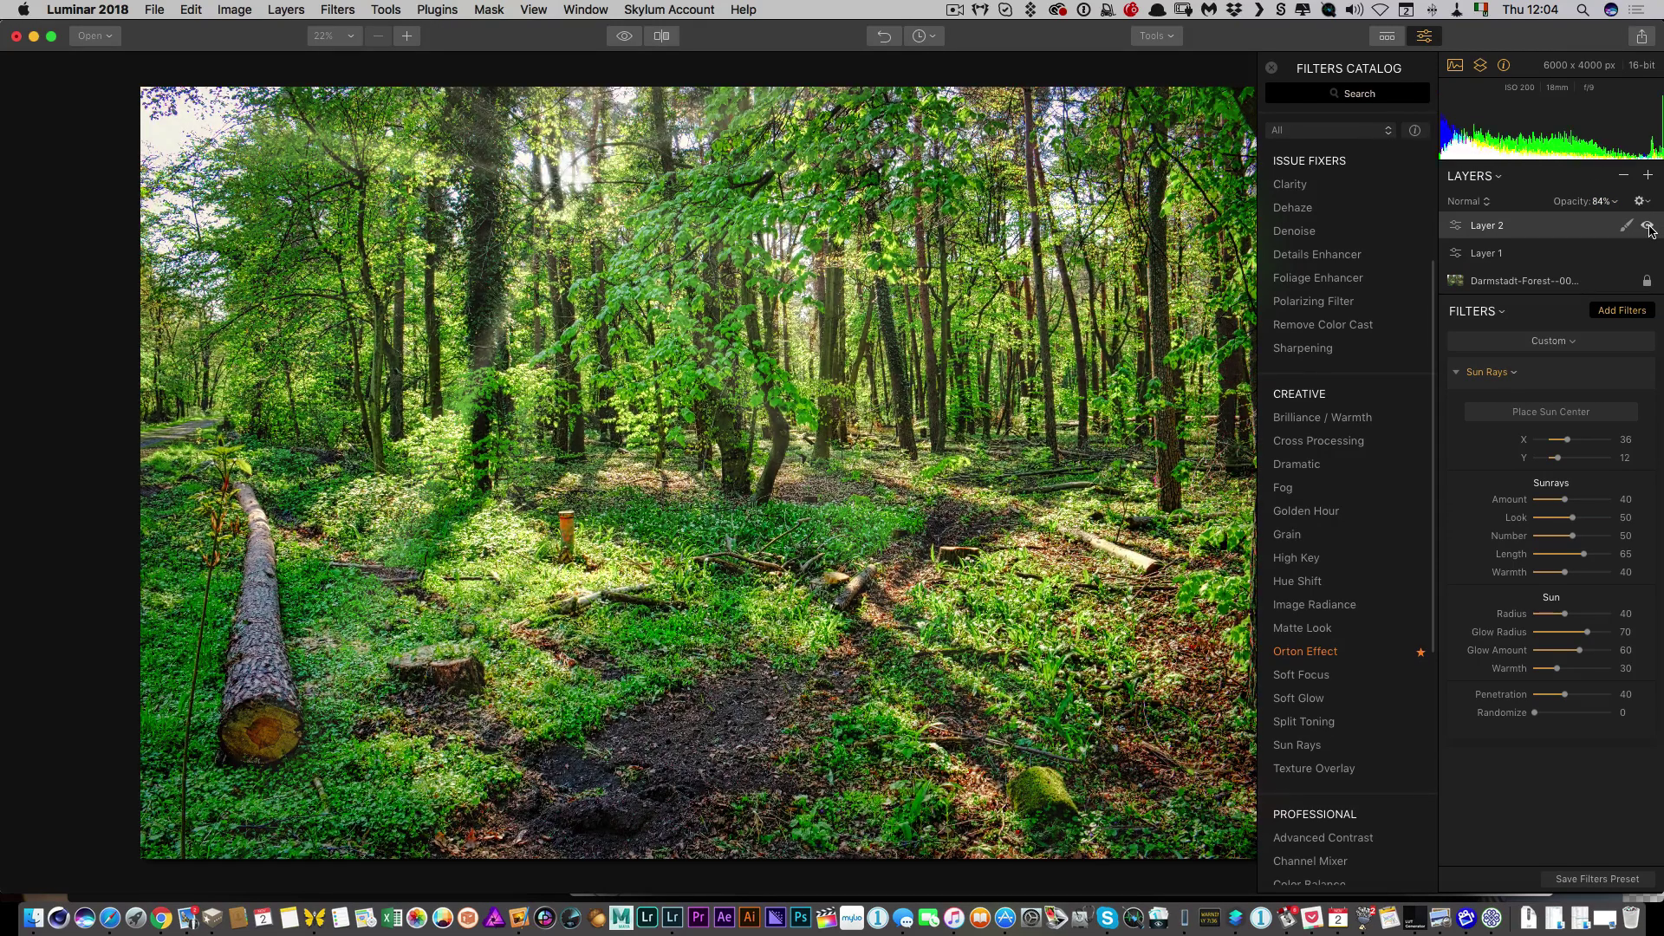
{"action": "left_click", "coordinate": [1647, 226]}
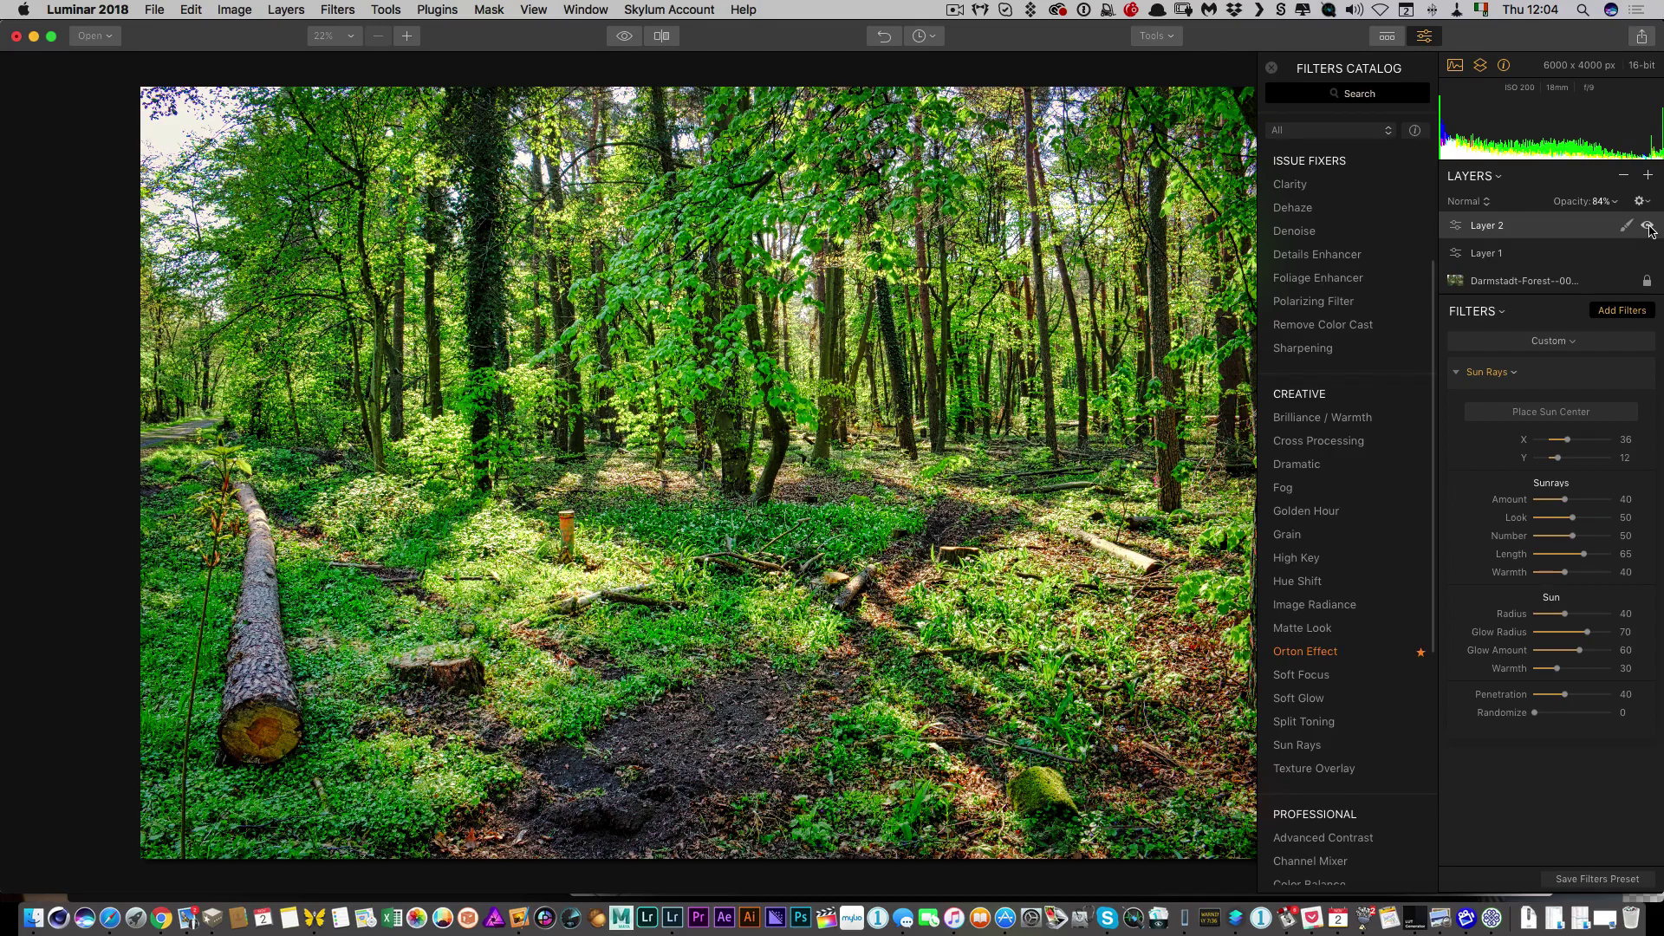
{"action": "left_click", "coordinate": [1648, 227]}
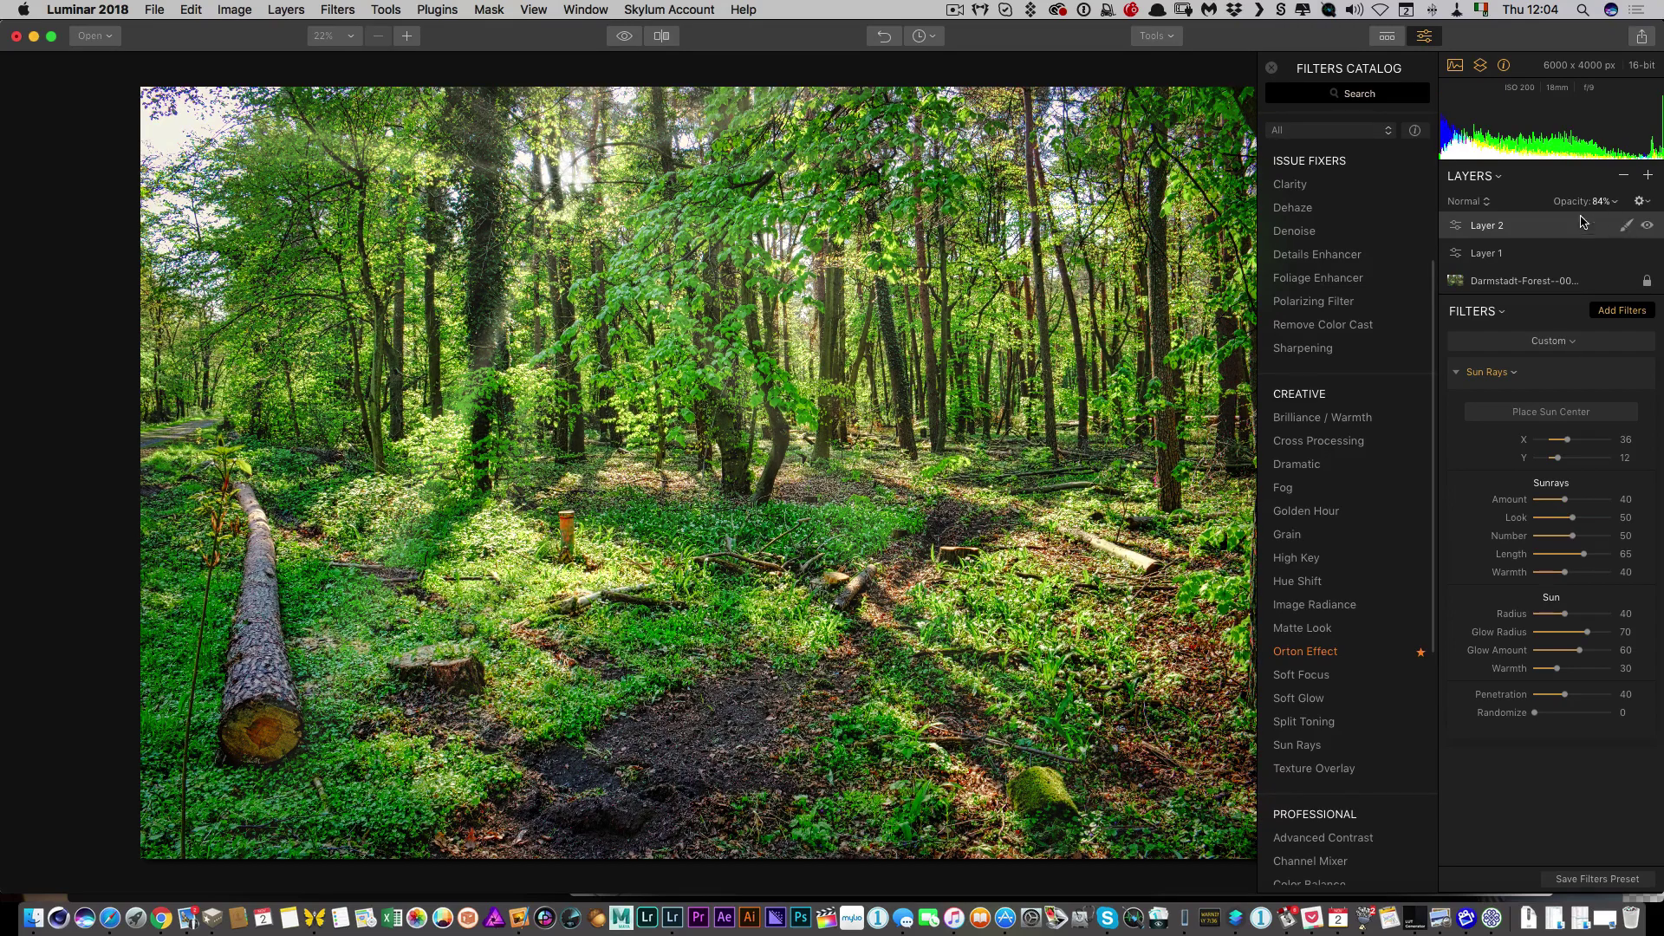
{"action": "left_click", "coordinate": [1614, 205]}
{"action": "left_click_drag", "start_coordinate": [1626, 215], "coordinate": [1638, 215]}
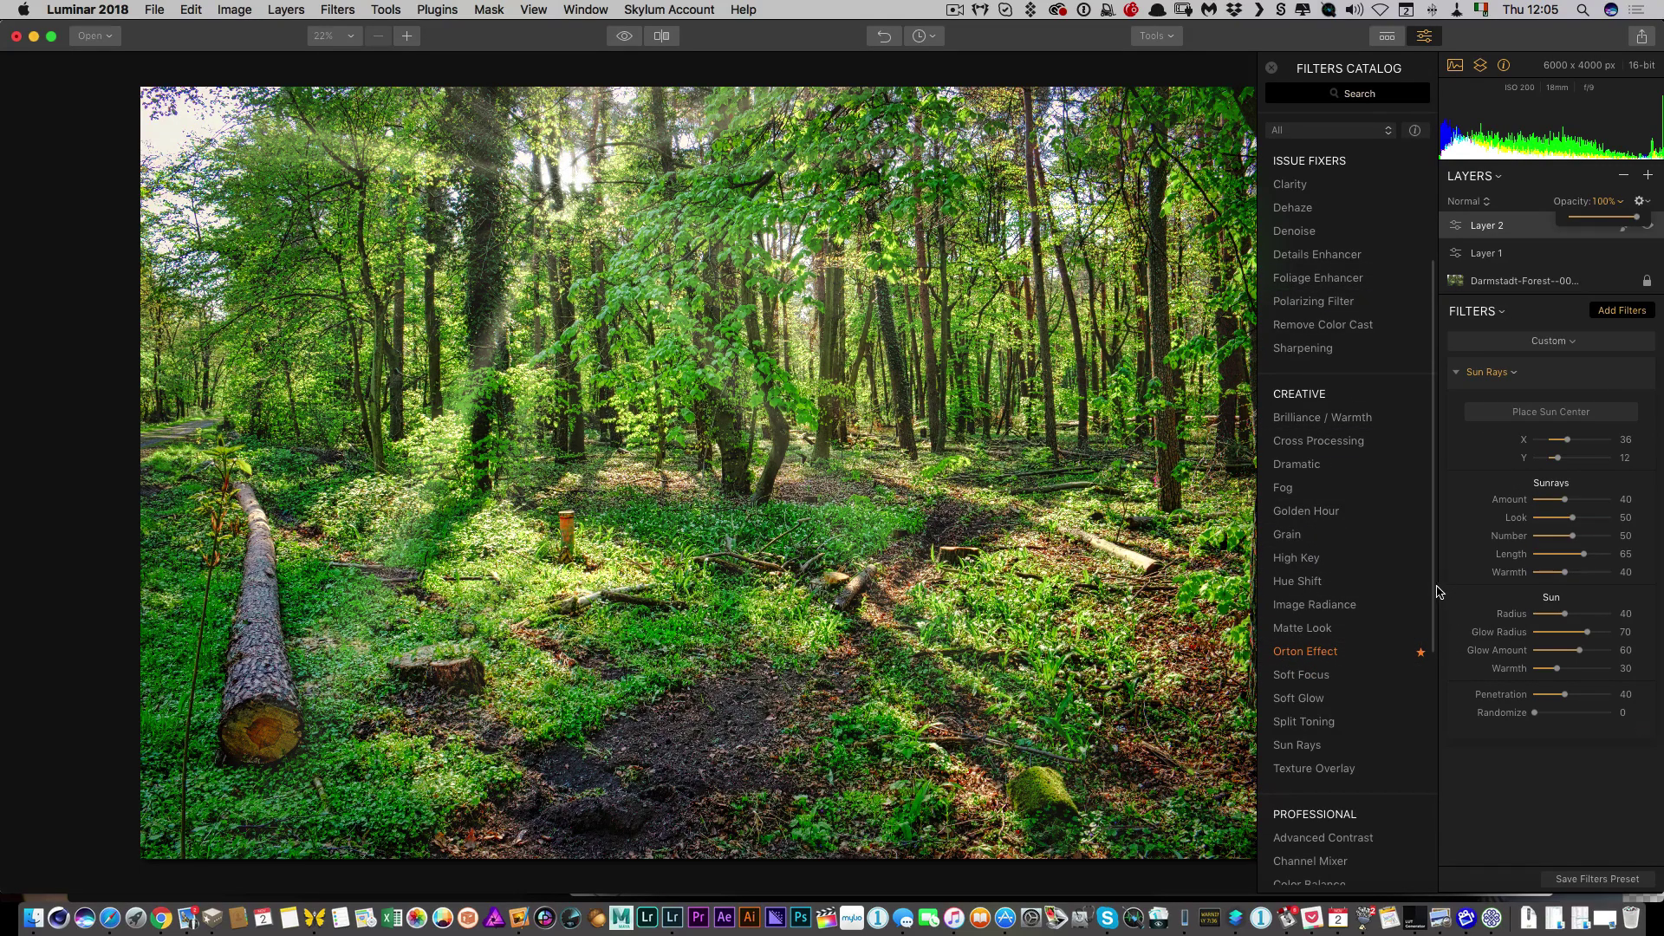
- Add the Curves filter to Layer 2 and darken the photo slightly with one curve point in the shadows and one in the upper midtones
{"action": "scroll", "coordinate": [1366, 522], "scroll_direction": "up", "scroll_amount": 5}
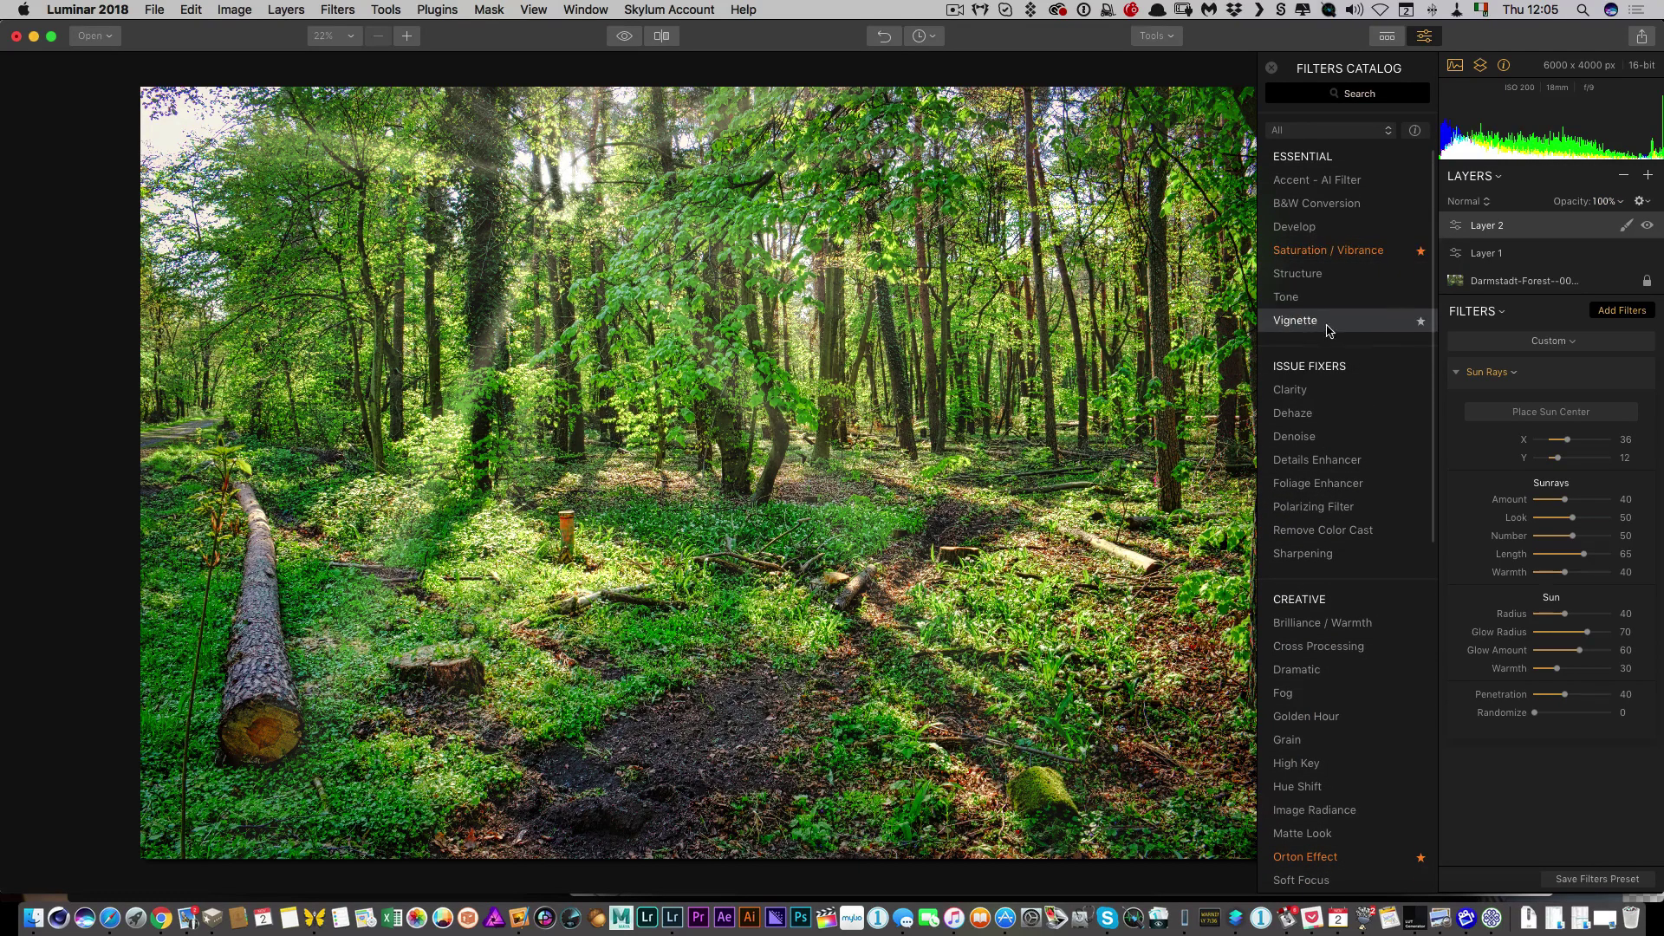
{"action": "scroll", "coordinate": [1335, 329], "scroll_direction": "down", "scroll_amount": 5}
{"action": "scroll", "coordinate": [1338, 572], "scroll_direction": "down", "scroll_amount": 2}
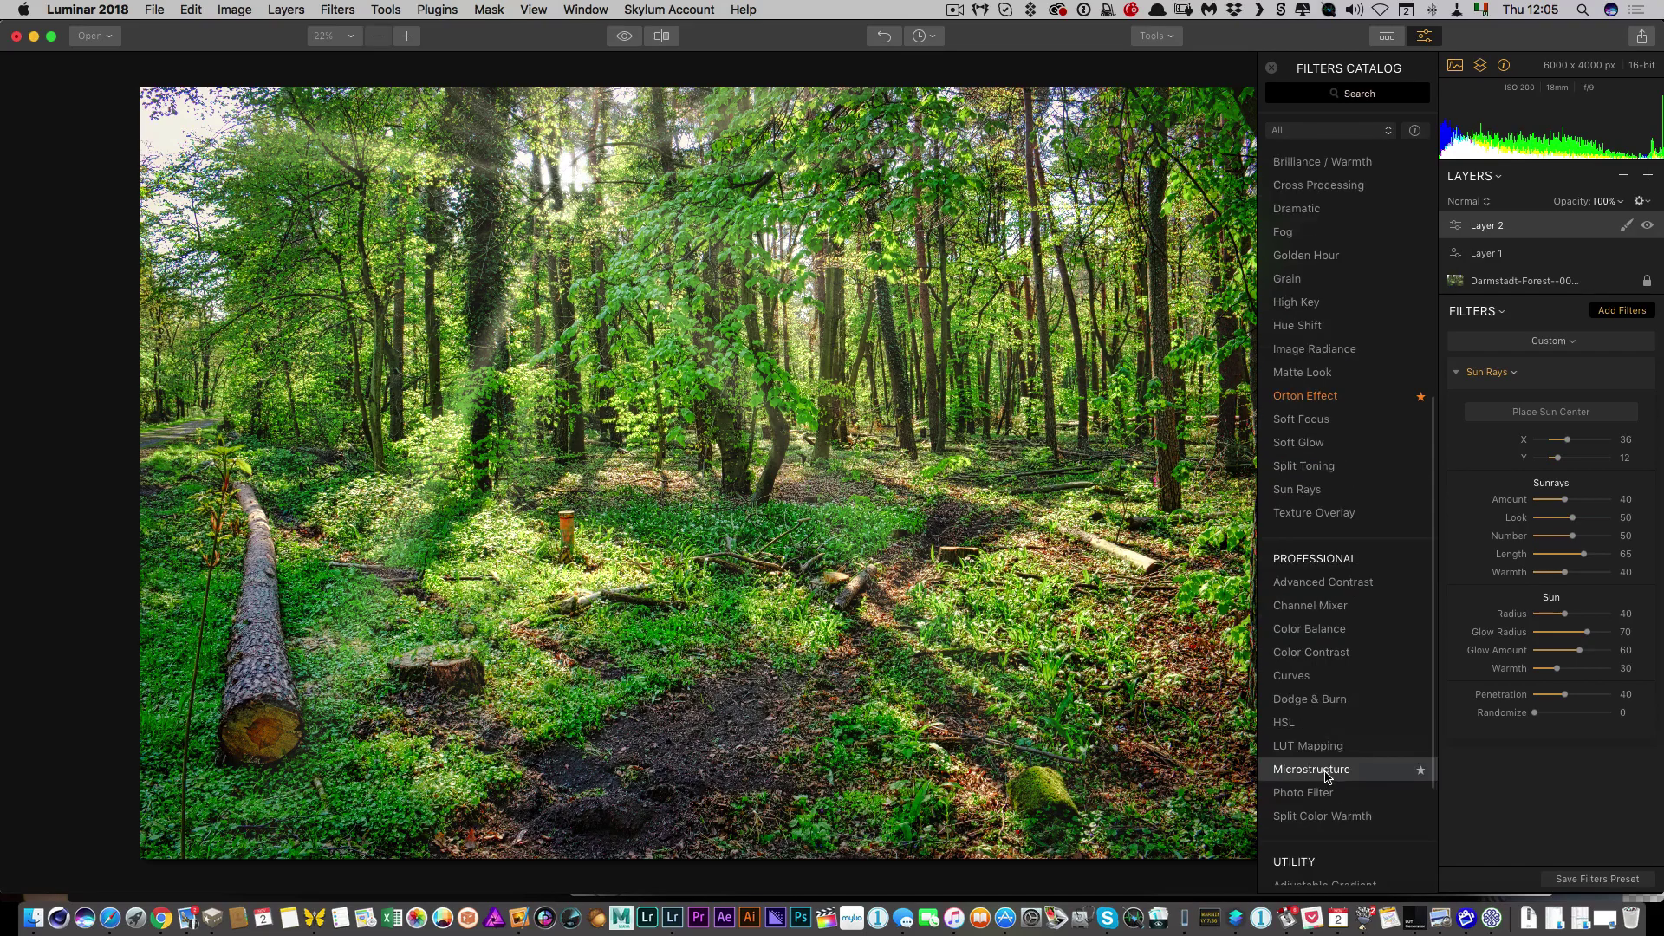
{"action": "left_click", "coordinate": [1309, 677]}
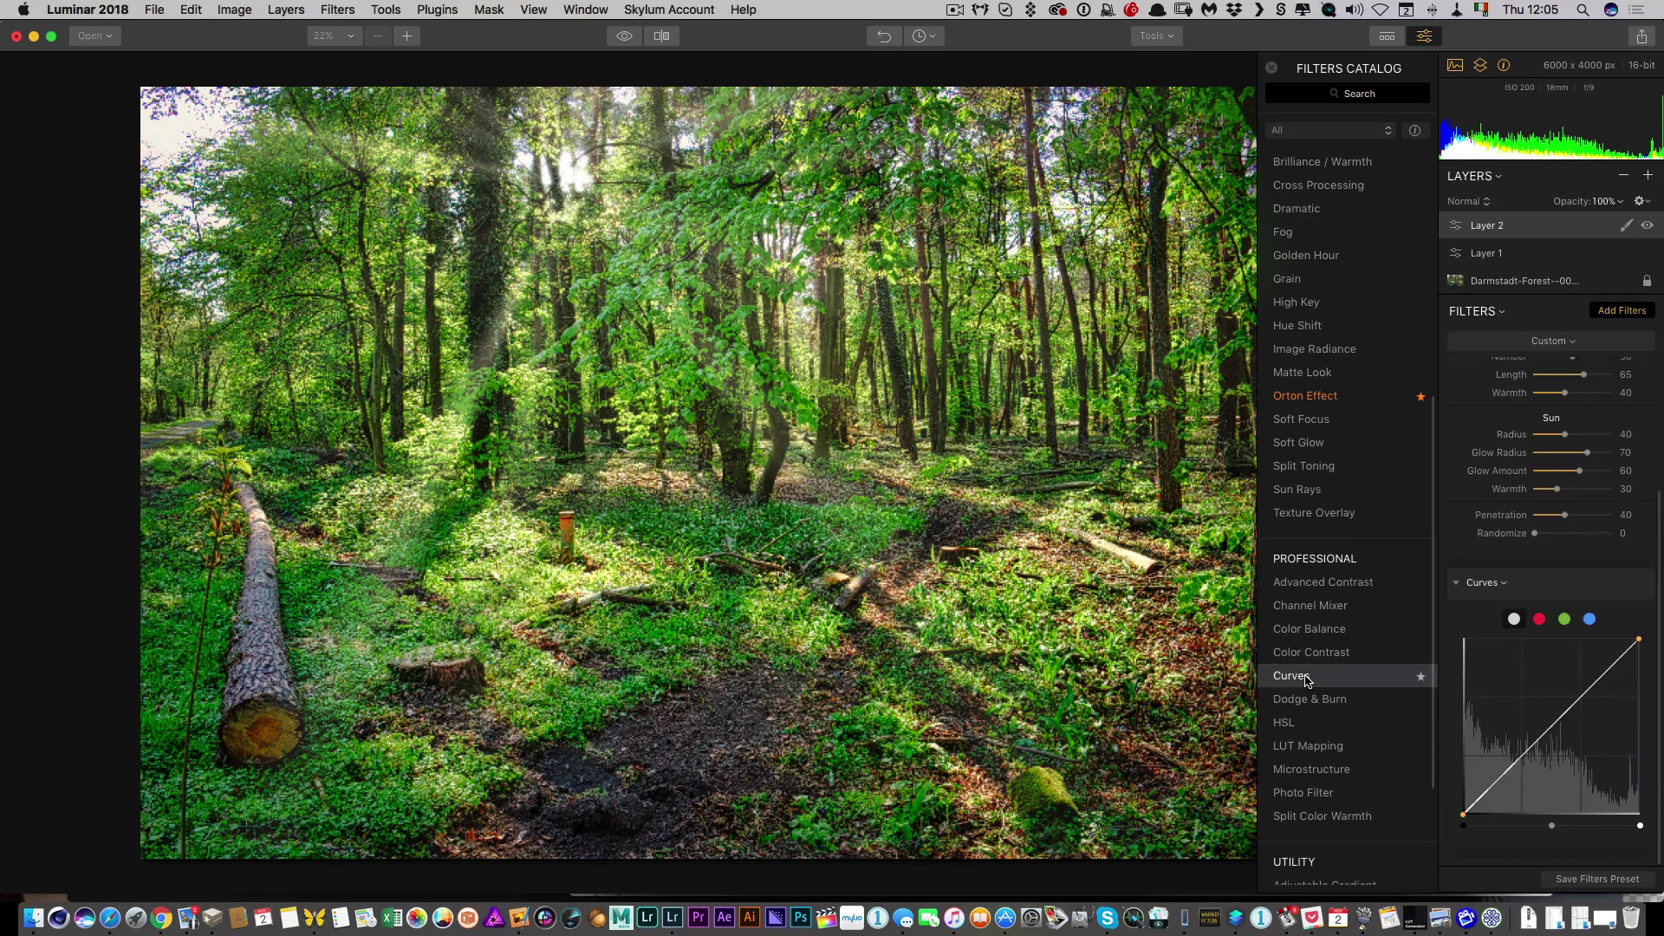
{"action": "left_click", "coordinate": [1504, 779]}
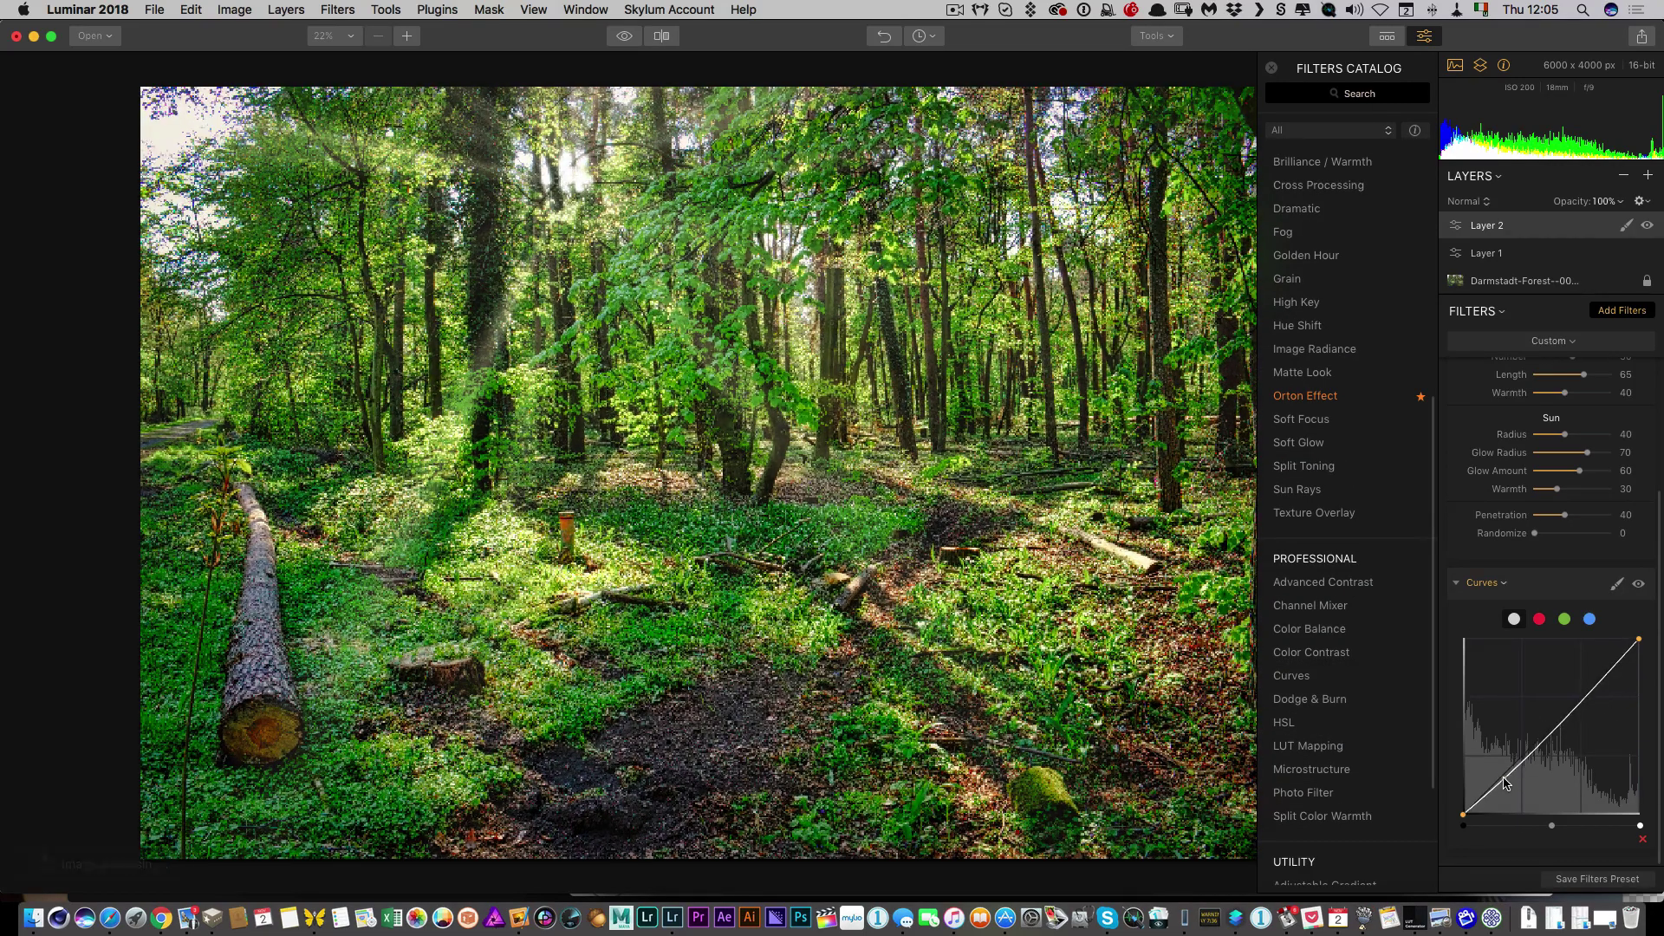
{"action": "left_click", "coordinate": [1570, 716]}
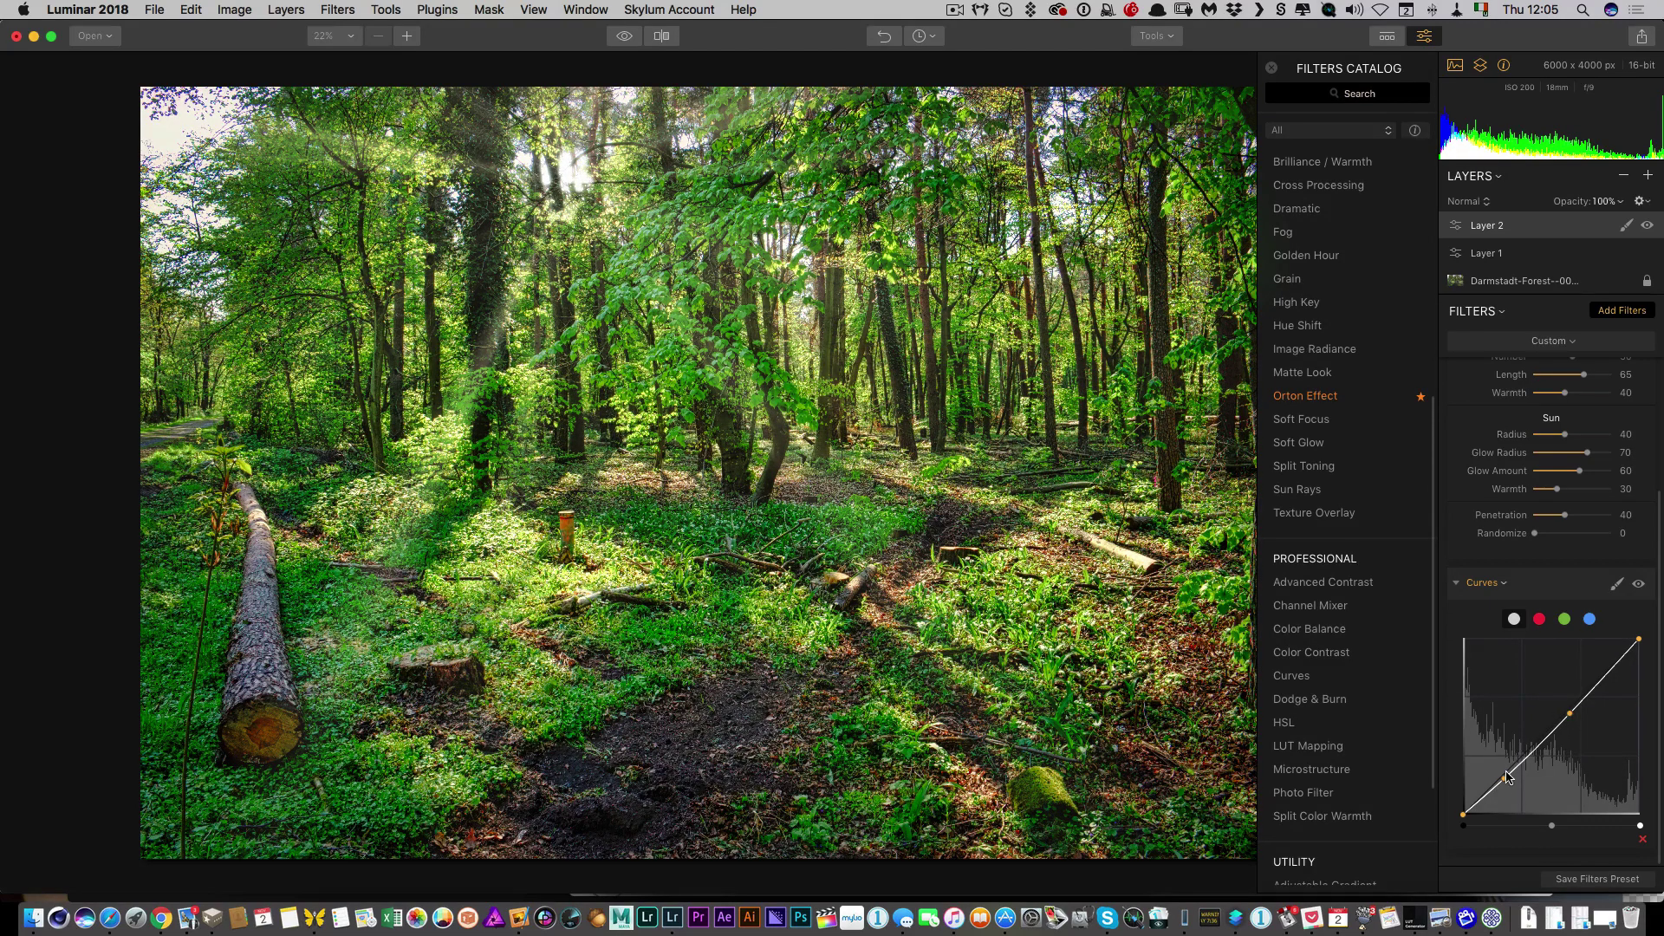
{"action": "left_click_drag", "start_coordinate": [1504, 779], "coordinate": [1505, 782]}
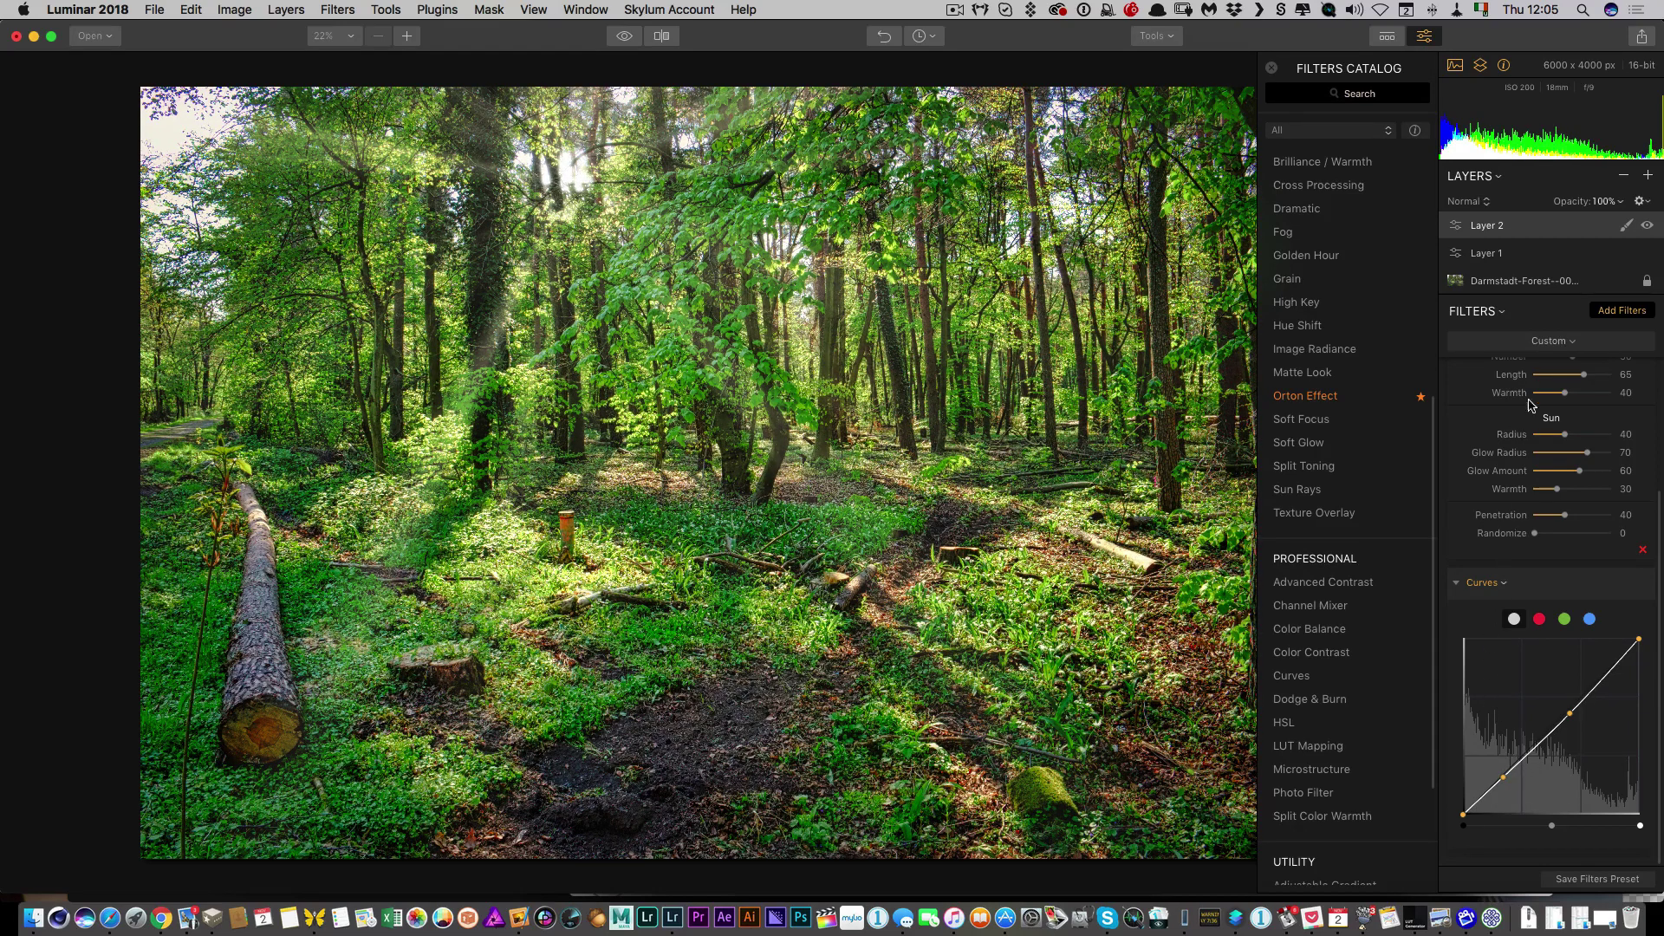
- Rename Layer 2 as Sun Rays and Layer 1 as Creative
{"action": "double_click", "coordinate": [1489, 226]}
{"action": "type", "text": "s"}
{"action": "key", "text": "Return"}
{"action": "double_click", "coordinate": [1492, 256]}
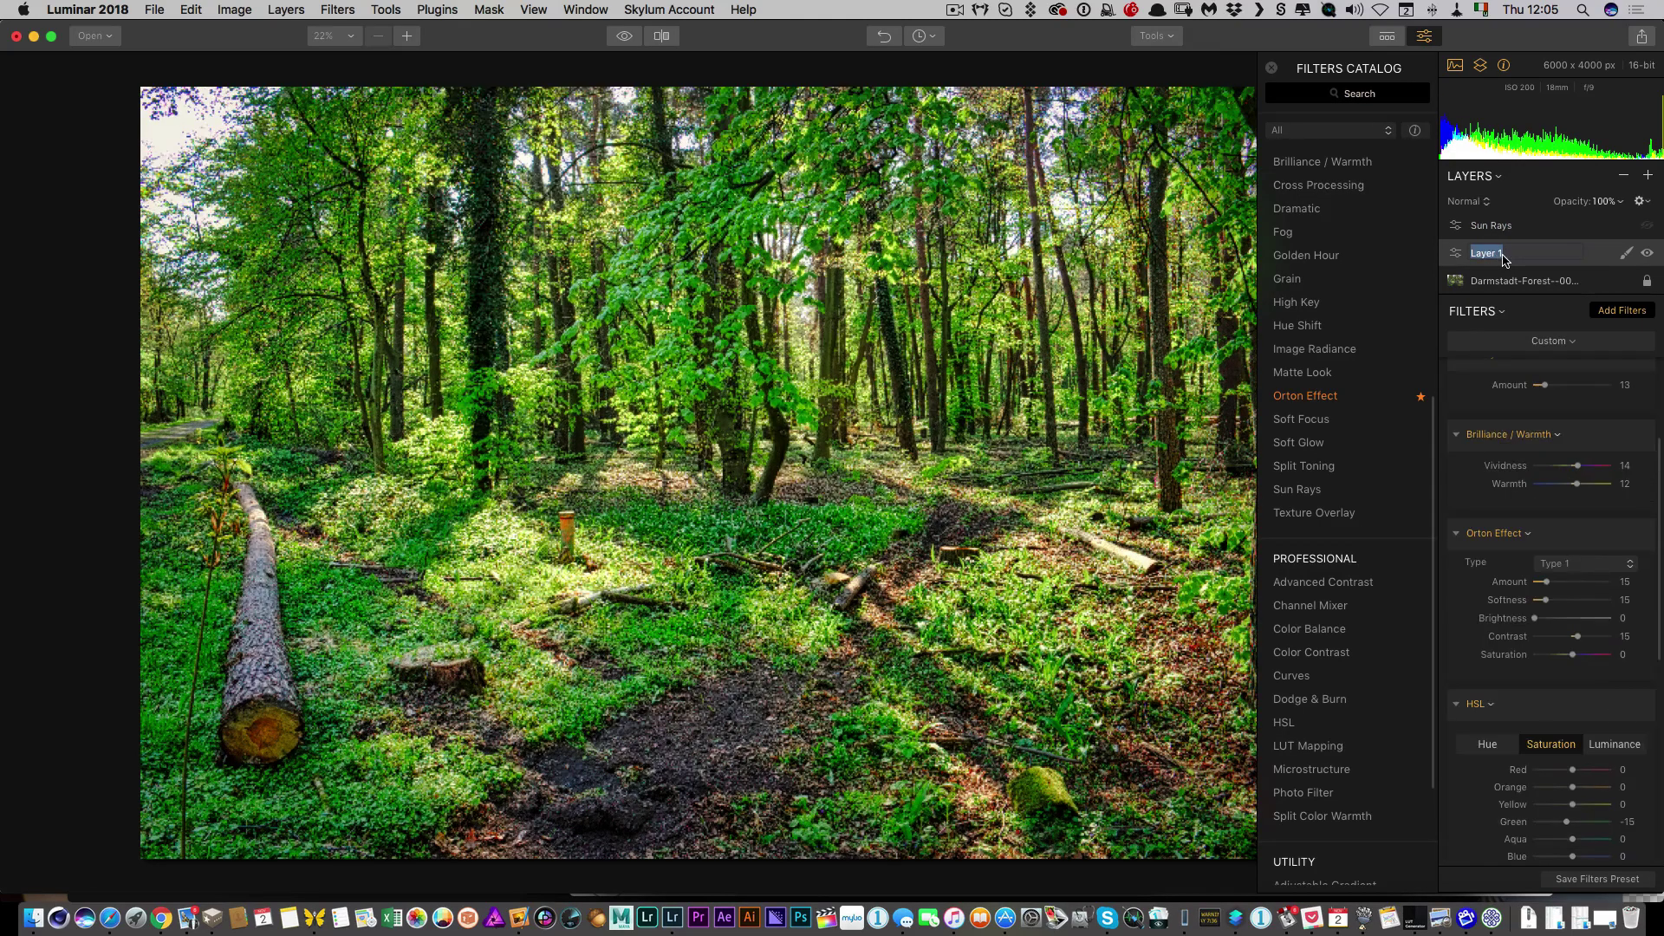
{"action": "type", "text": "Creative"}
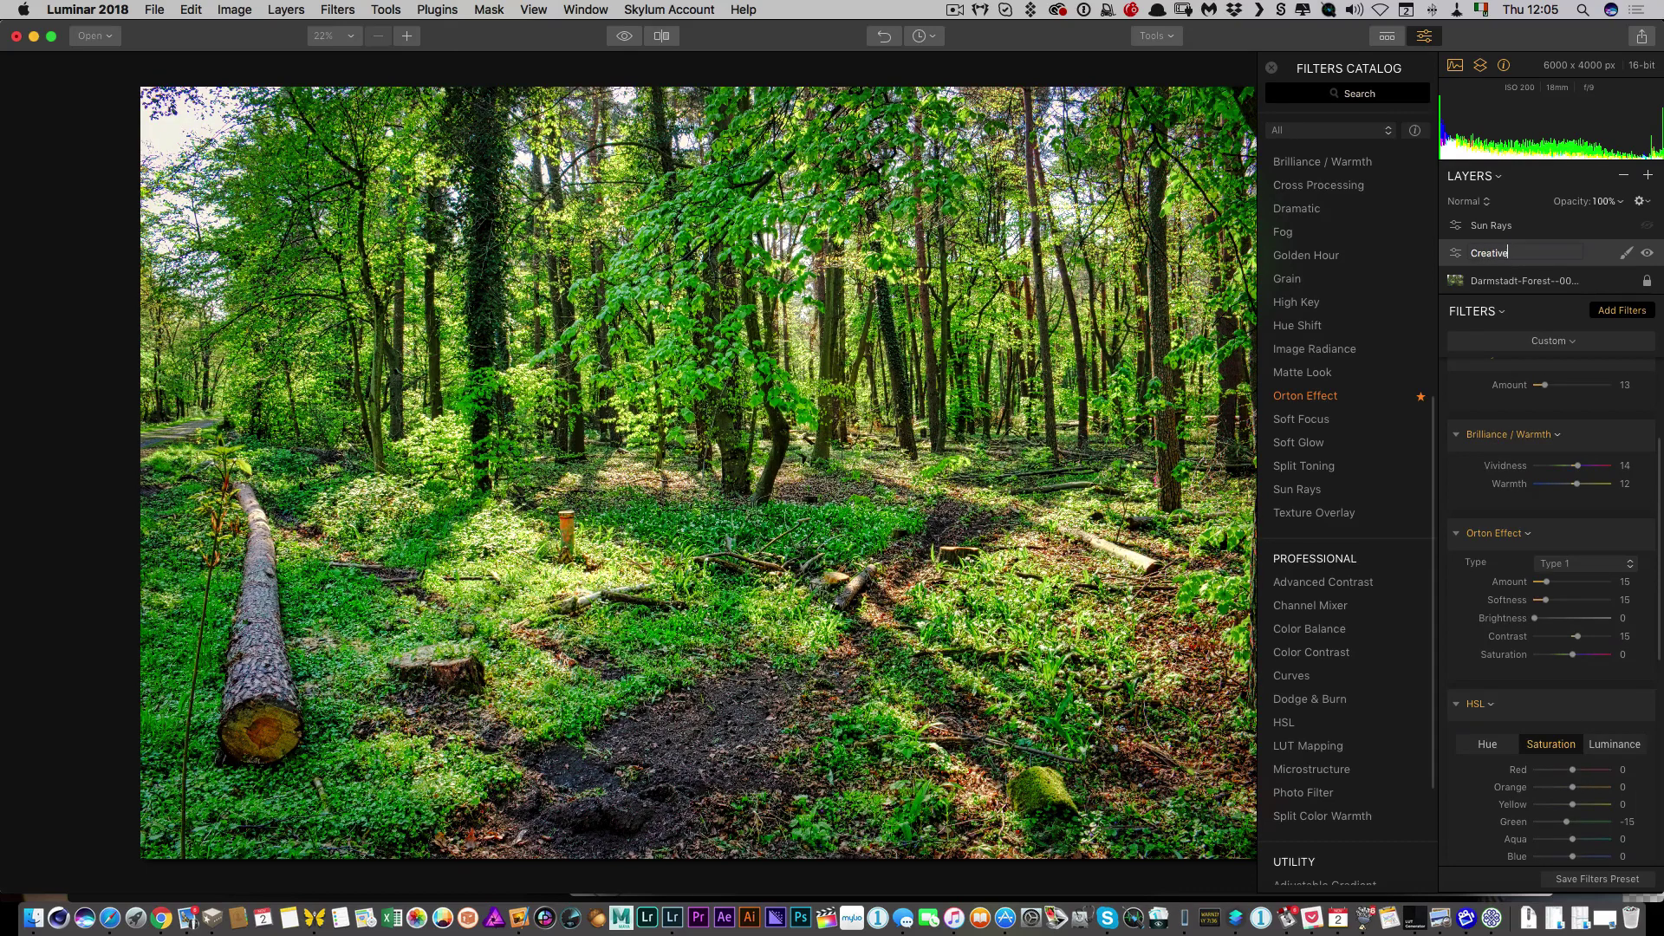
{"action": "key", "text": "Return"}
- Add a new adjustment layer above the Sun Rays layer
{"action": "left_click", "coordinate": [1538, 231]}
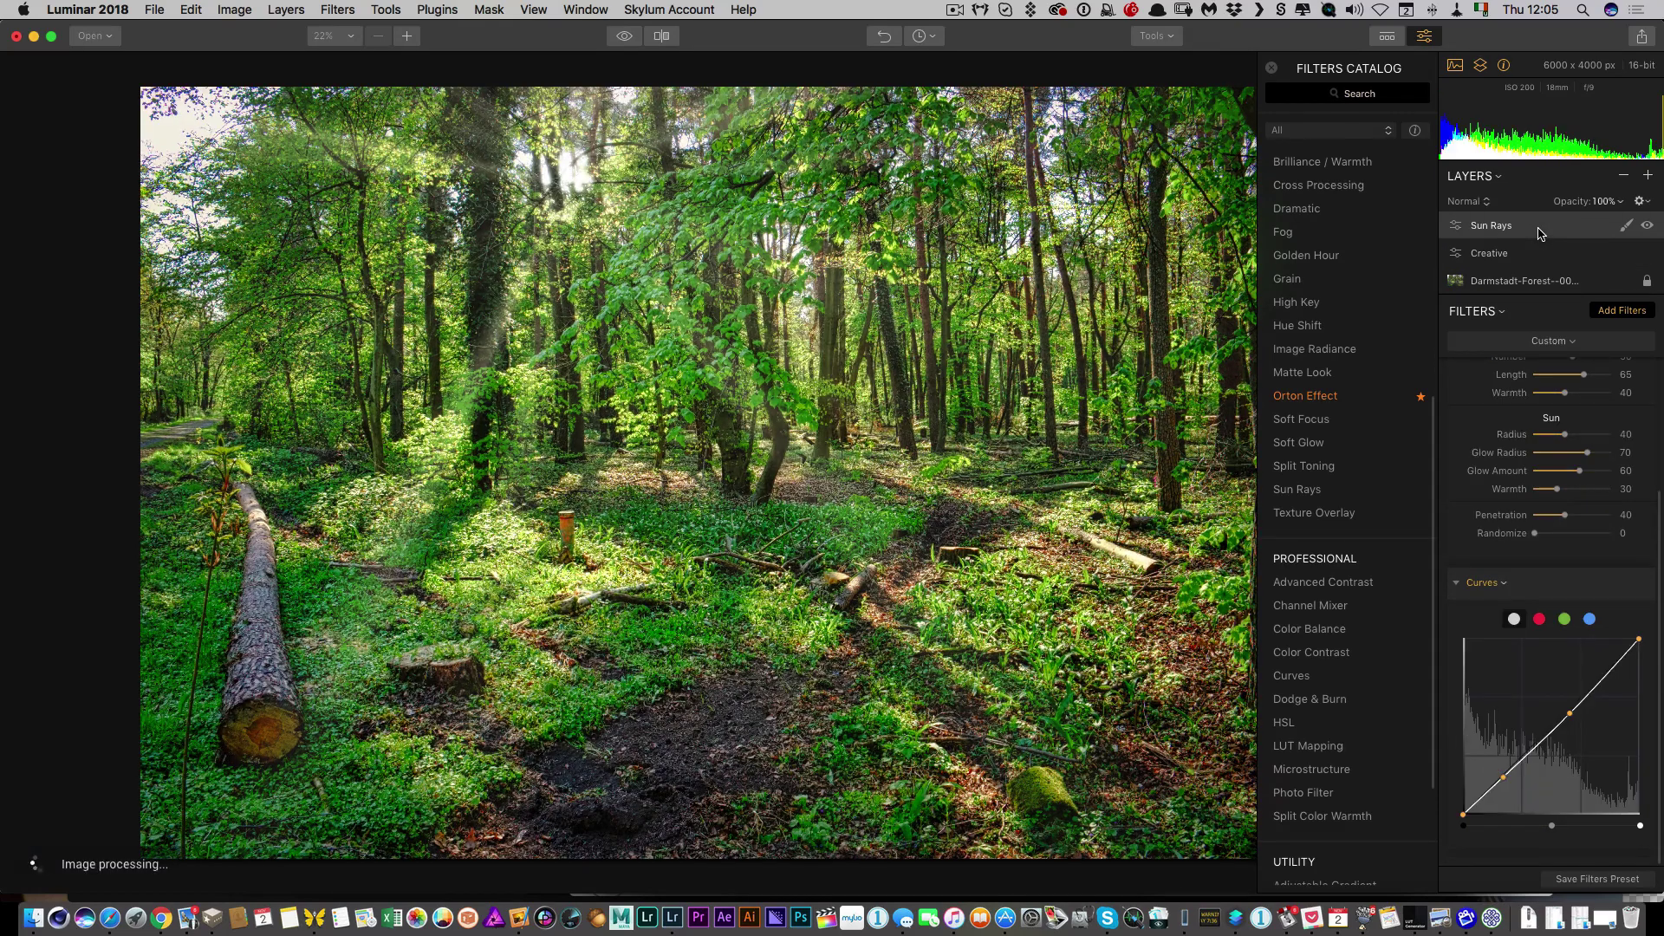
{"action": "left_click", "coordinate": [1647, 175]}
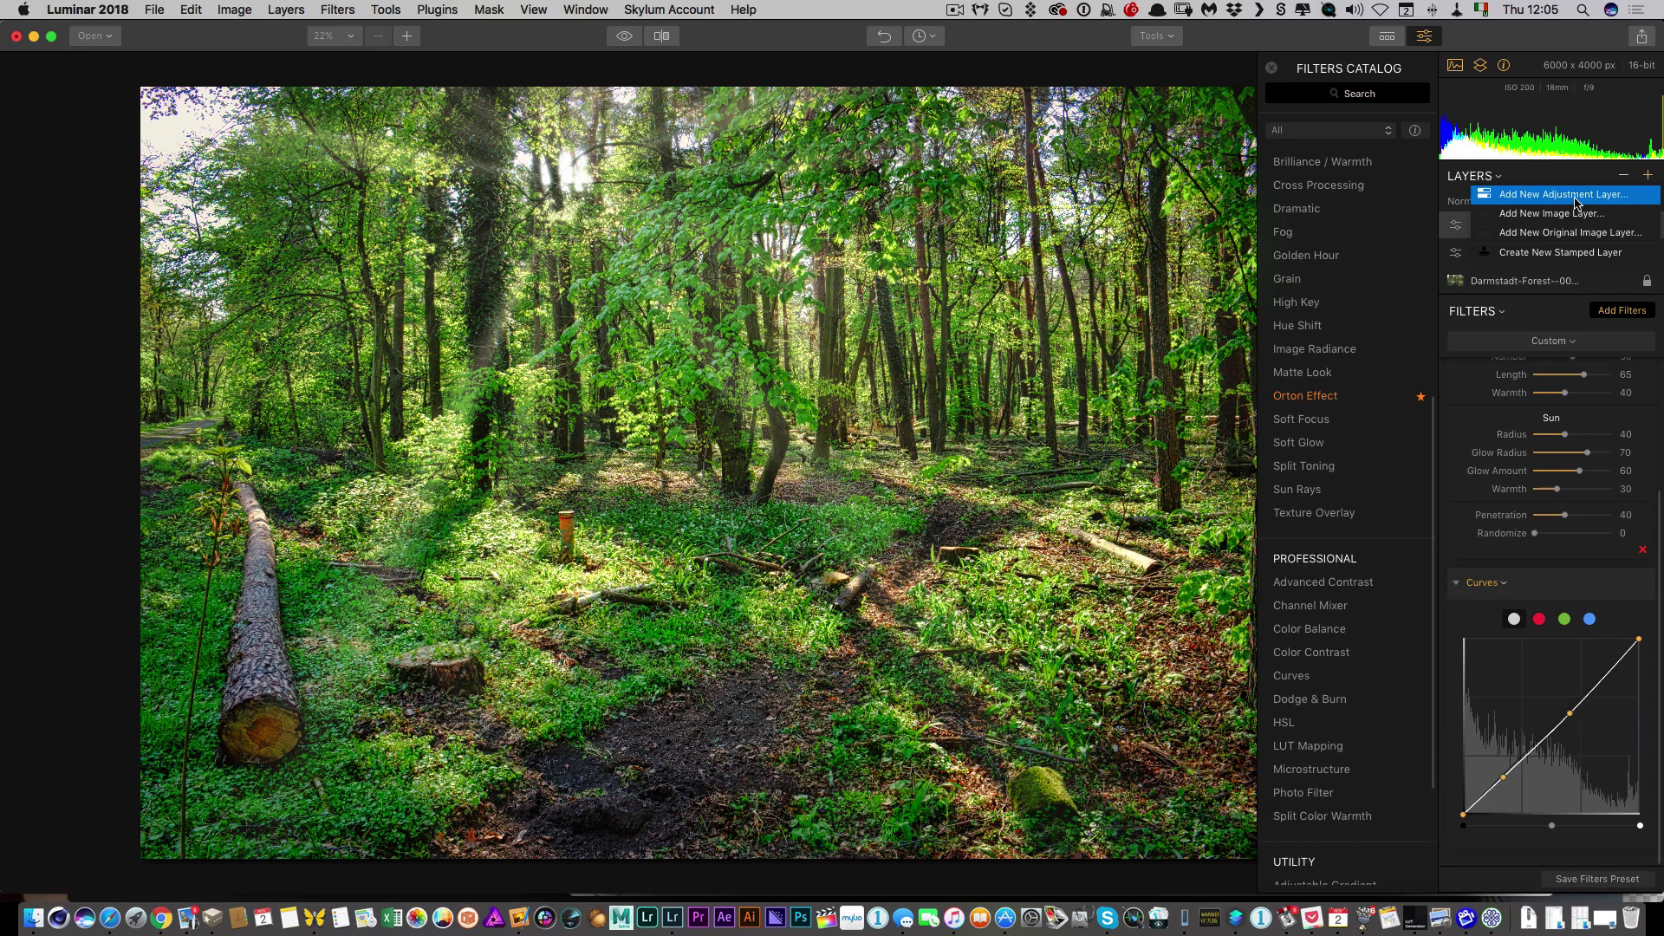
{"action": "left_click", "coordinate": [1575, 196]}
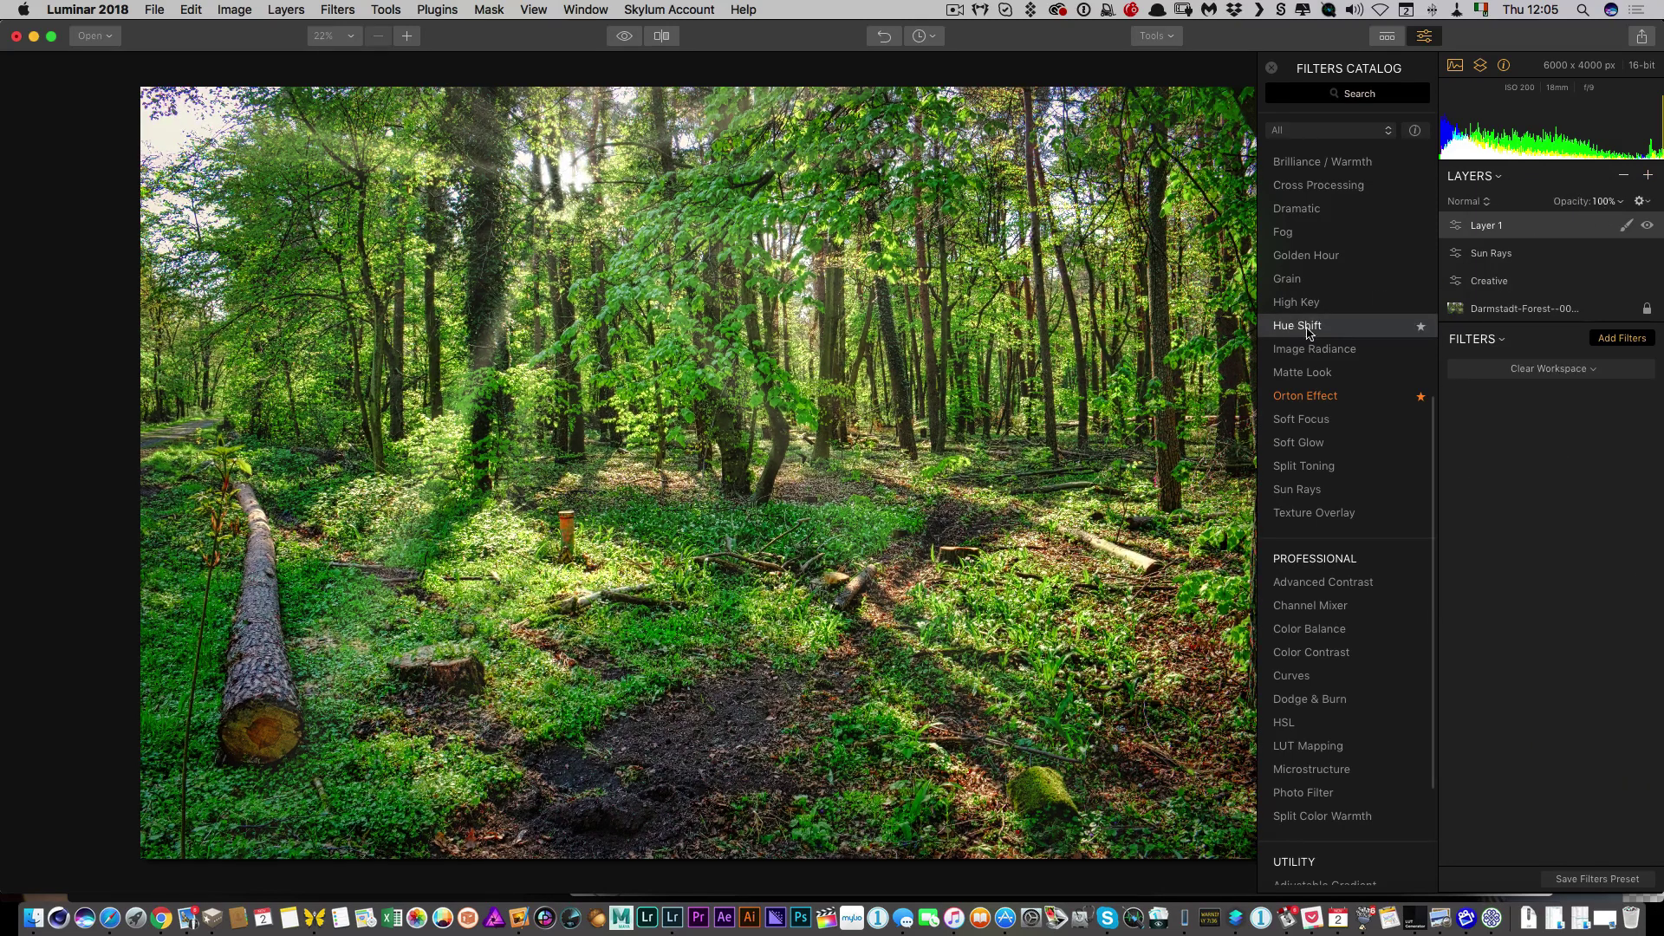
- Add the Soft Glow filter to the new layer and set its Amount to 13
{"action": "scroll", "coordinate": [1344, 327], "scroll_direction": "down", "scroll_amount": 3}
{"action": "scroll", "coordinate": [1344, 326], "scroll_direction": "down", "scroll_amount": 1}
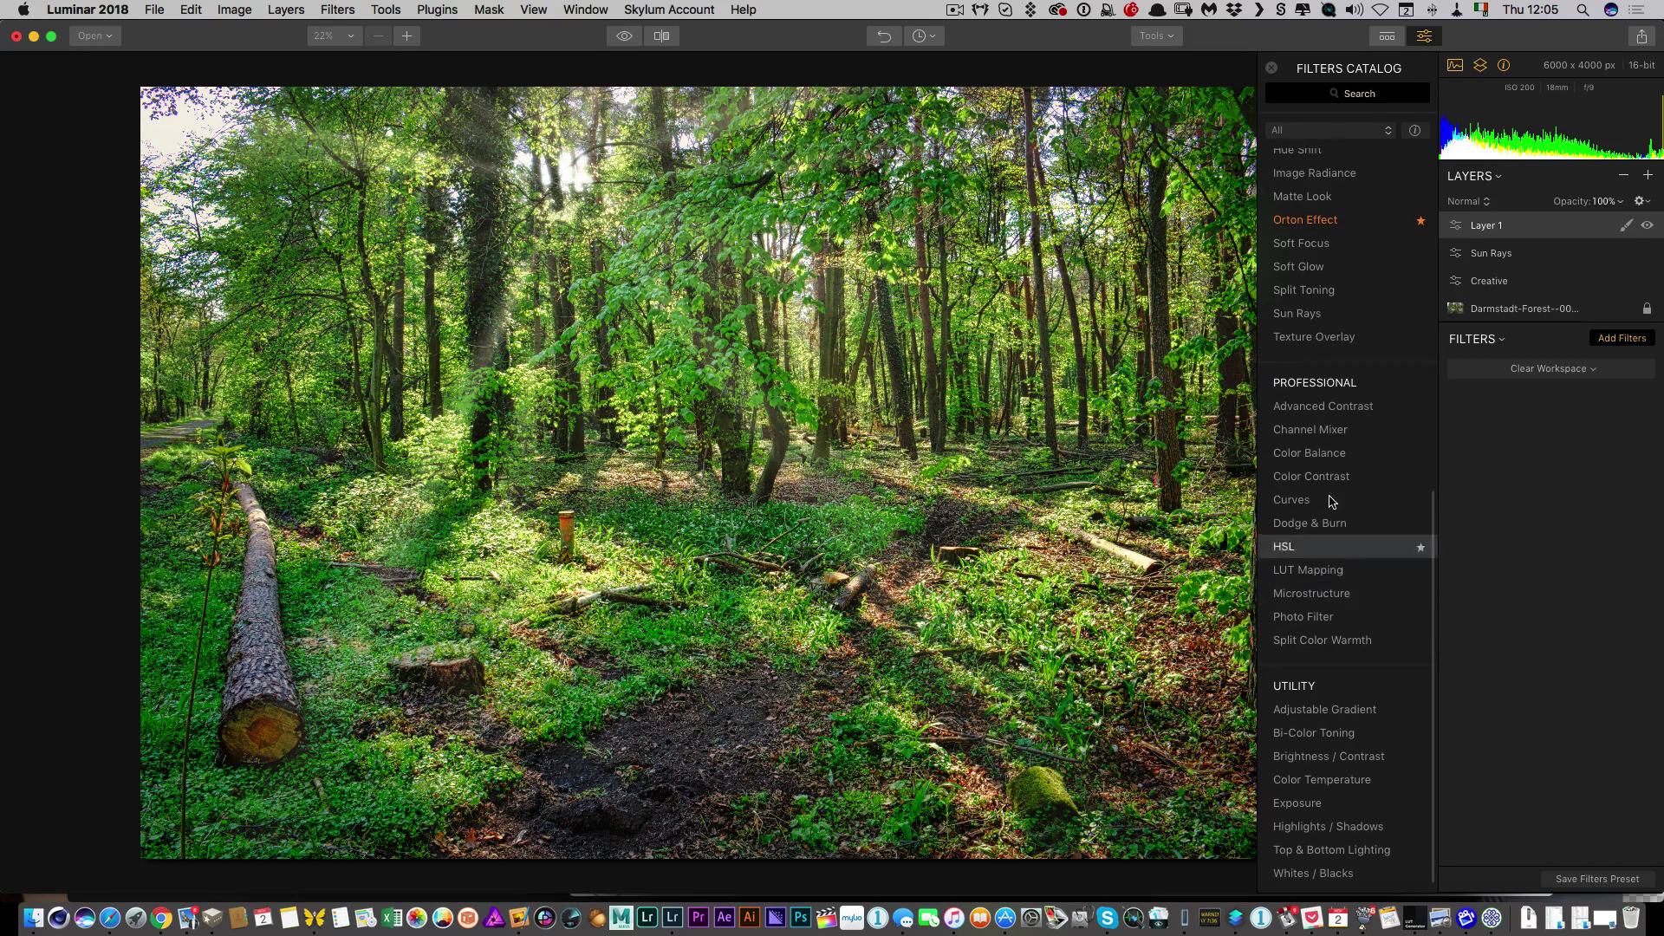
{"action": "left_click", "coordinate": [1316, 271]}
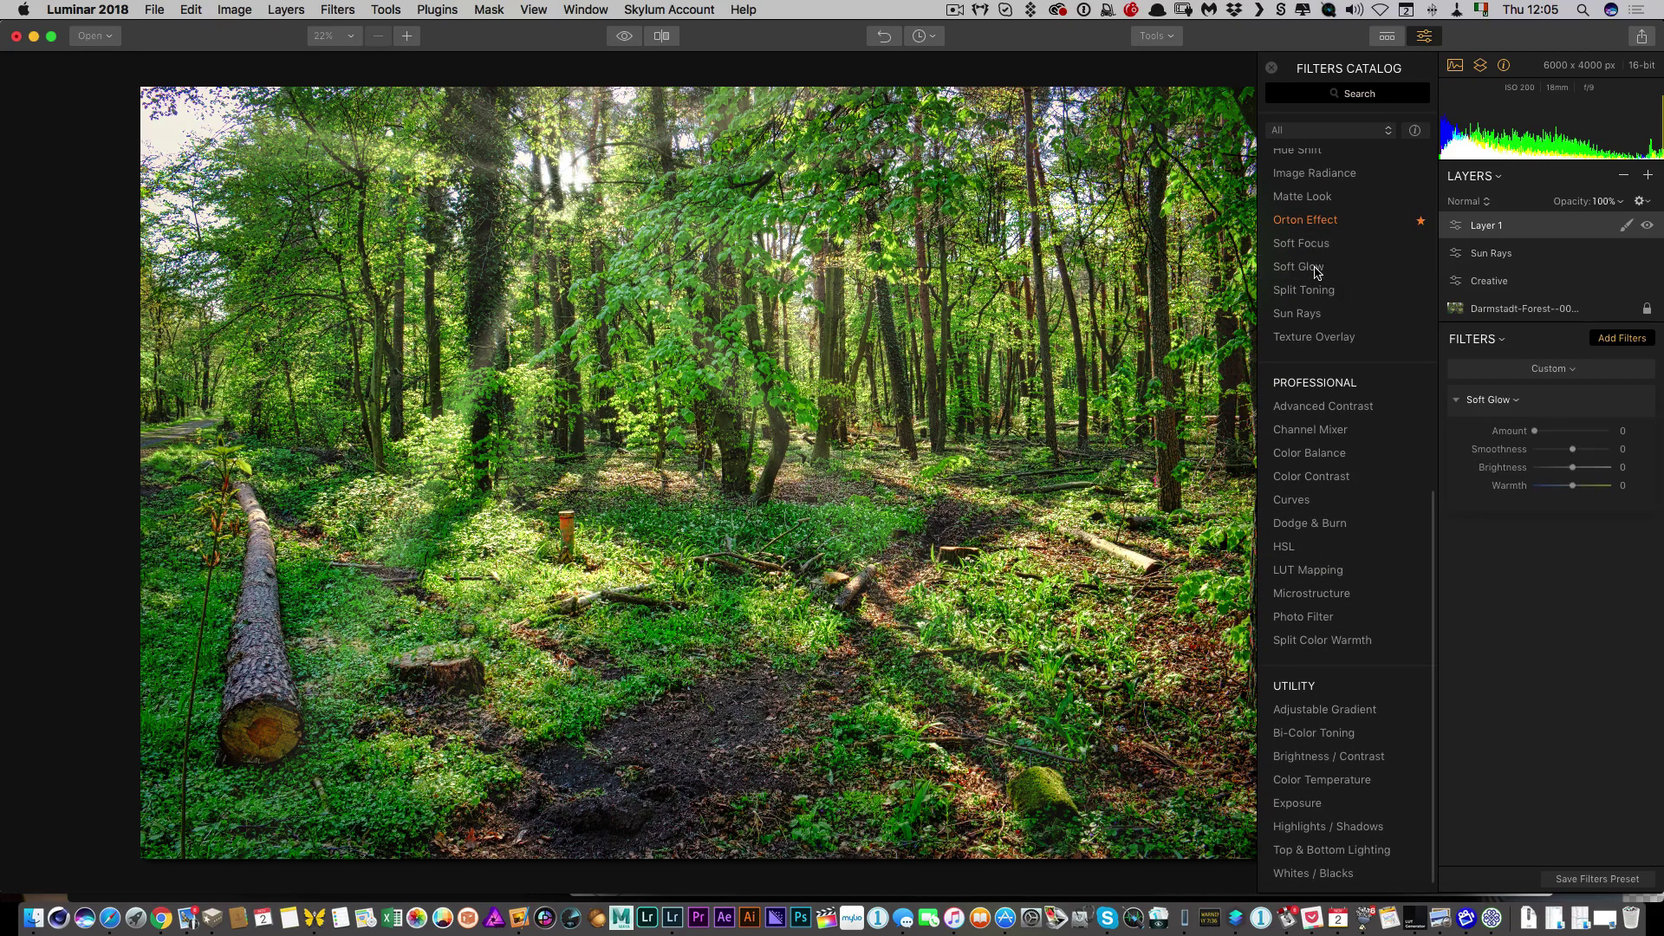
{"action": "left_click_drag", "start_coordinate": [1537, 431], "coordinate": [1547, 435]}
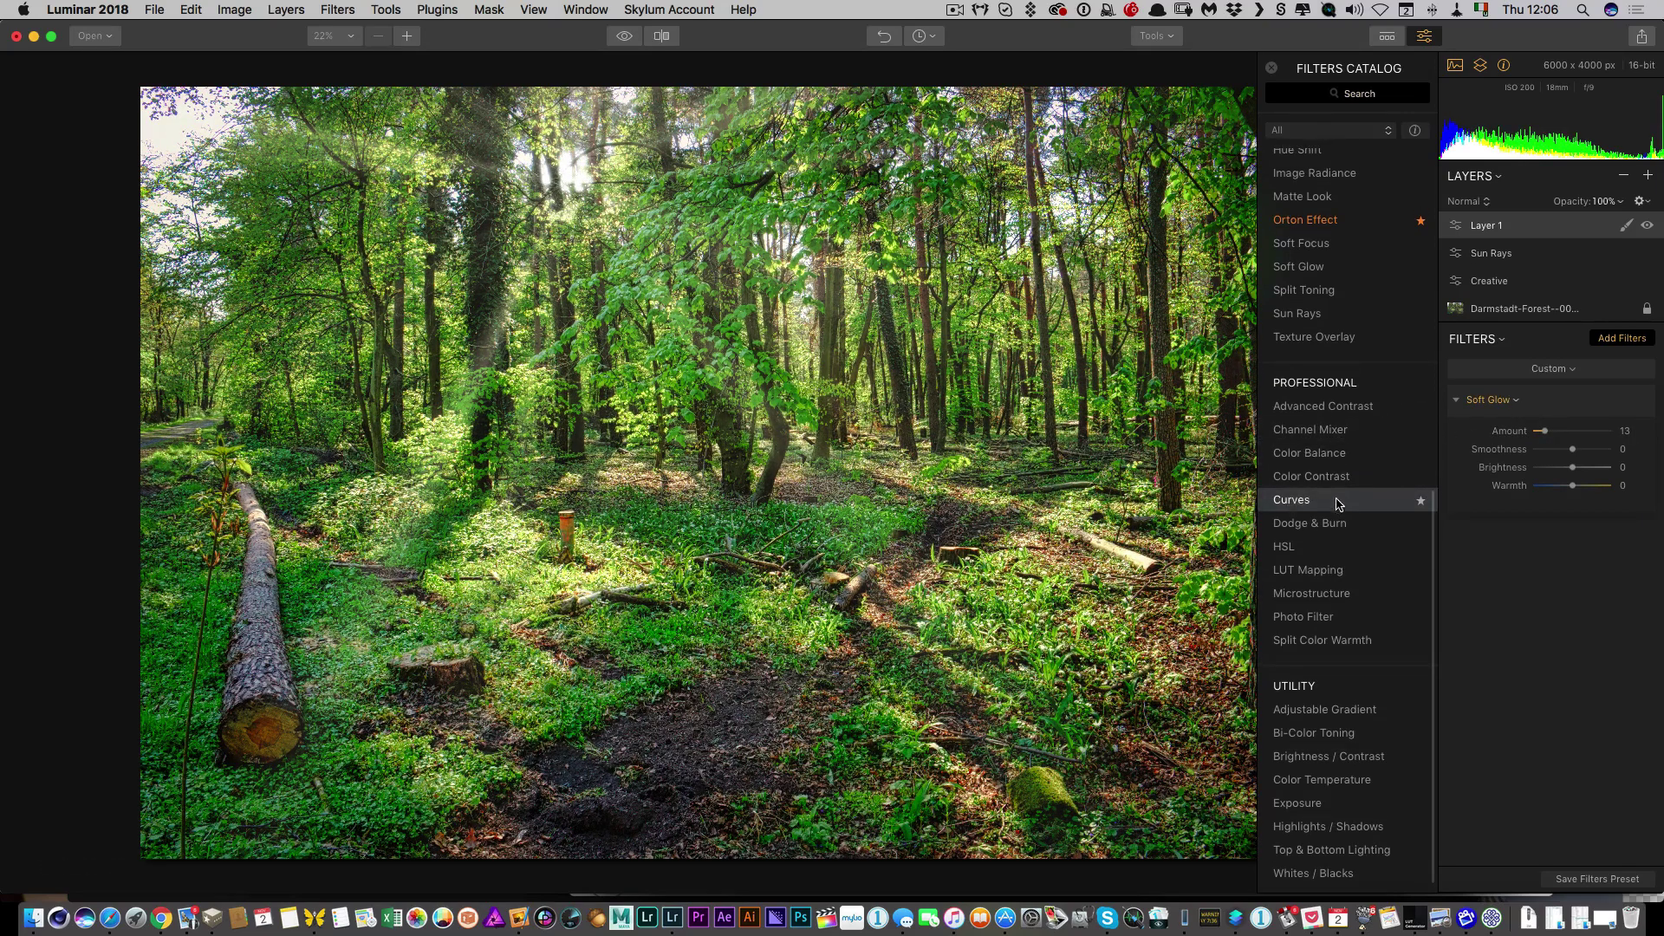
- Add the Image Radiance filter with an Amount of 15 and the Orton Effect filter with an Amount of 2
{"action": "scroll", "coordinate": [1343, 486], "scroll_direction": "up", "scroll_amount": 3}
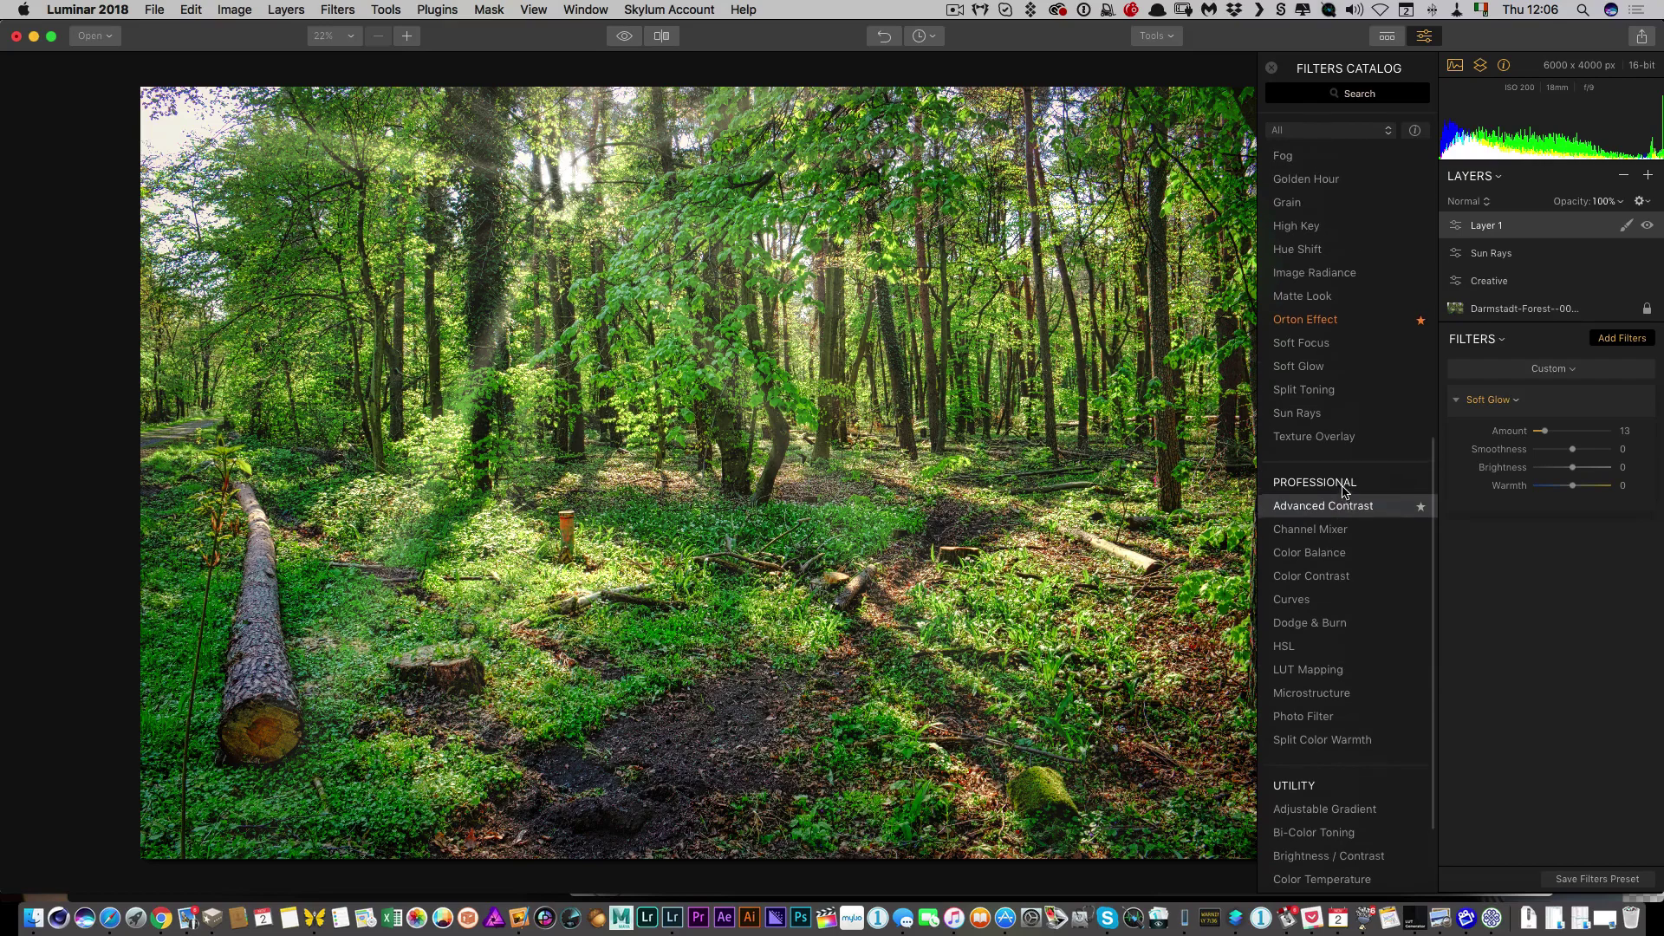
{"action": "left_click", "coordinate": [1323, 276]}
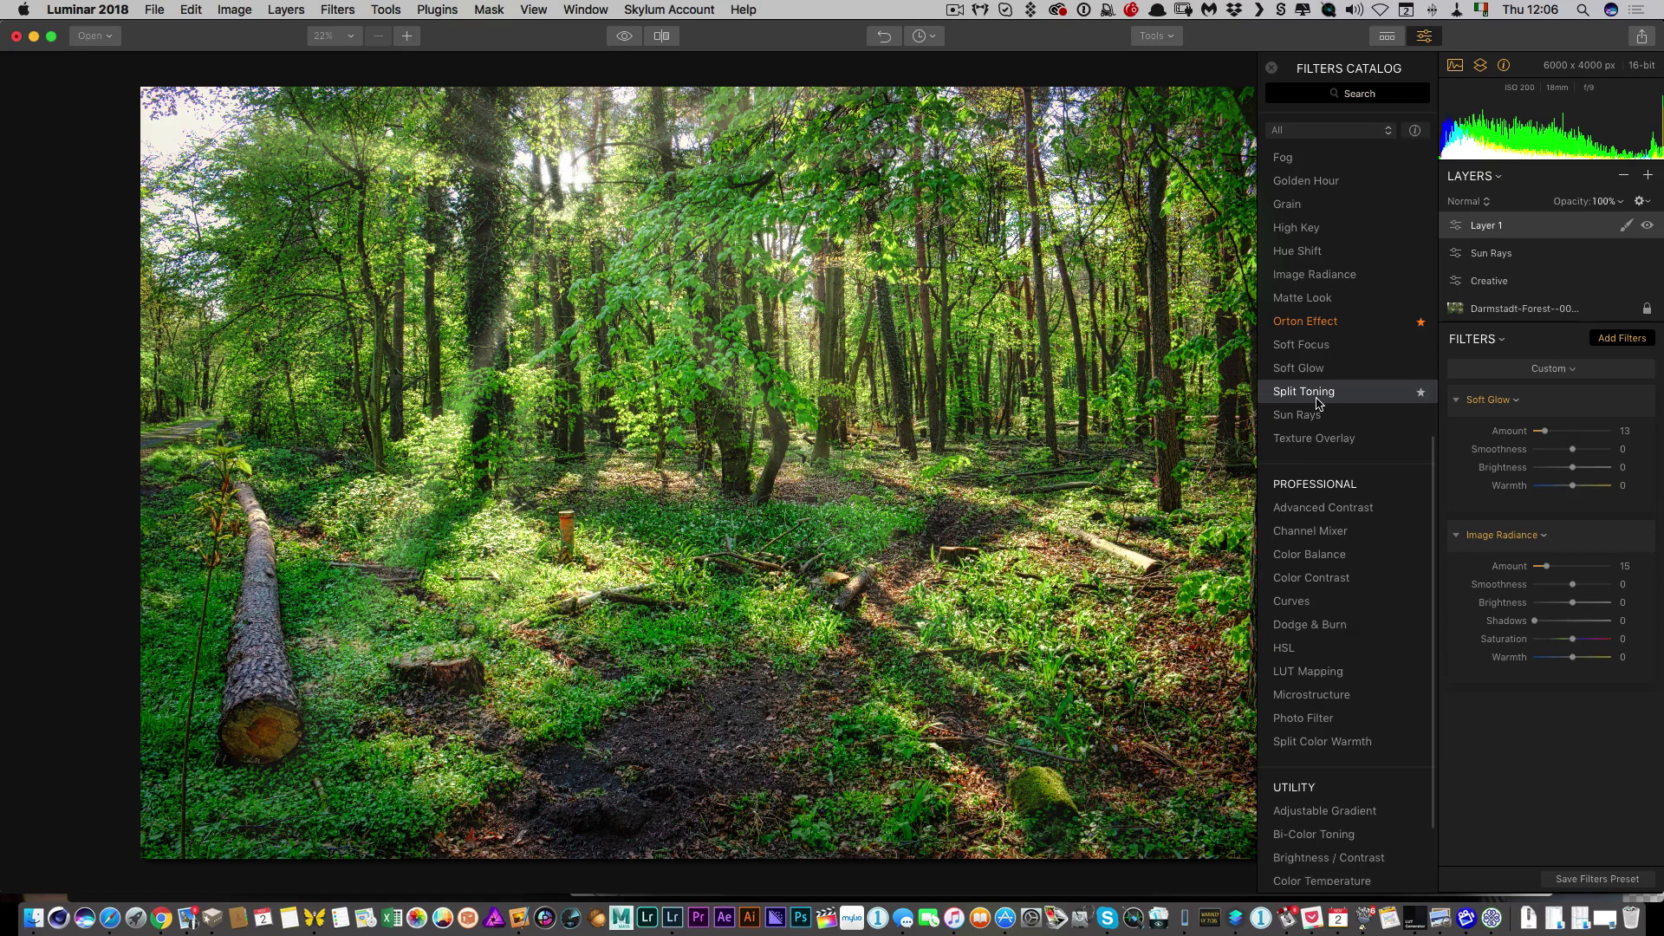
{"action": "left_click", "coordinate": [1329, 328]}
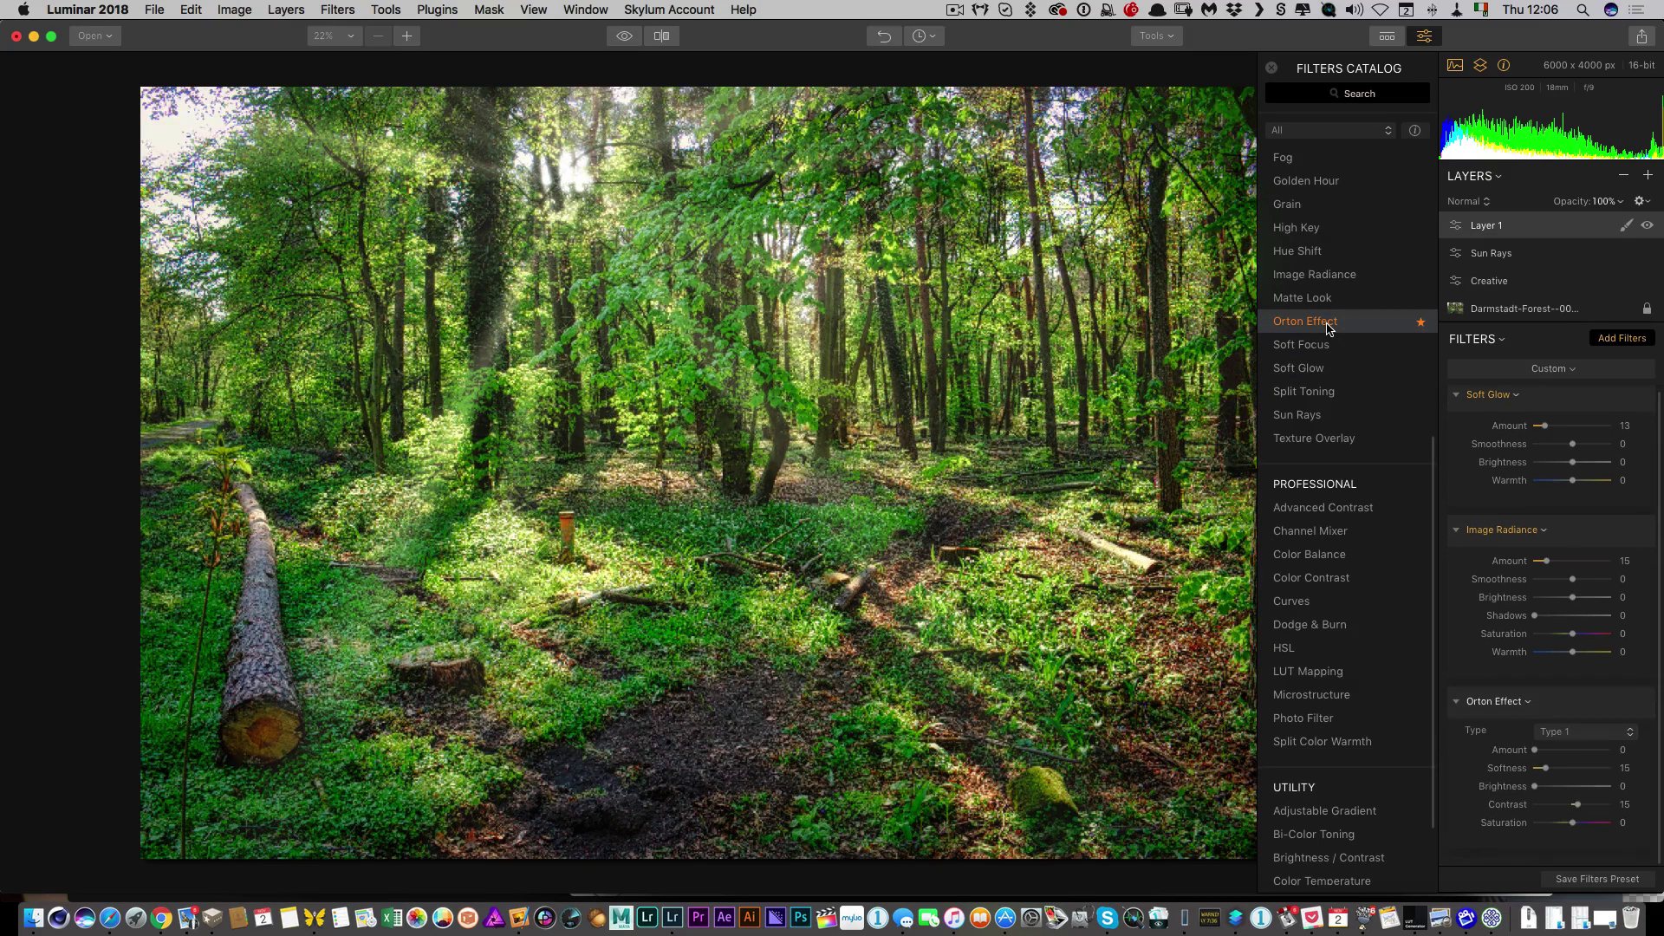
{"action": "left_click", "coordinate": [1532, 751]}
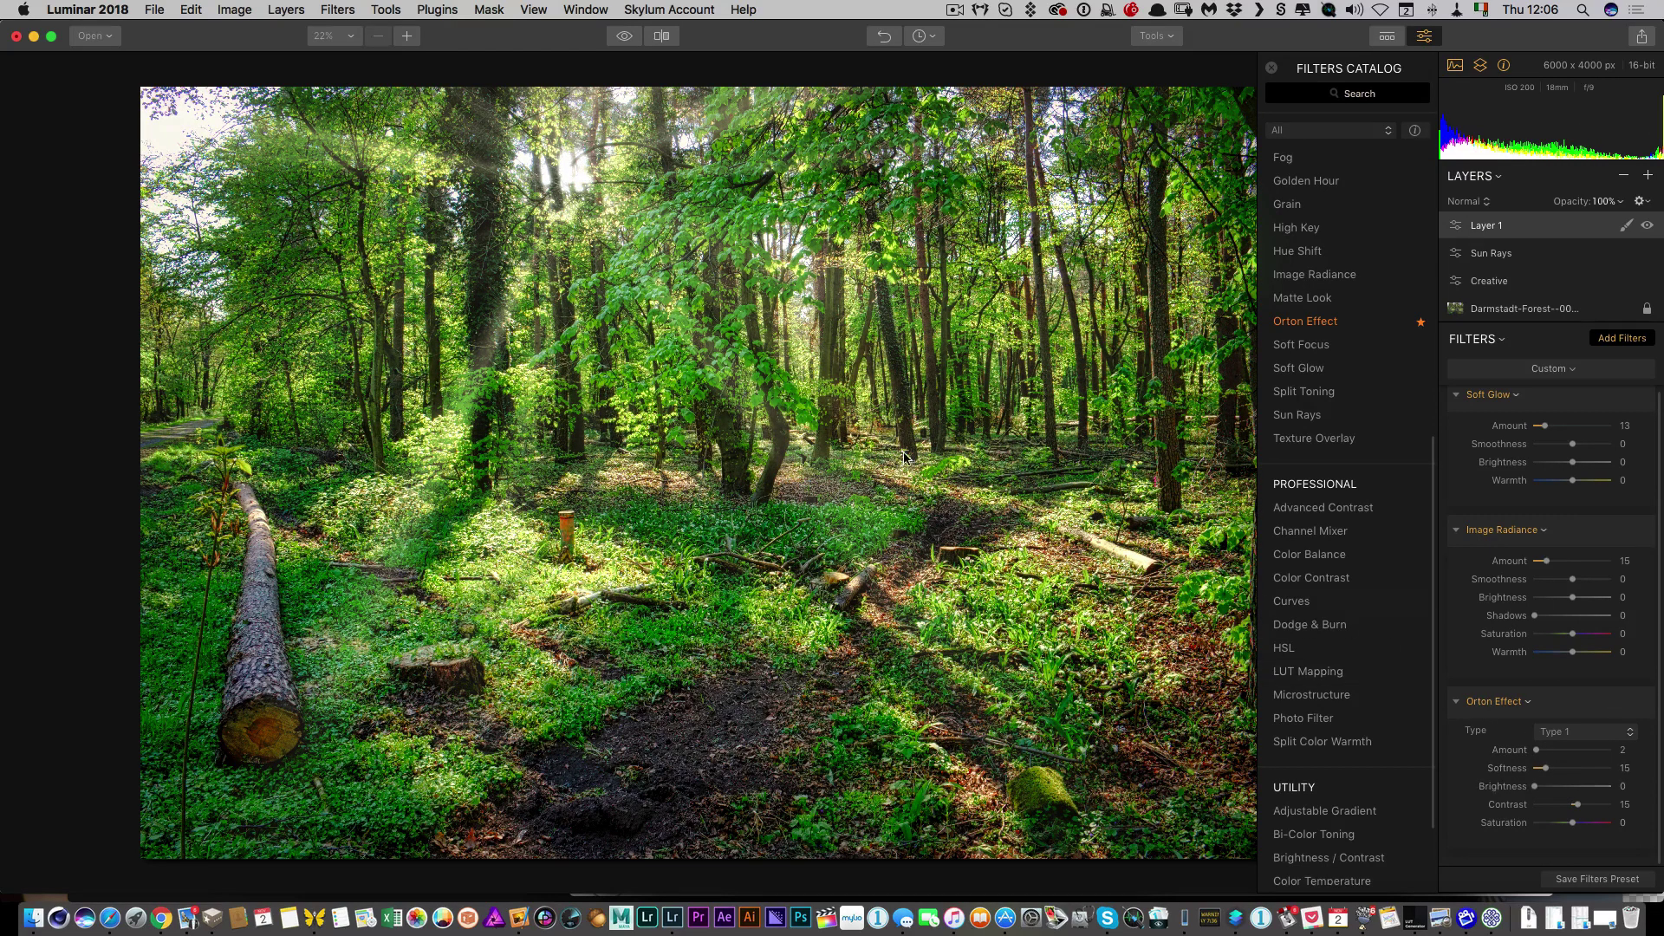
- Inspect the leaves and tree trunks at 100% zoom and return to the whole photo
{"action": "left_click", "coordinate": [658, 290]}
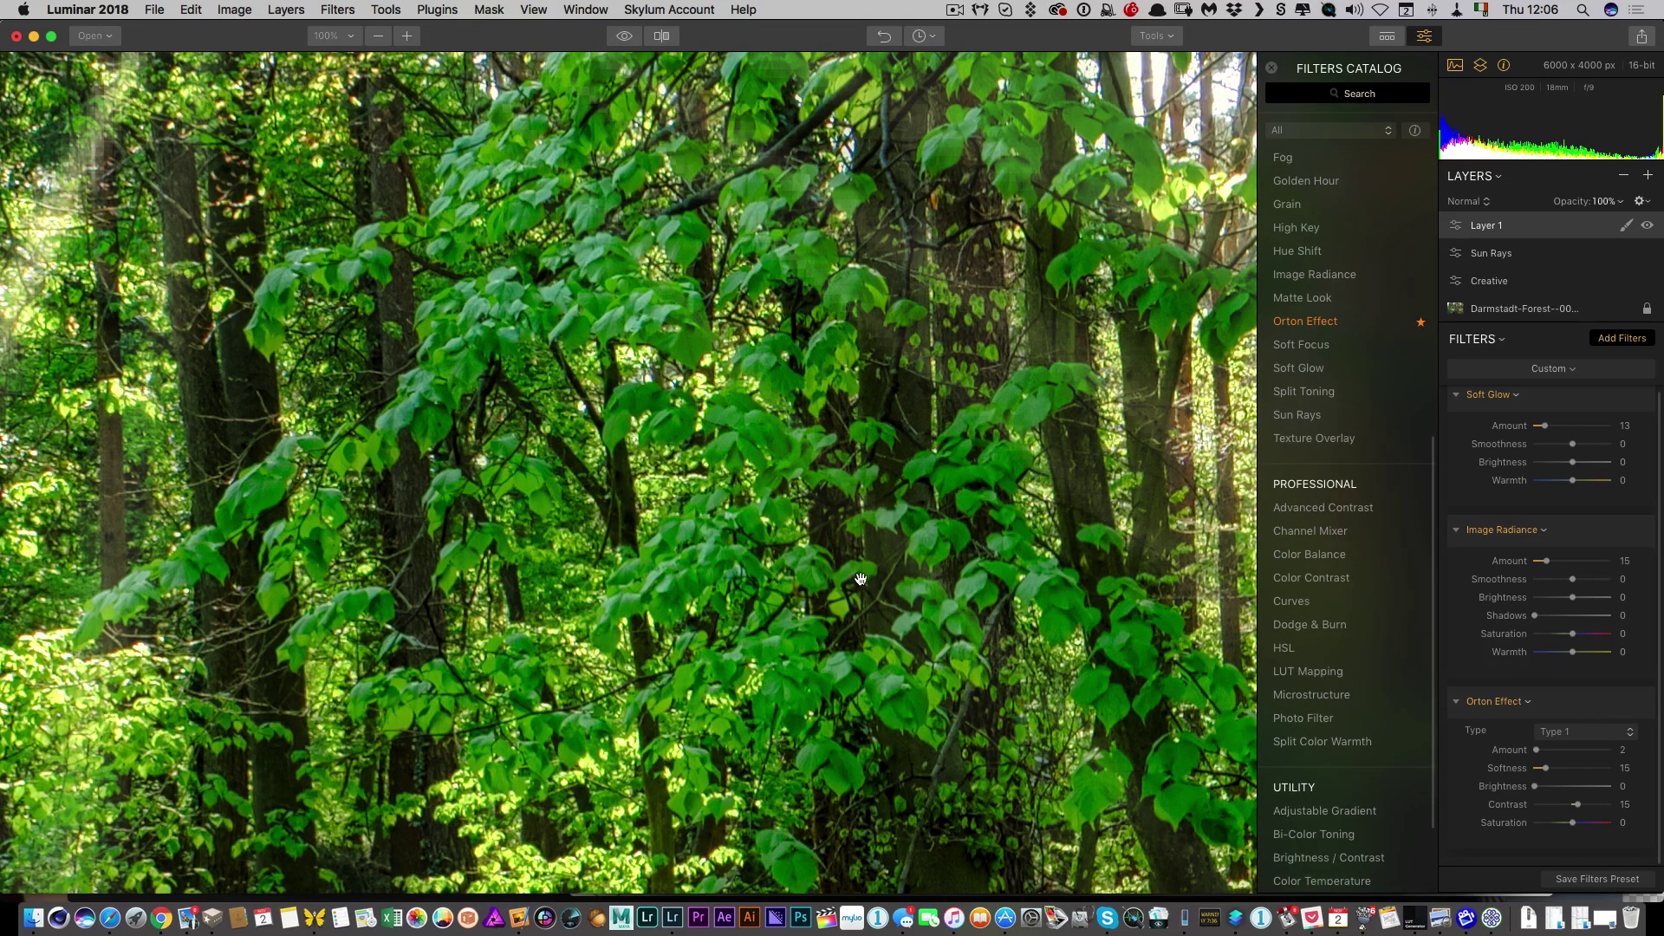
{"action": "scroll", "coordinate": [858, 577], "scroll_direction": "down", "scroll_amount": 10}
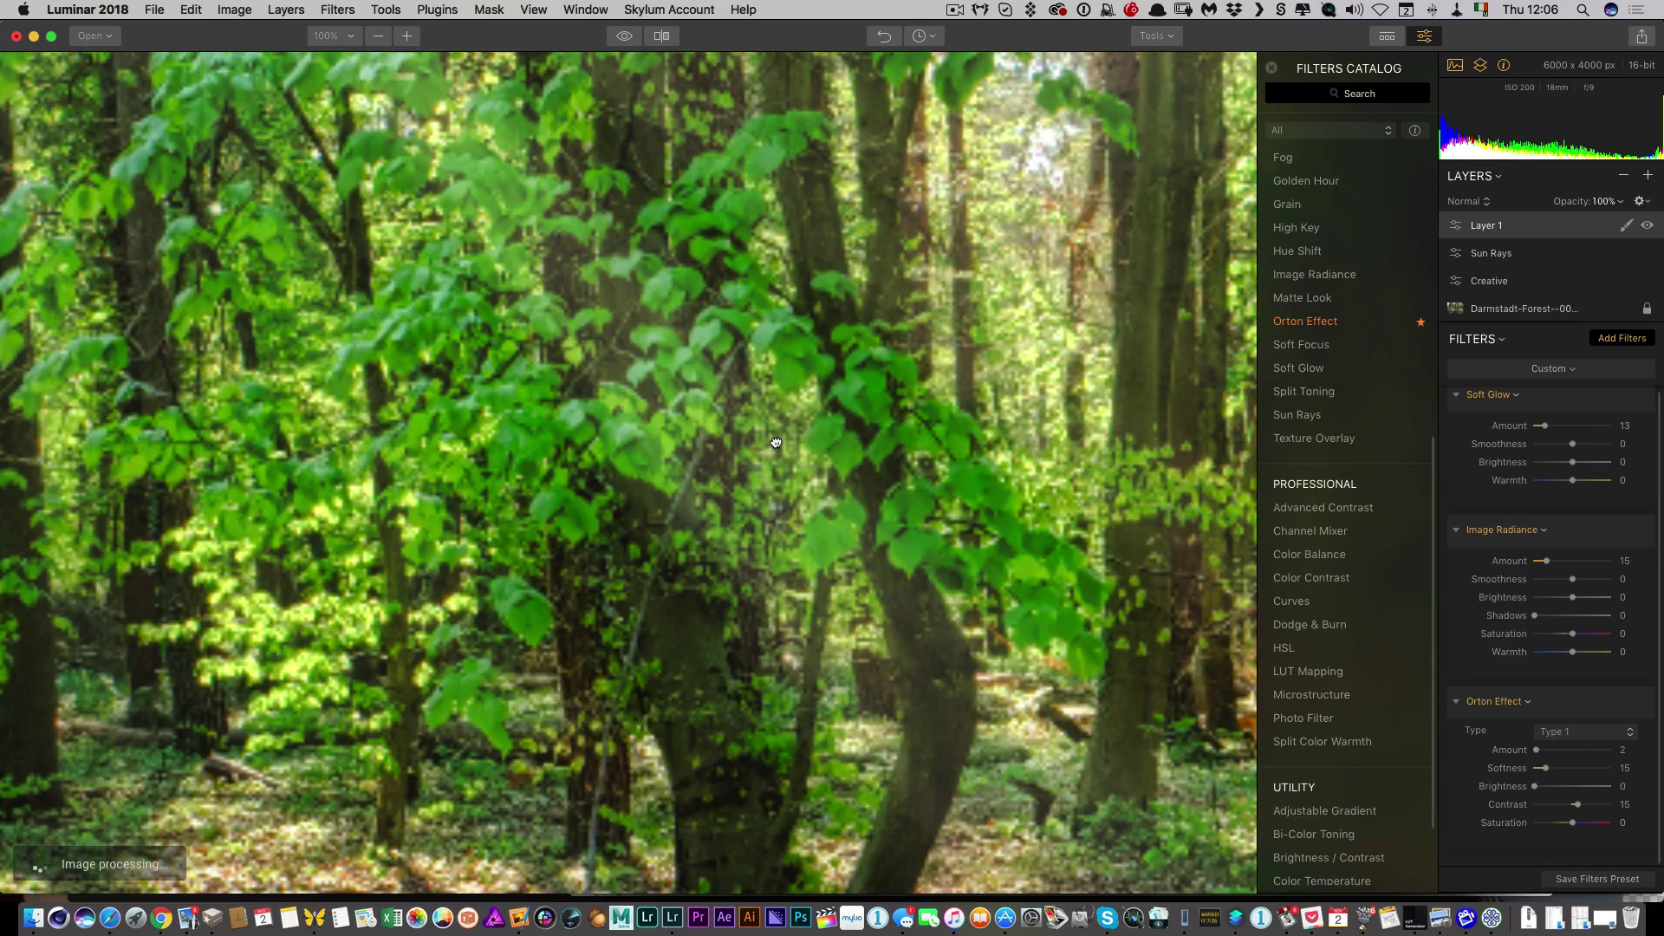
{"action": "key", "text": "super+0"}
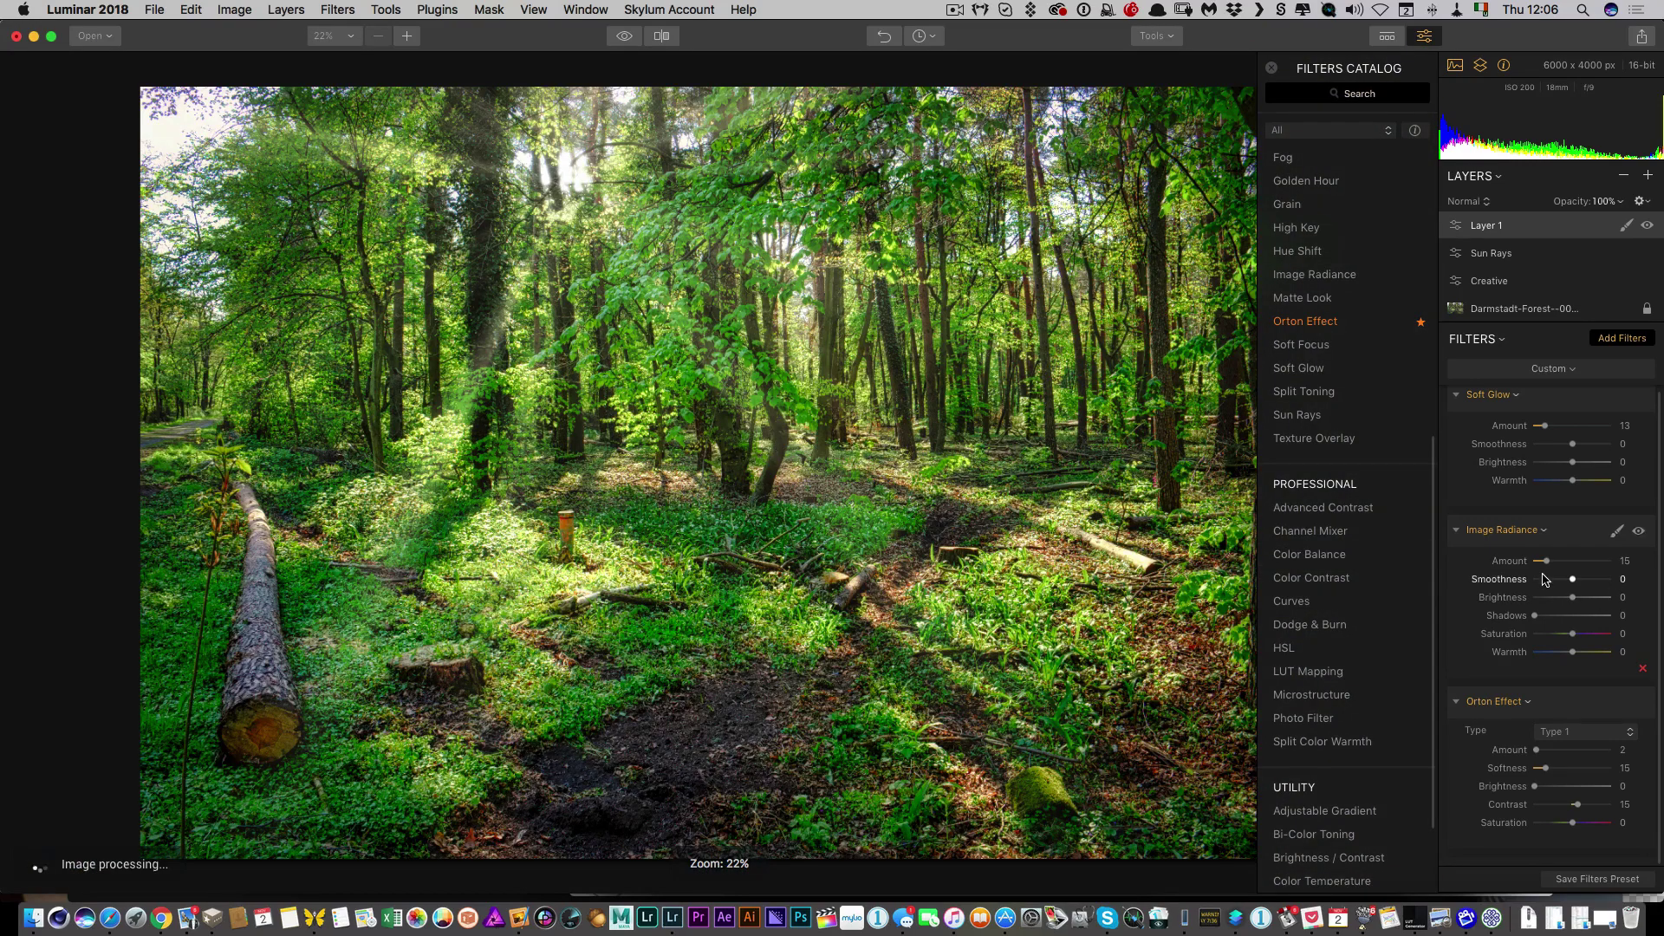
- Collapse the settings of the Image Radiance, Orton Effect and Soft Glow filters
{"action": "left_click", "coordinate": [1456, 532]}
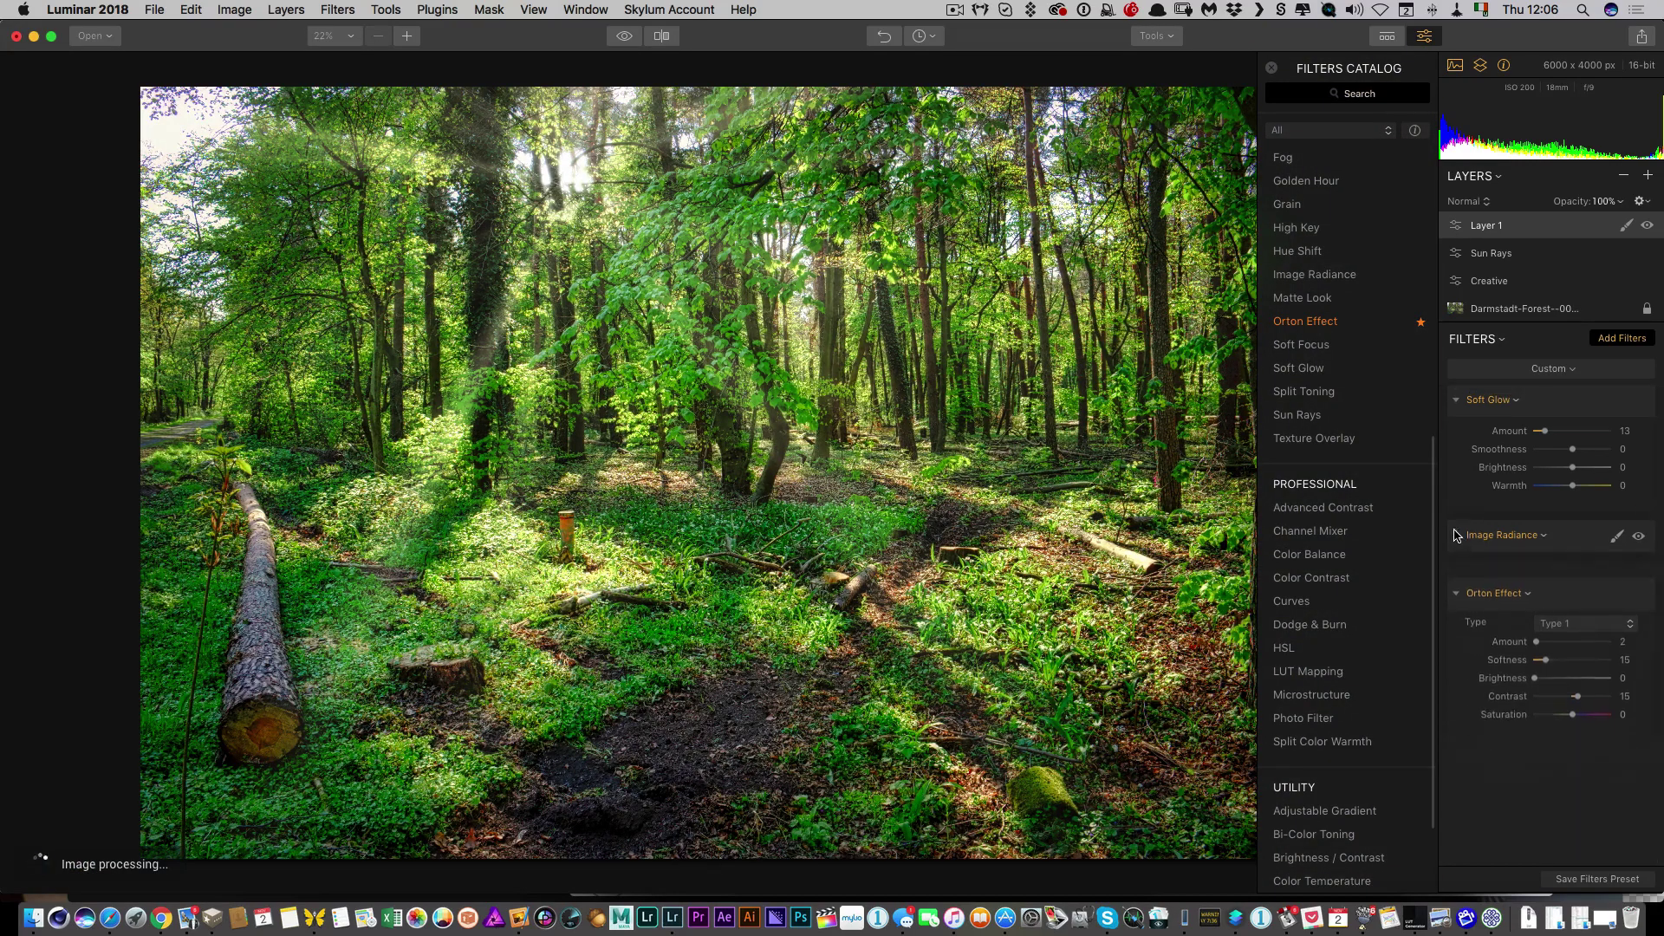
{"action": "left_click", "coordinate": [1456, 592]}
{"action": "left_click", "coordinate": [1456, 399]}
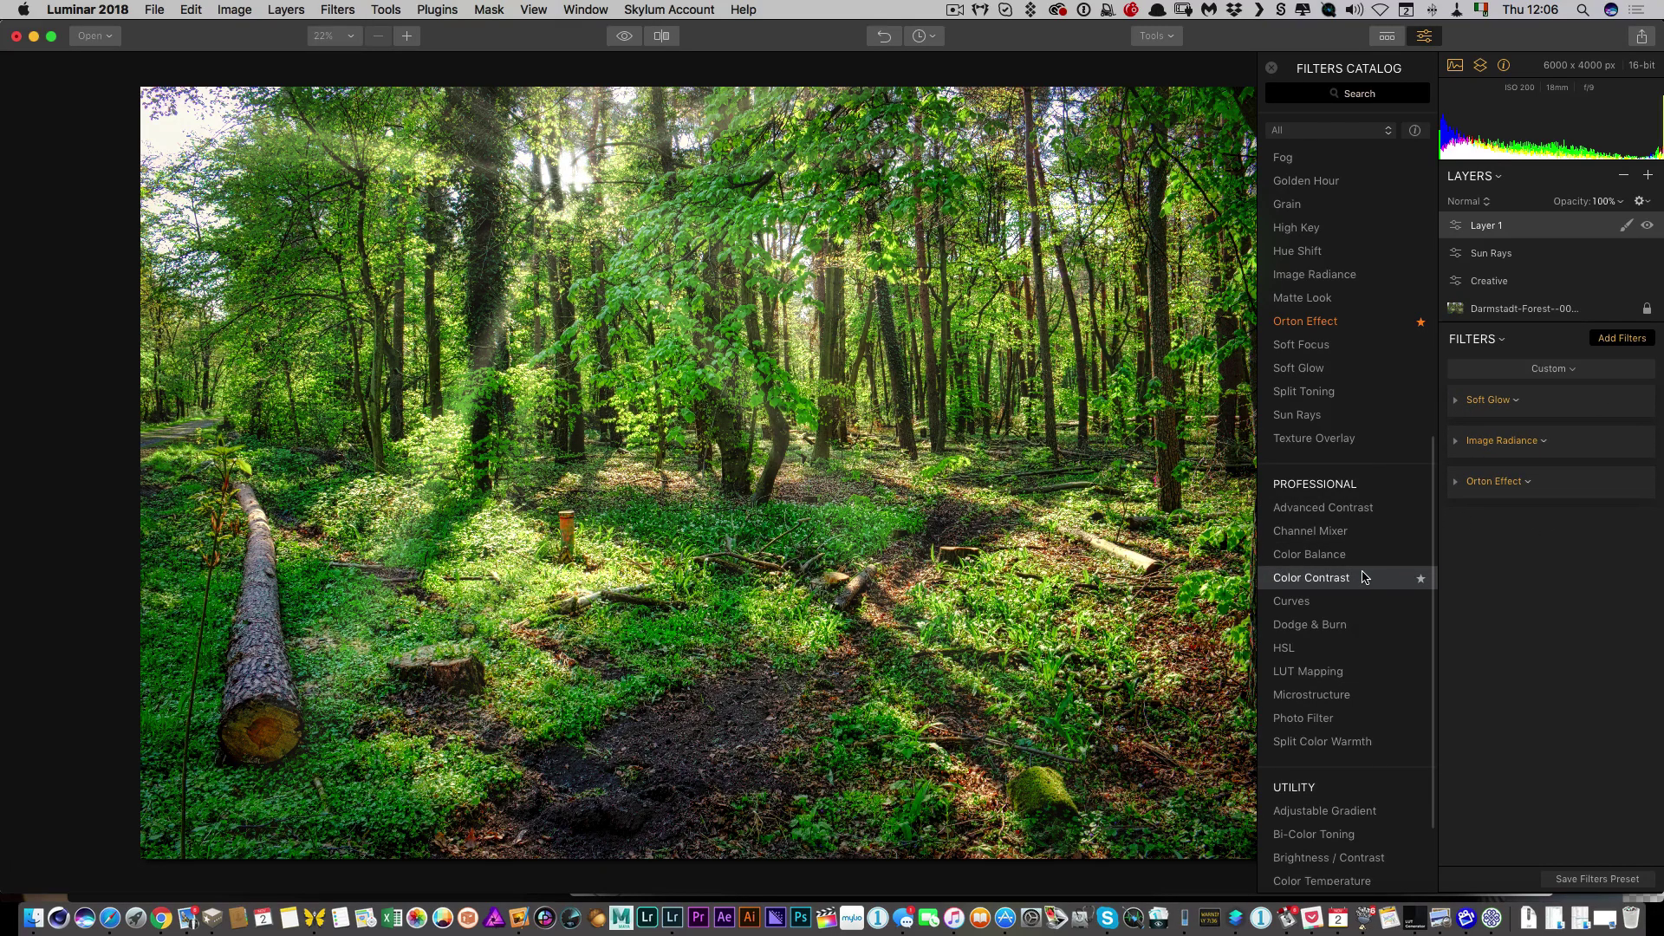
- Add the Grain filter to the top layer and set its Amount to 12 and Size to 13
{"action": "scroll", "coordinate": [1363, 577], "scroll_direction": "down", "scroll_amount": 4}
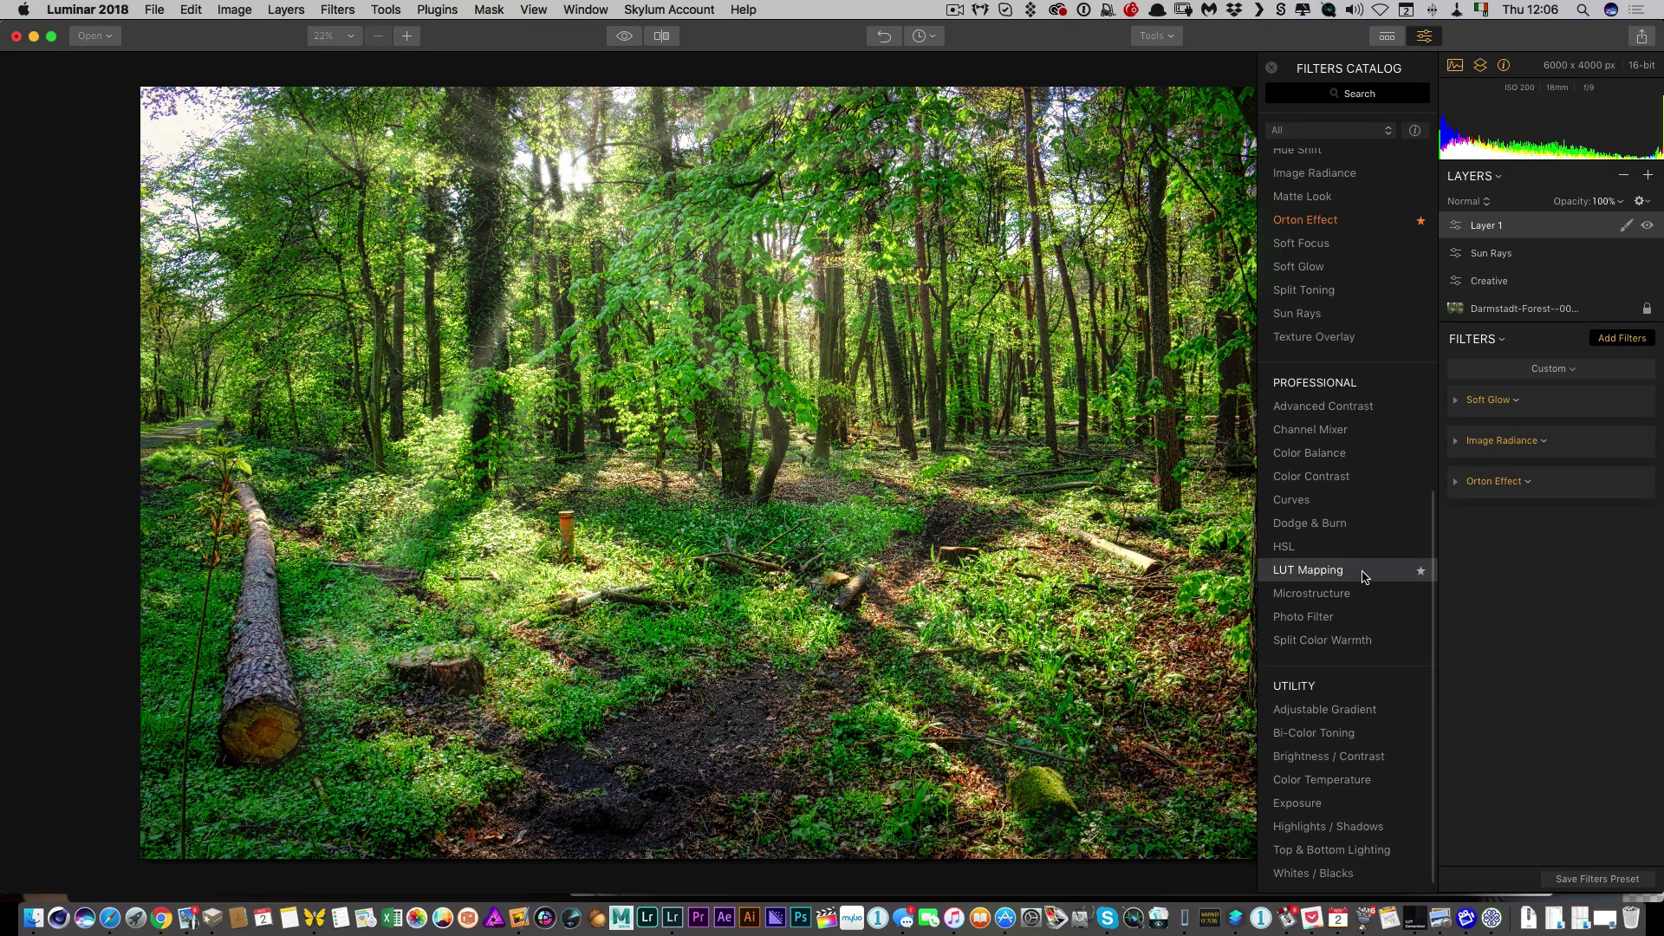
{"action": "scroll", "coordinate": [1378, 544], "scroll_direction": "up", "scroll_amount": 9}
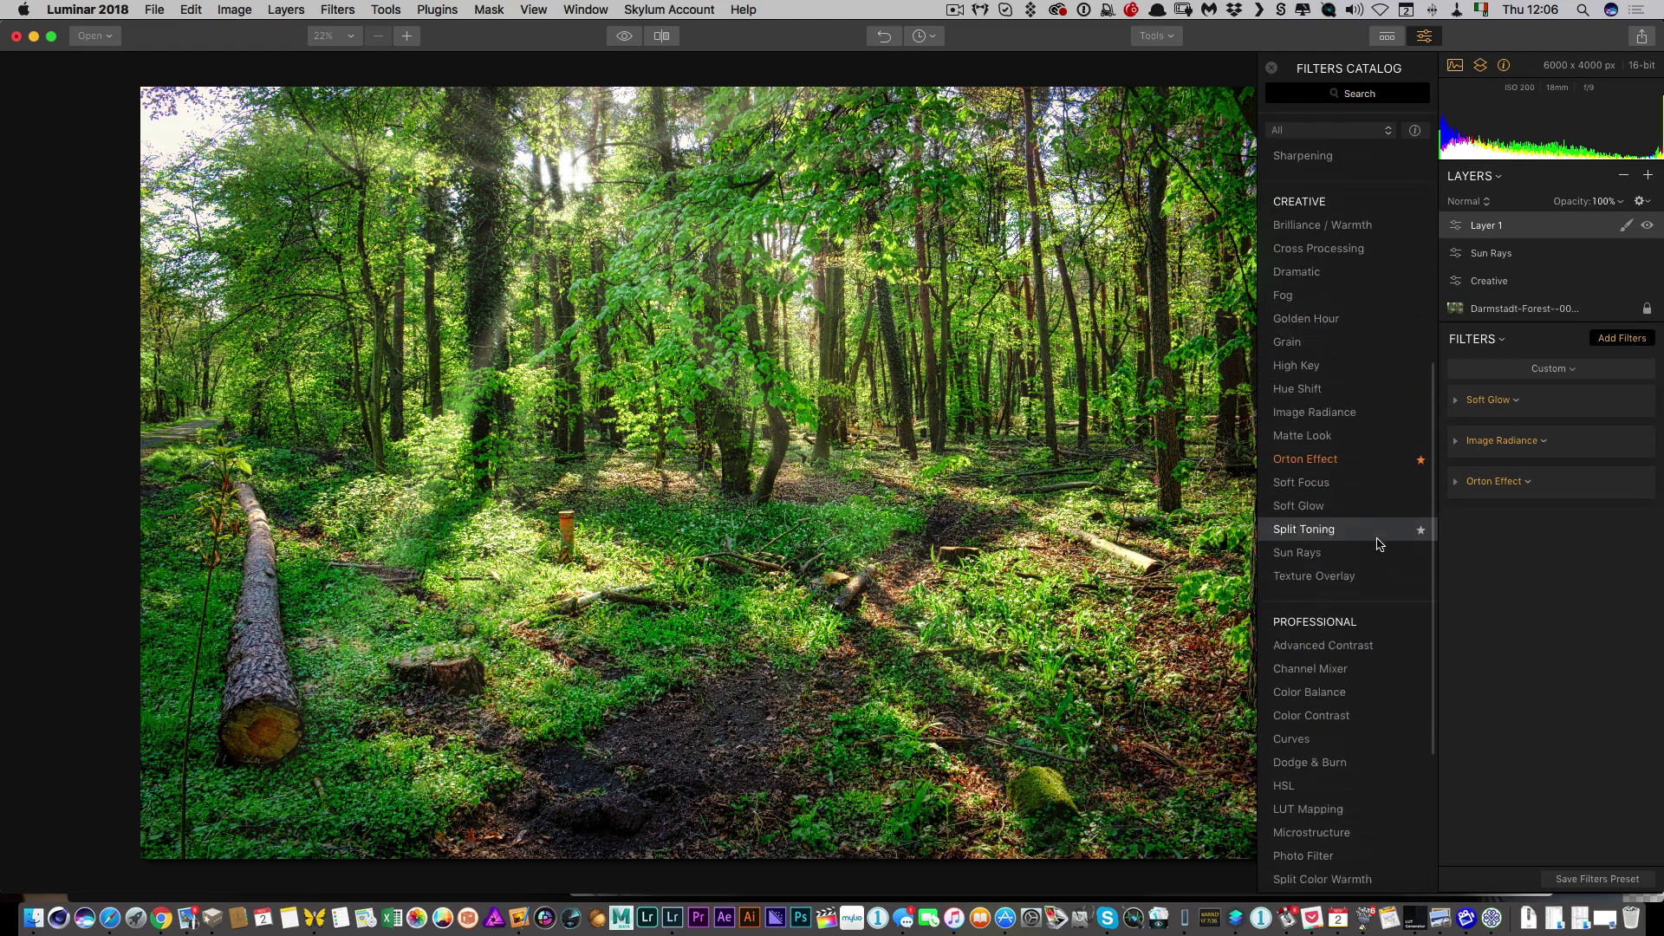
{"action": "scroll", "coordinate": [1360, 502], "scroll_direction": "up", "scroll_amount": 2}
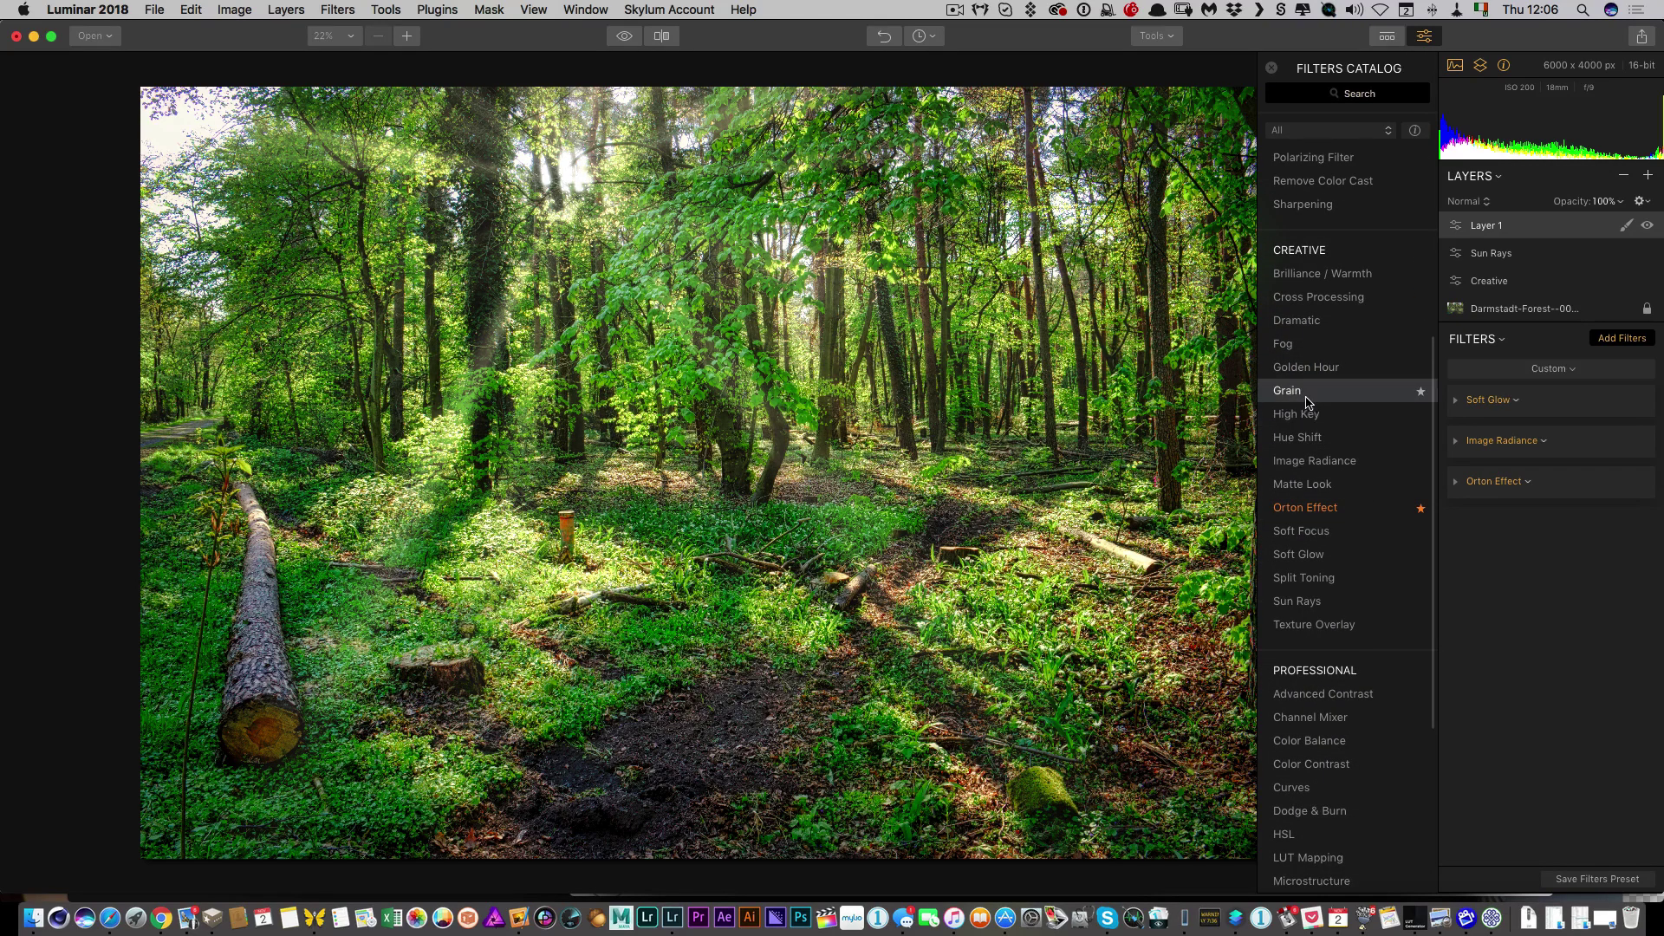
{"action": "left_click", "coordinate": [1301, 396]}
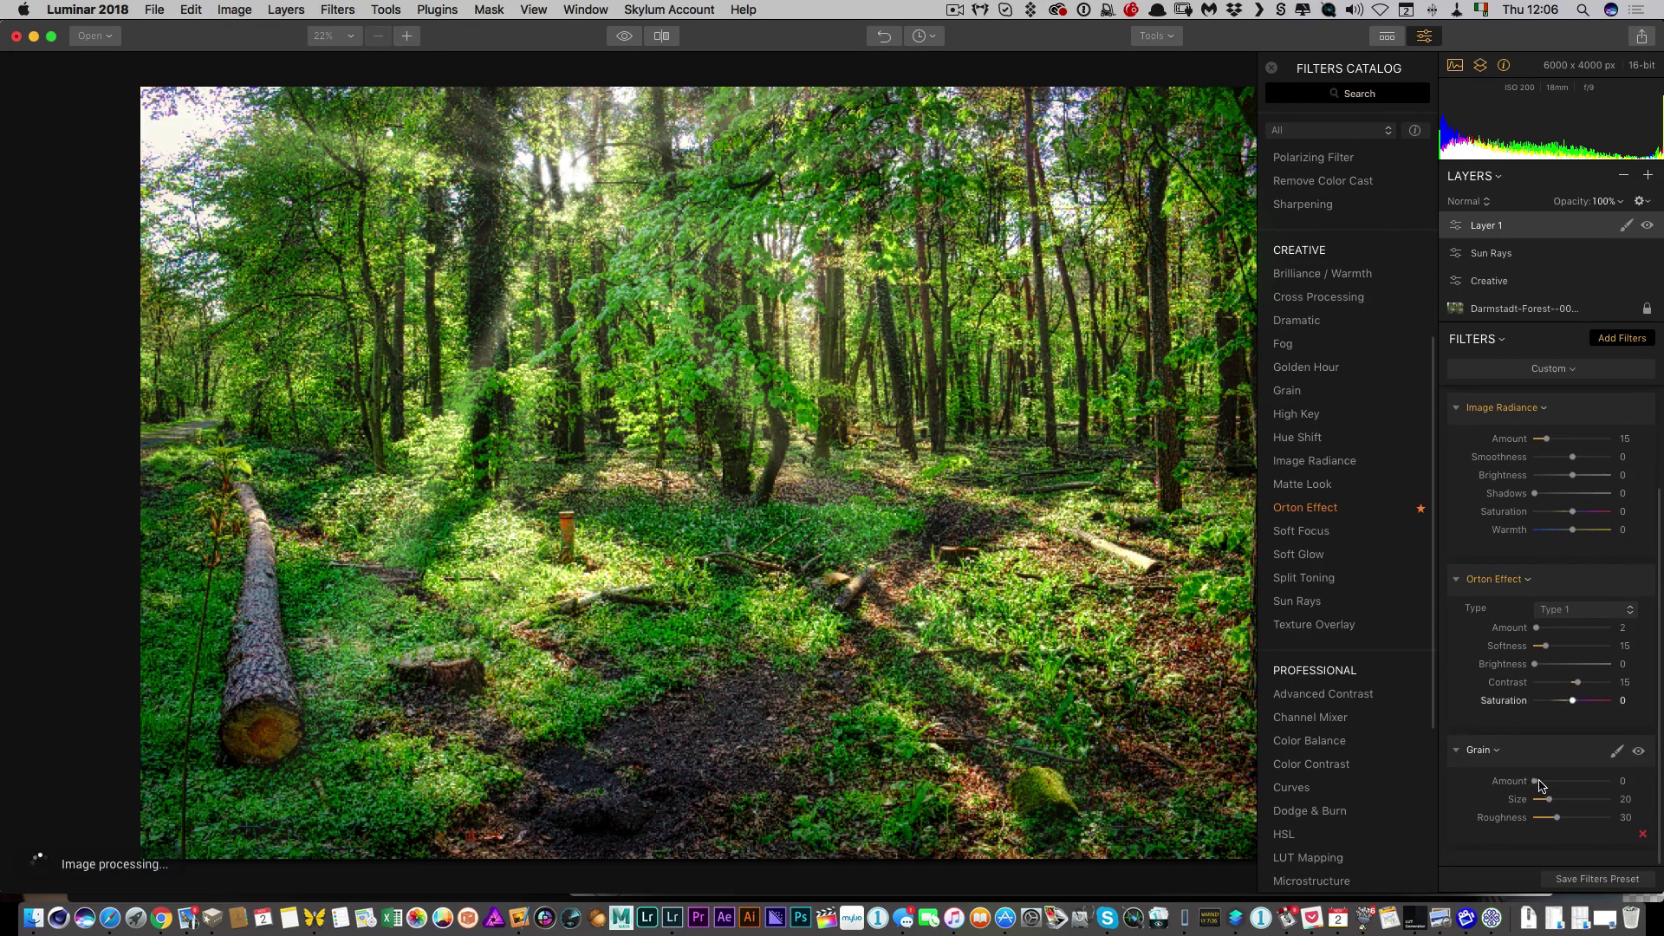
{"action": "left_click_drag", "start_coordinate": [1534, 786], "coordinate": [1545, 805]}
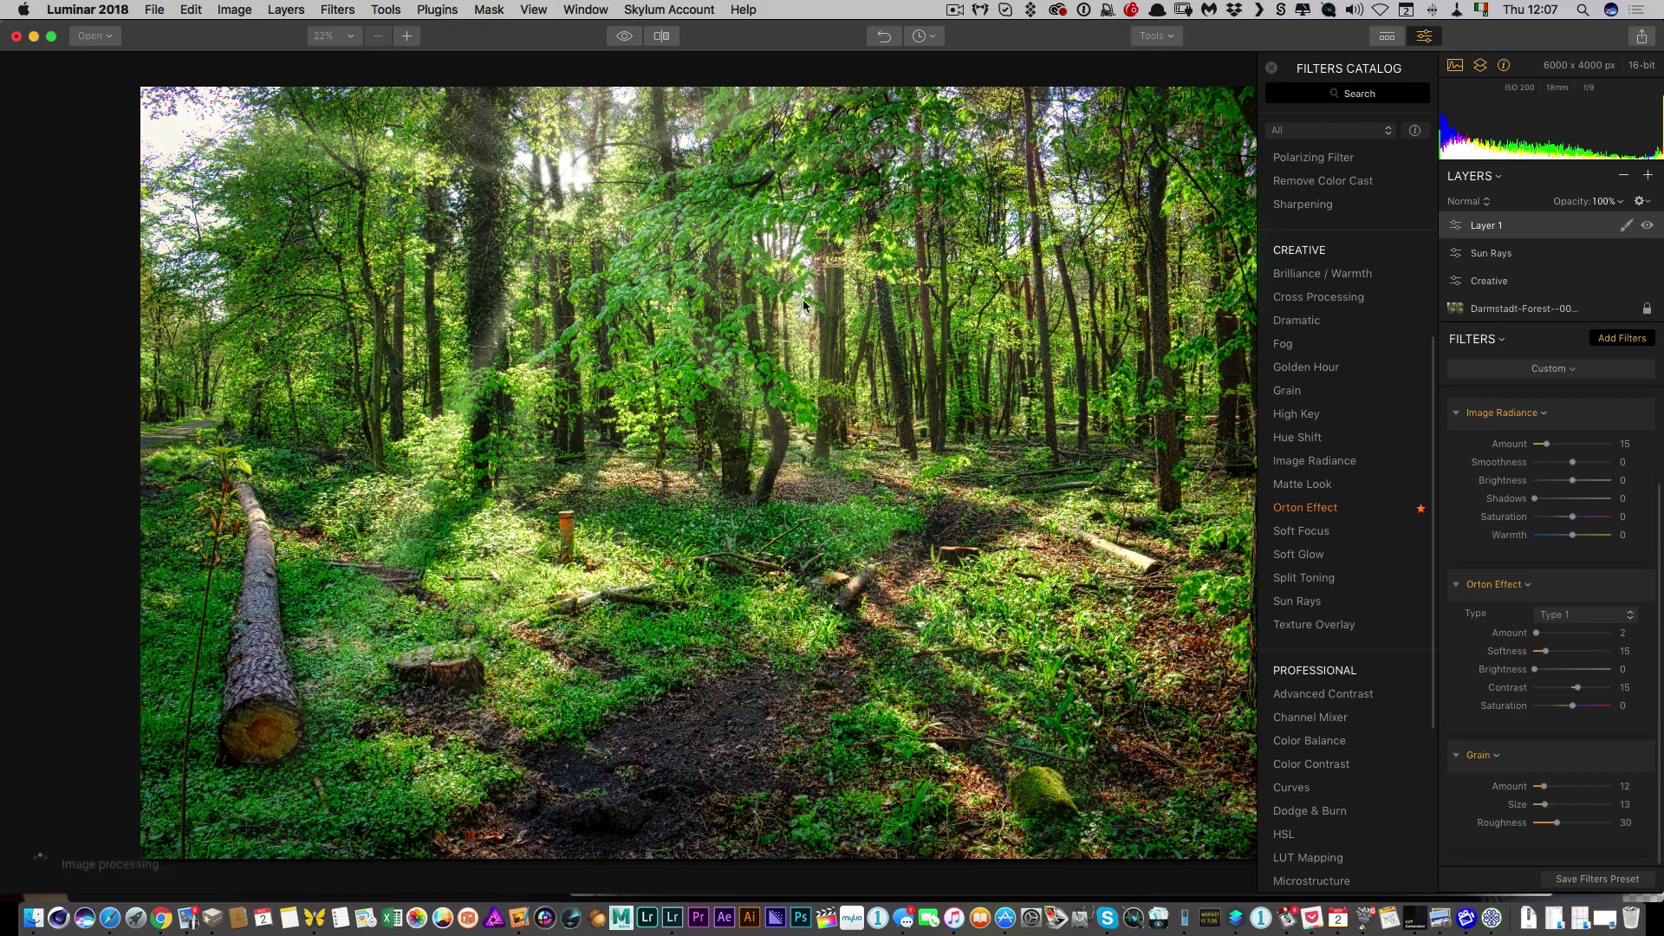
- Set the Grain filter's Amount to 20, judging the grain on the trees at 100% zoom
{"action": "left_click", "coordinate": [749, 324]}
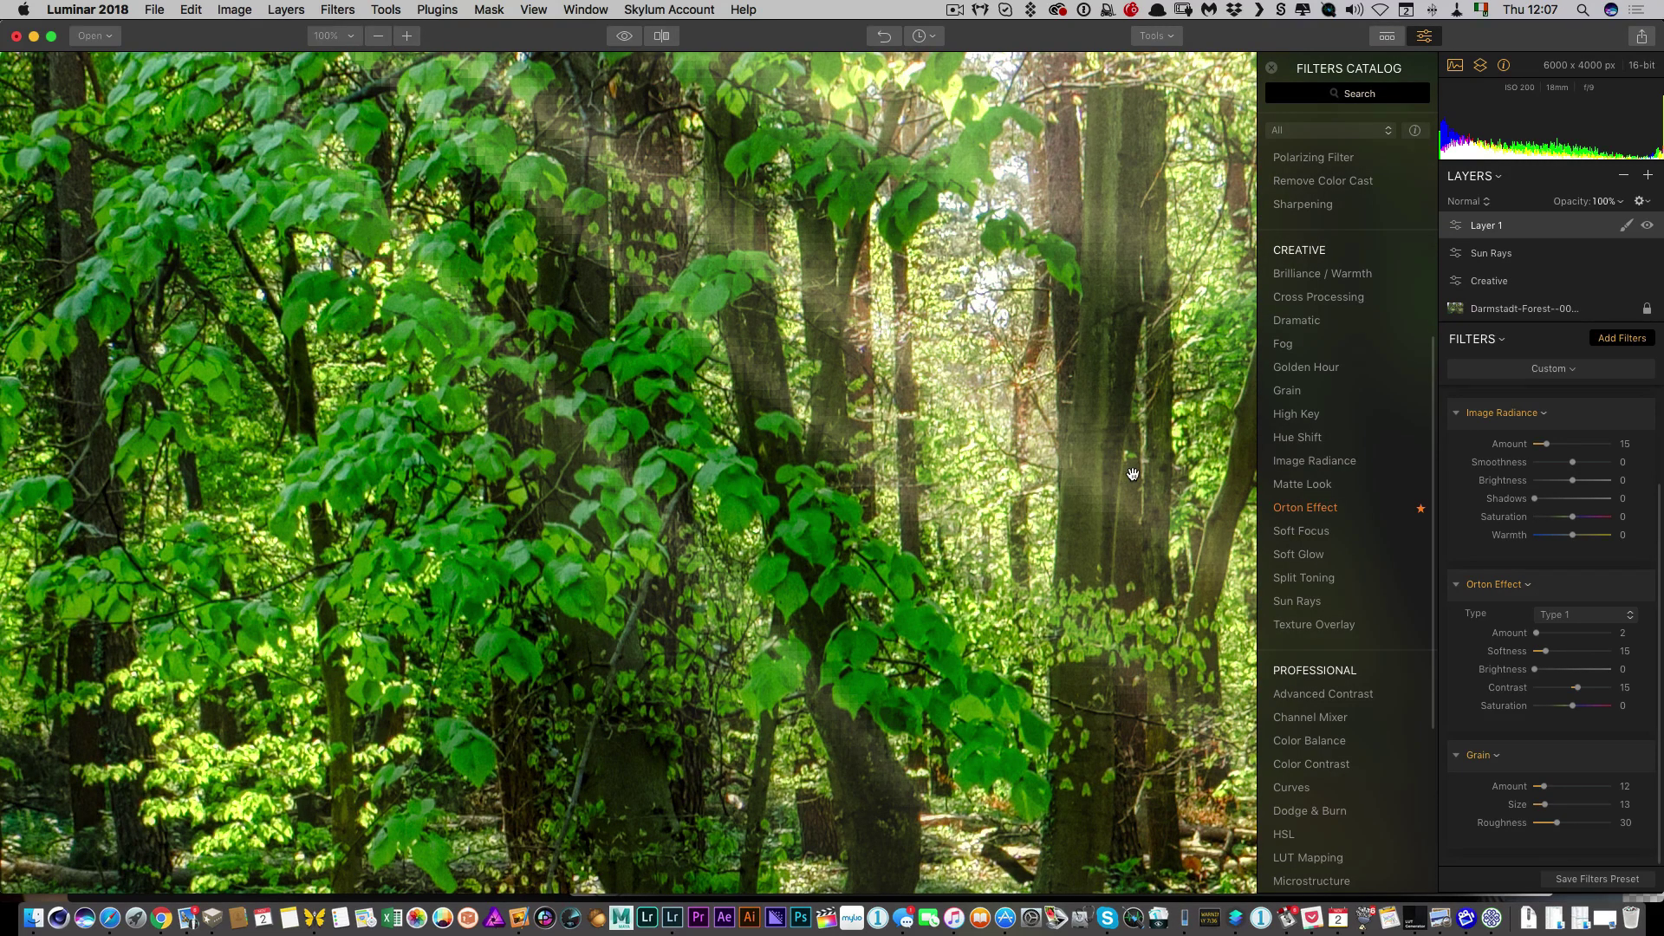
{"action": "left_click_drag", "start_coordinate": [1543, 786], "coordinate": [1551, 789]}
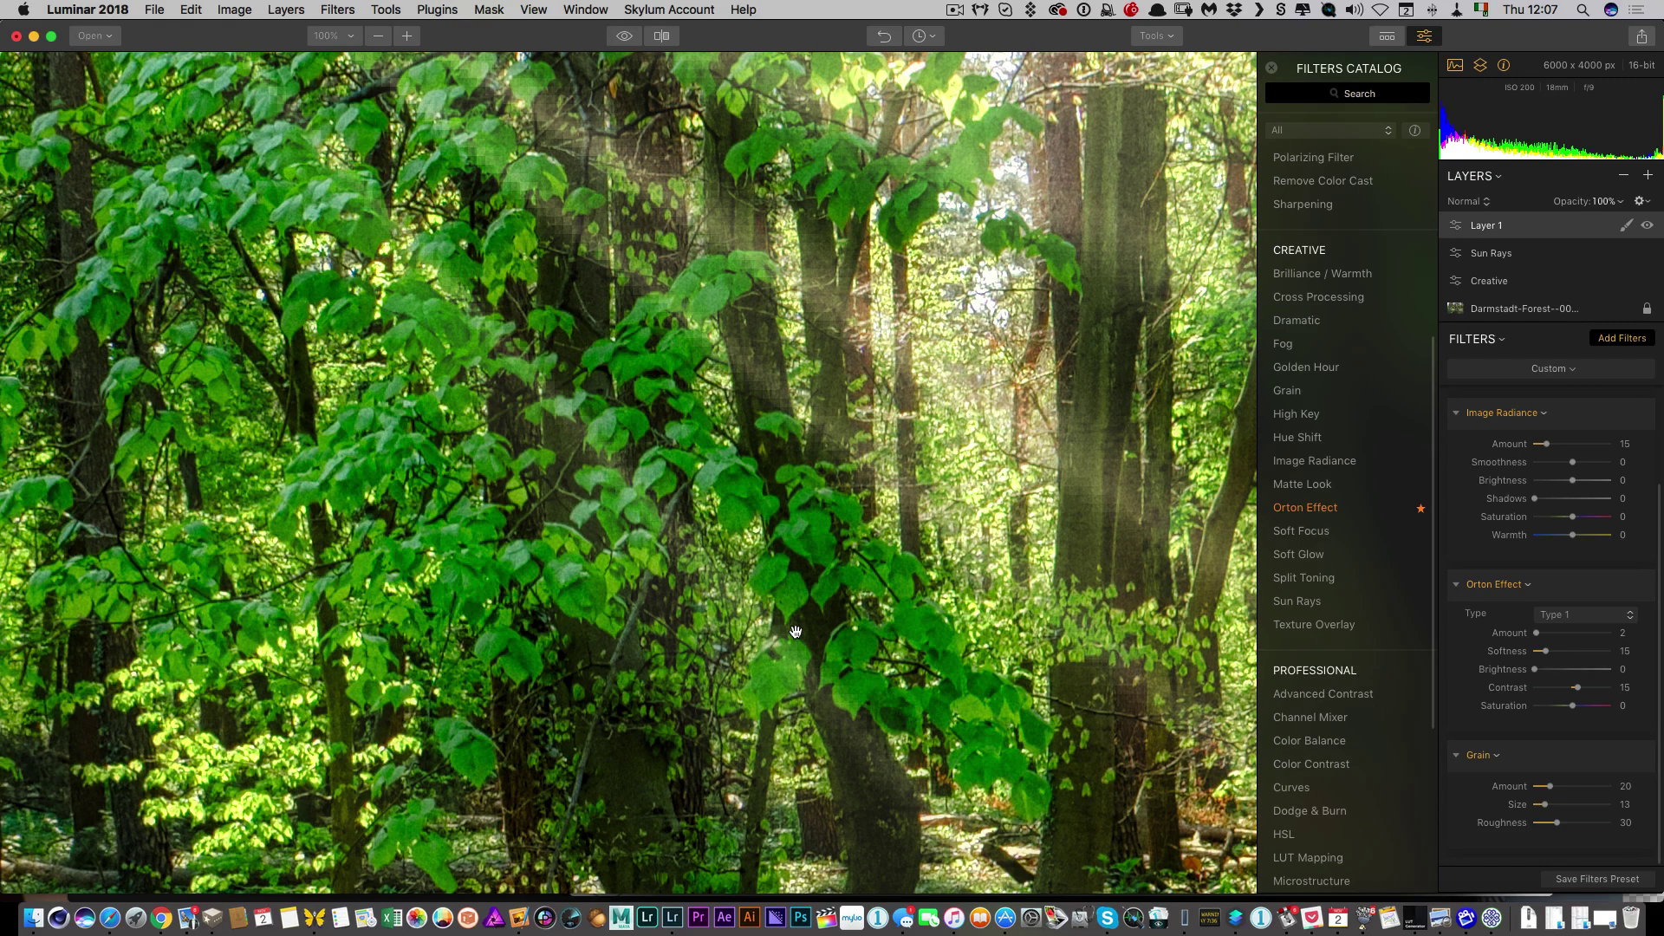
{"action": "left_click_drag", "start_coordinate": [611, 451], "coordinate": [725, 513]}
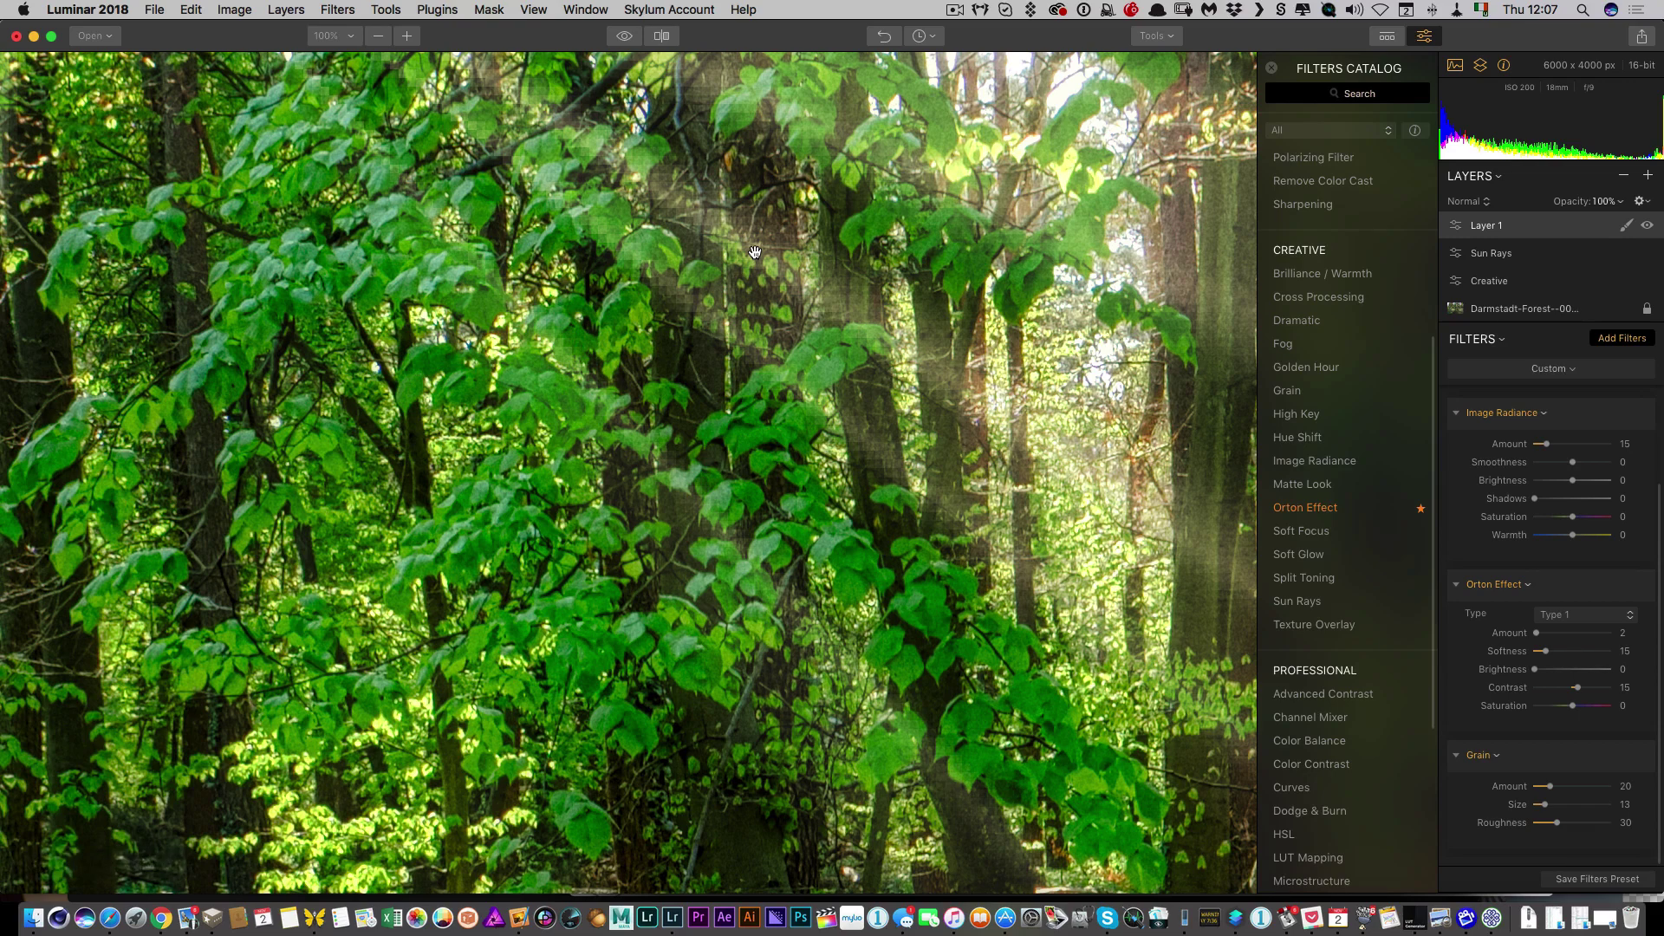
{"action": "key", "text": "super+0"}
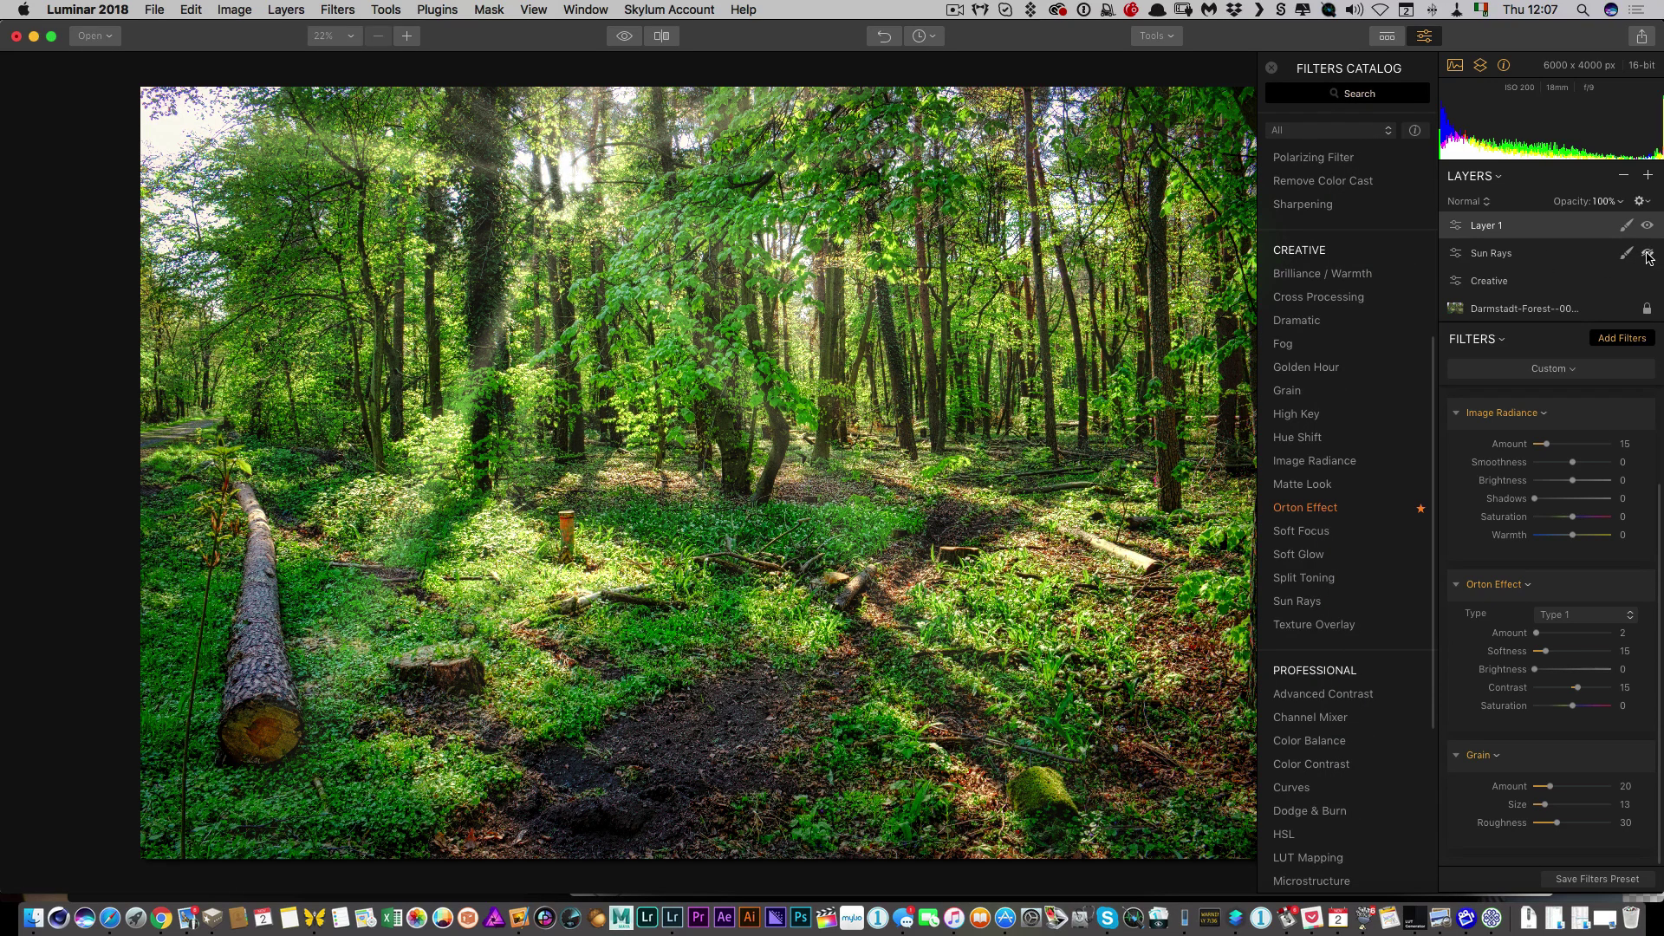
- Hide and show the Sun Rays layer to compare its effect on the photo
{"action": "left_click", "coordinate": [1647, 255]}
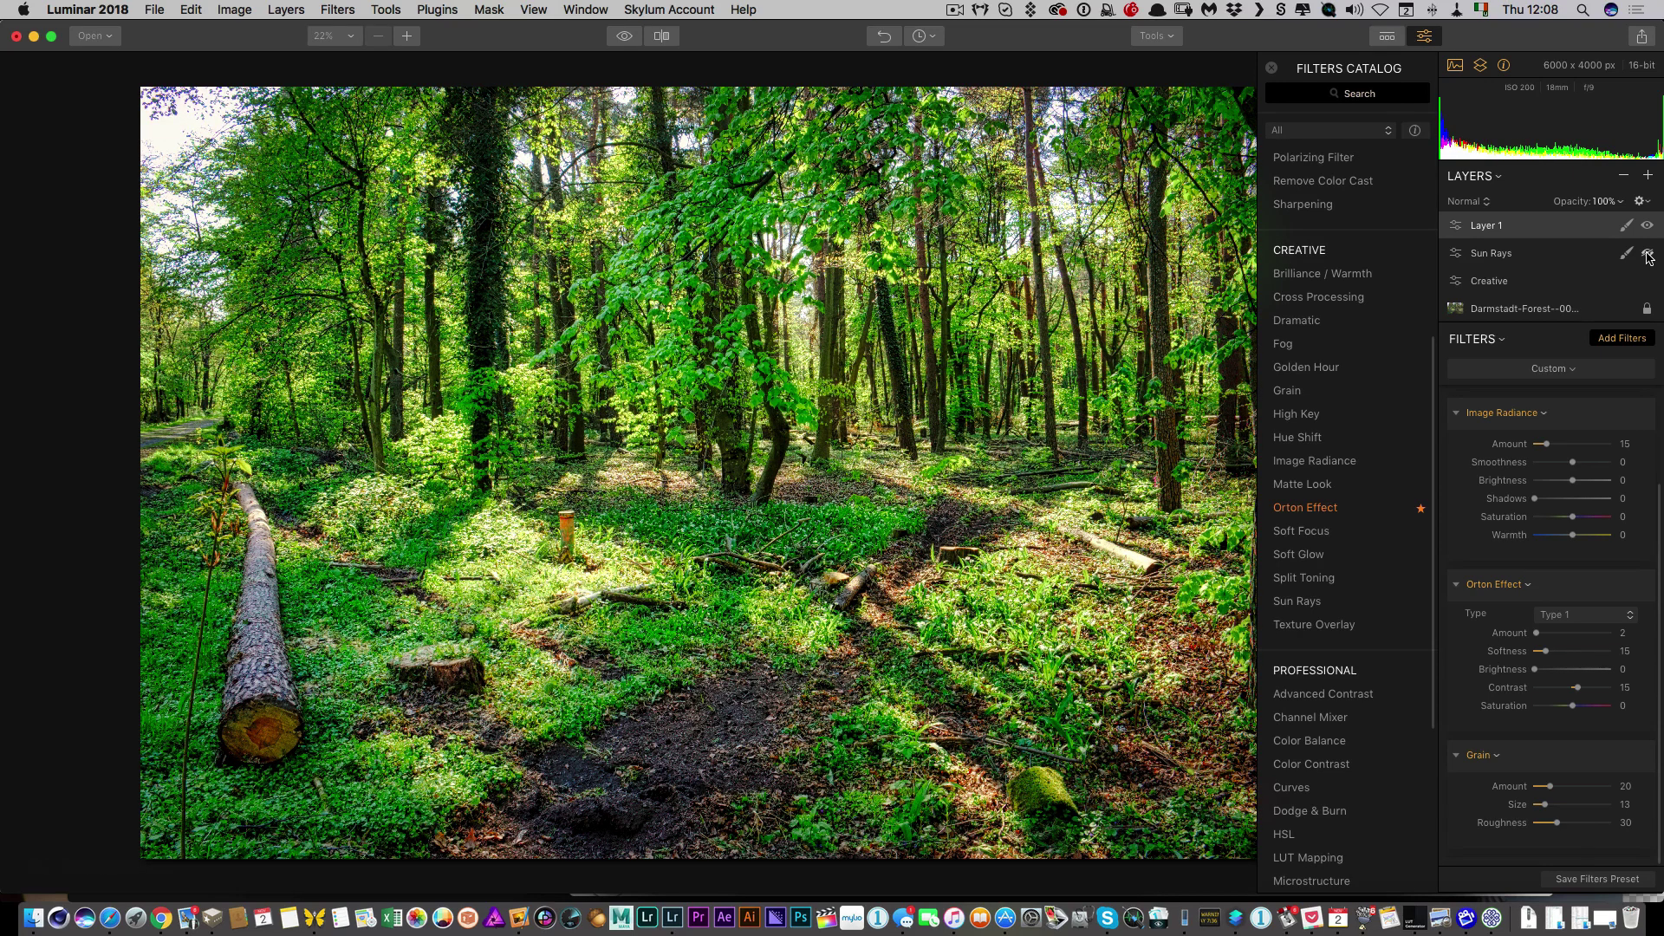
{"action": "left_click", "coordinate": [1648, 255]}
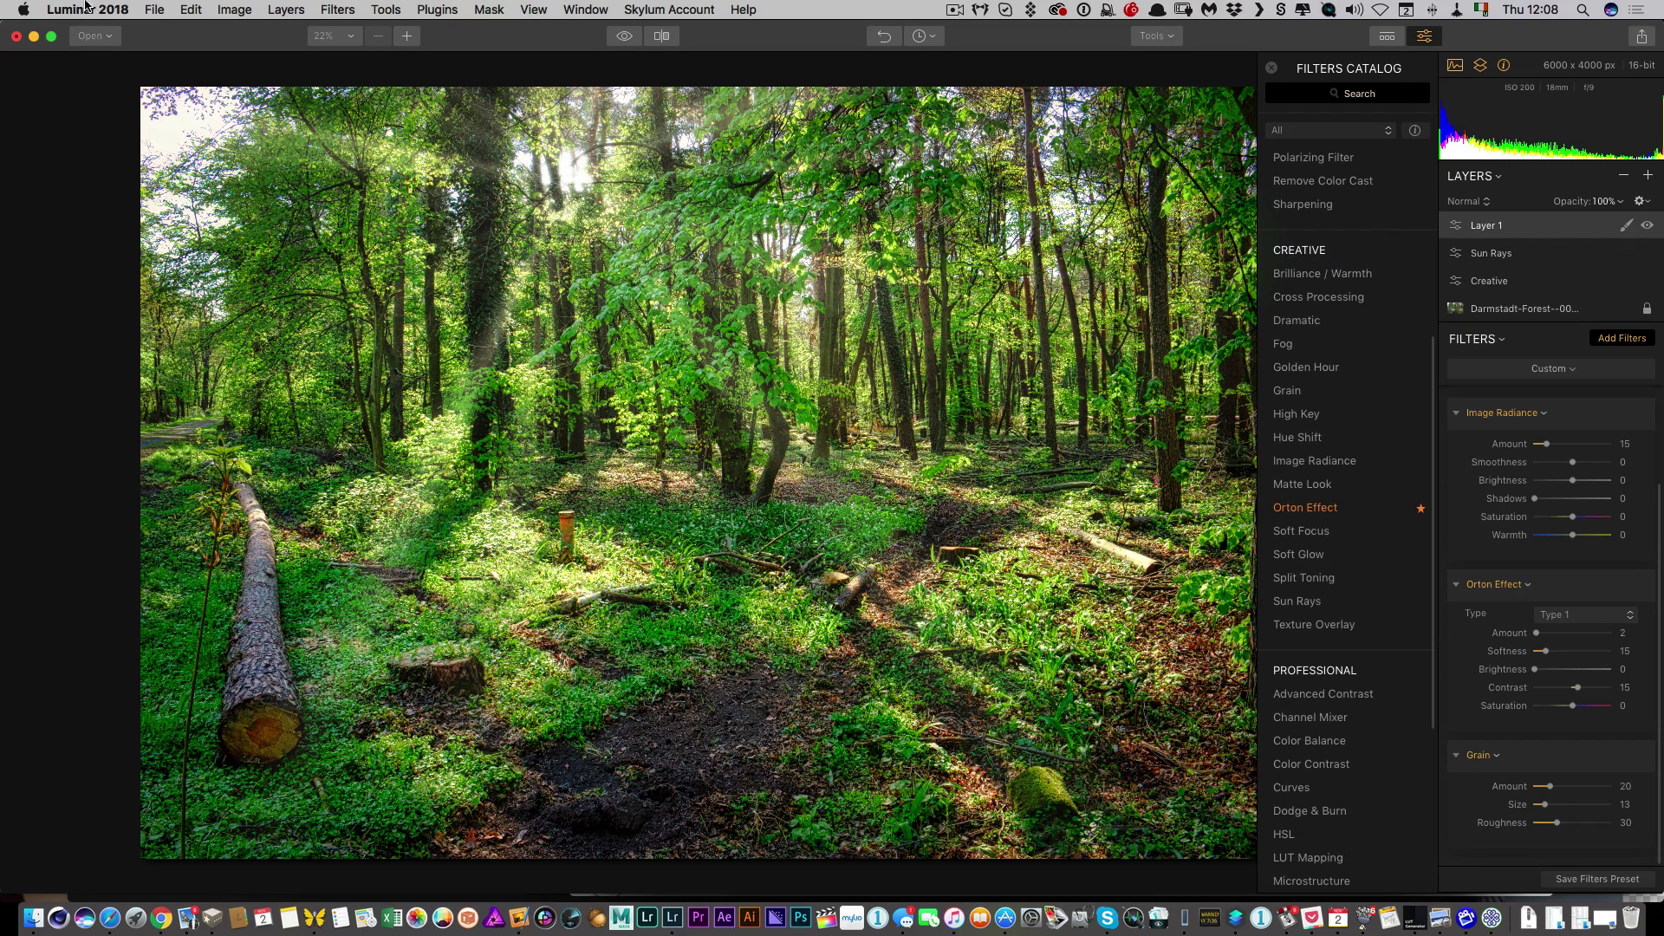
- Save the layered document in the LuminarTesting folder with original resources included, shortening its file name to Darmstadt-Forest-
{"action": "left_click", "coordinate": [155, 9]}
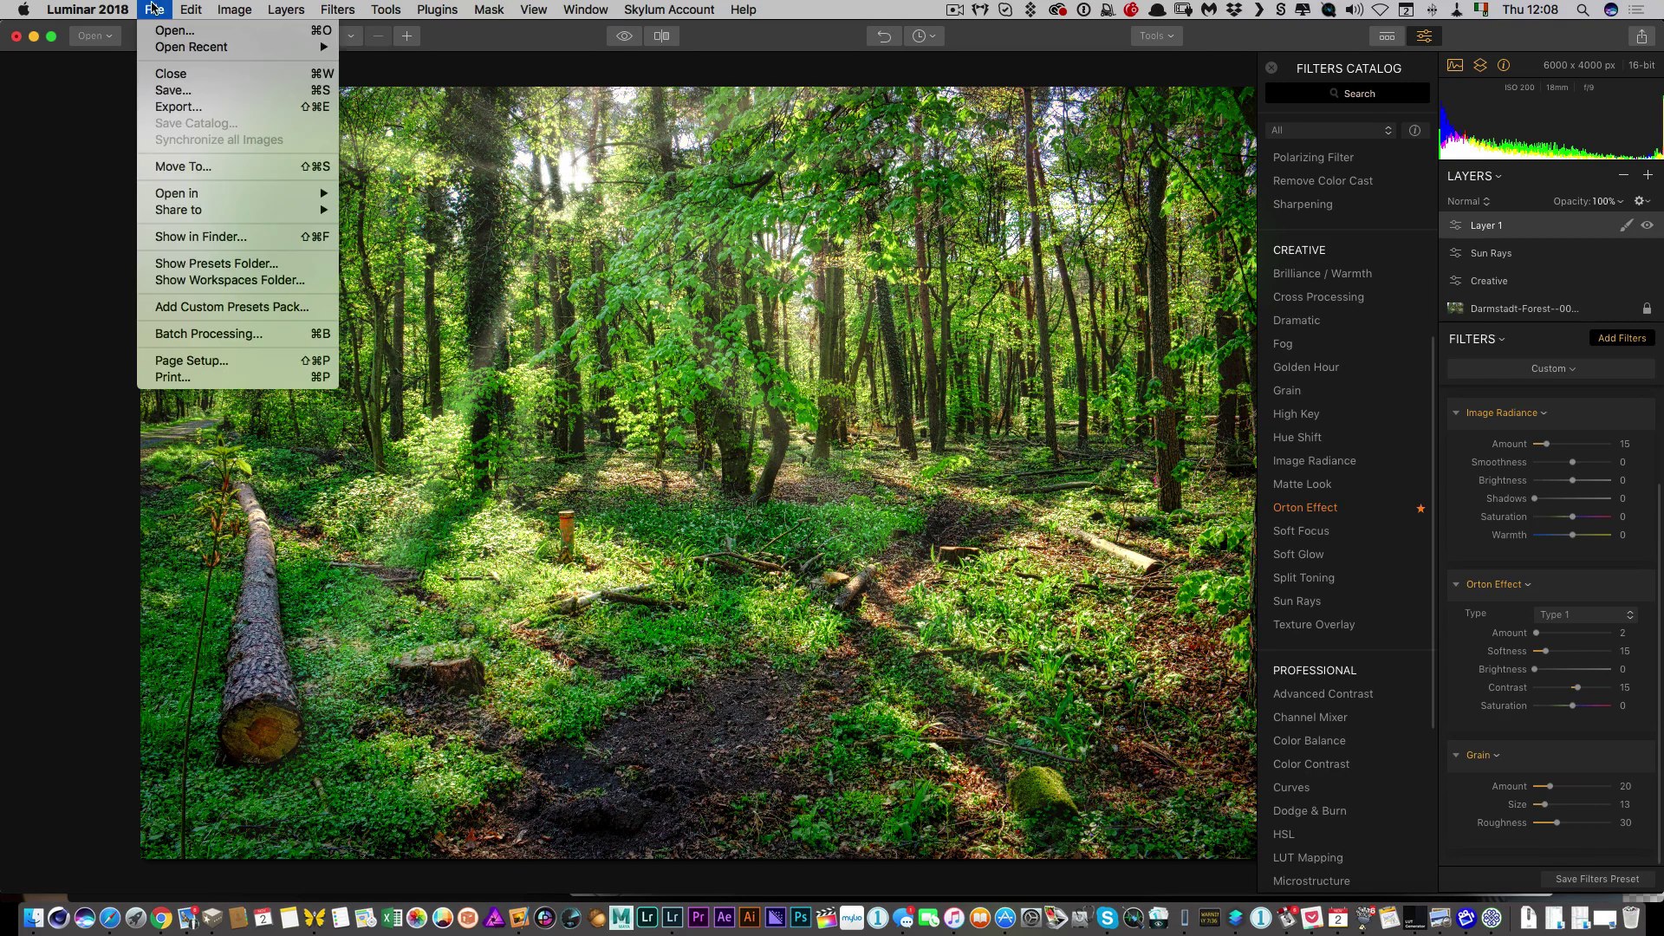
{"action": "left_click", "coordinate": [191, 101]}
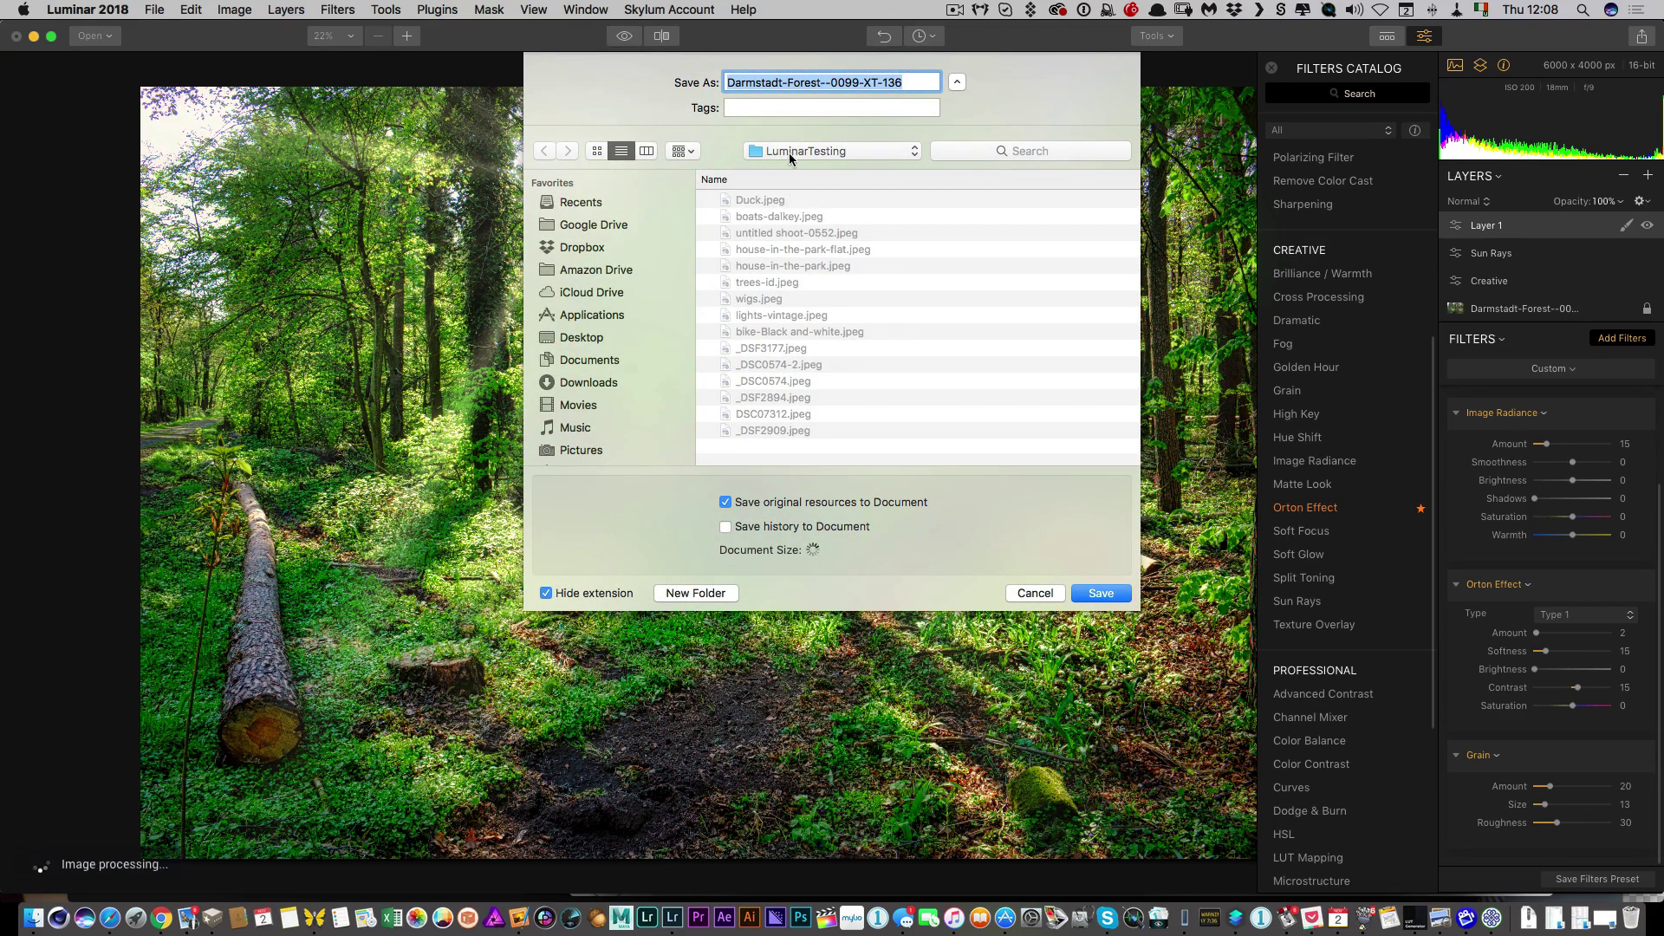
{"action": "left_click", "coordinate": [788, 153]}
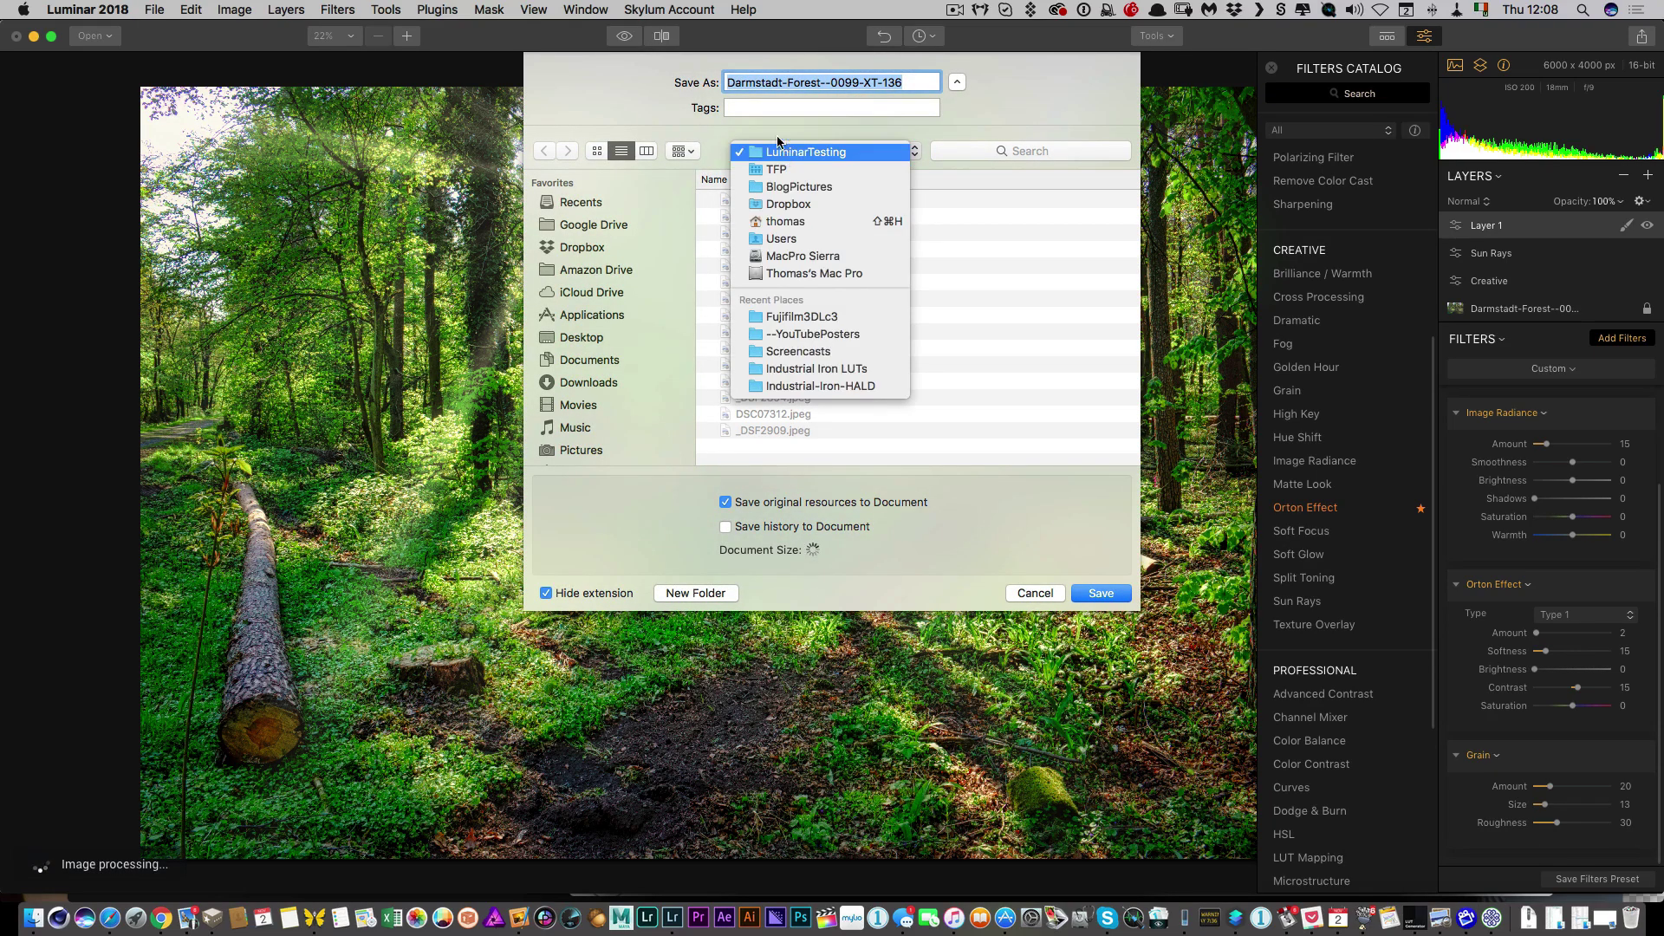
{"action": "left_click", "coordinate": [793, 99]}
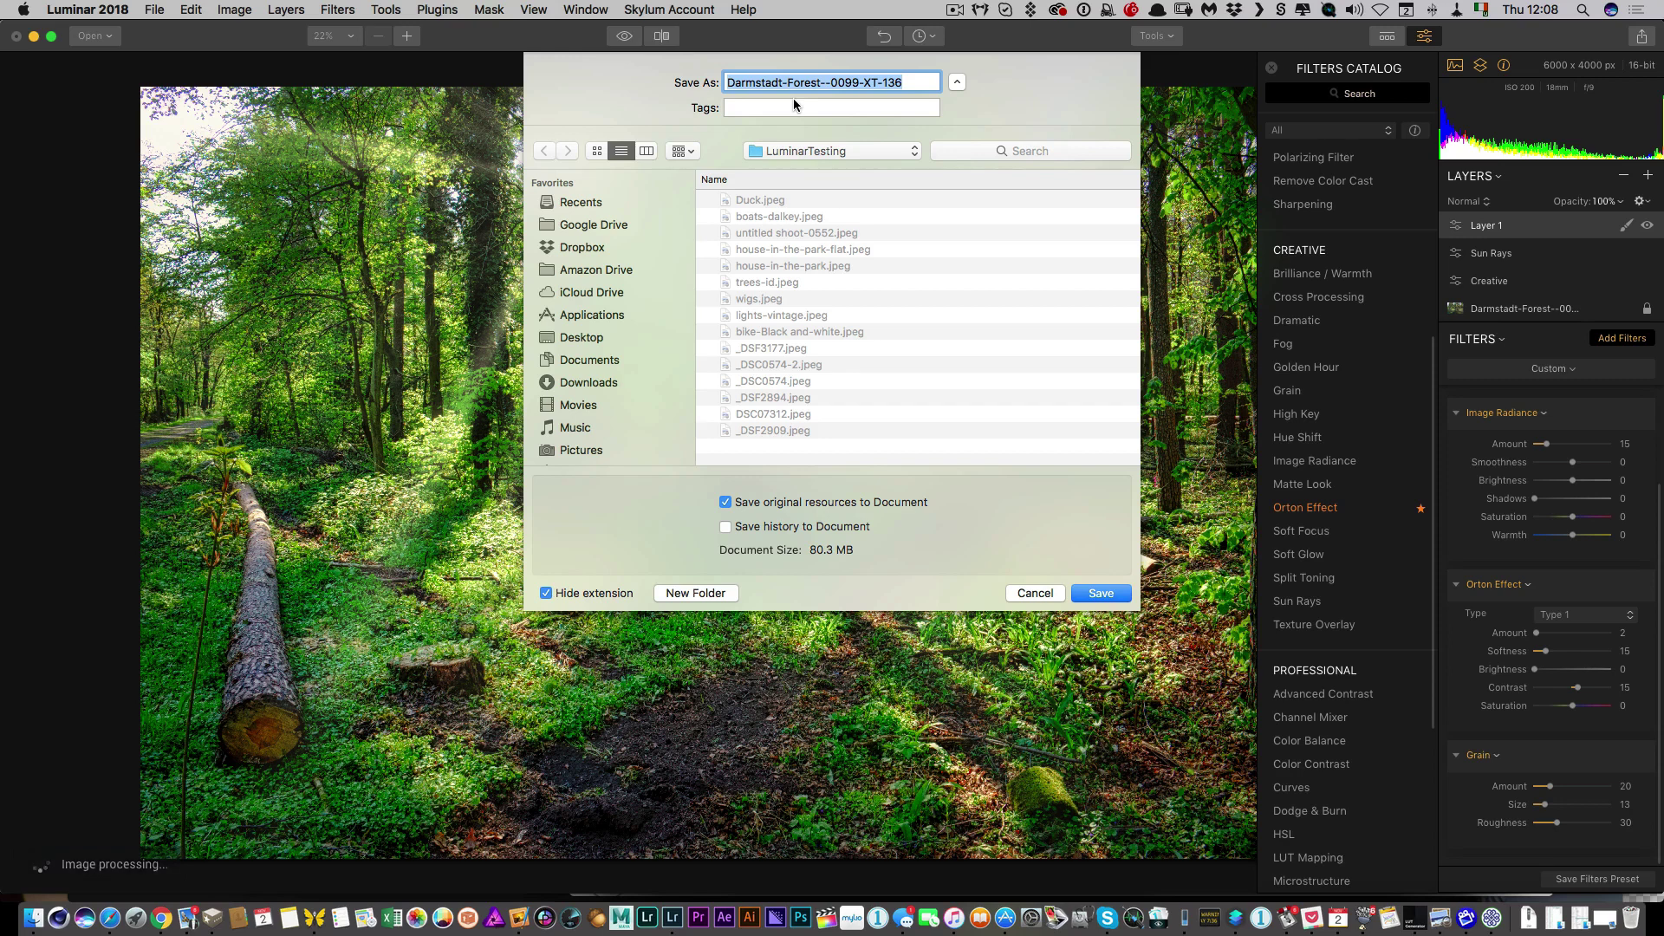
{"action": "left_click_drag", "start_coordinate": [929, 79], "coordinate": [828, 82]}
{"action": "key", "text": "BackSpace"}
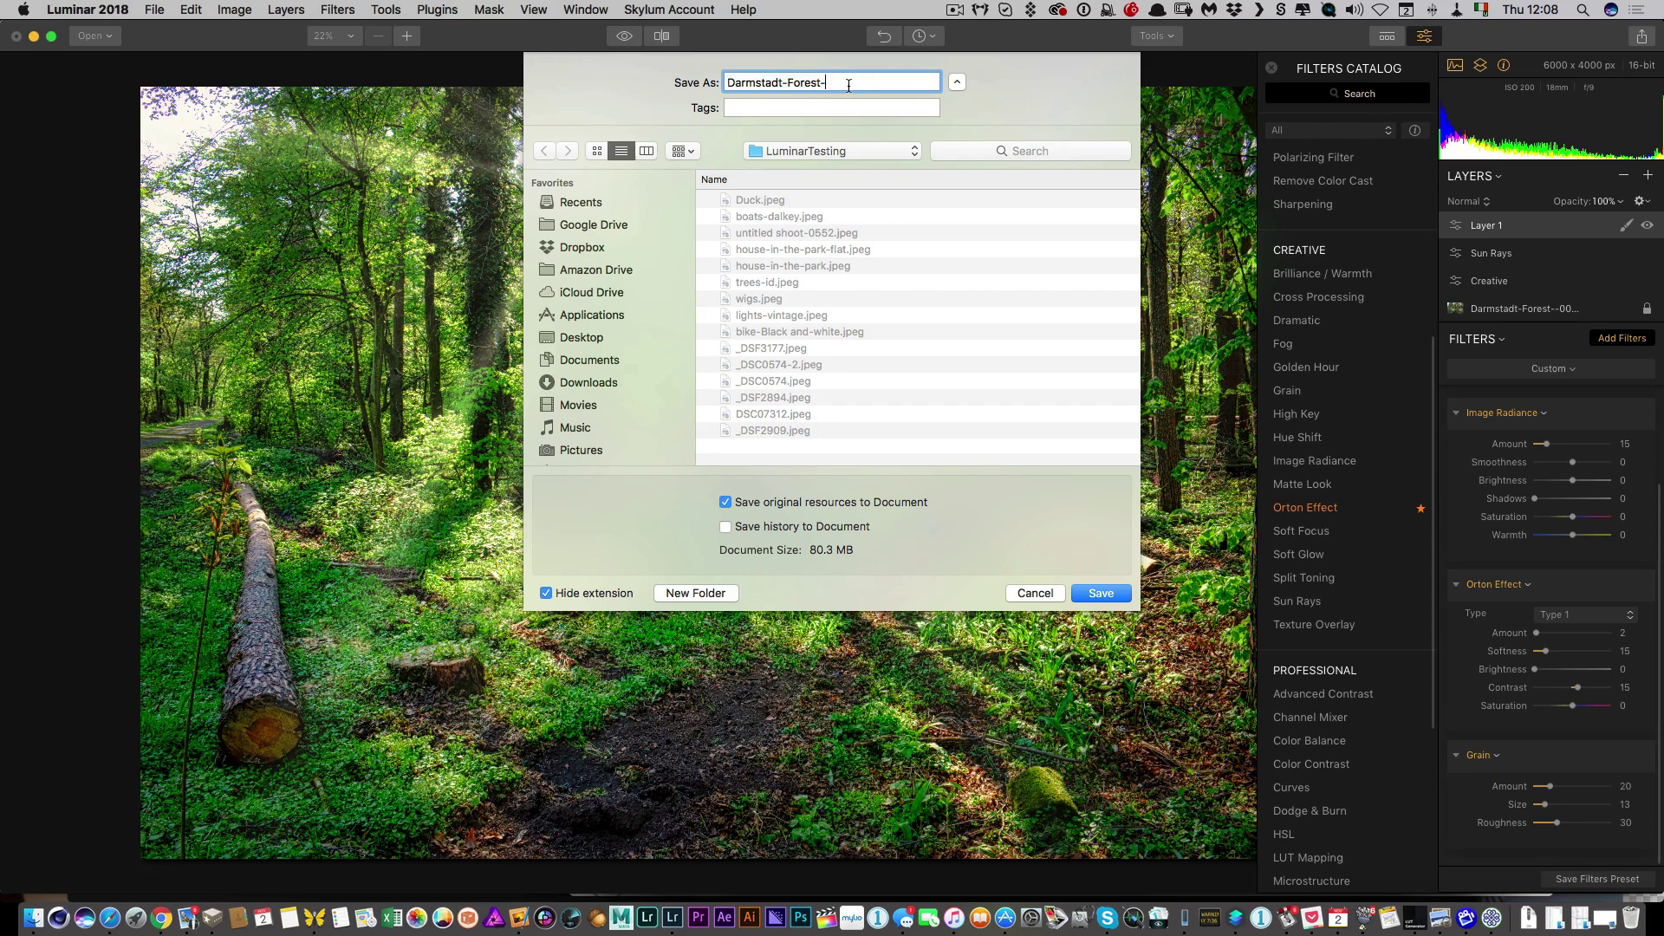
{"action": "left_click", "coordinate": [1099, 593]}
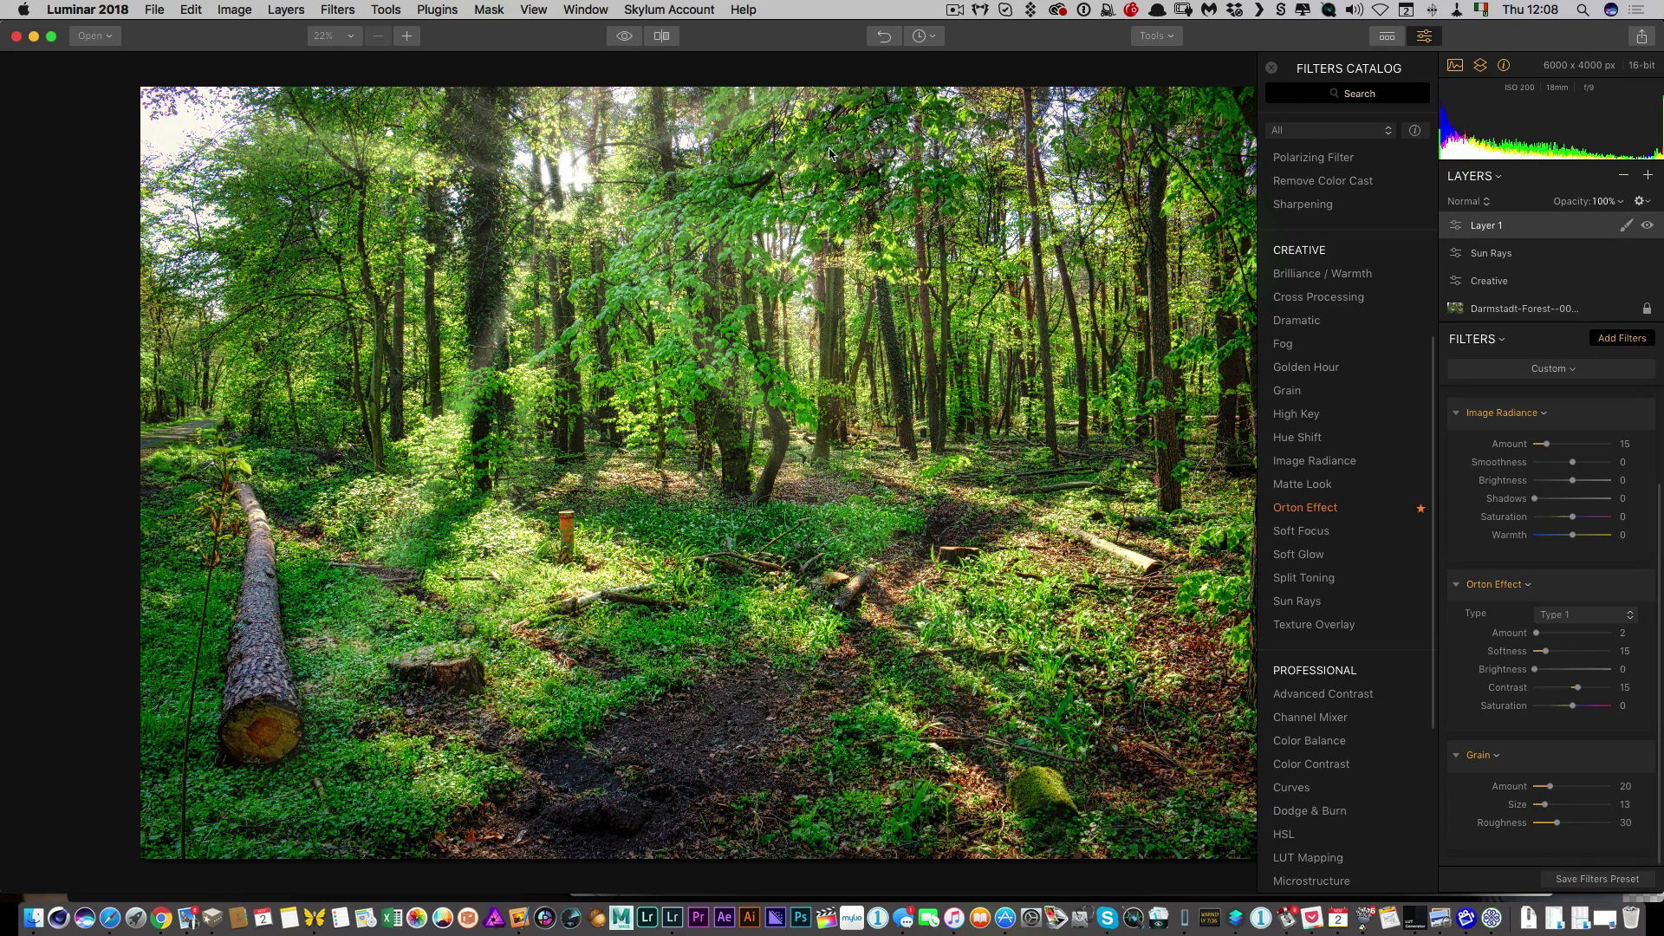
- Send the edited forest photo to Photoshop and open it there
{"action": "left_click", "coordinate": [154, 10]}
{"action": "left_click", "coordinate": [154, 10]}
{"action": "left_click", "coordinate": [1643, 38]}
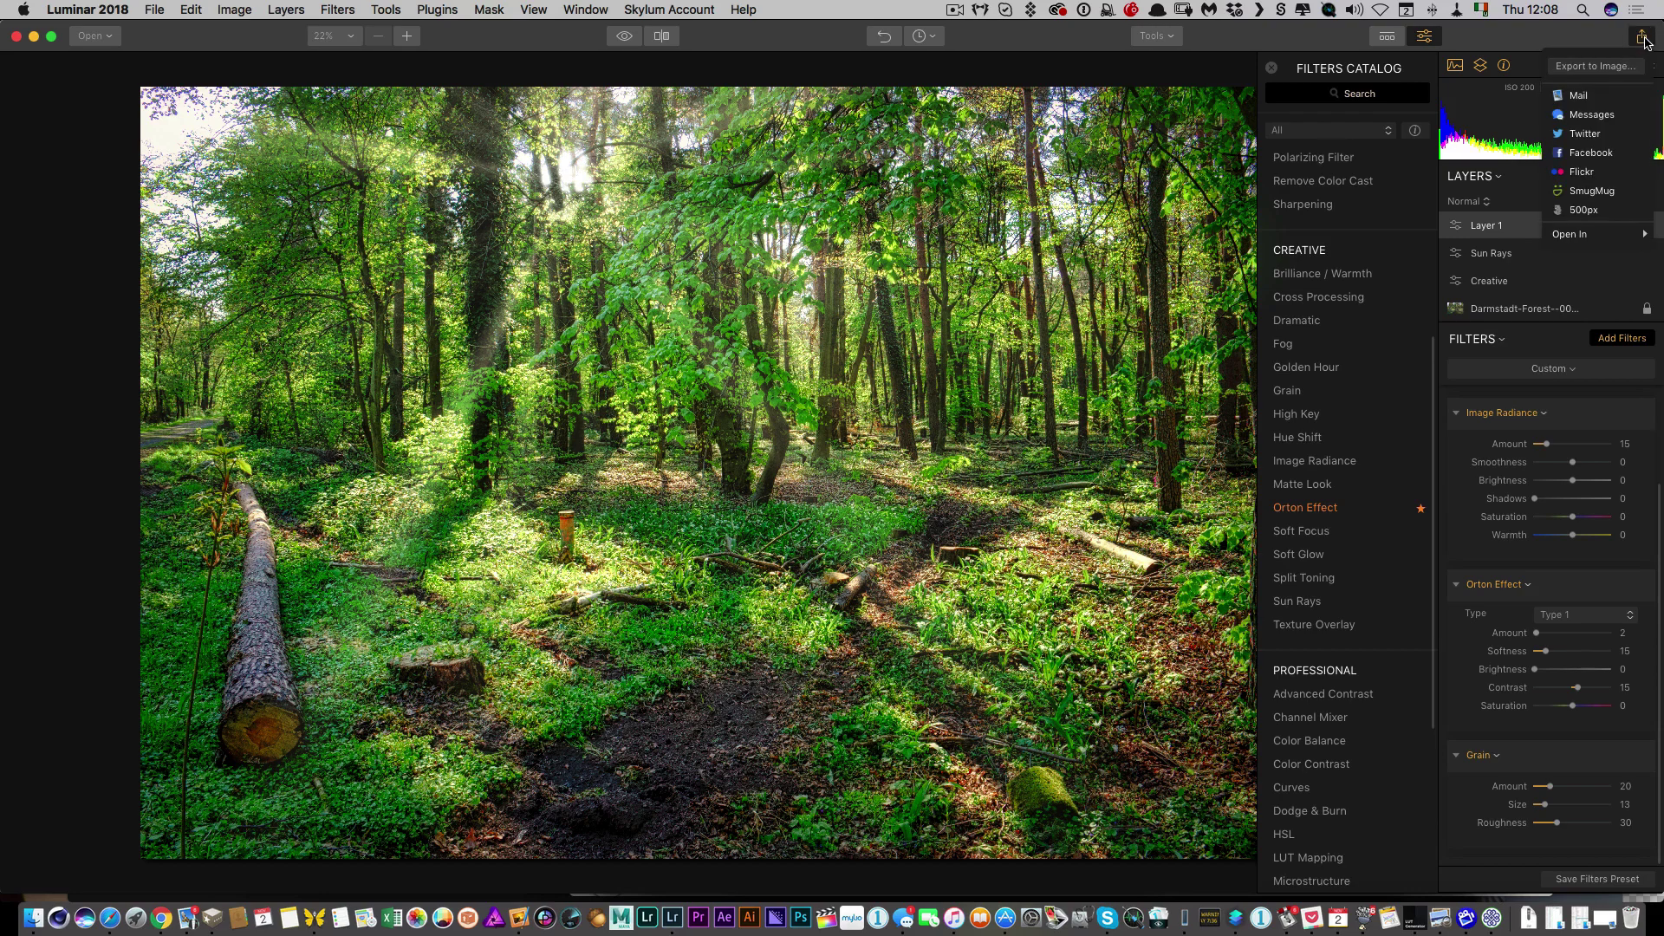
{"action": "mouse_move", "coordinate": [1592, 240]}
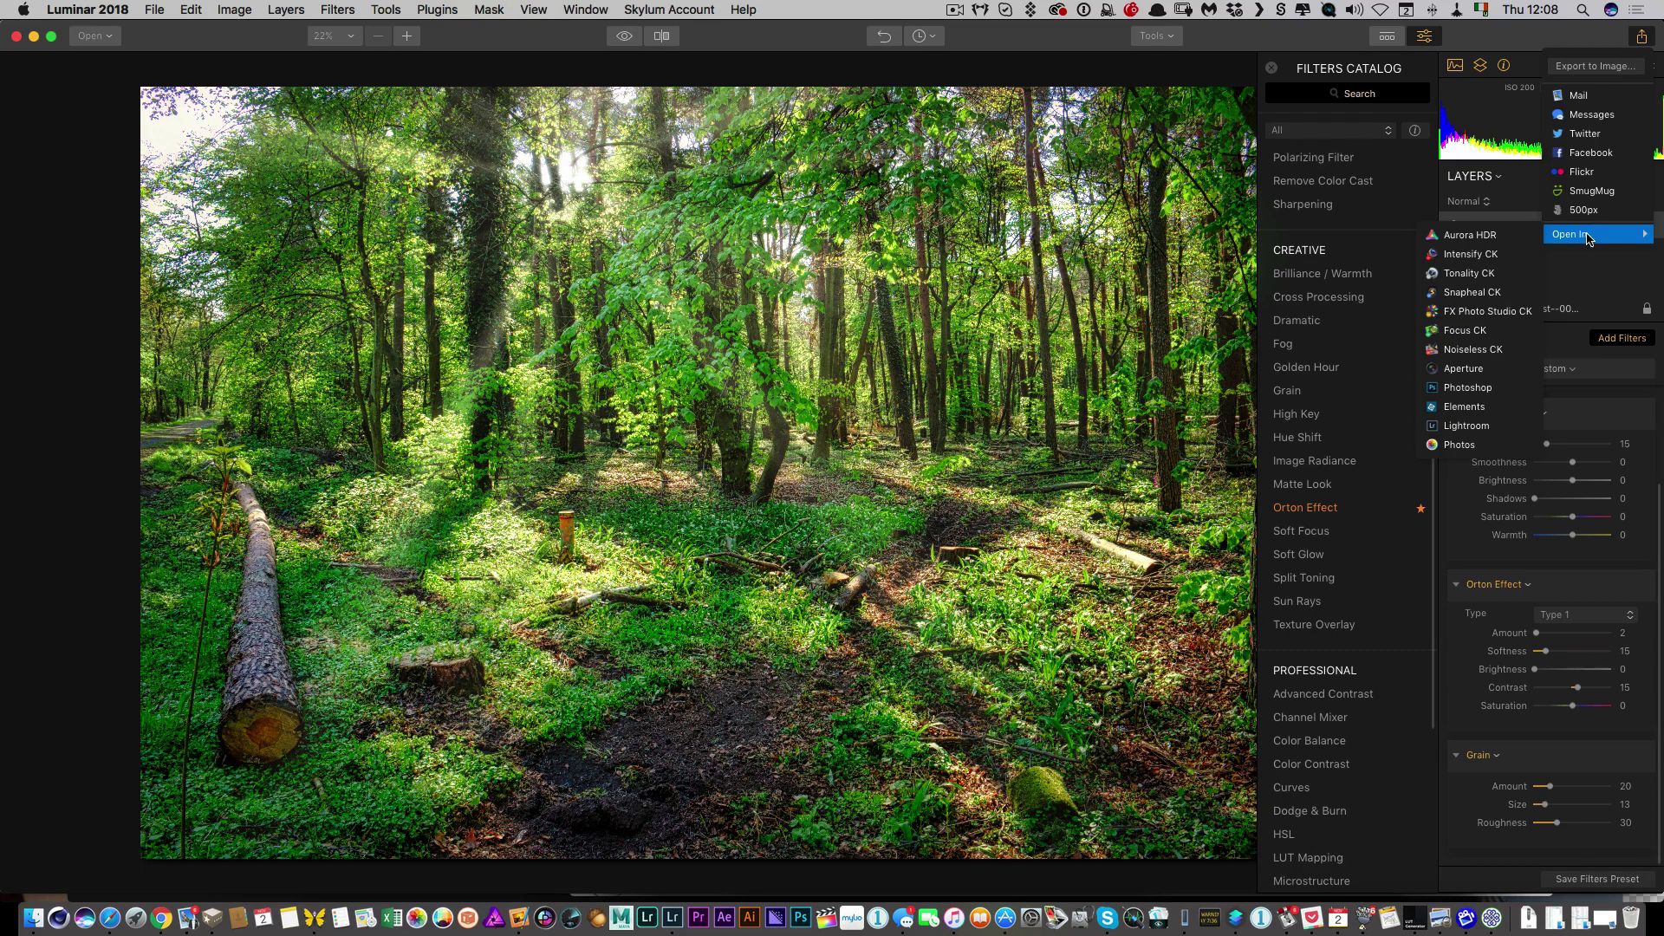
{"action": "left_click", "coordinate": [1469, 396]}
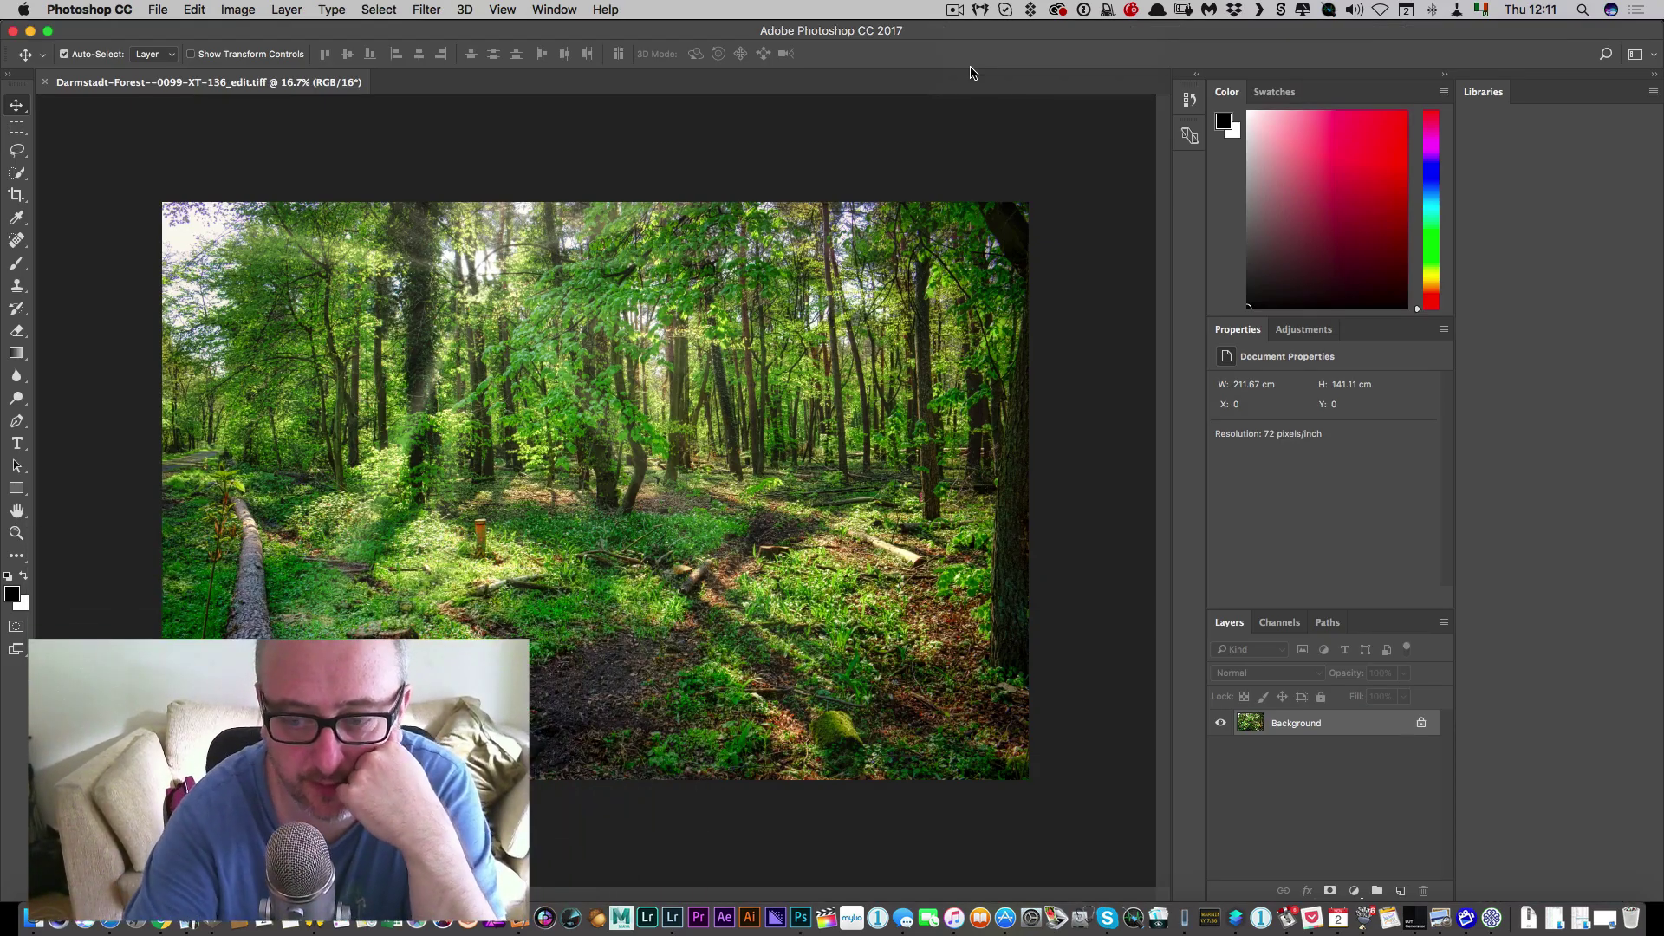
- Inspect the foliage and the branches against the bright sky for colour fringing, at zoom levels up to 100%
{"action": "key", "text": "super+0"}
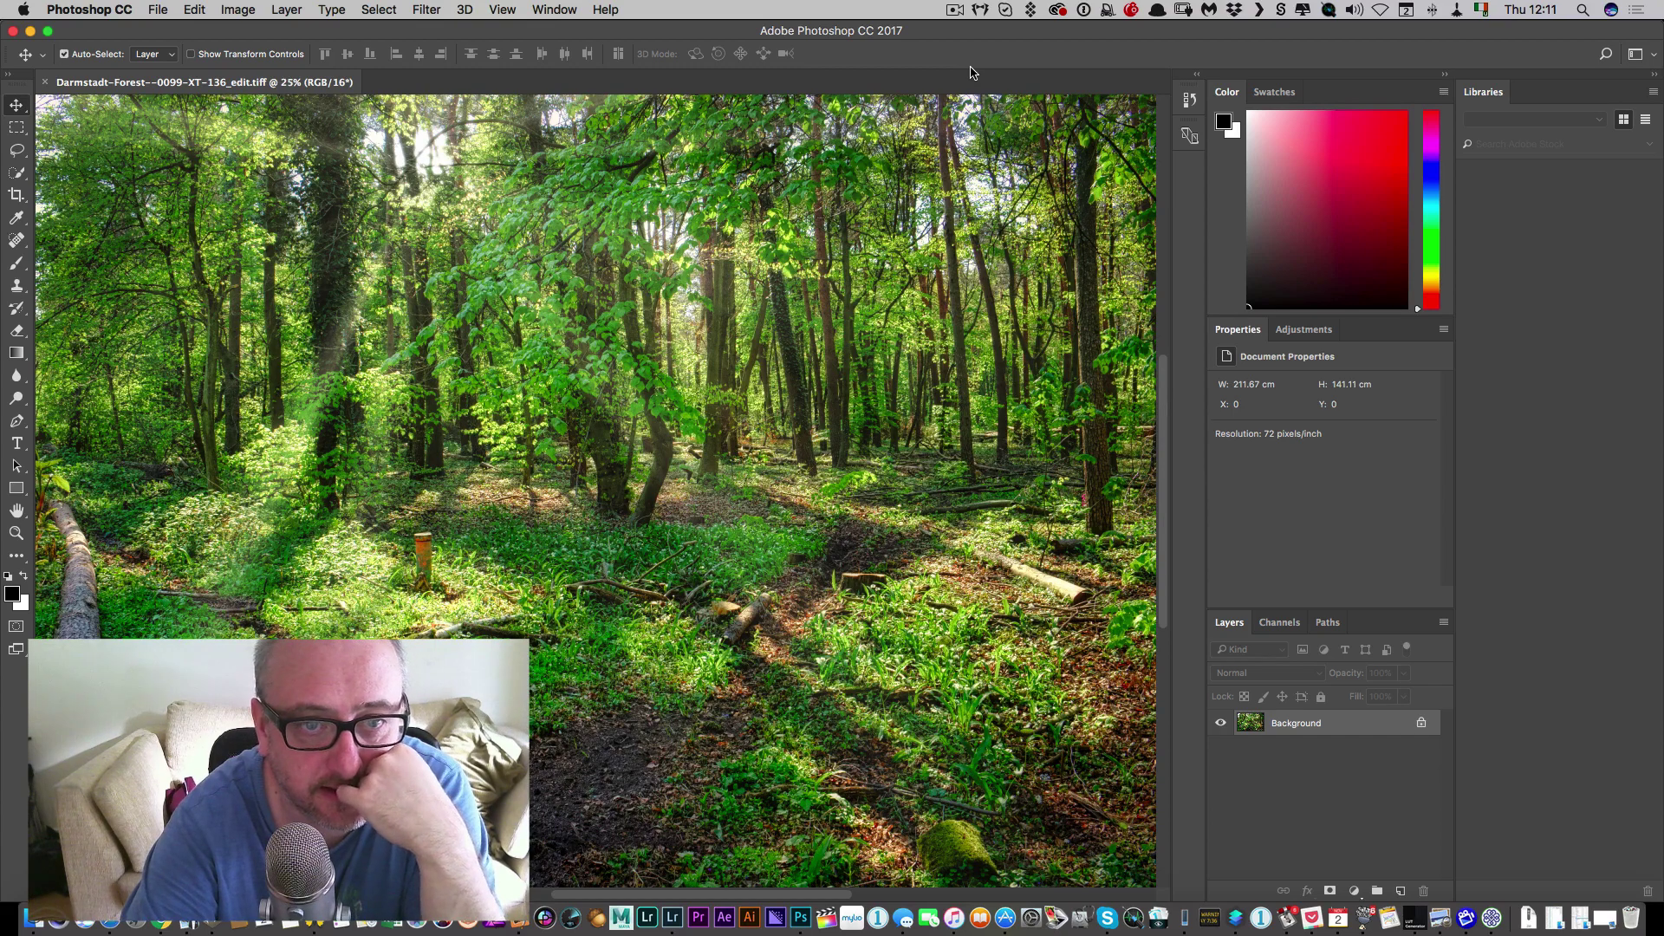
{"action": "key", "text": "super+equal"}
{"action": "key", "text": "super+equal"}
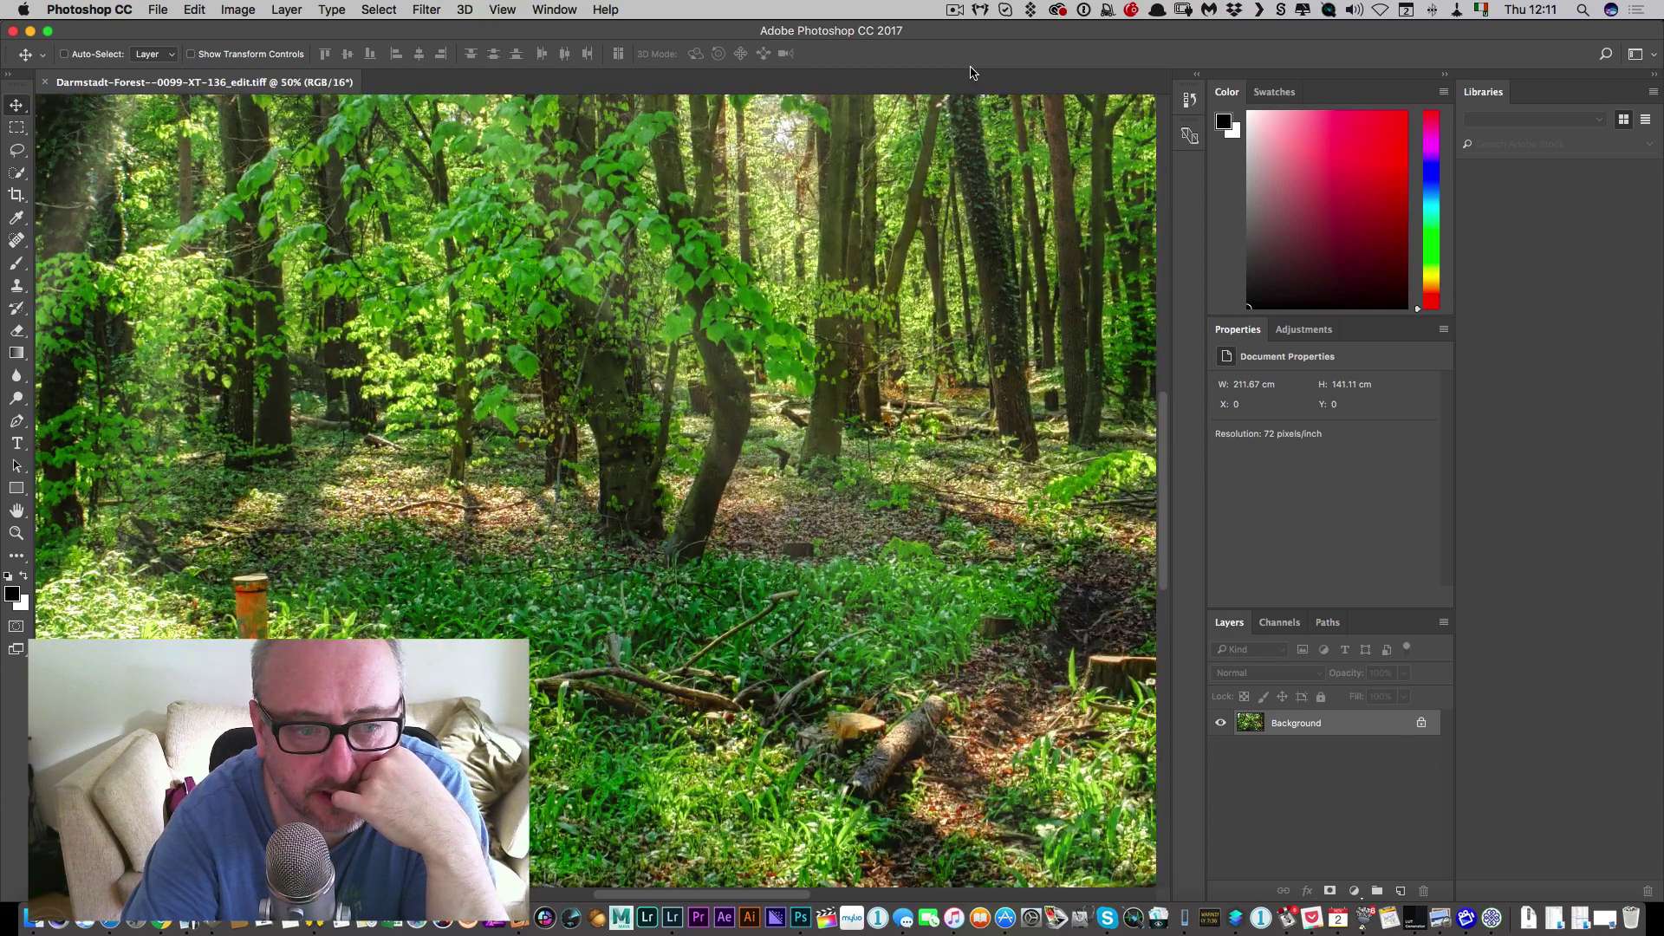
{"action": "key", "text": "super+equal"}
{"action": "key", "text": "super+equal"}
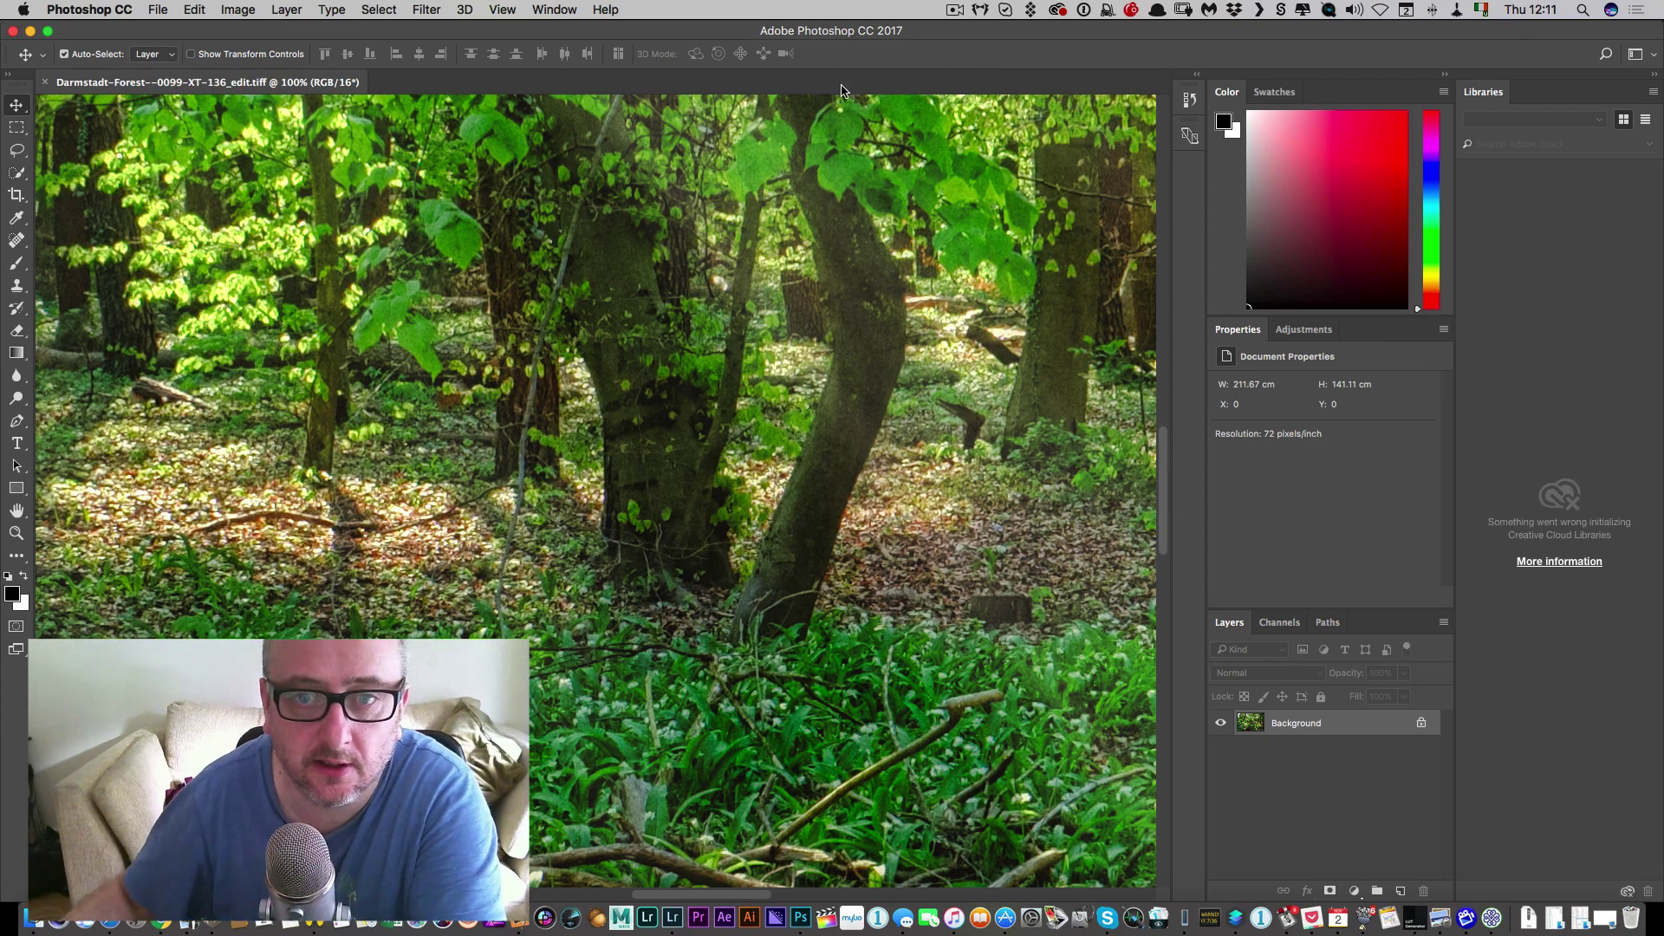
{"action": "left_click_drag", "start_coordinate": [906, 489], "coordinate": [1012, 598]}
{"action": "scroll", "coordinate": [1012, 598], "scroll_direction": "up", "scroll_amount": 15}
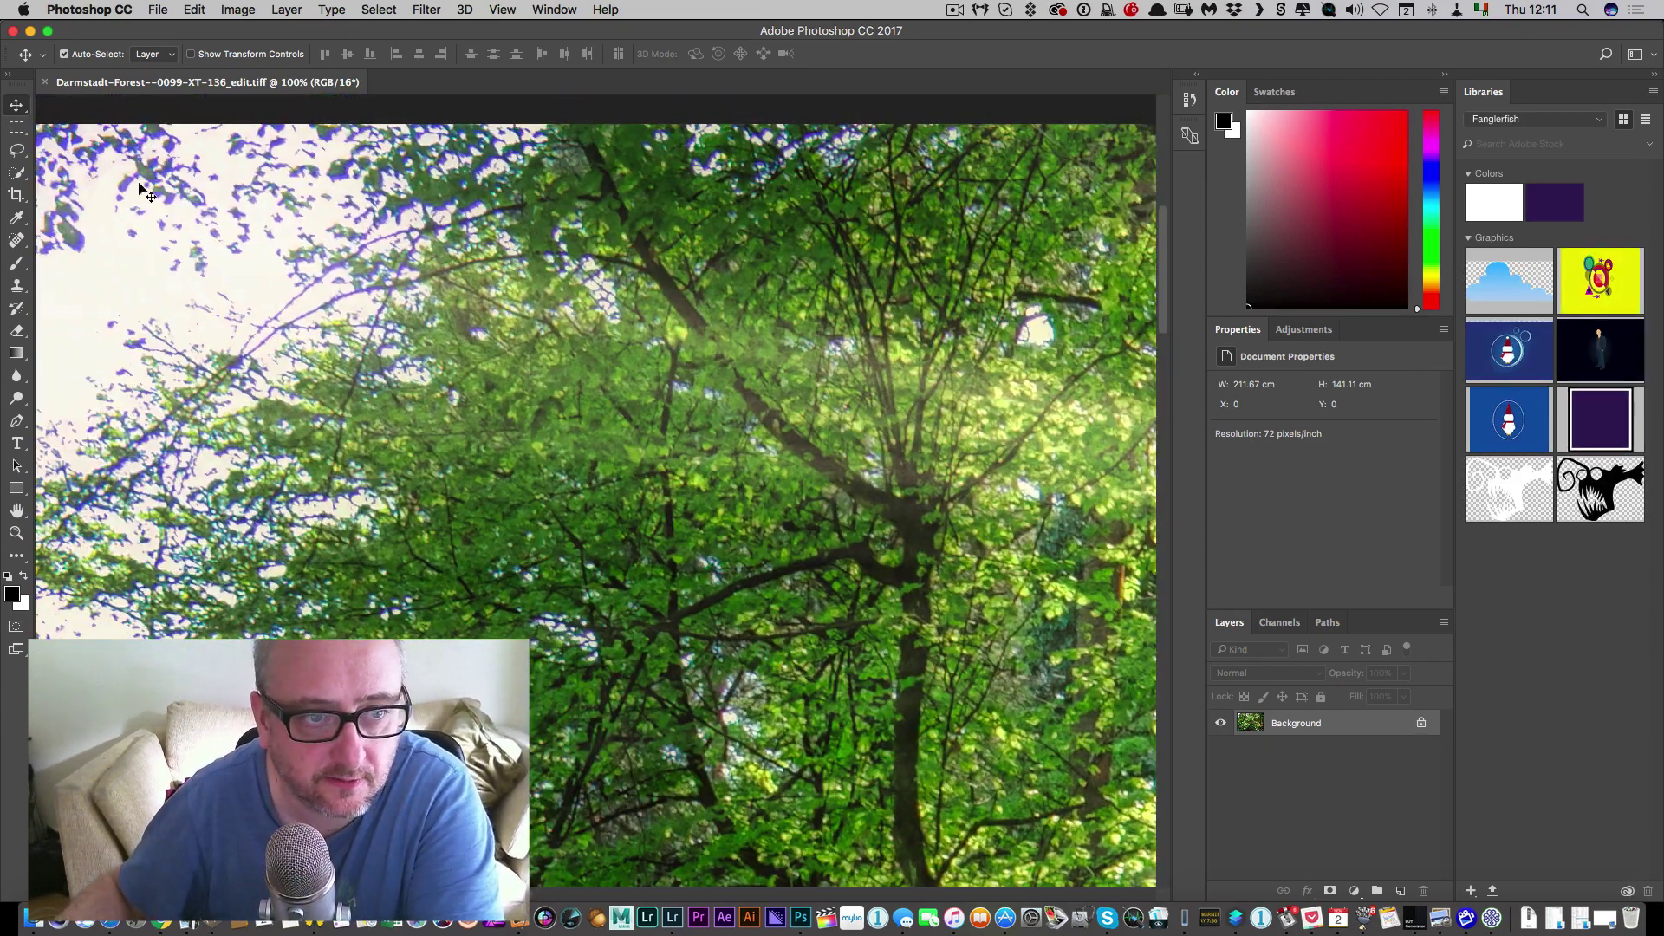
{"action": "scroll", "coordinate": [355, 298], "scroll_direction": "down", "scroll_amount": 3}
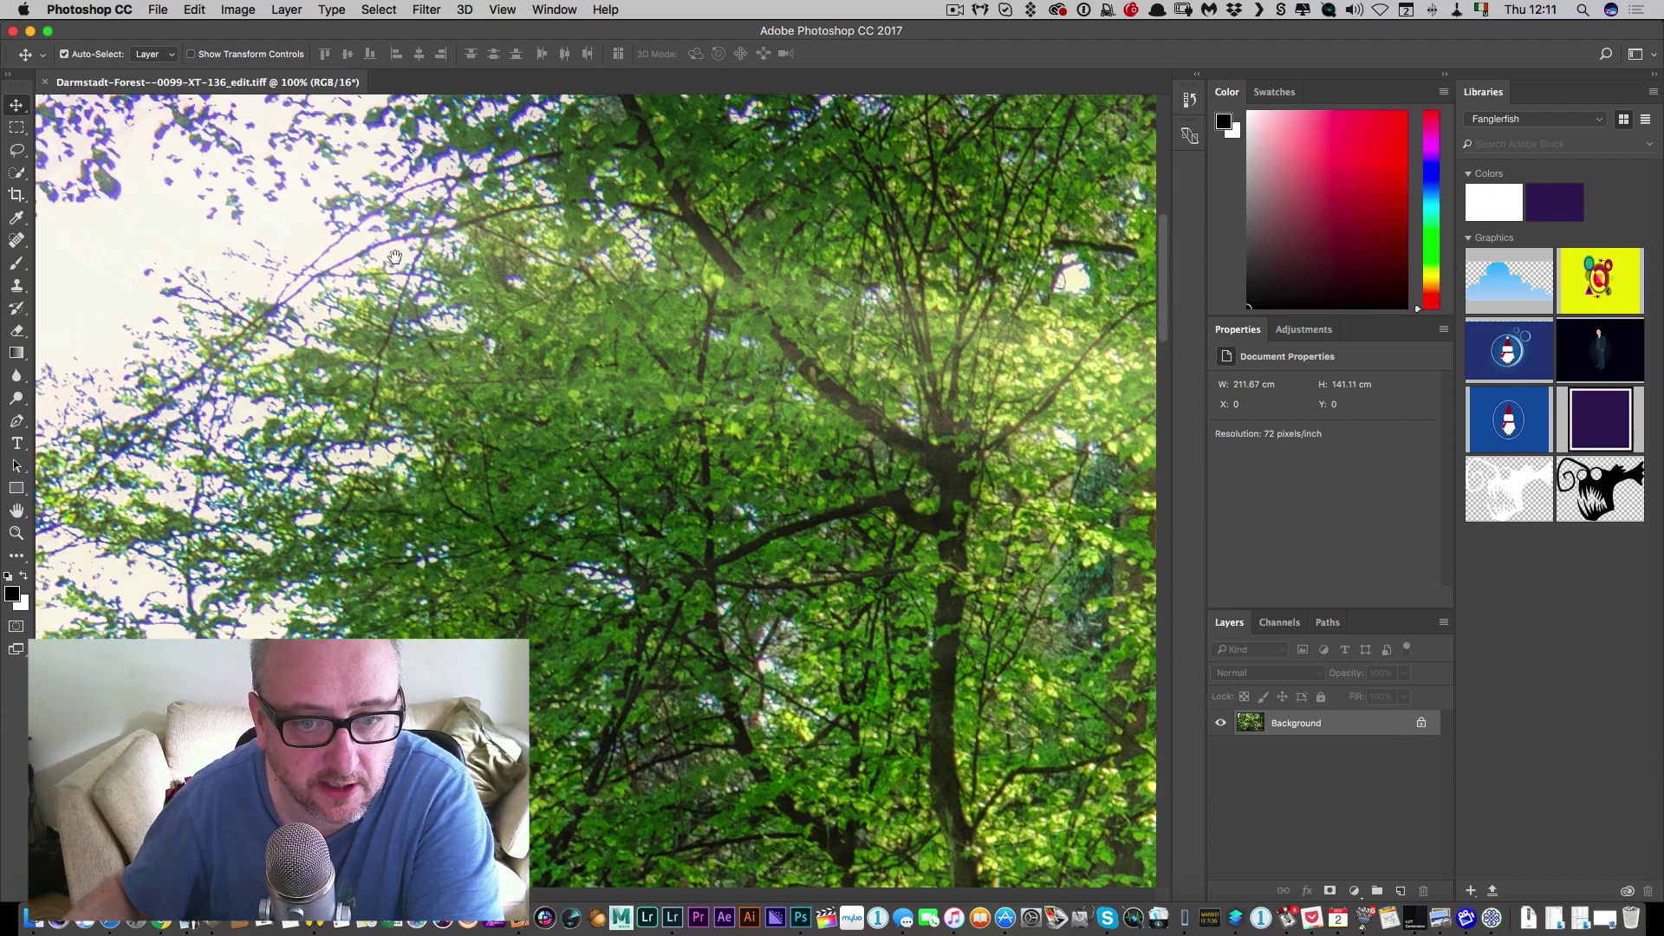
{"action": "key", "text": "super+minus"}
{"action": "key", "text": "super+minus"}
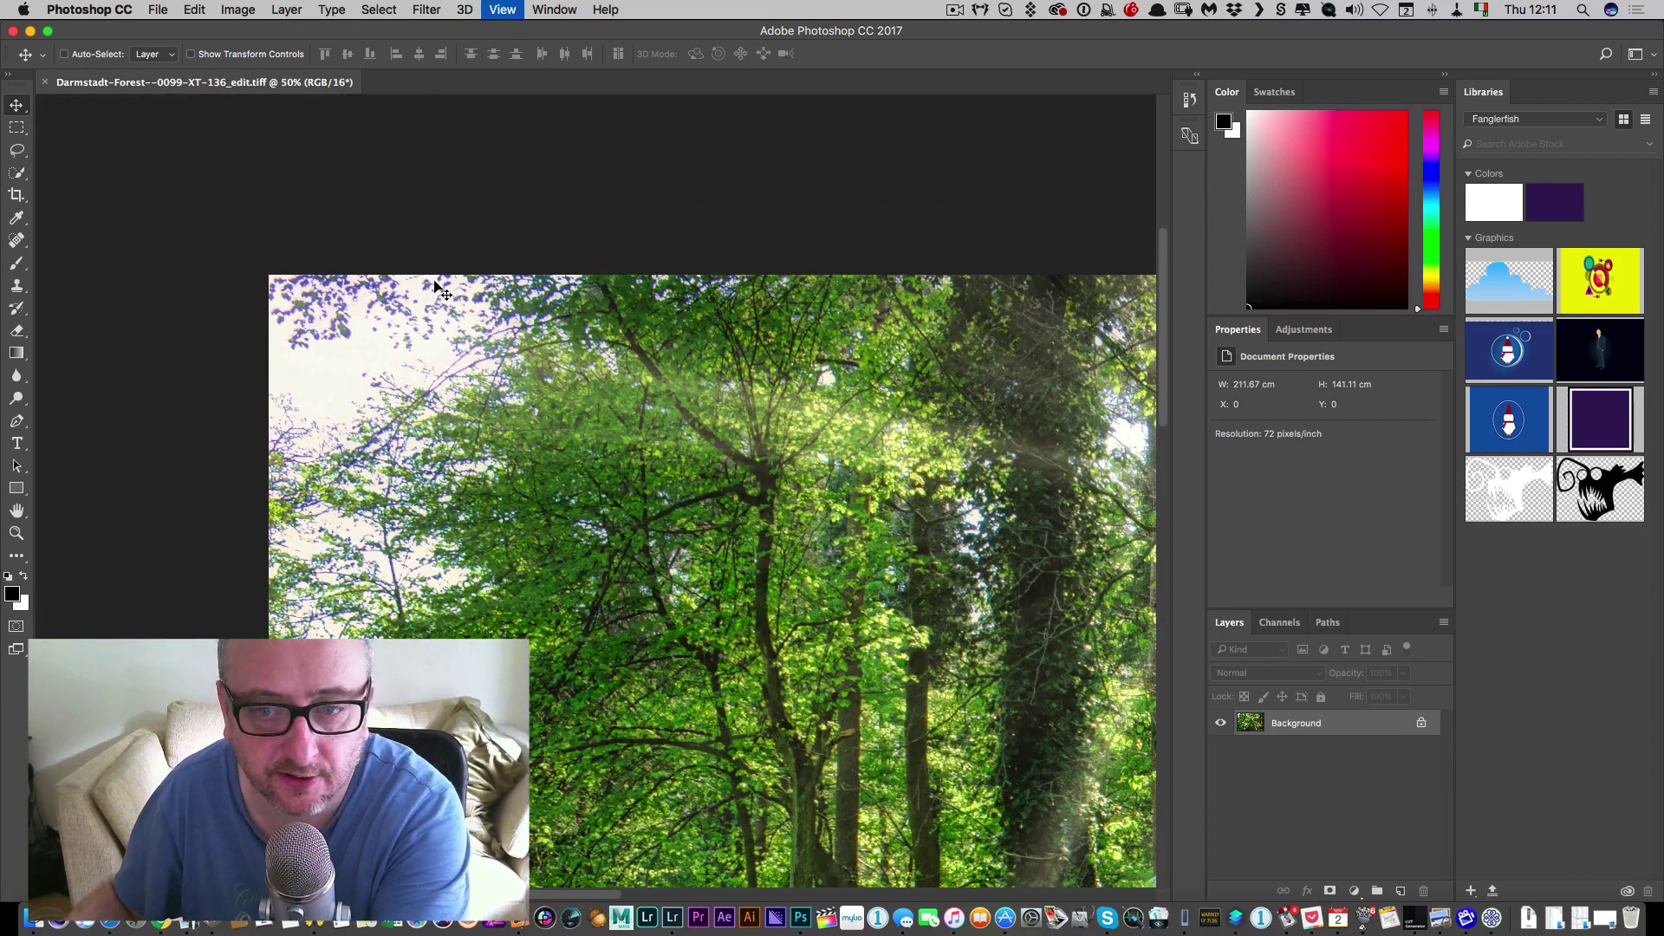
{"action": "scroll", "coordinate": [442, 260], "scroll_direction": "down", "scroll_amount": 5}
{"action": "scroll", "coordinate": [442, 260], "scroll_direction": "right", "scroll_amount": 5}
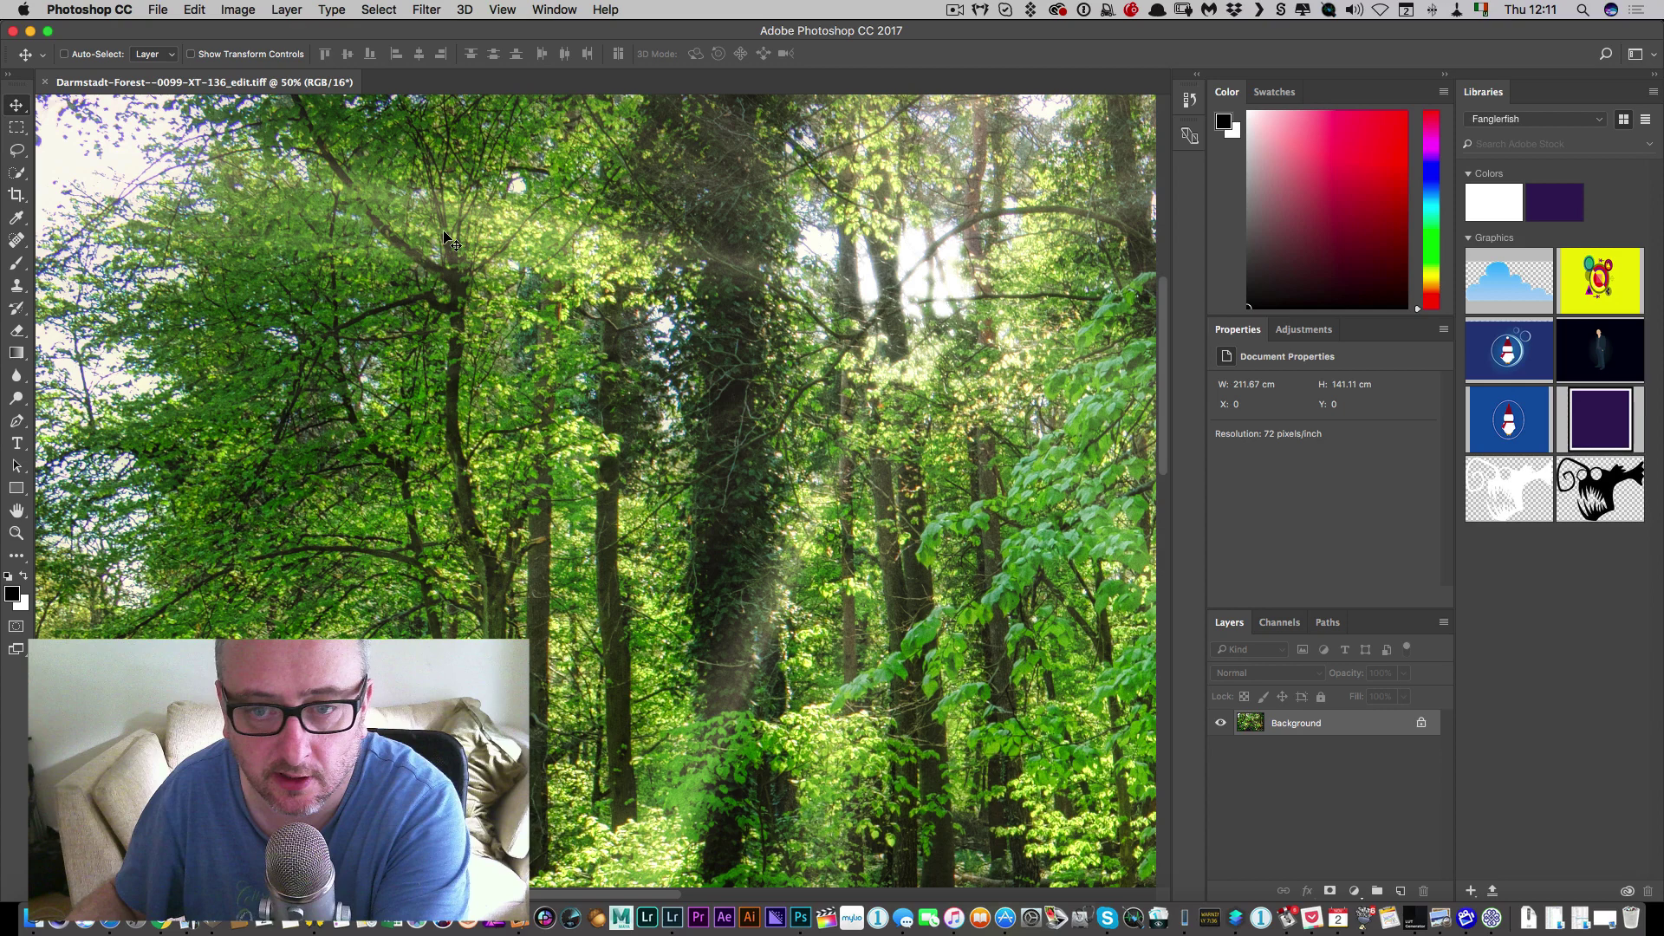
{"action": "key", "text": "super+minus"}
{"action": "key", "text": "super+minus"}
{"action": "key", "text": "super+equal"}
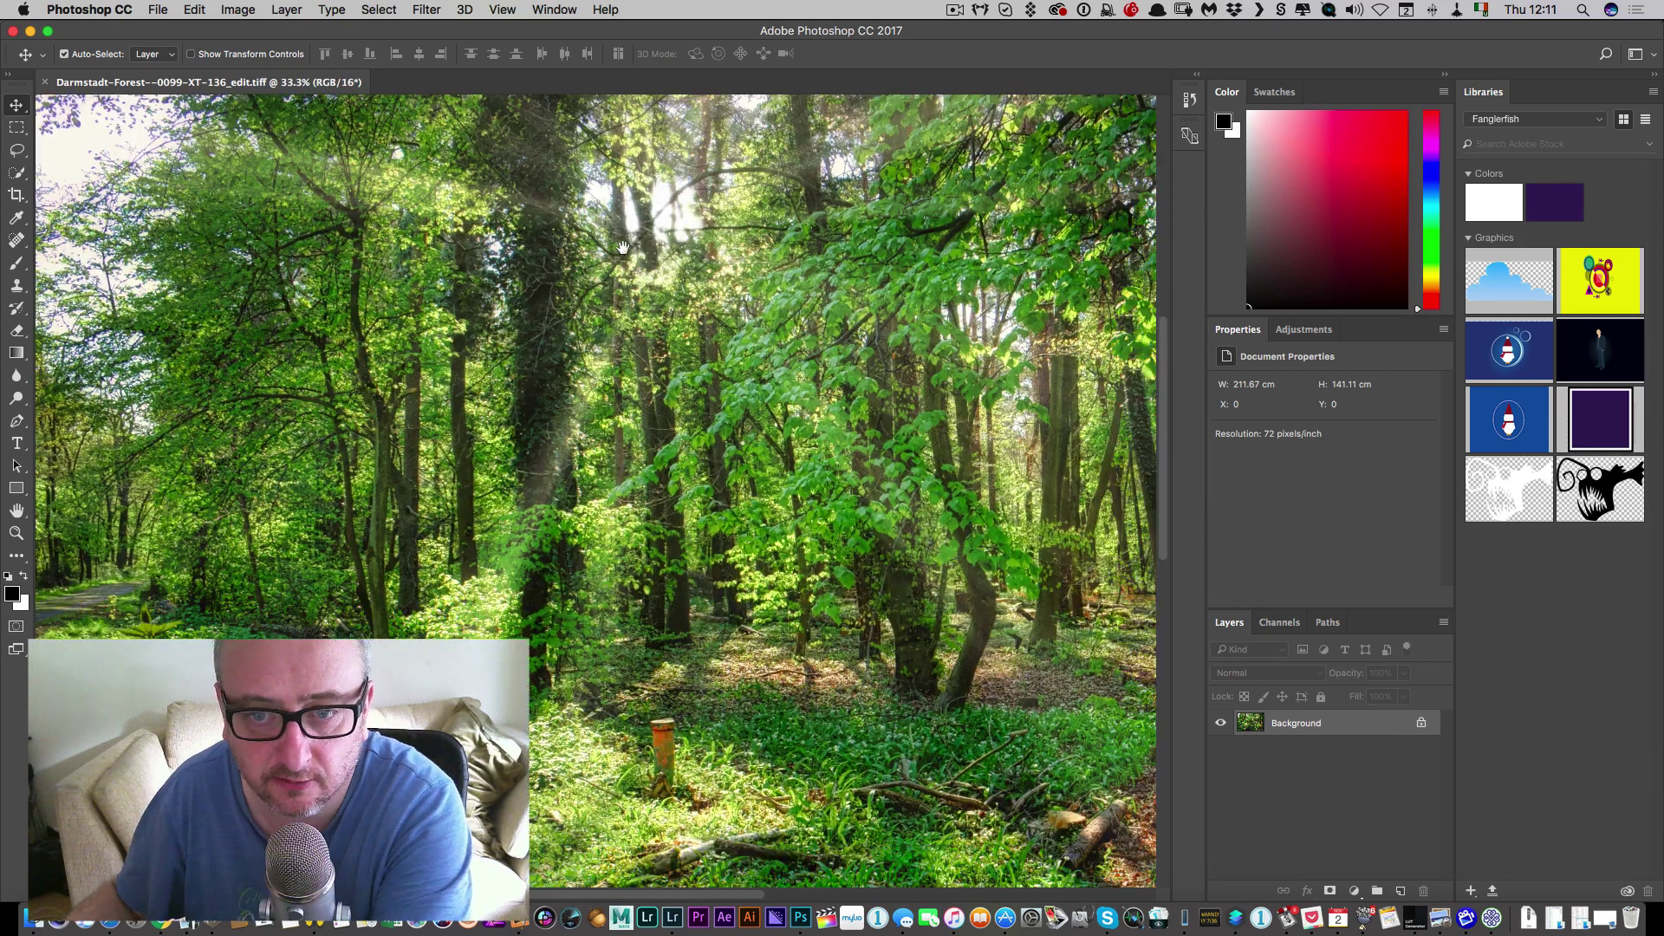
- Duplicate the Background layer and open the Camera Raw Filter on the copy
{"action": "key", "text": "super+j"}
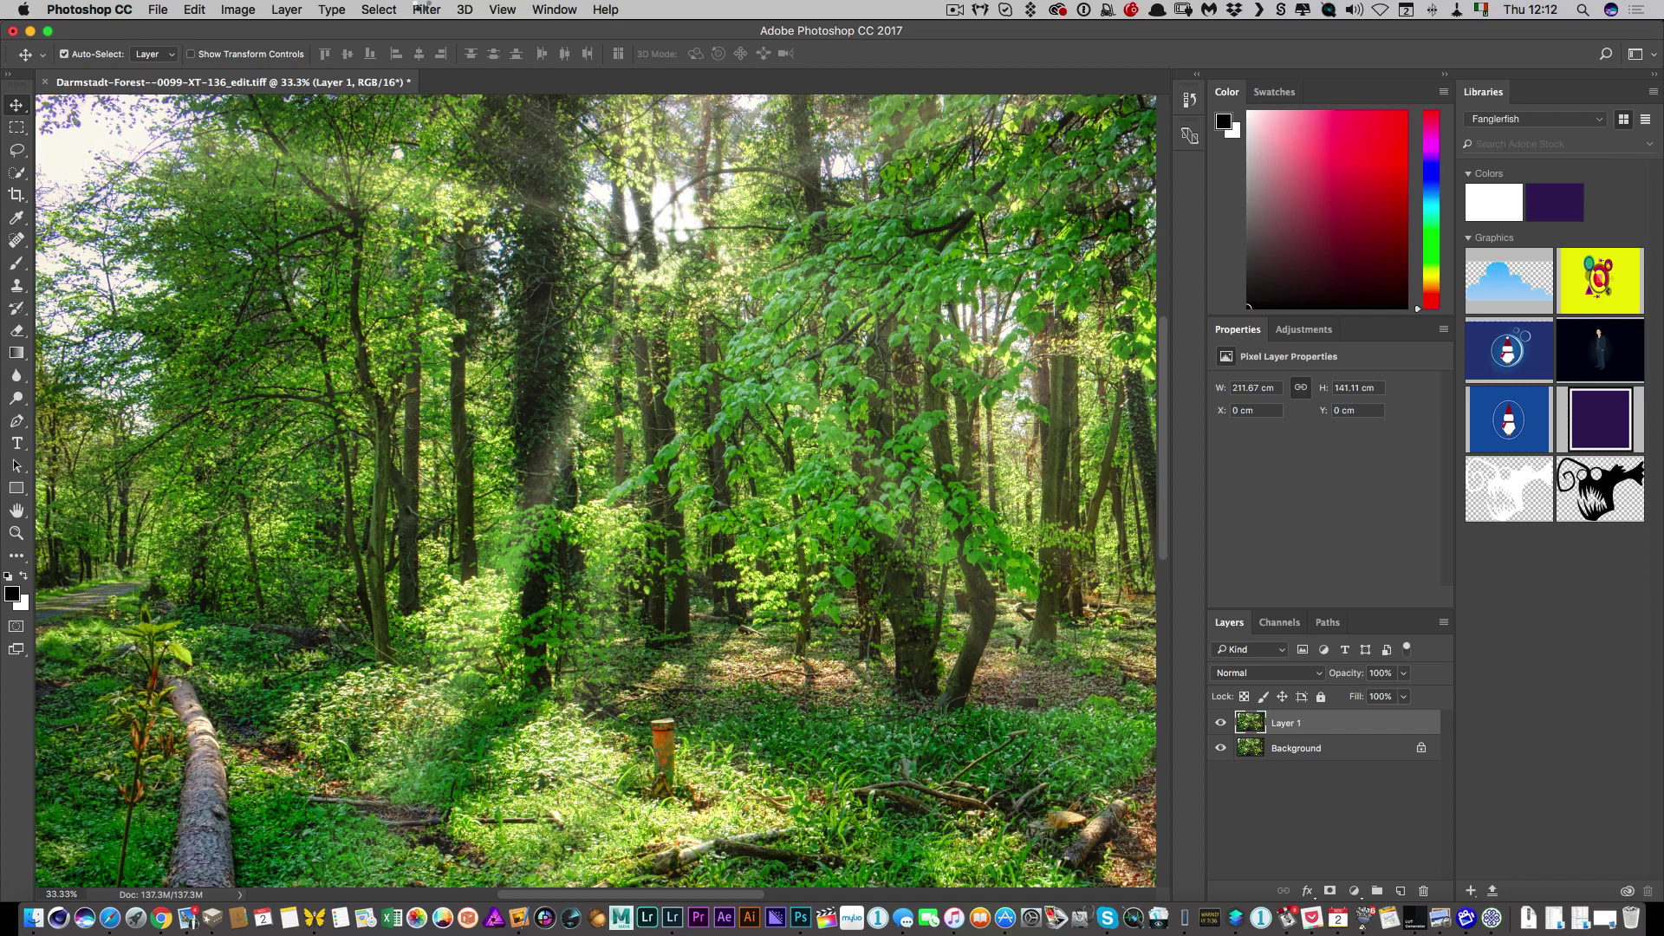
{"action": "left_click", "coordinate": [422, 9]}
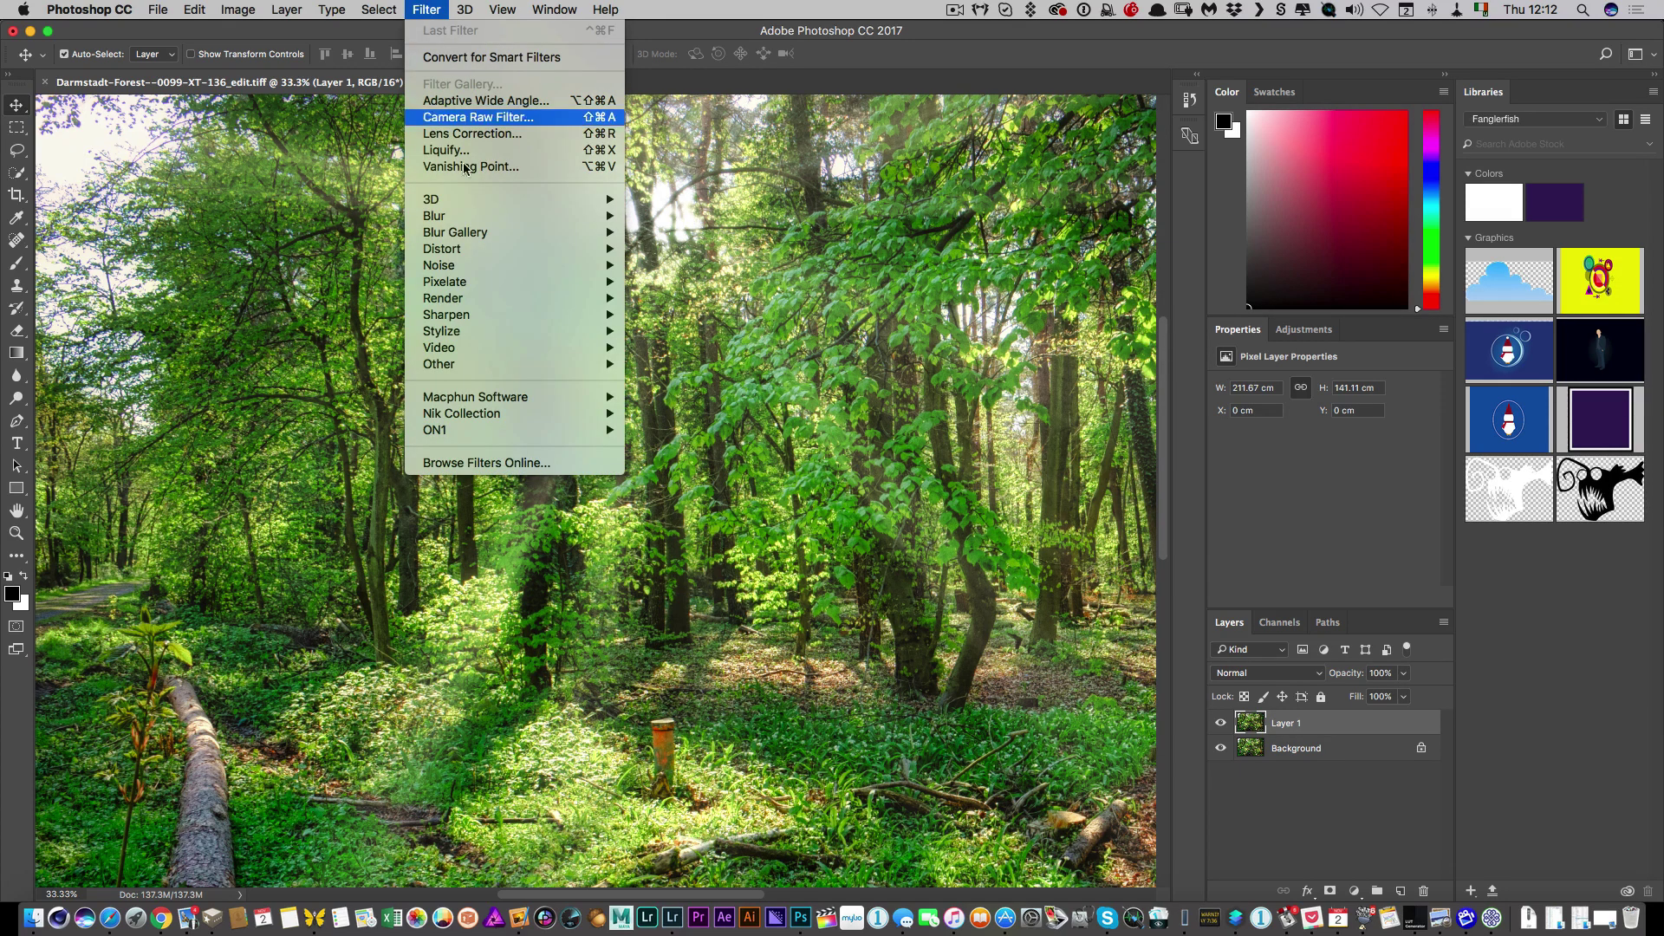
{"action": "mouse_move", "coordinate": [479, 368]}
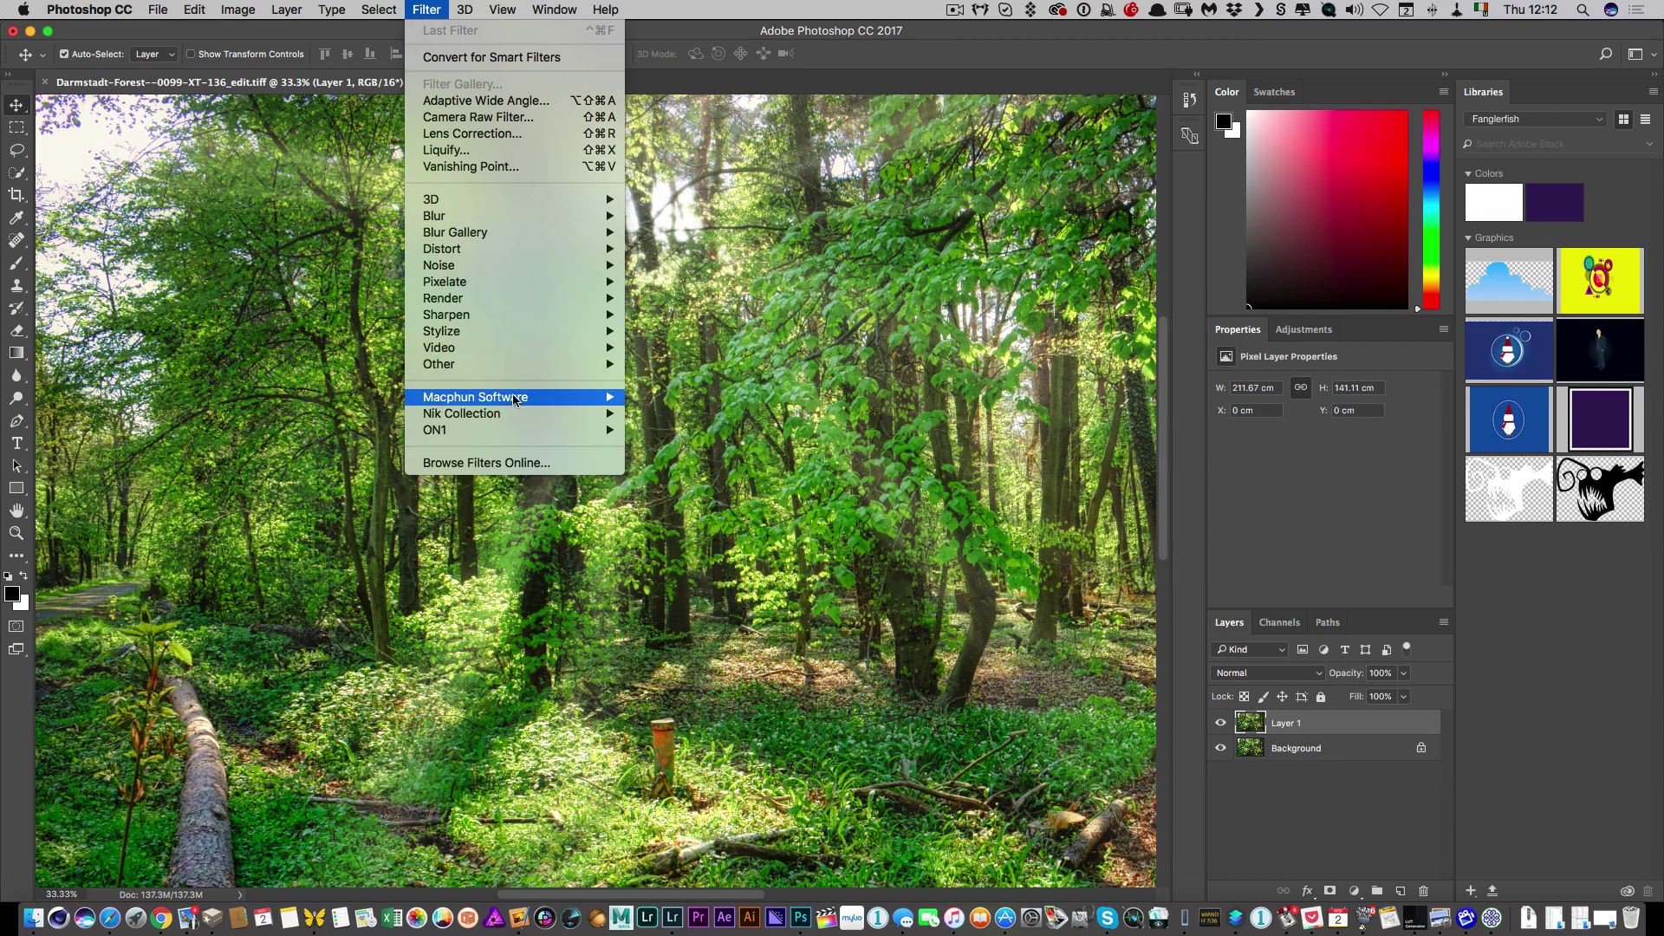
{"action": "mouse_move", "coordinate": [517, 403]}
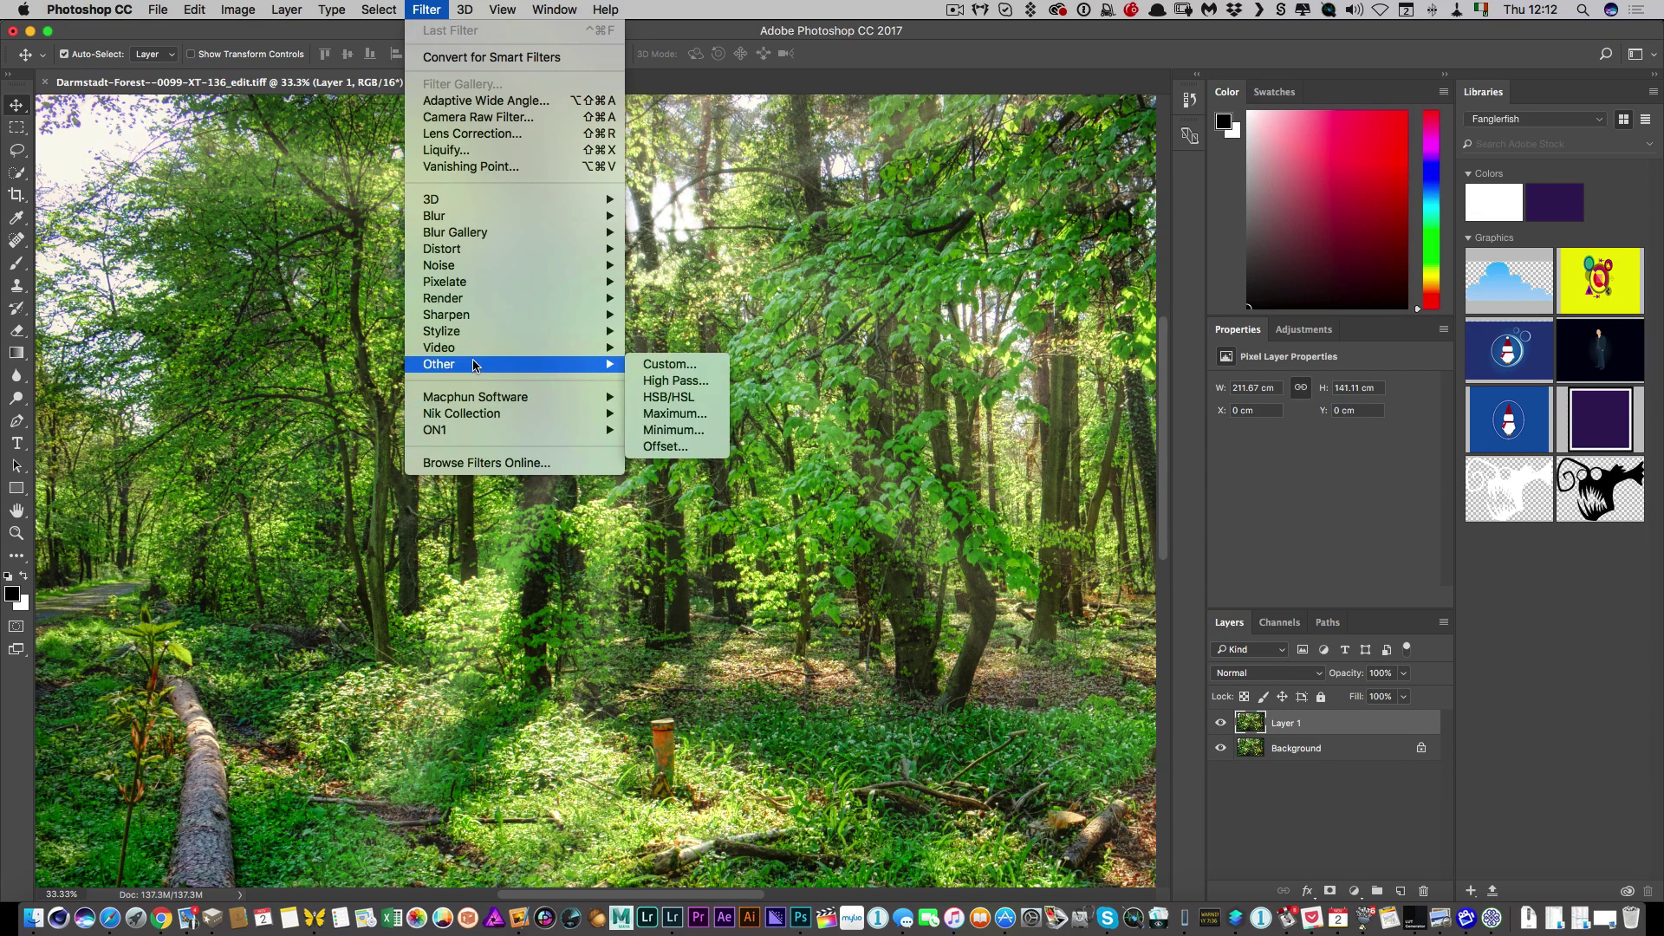
{"action": "mouse_move", "coordinate": [442, 317]}
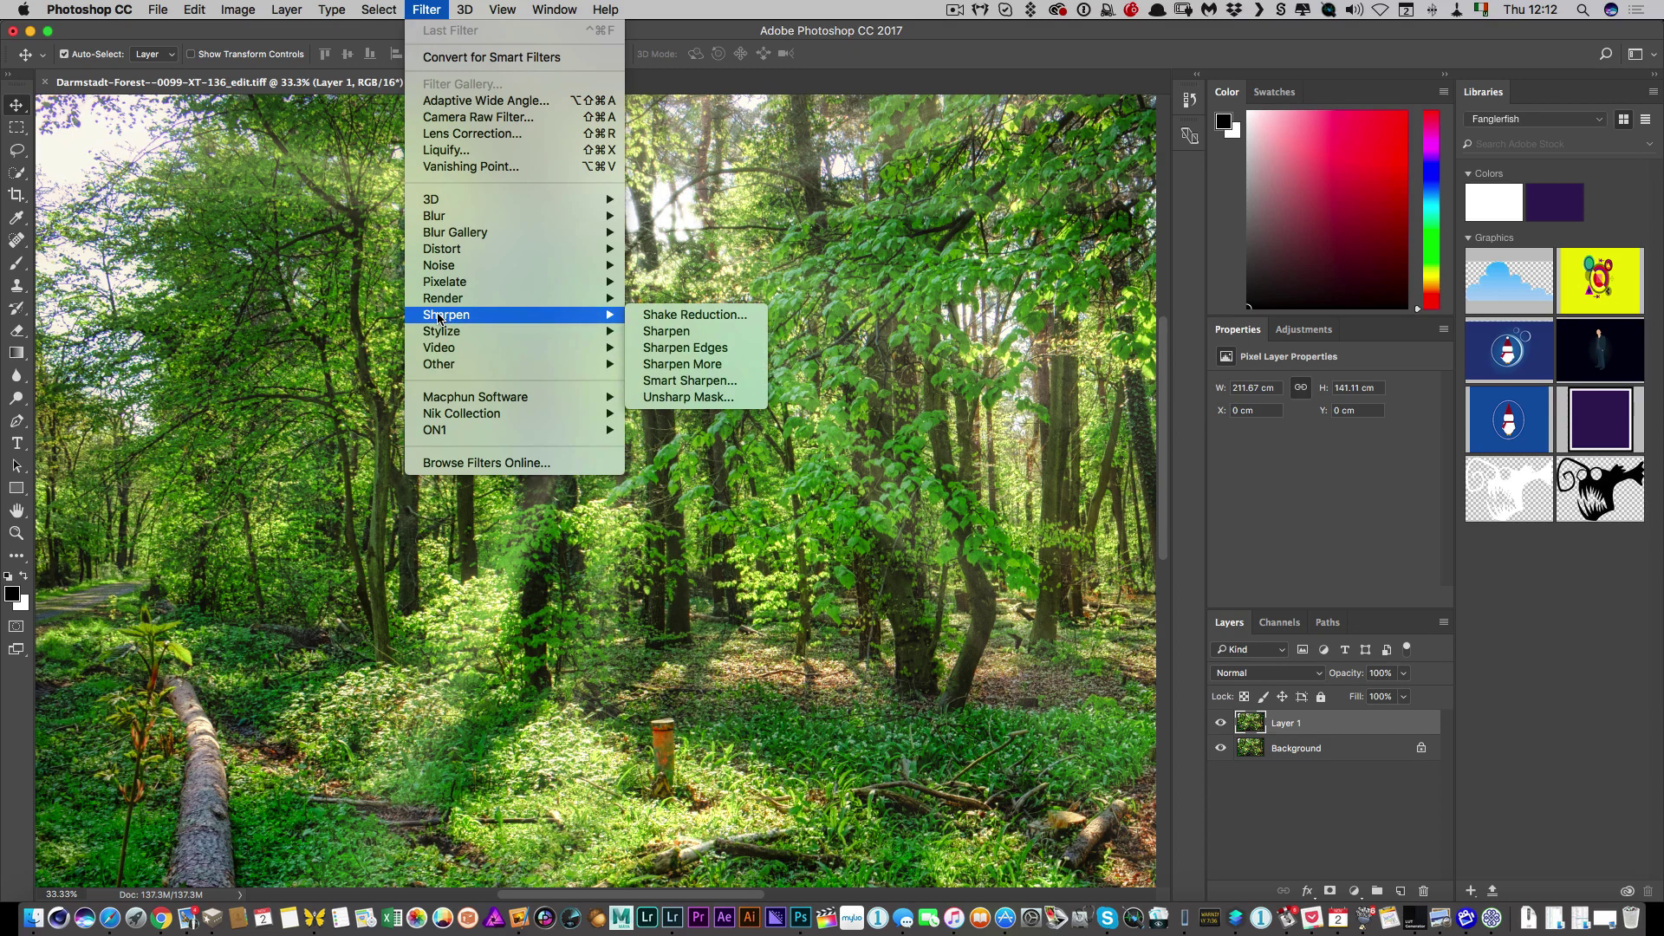
{"action": "mouse_move", "coordinate": [438, 253]}
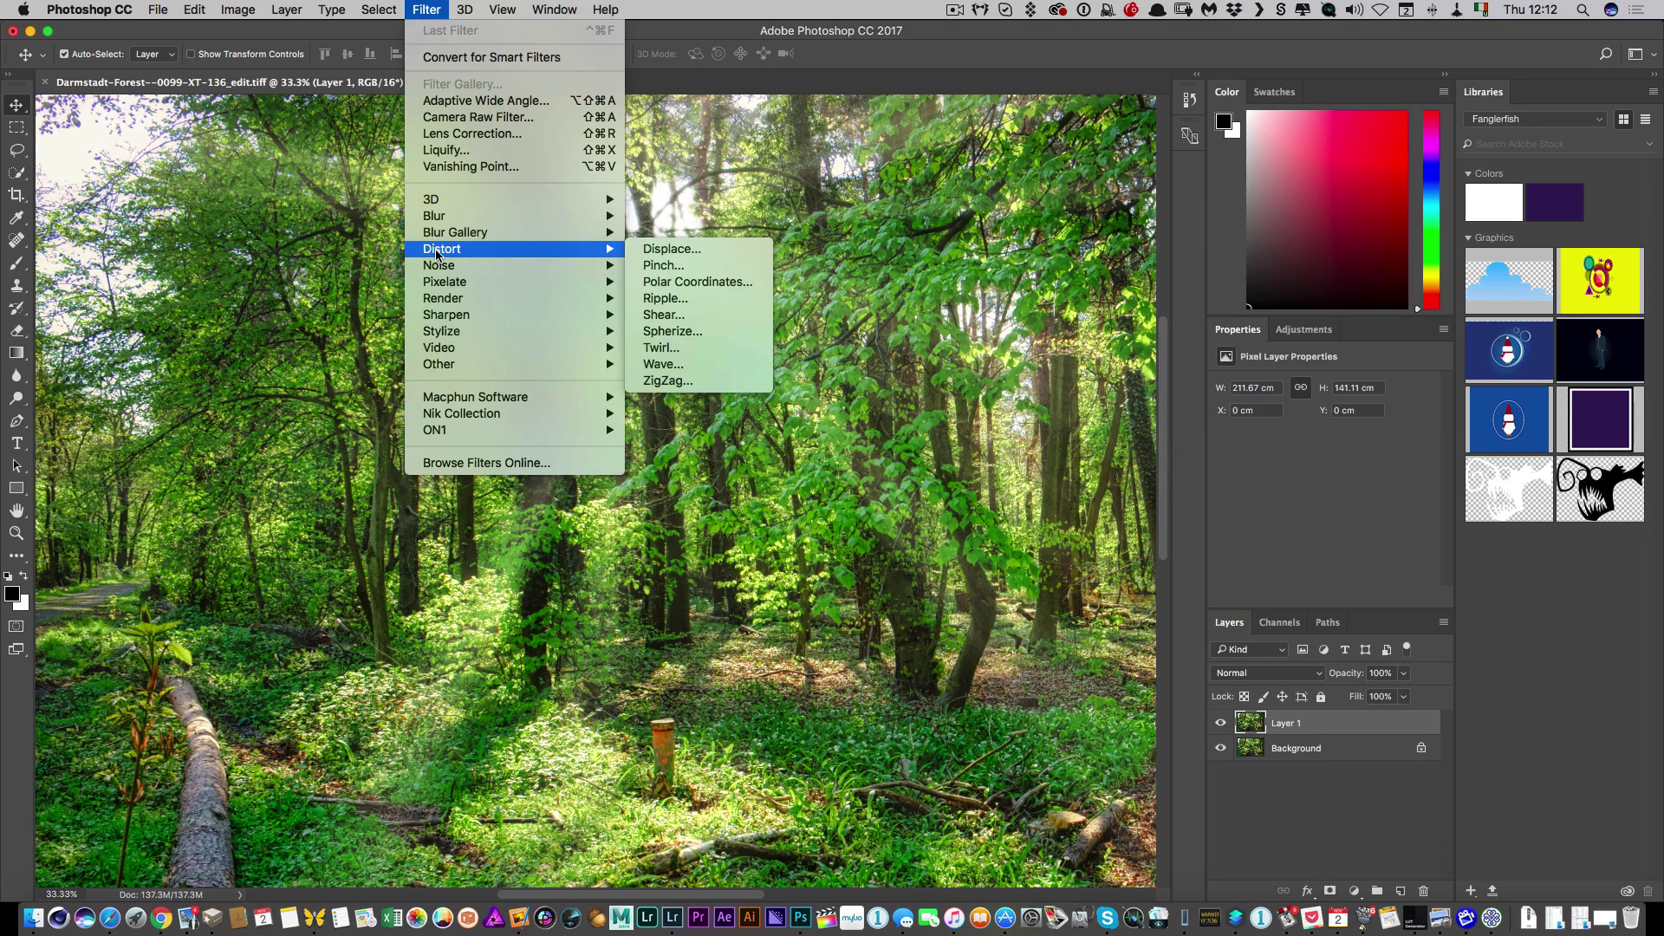
{"action": "mouse_move", "coordinate": [459, 205]}
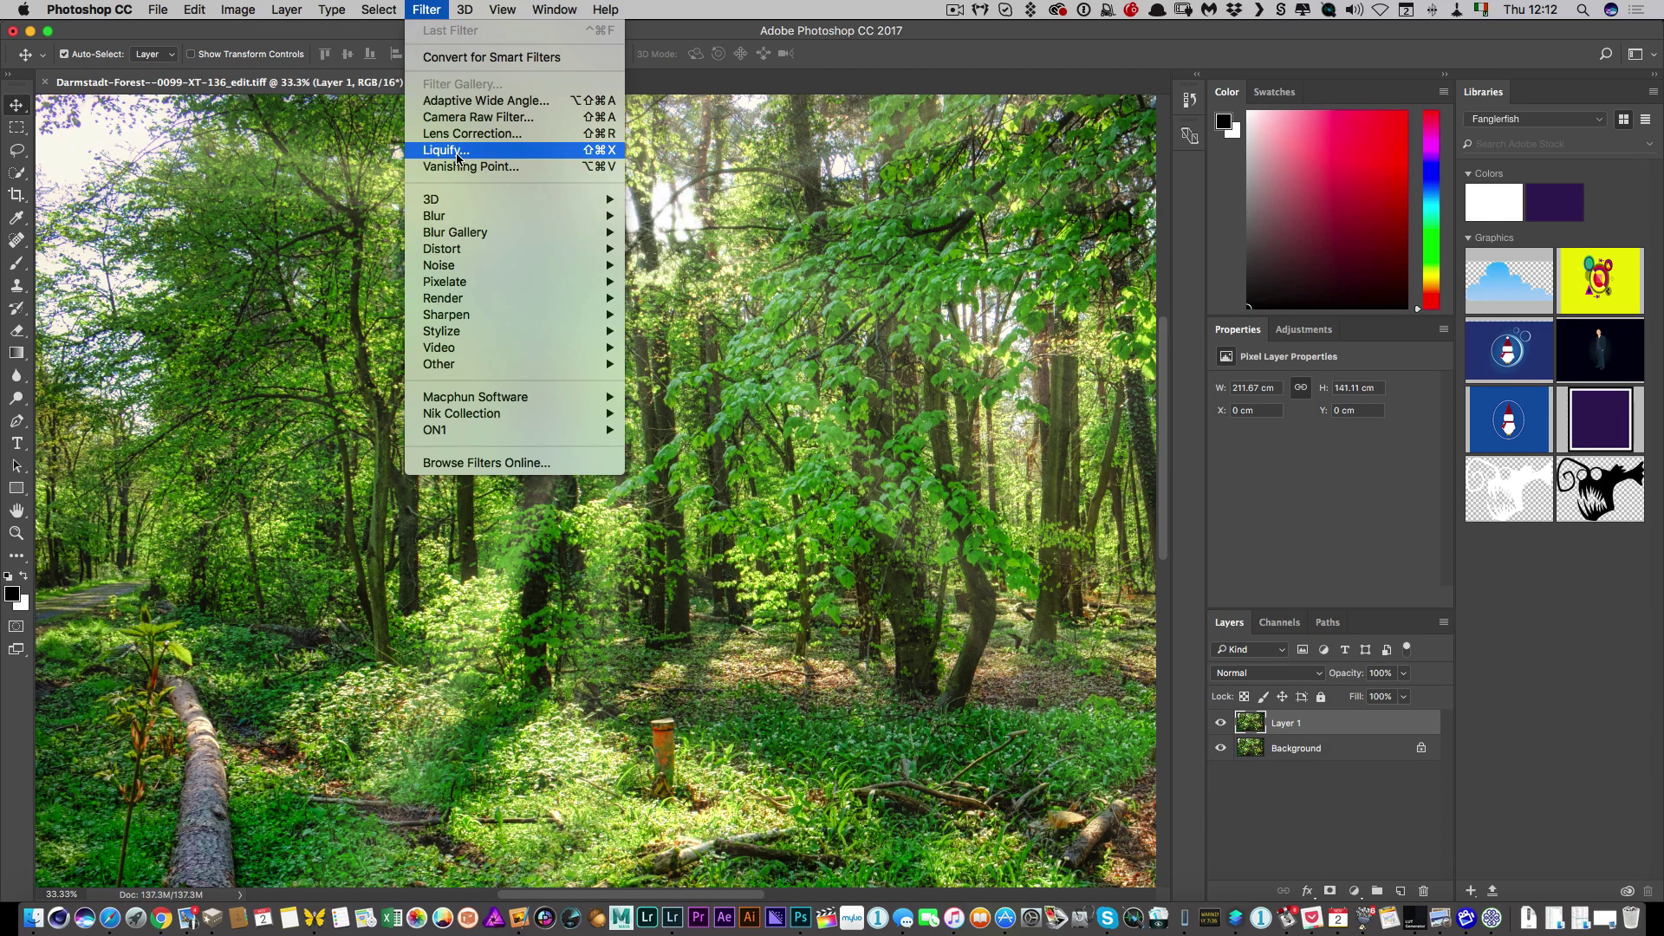
{"action": "left_click", "coordinate": [460, 118]}
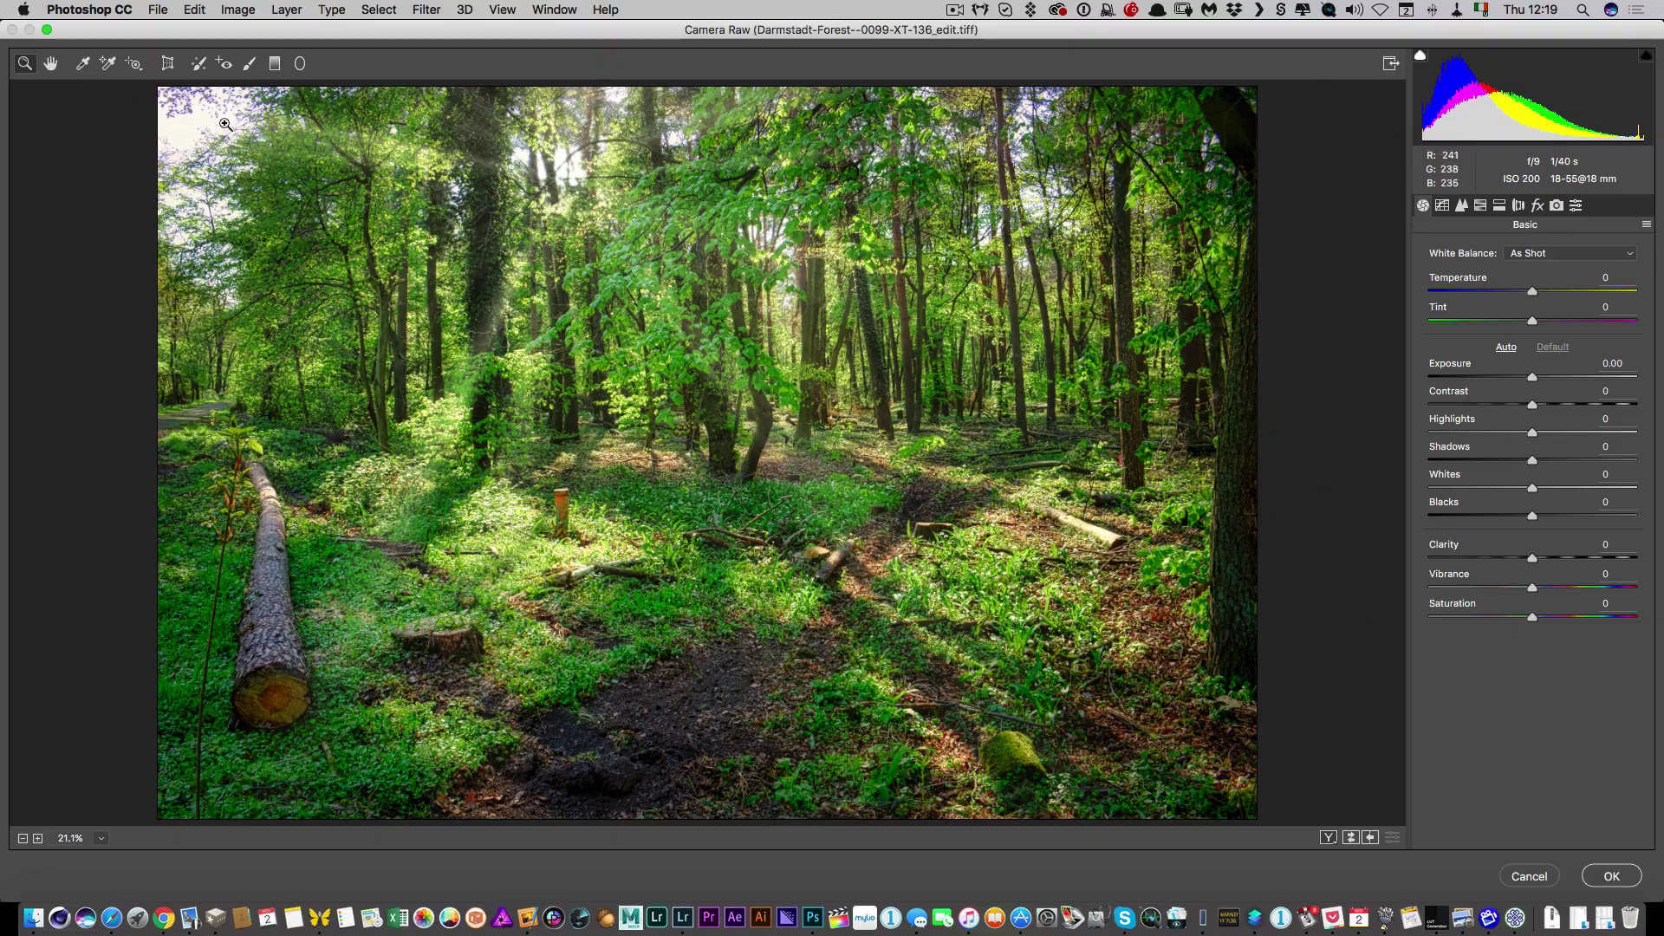
- In Lens Corrections, set Defringe to Purple Amount 3, Purple Hue 3/84, Green Amount 9 and Green Hue 40/100, judging the branches at 100%
{"action": "left_click", "coordinate": [102, 838]}
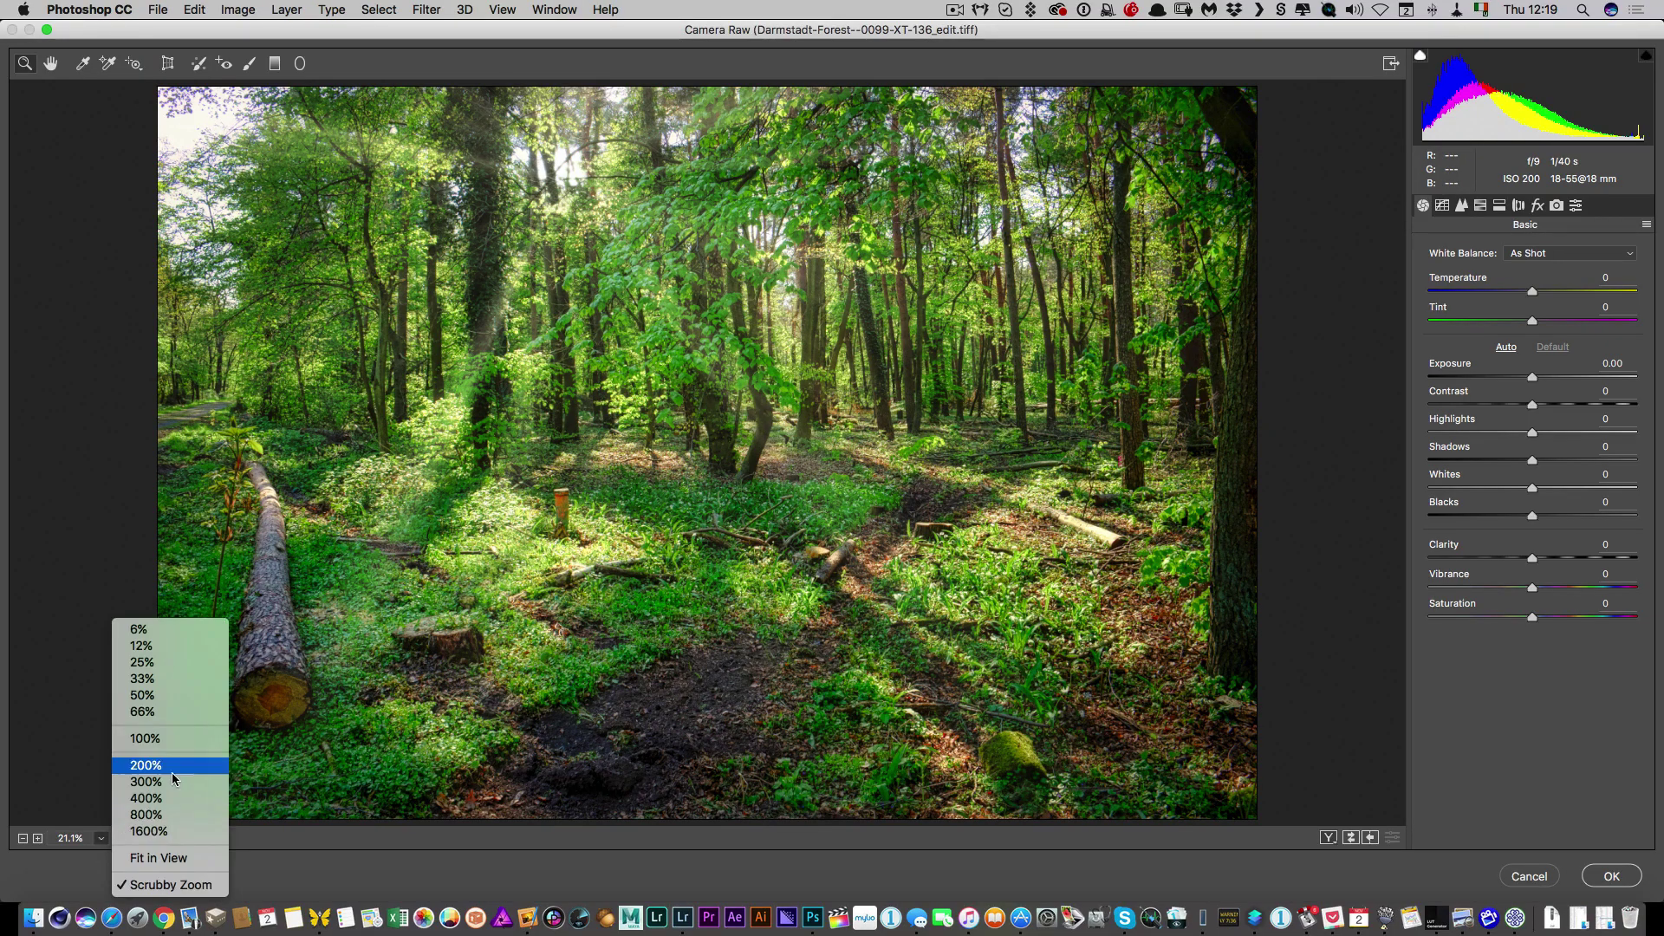
{"action": "left_click", "coordinate": [144, 738]}
{"action": "scroll", "coordinate": [298, 233], "scroll_direction": "left", "scroll_amount": 5}
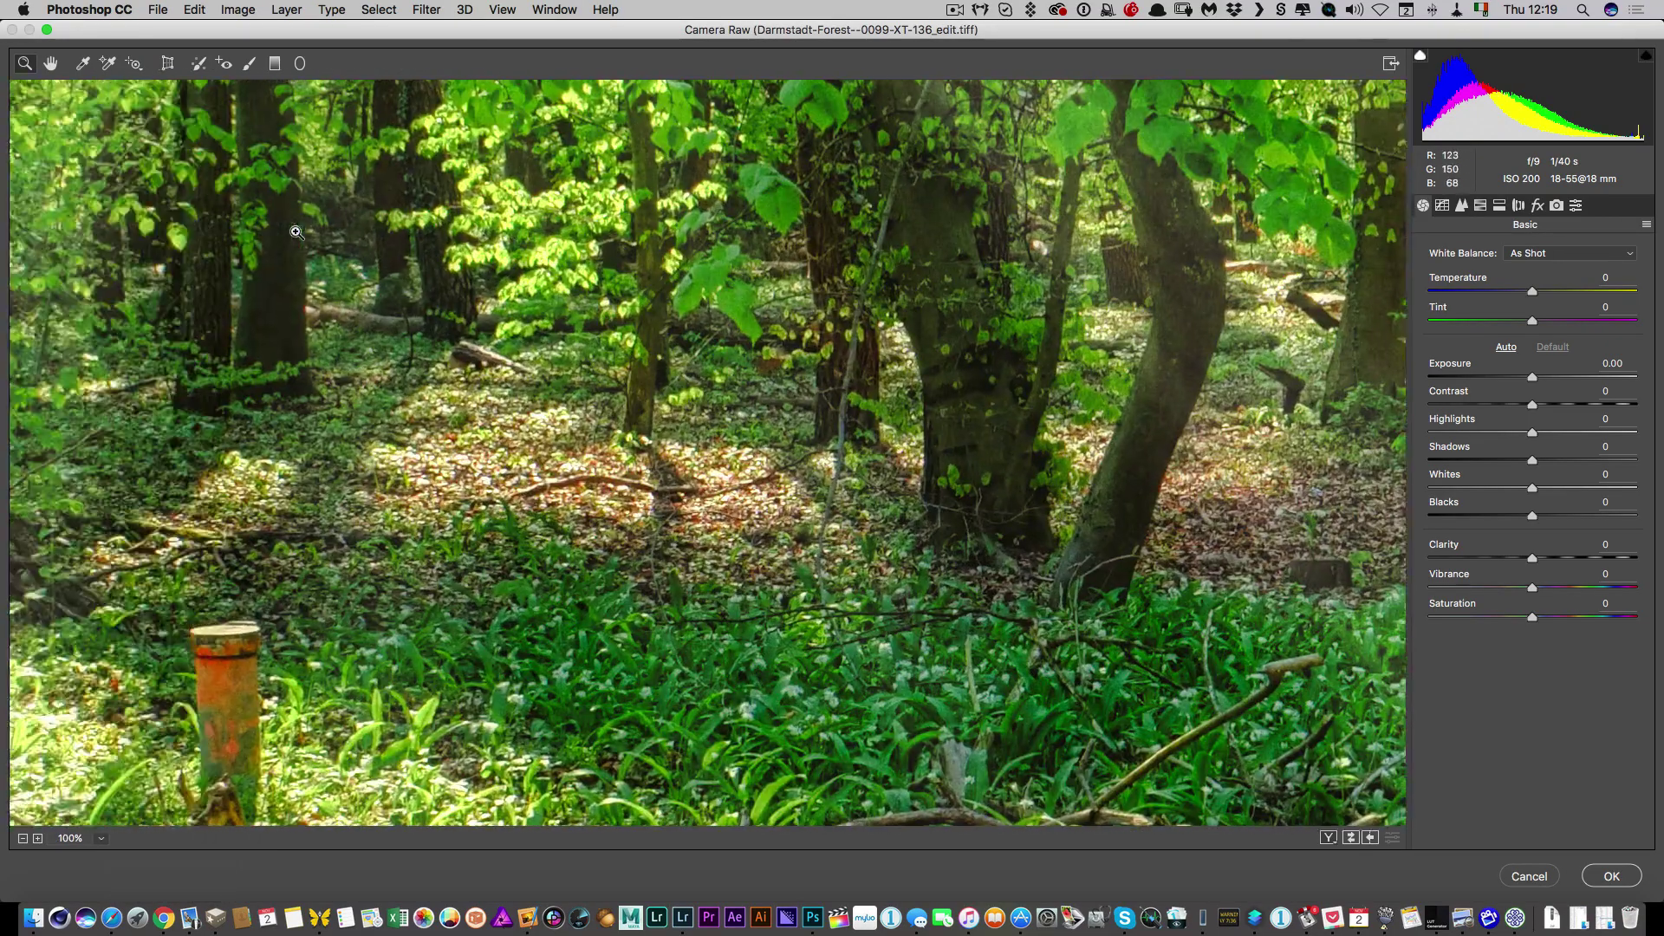
{"action": "scroll", "coordinate": [298, 233], "scroll_direction": "up", "scroll_amount": 10}
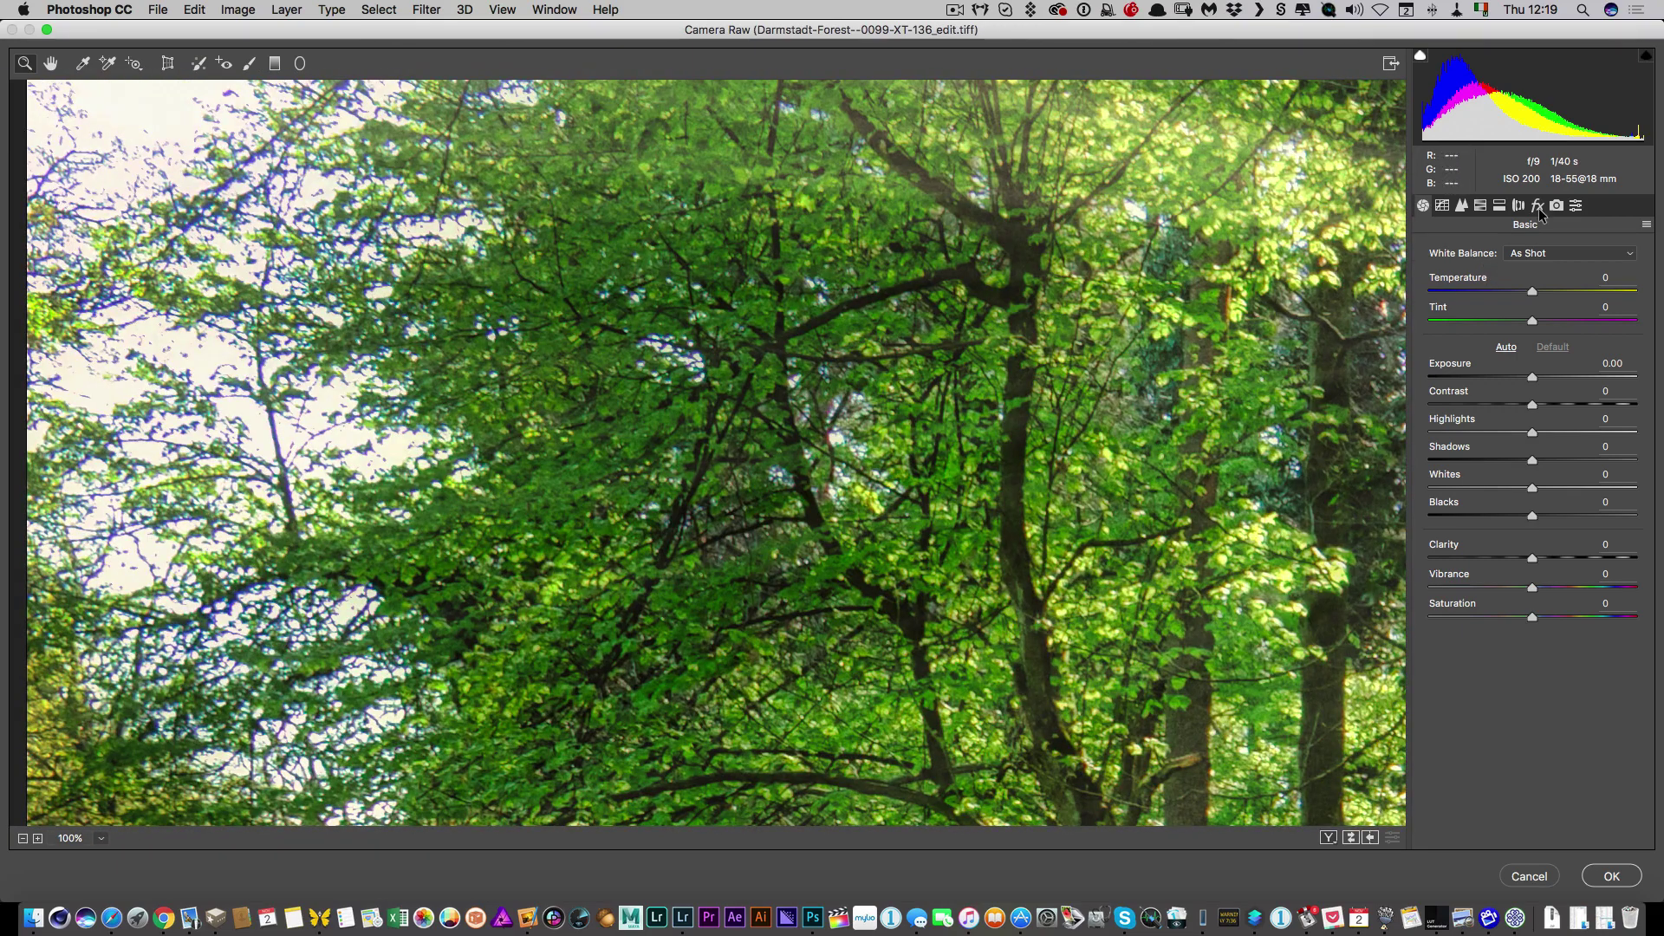
{"action": "left_click", "coordinate": [1517, 205]}
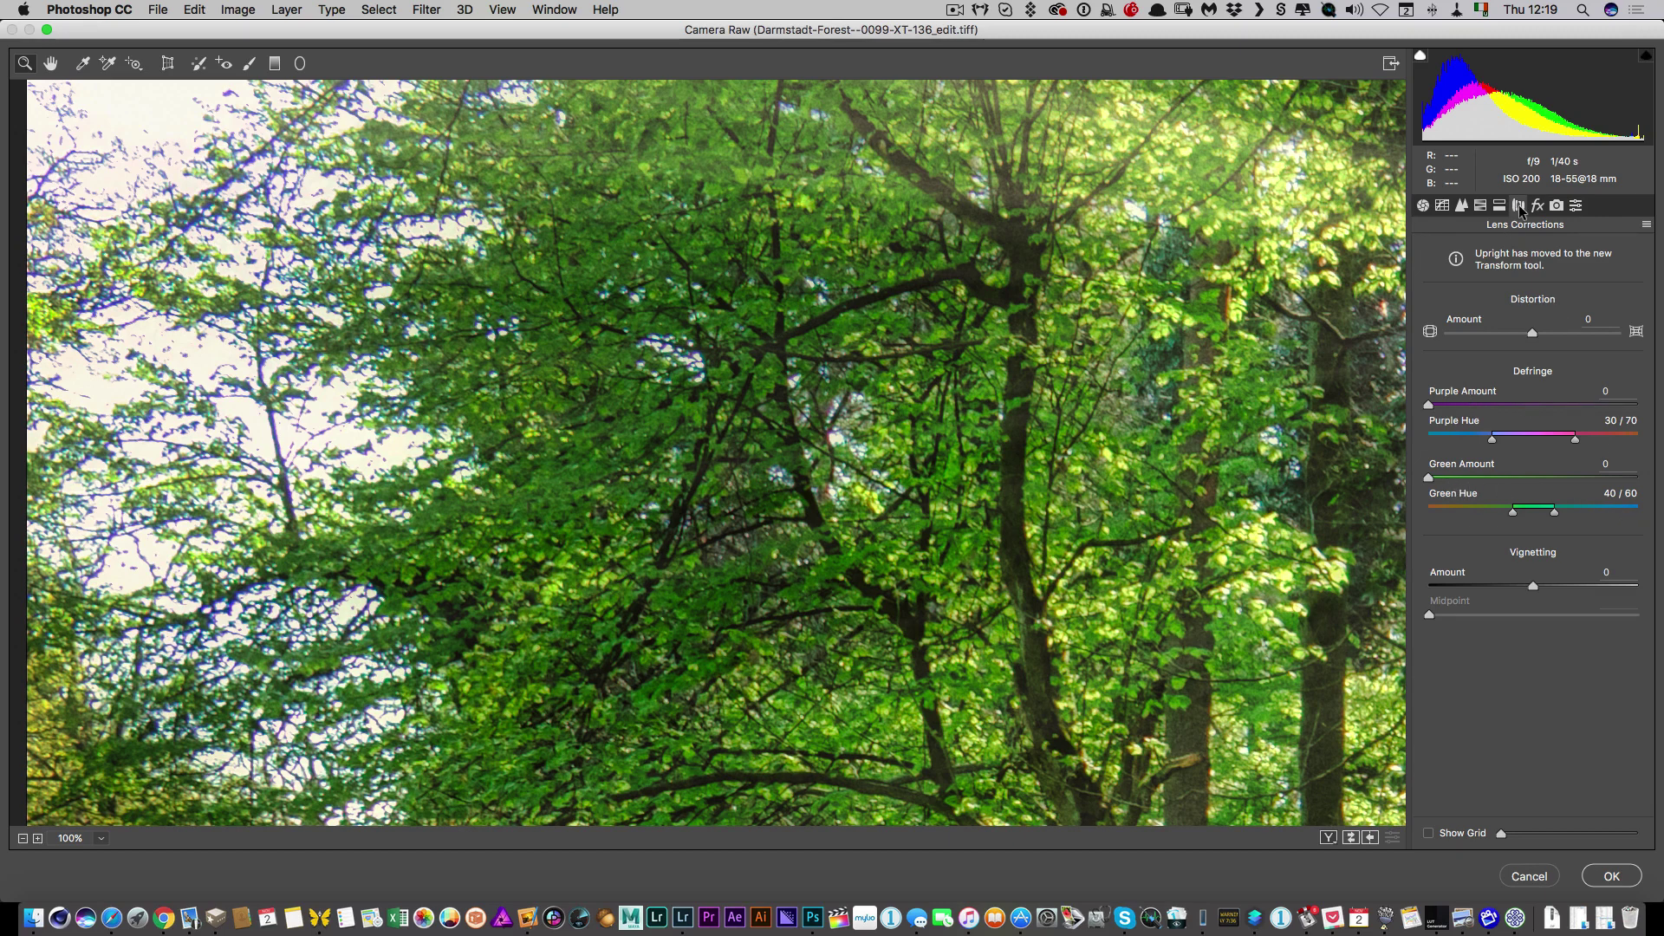
{"action": "left_click_drag", "start_coordinate": [1432, 476], "coordinate": [1459, 476]}
{"action": "left_click_drag", "start_coordinate": [1630, 513], "coordinate": [1655, 521]}
{"action": "left_click", "coordinate": [1518, 477]}
{"action": "left_click_drag", "start_coordinate": [1428, 405], "coordinate": [1437, 444]}
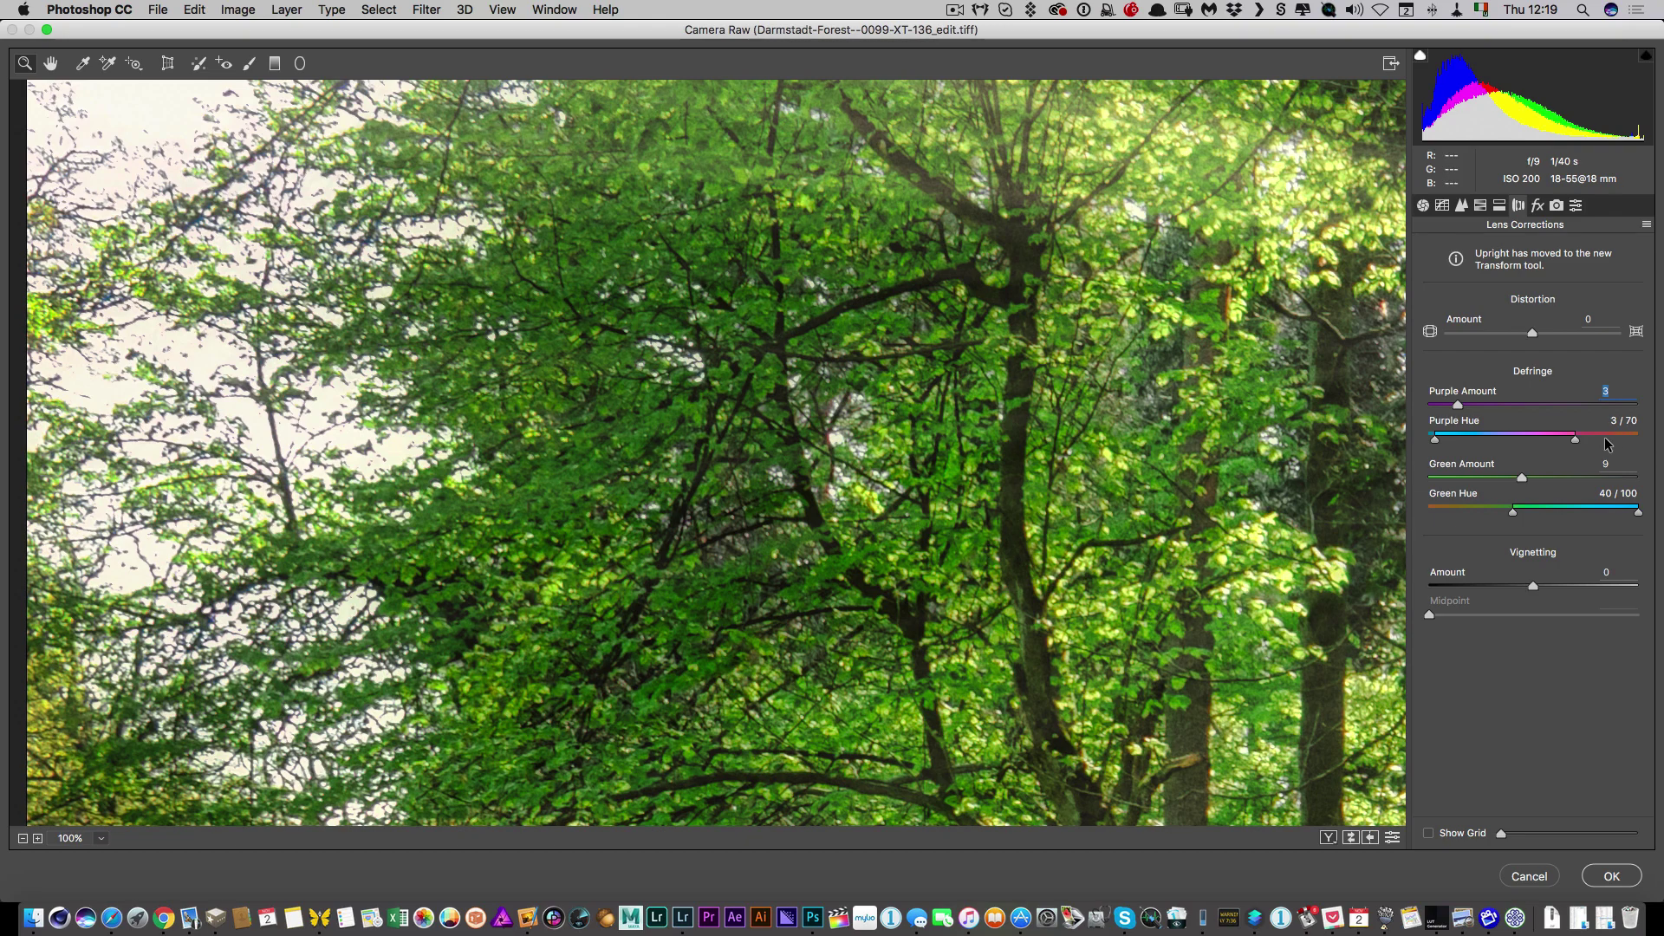
{"action": "left_click_drag", "start_coordinate": [1576, 441], "coordinate": [1606, 444]}
- Examine the trunks, leaves and forest floor across the photo at 100% zoom to check the defringe effect
{"action": "scroll", "coordinate": [1110, 425], "scroll_direction": "right", "scroll_amount": 3}
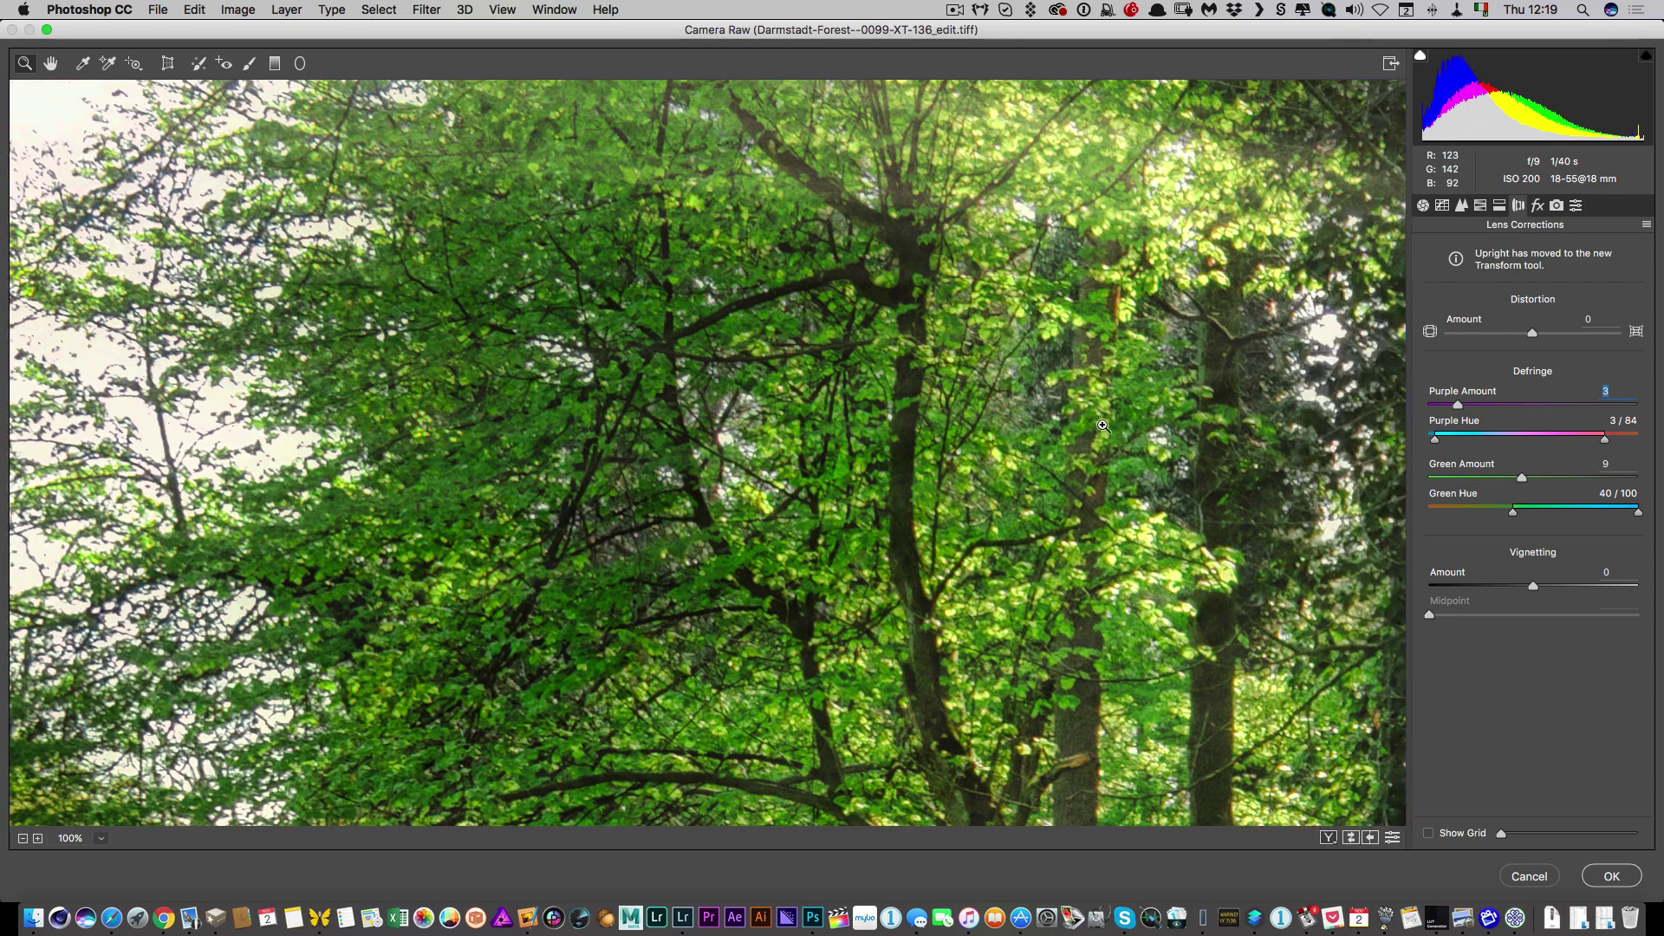
{"action": "scroll", "coordinate": [1101, 424], "scroll_direction": "down", "scroll_amount": 5}
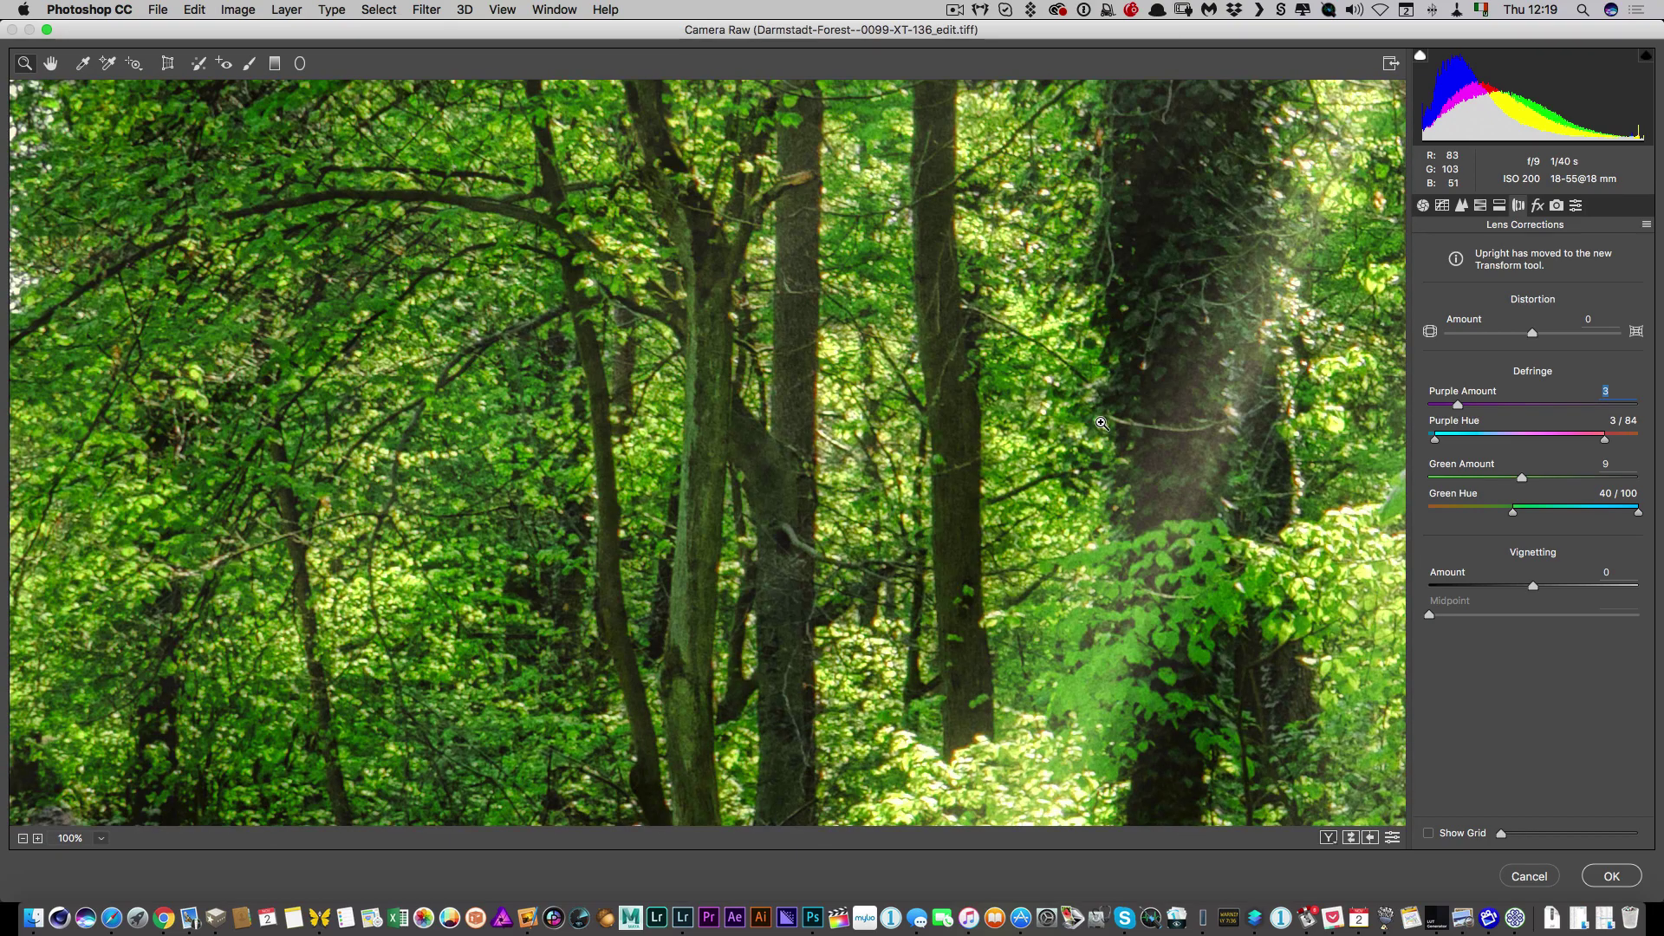
{"action": "scroll", "coordinate": [1102, 423], "scroll_direction": "down", "scroll_amount": 8}
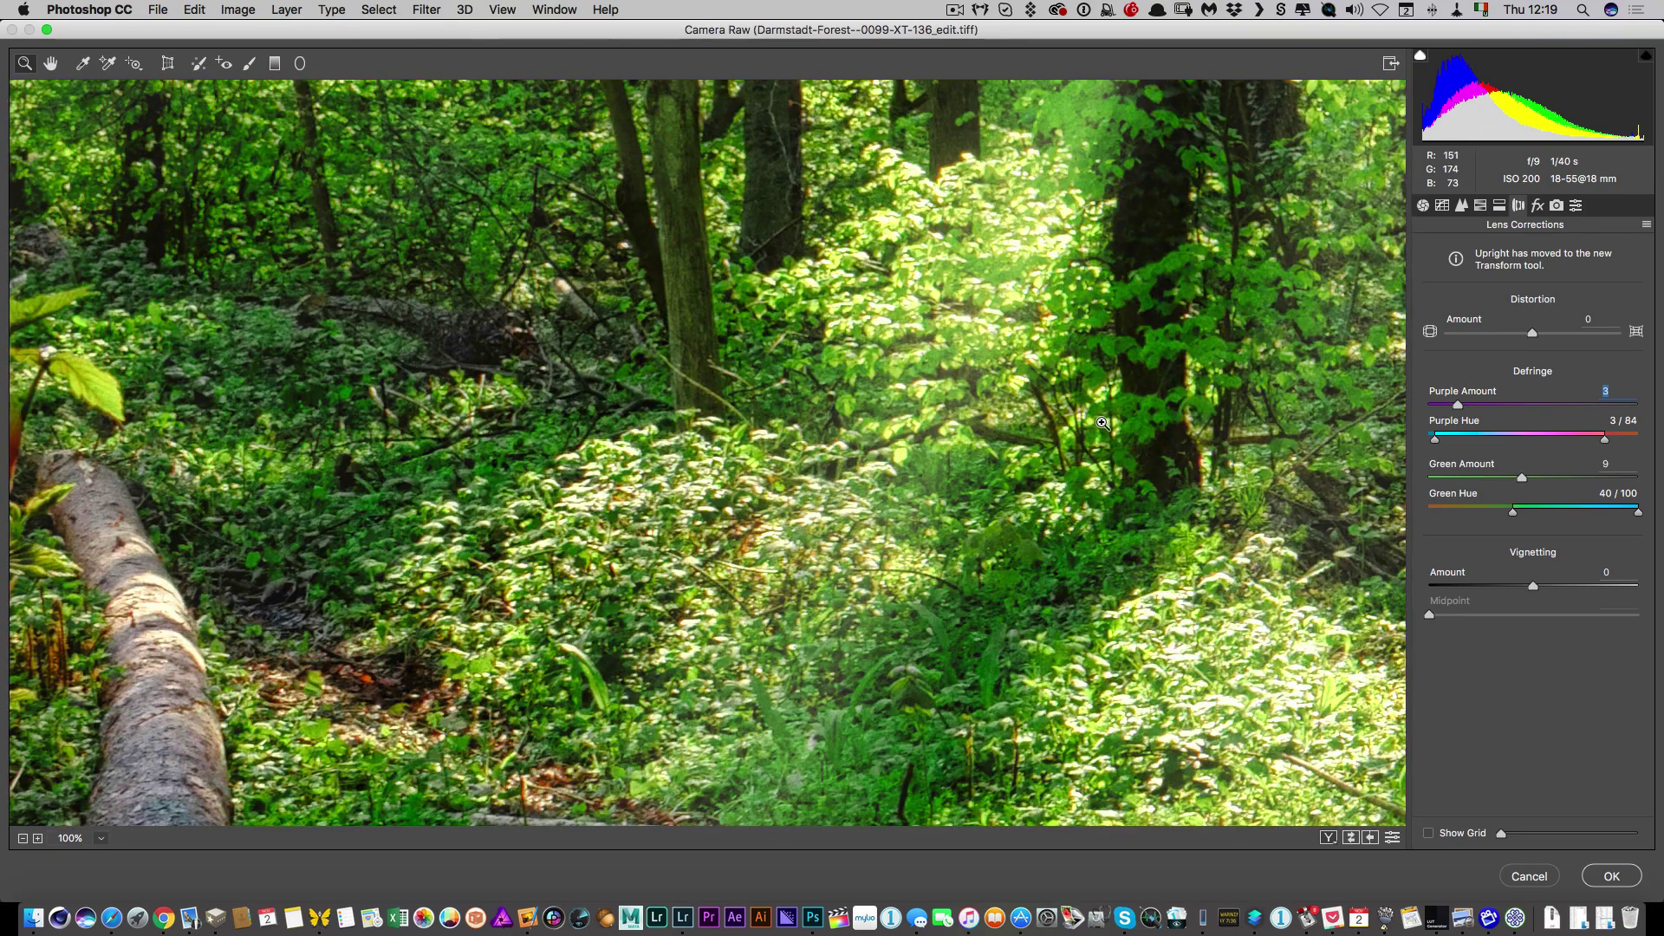
{"action": "scroll", "coordinate": [1101, 424], "scroll_direction": "down", "scroll_amount": 8}
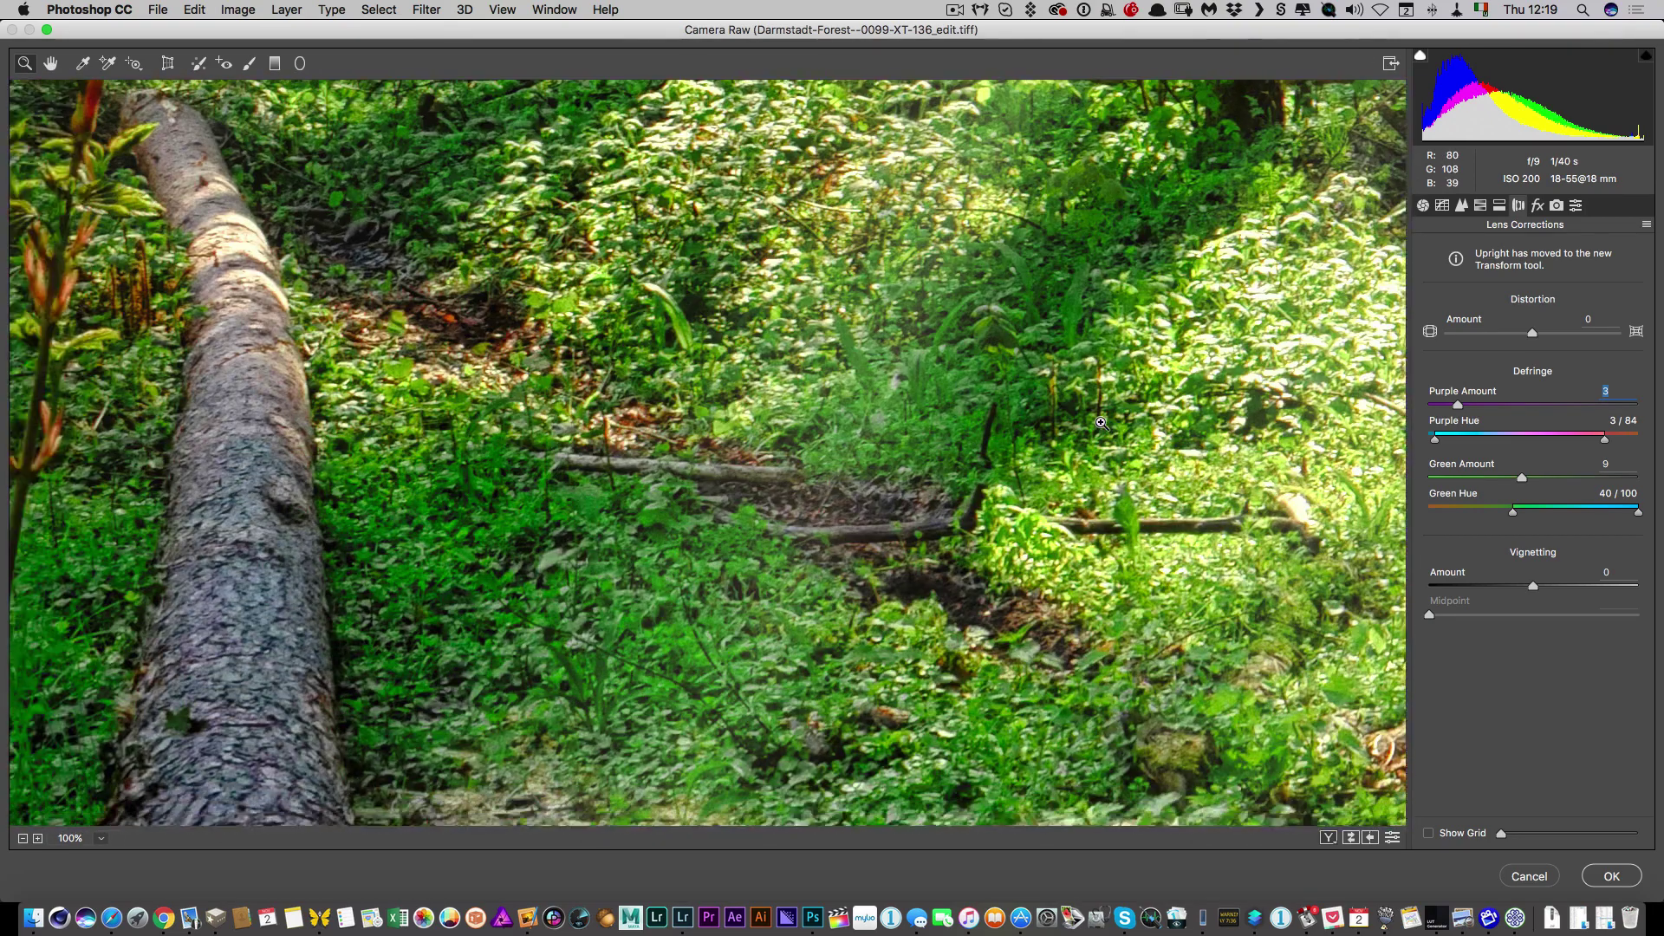
{"action": "scroll", "coordinate": [1101, 423], "scroll_direction": "down", "scroll_amount": 8}
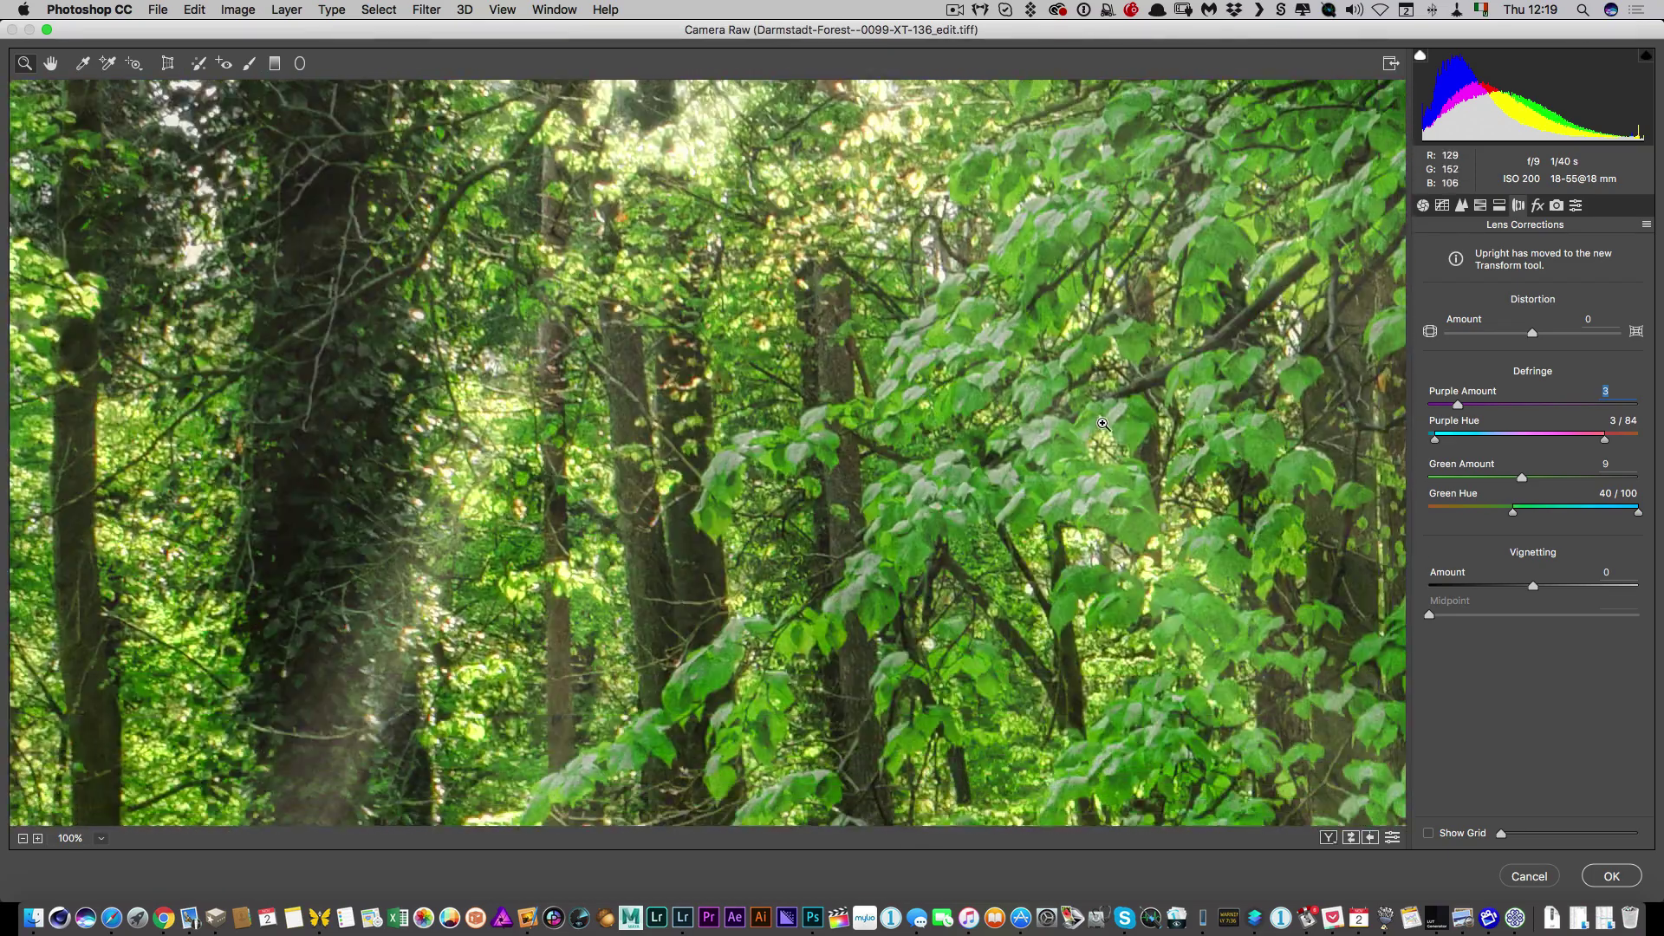
{"action": "scroll", "coordinate": [1098, 424], "scroll_direction": "left", "scroll_amount": 10}
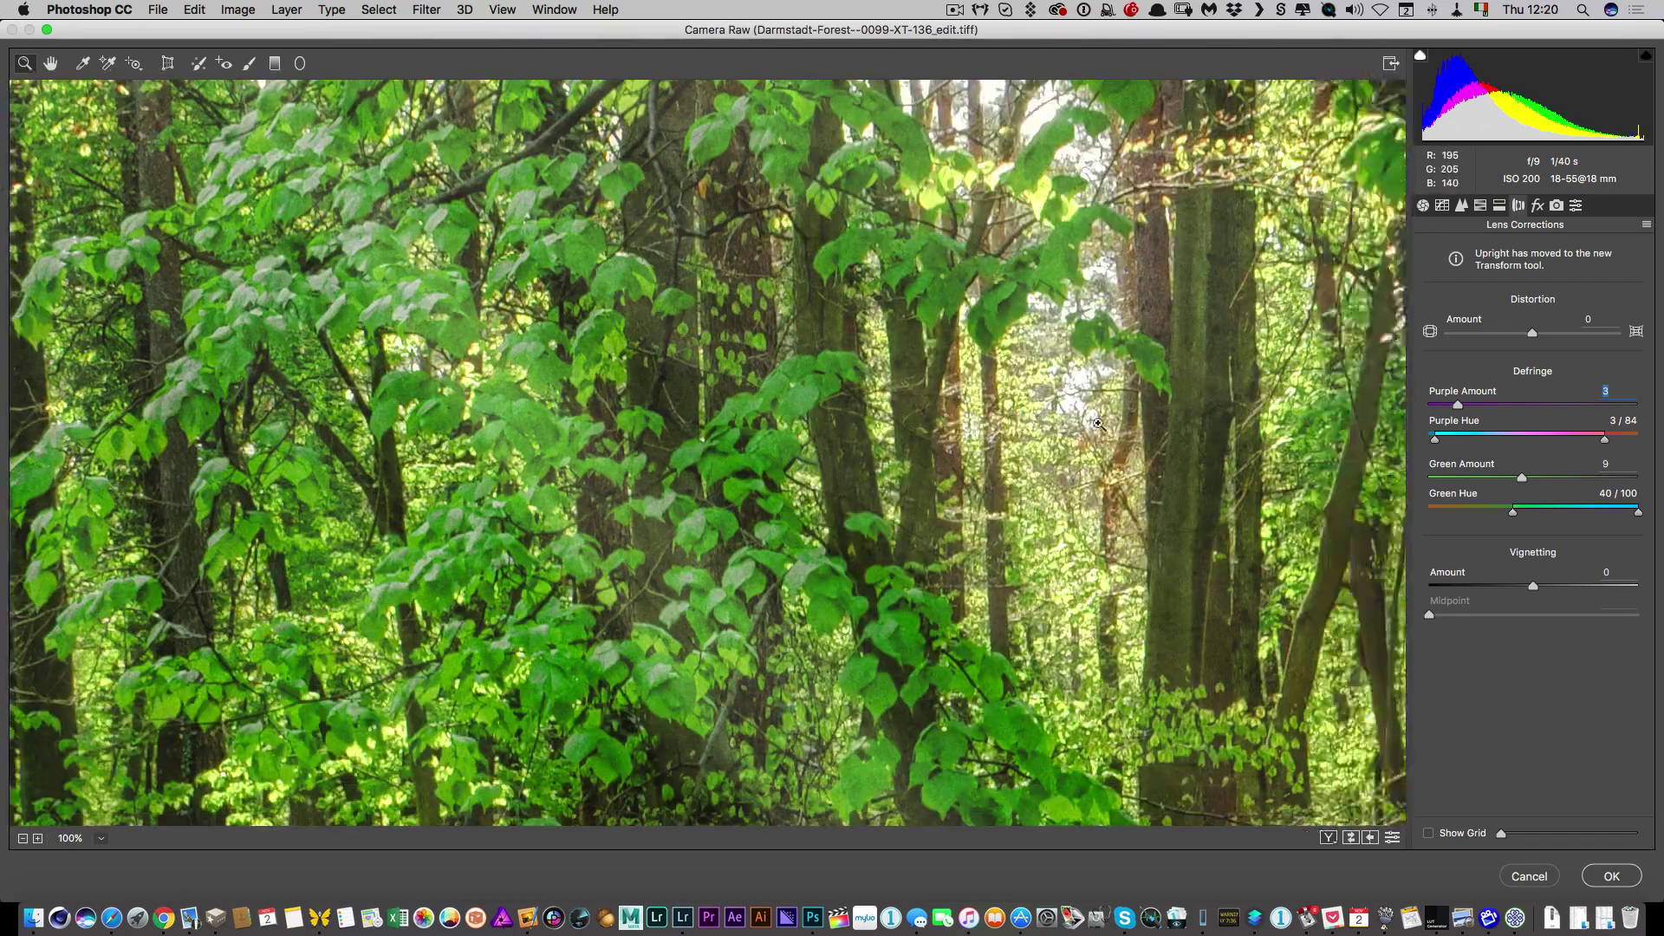
{"action": "scroll", "coordinate": [1098, 424], "scroll_direction": "down", "scroll_amount": 5}
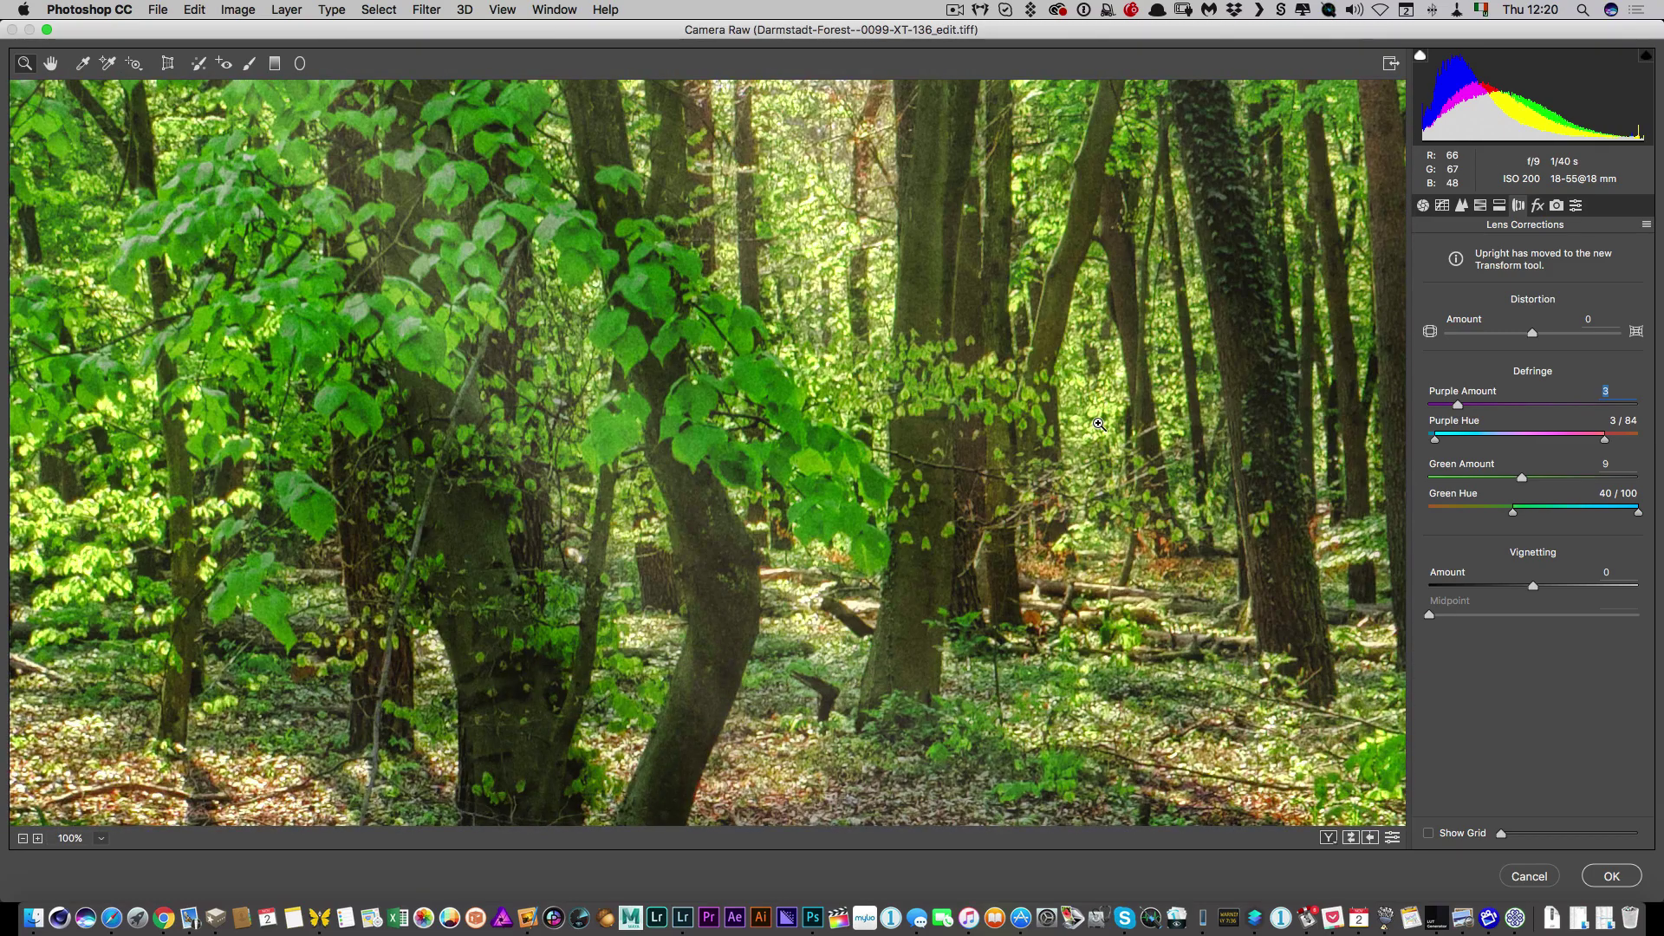
{"action": "scroll", "coordinate": [1098, 424], "scroll_direction": "left", "scroll_amount": 15}
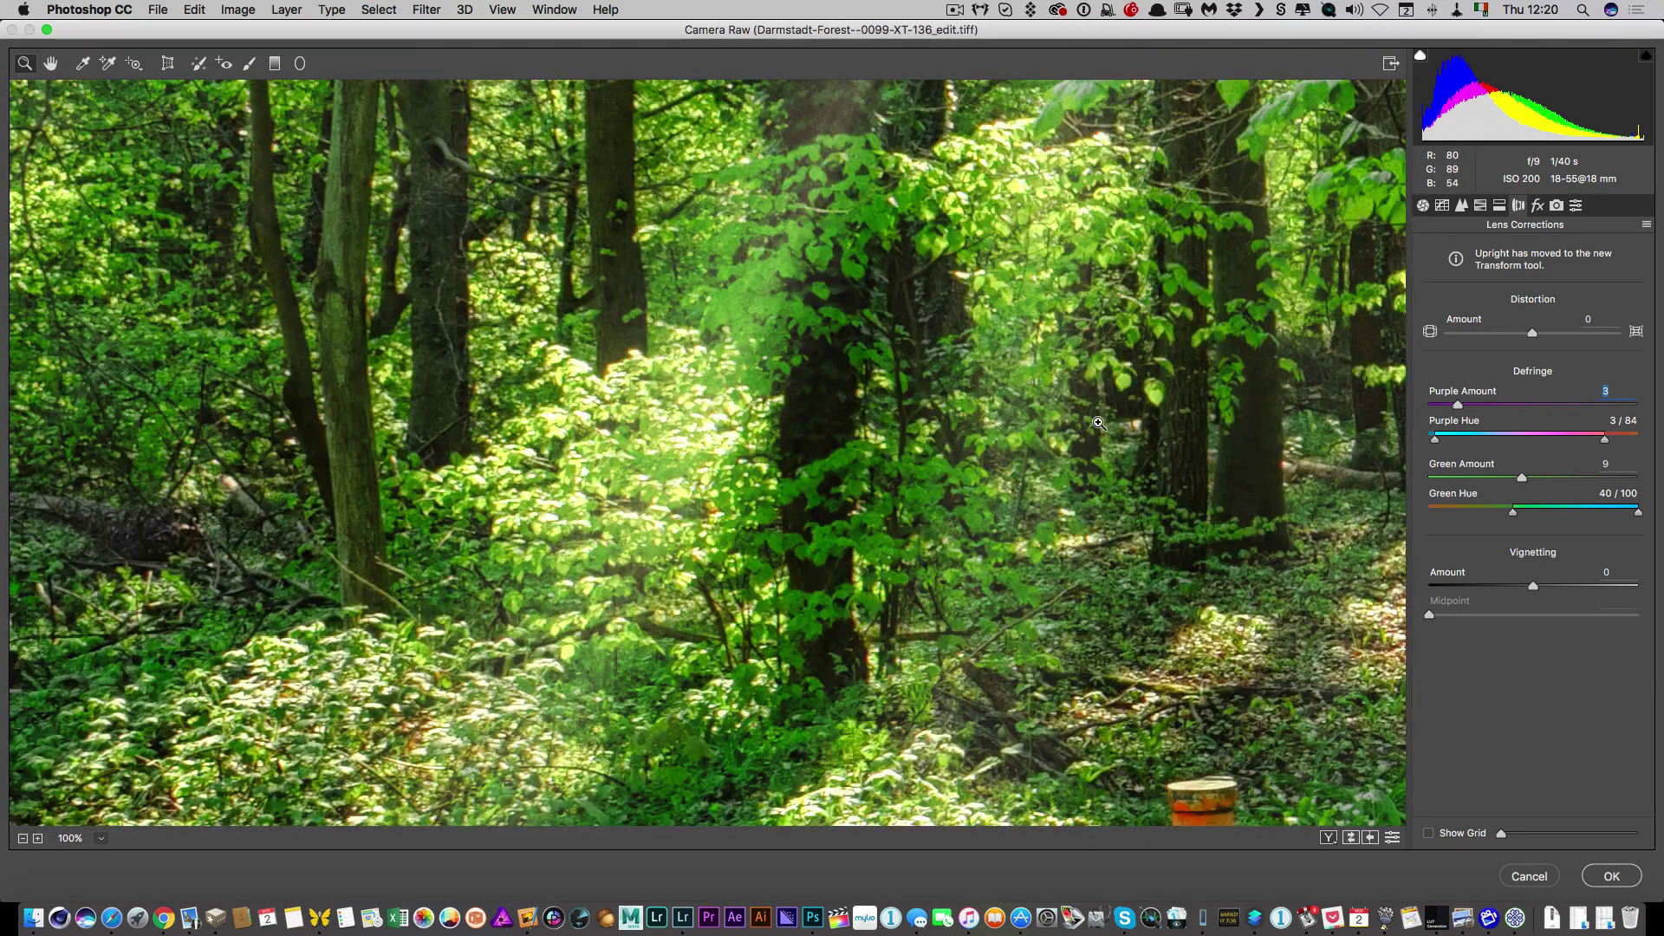
{"action": "scroll", "coordinate": [1098, 423], "scroll_direction": "down", "scroll_amount": 10}
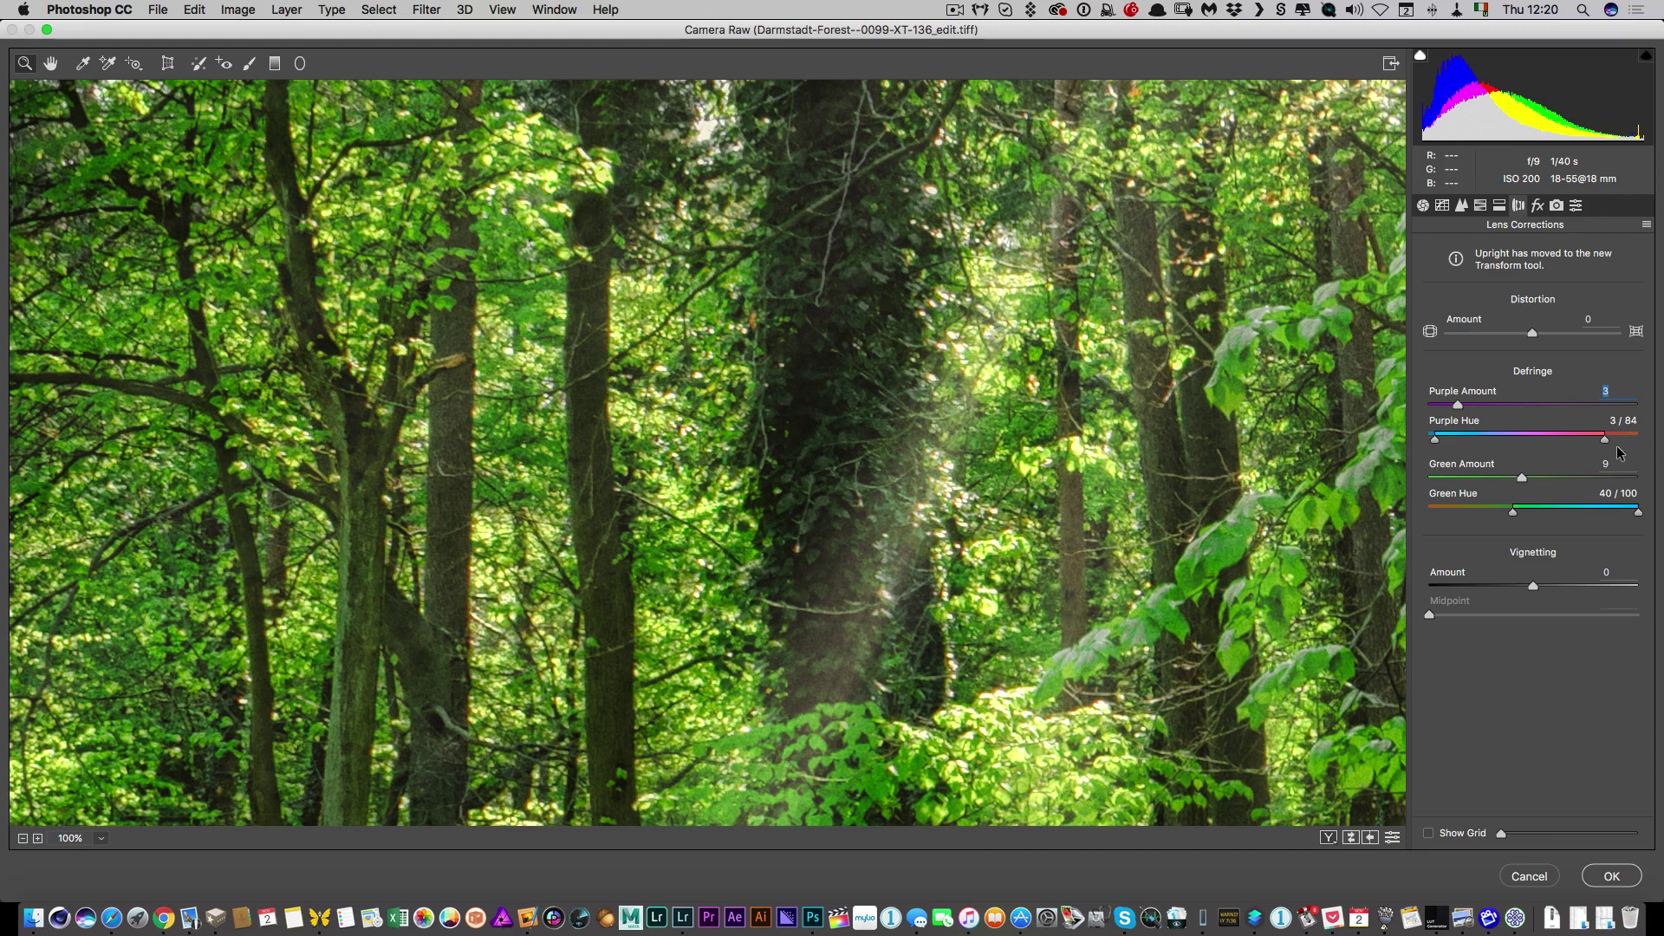
- Widen the Defringe Purple Hue range to 3/100 and set the Purple Amount to 6
{"action": "left_click_drag", "start_coordinate": [1604, 439], "coordinate": [1639, 440]}
{"action": "left_click", "coordinate": [1474, 405]}
{"action": "left_click", "coordinate": [1509, 404]}
{"action": "left_click_drag", "start_coordinate": [1506, 404], "coordinate": [1487, 406]}
- Narrow the Defringe Green Hue range to 77/100 and check the branches against the sky at 200% zoom
{"action": "left_click", "coordinate": [973, 439]}
{"action": "left_click", "coordinate": [907, 434], "text": "alt"}
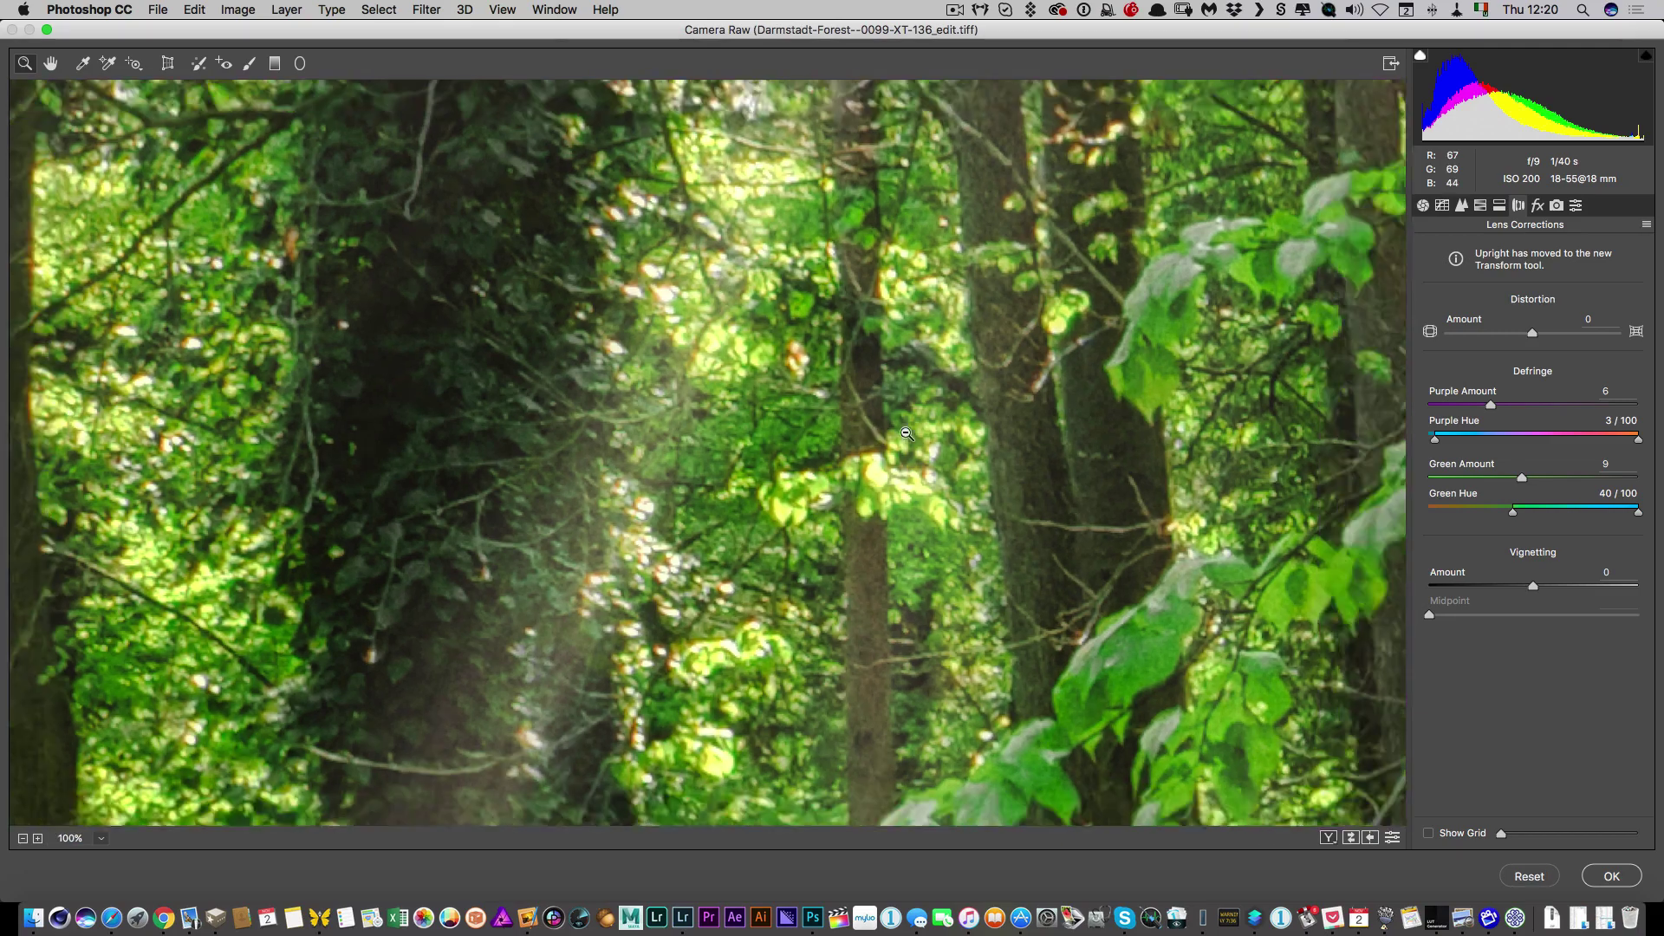
{"action": "left_click", "coordinate": [907, 433], "text": "alt"}
{"action": "left_click", "coordinate": [906, 433], "text": "alt"}
{"action": "left_click", "coordinate": [906, 434], "text": "alt"}
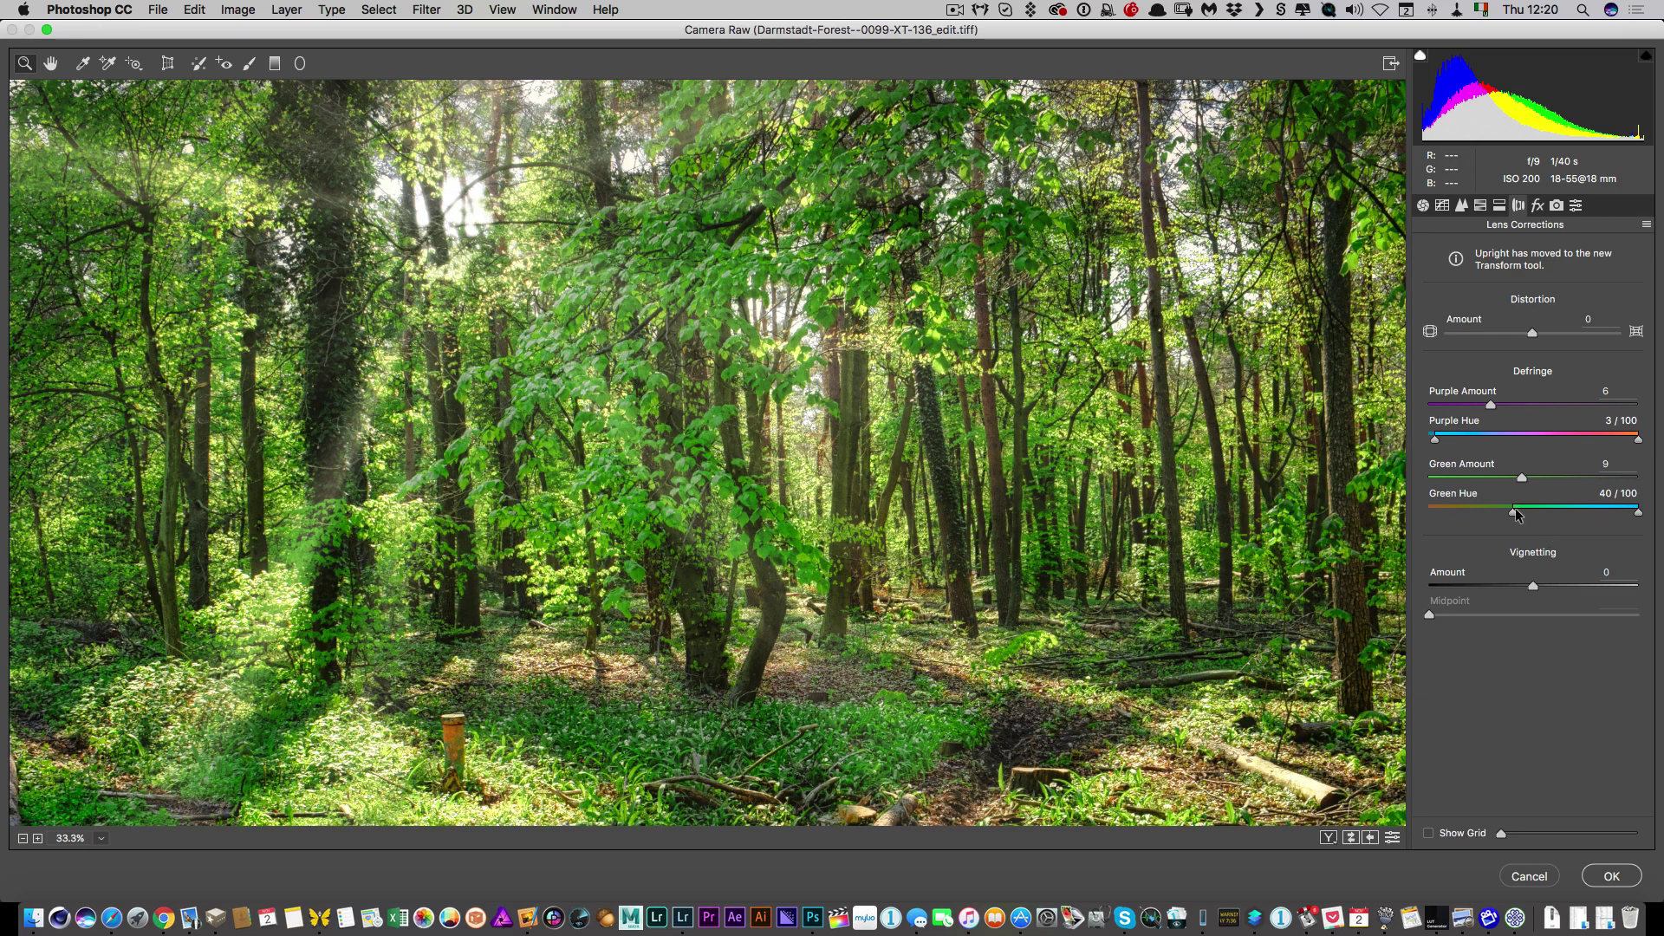
{"action": "left_click_drag", "start_coordinate": [1515, 514], "coordinate": [1591, 518]}
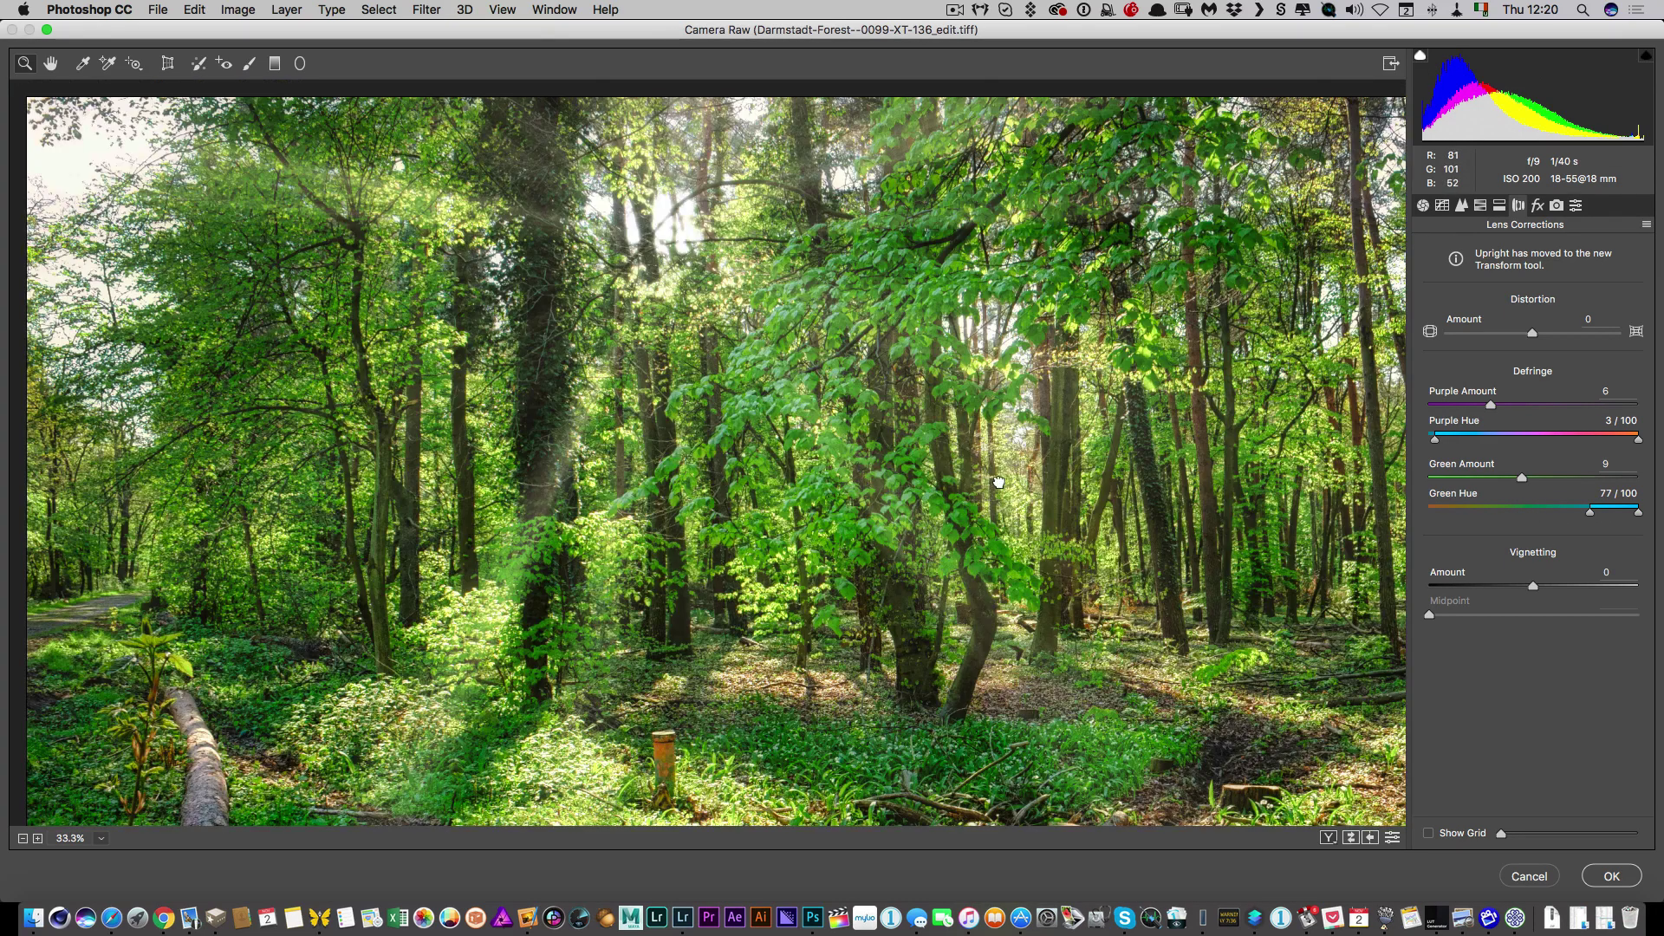
{"action": "left_click", "coordinate": [129, 244]}
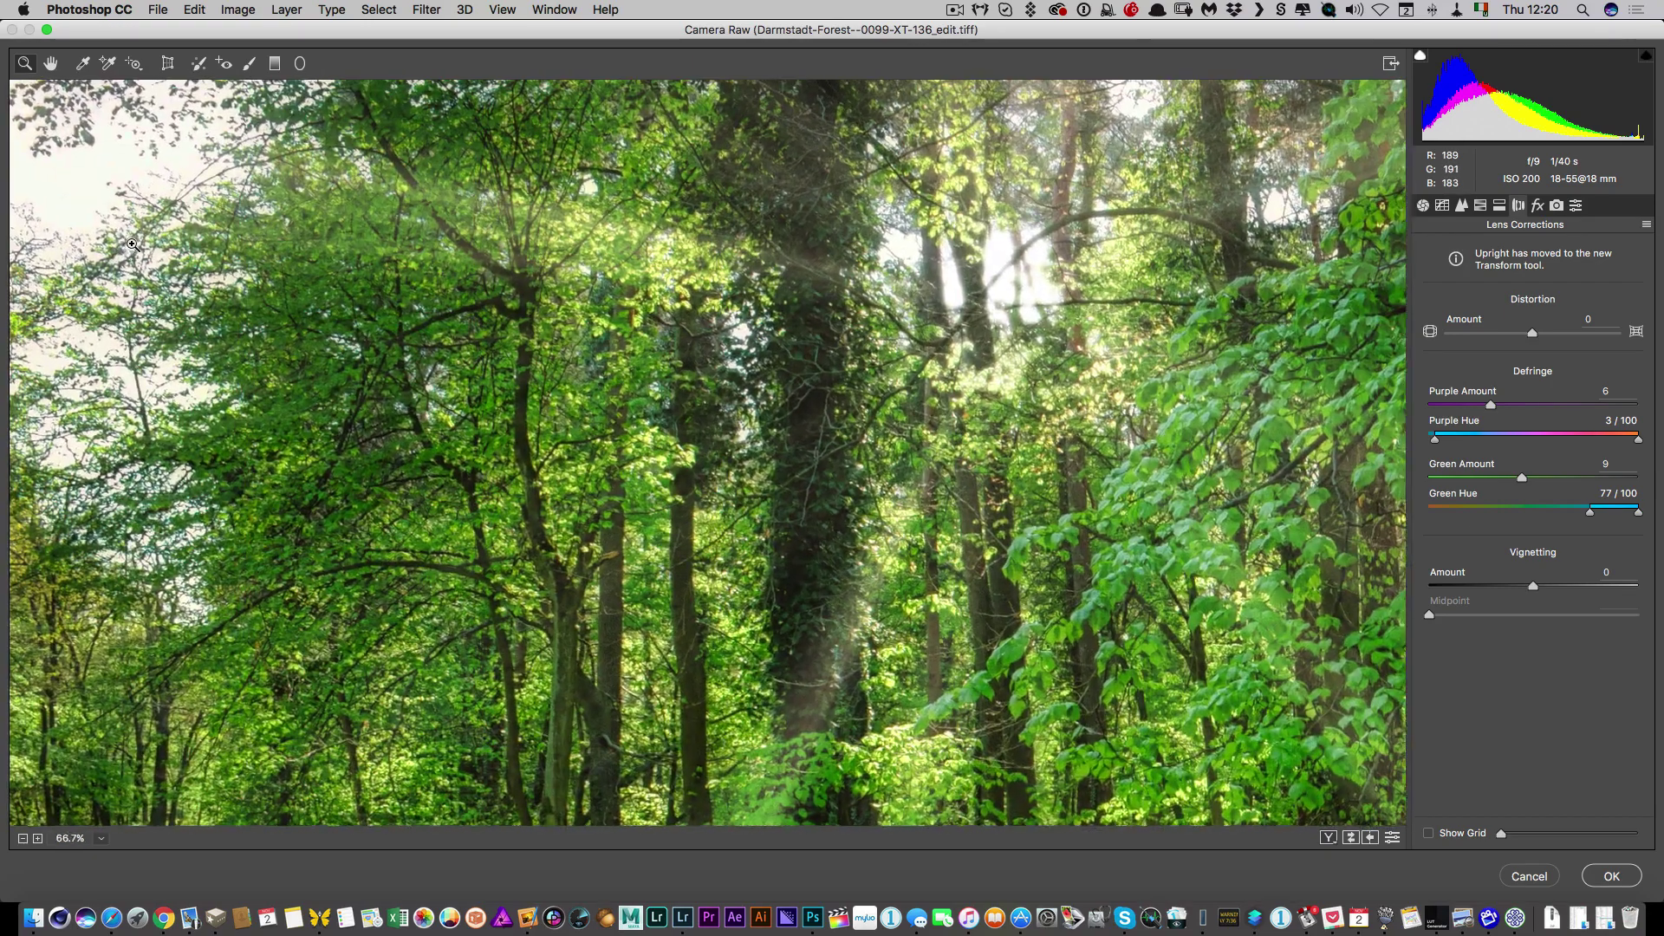
{"action": "left_click", "coordinate": [174, 180]}
{"action": "left_click", "coordinate": [186, 344]}
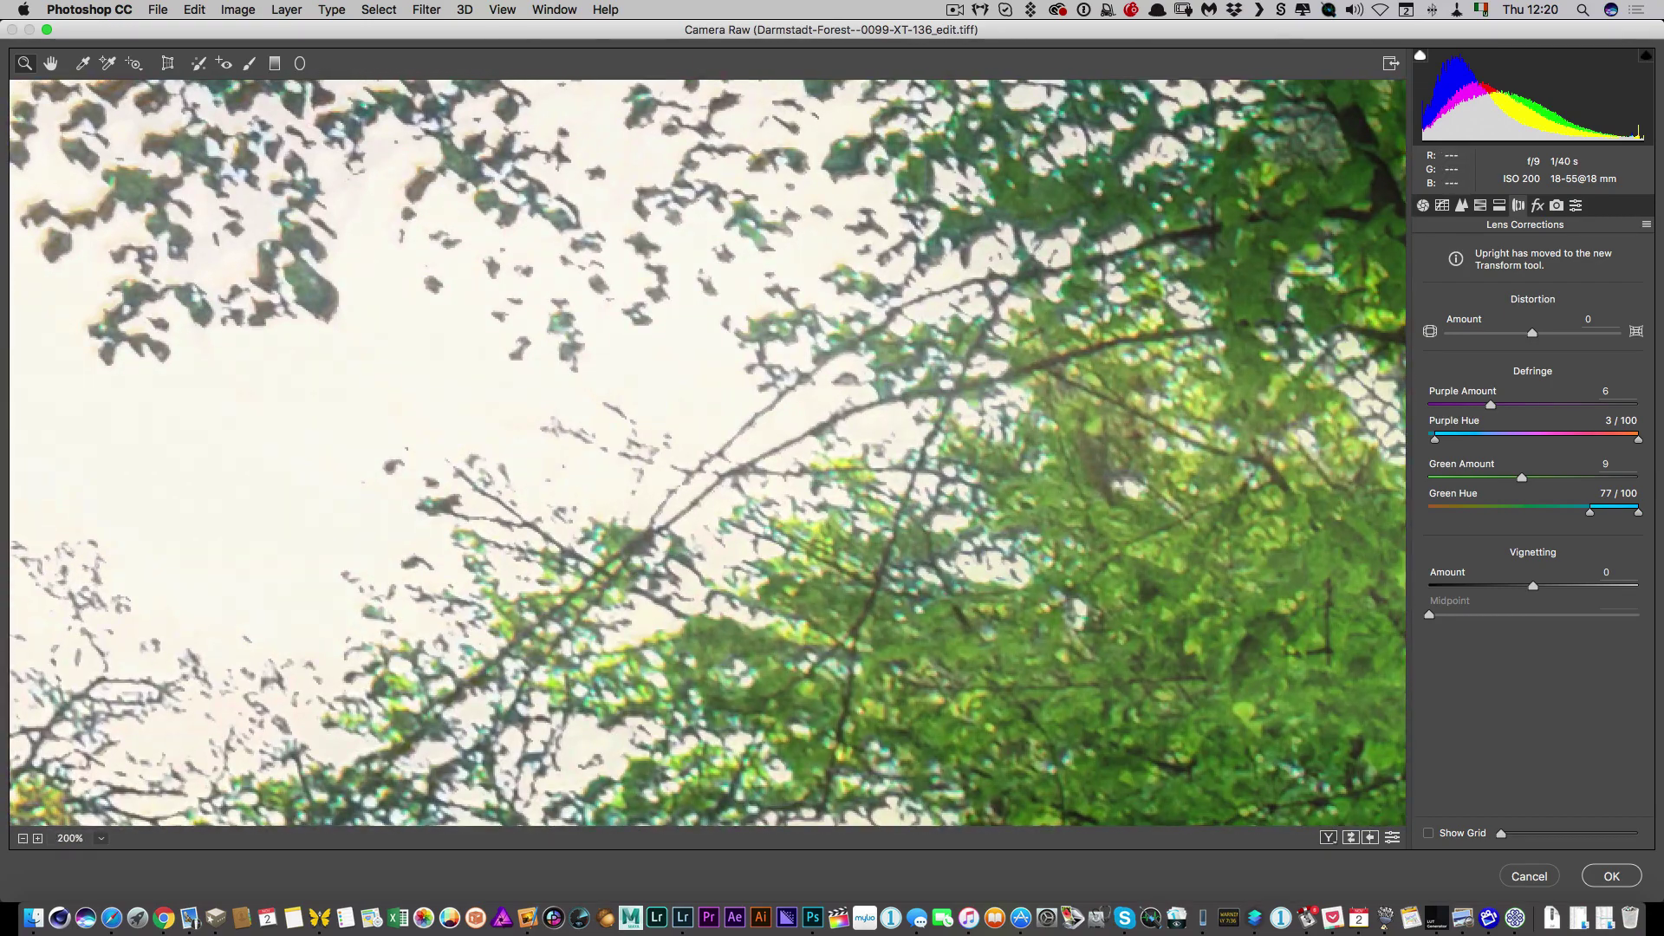
- Widen the Defringe Green Hue range by lowering its start, and apply the Camera Raw Filter to Layer 1
{"action": "left_click_drag", "start_coordinate": [1590, 512], "coordinate": [1539, 510]}
{"action": "left_click", "coordinate": [1614, 875]}
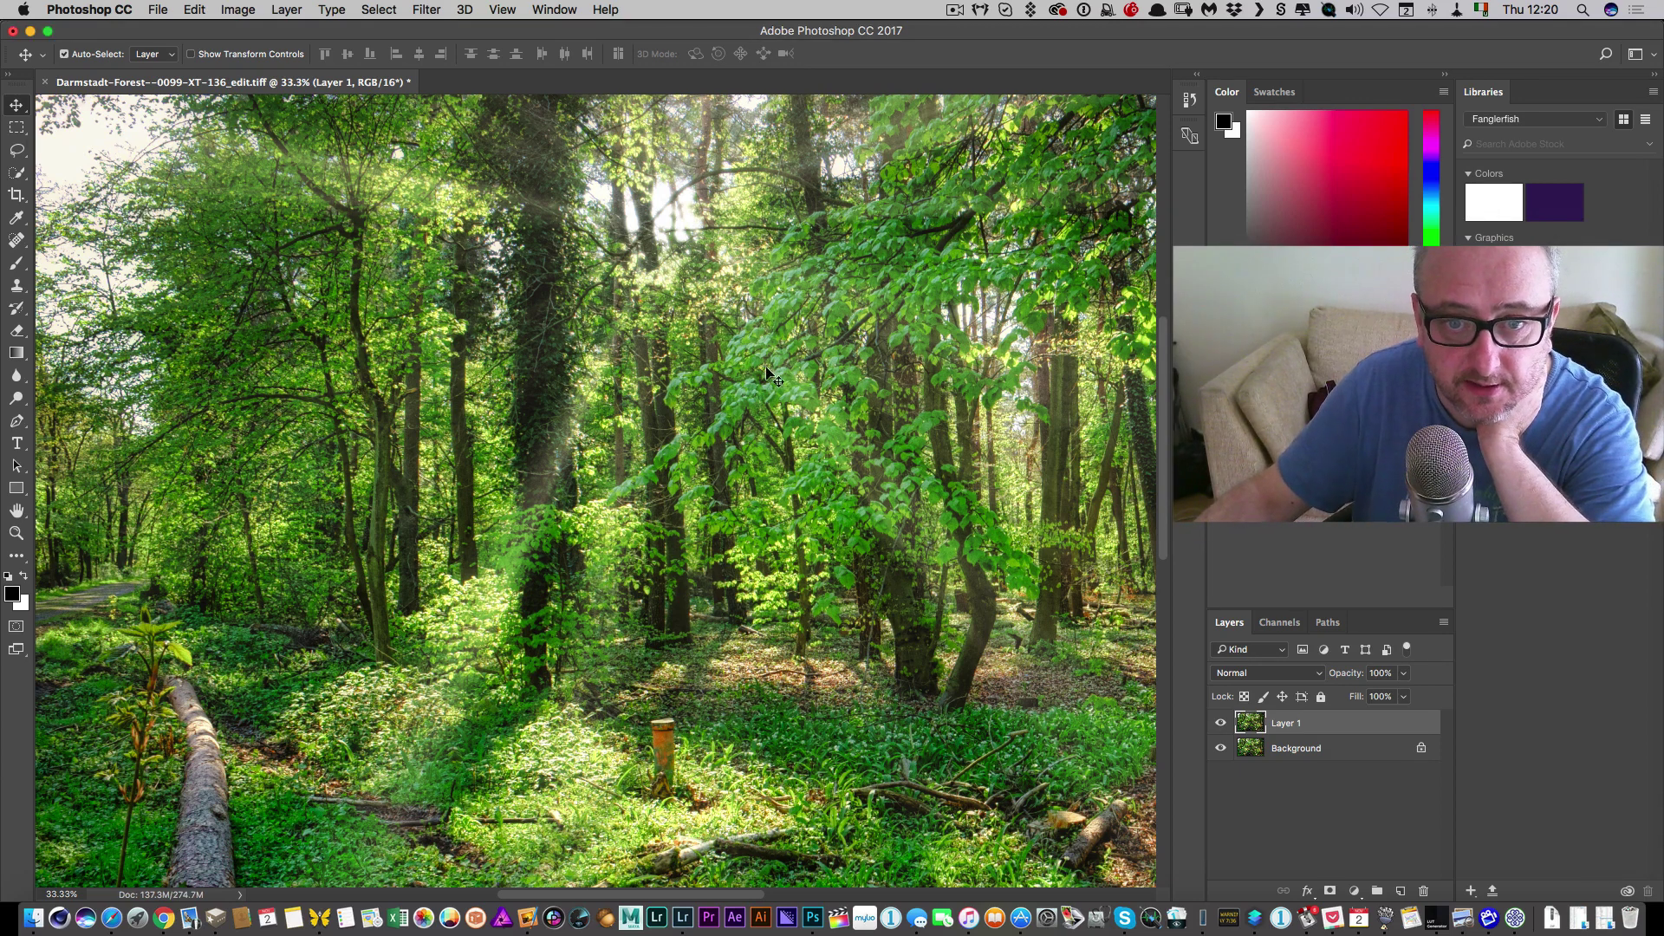
- Compare the photo with Layer 1 hidden and shown, and examine the defringed trunks and forest floor at zoom levels between 16.7% and 100%
{"action": "left_click", "coordinate": [1222, 724]}
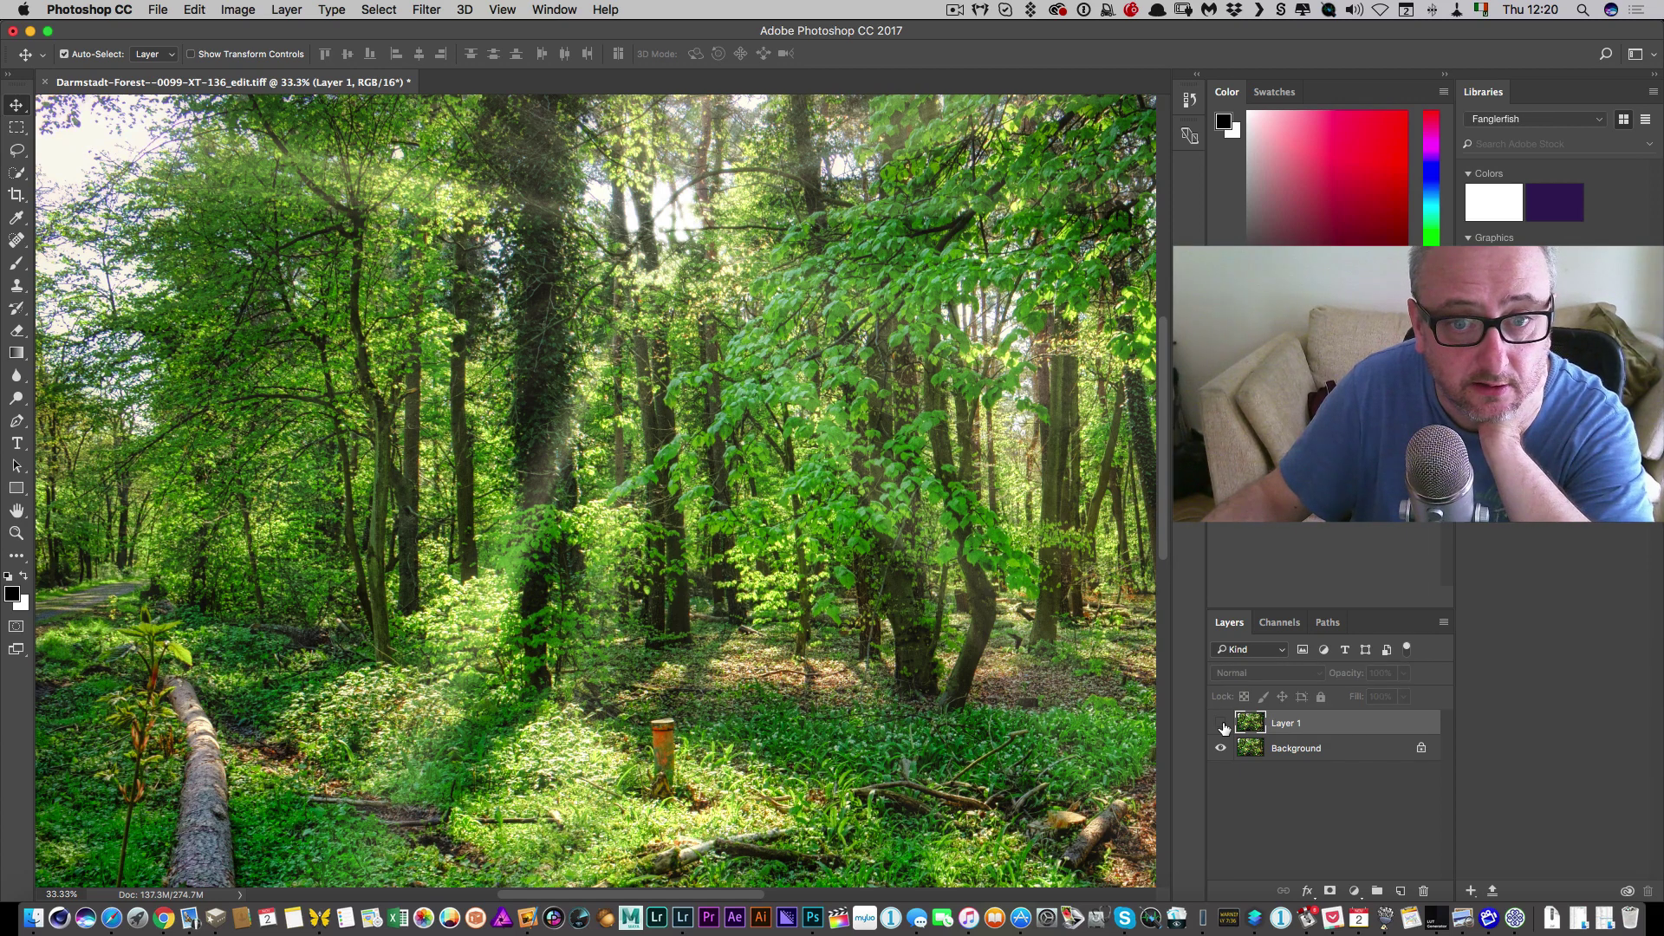
{"action": "left_click", "coordinate": [1222, 723]}
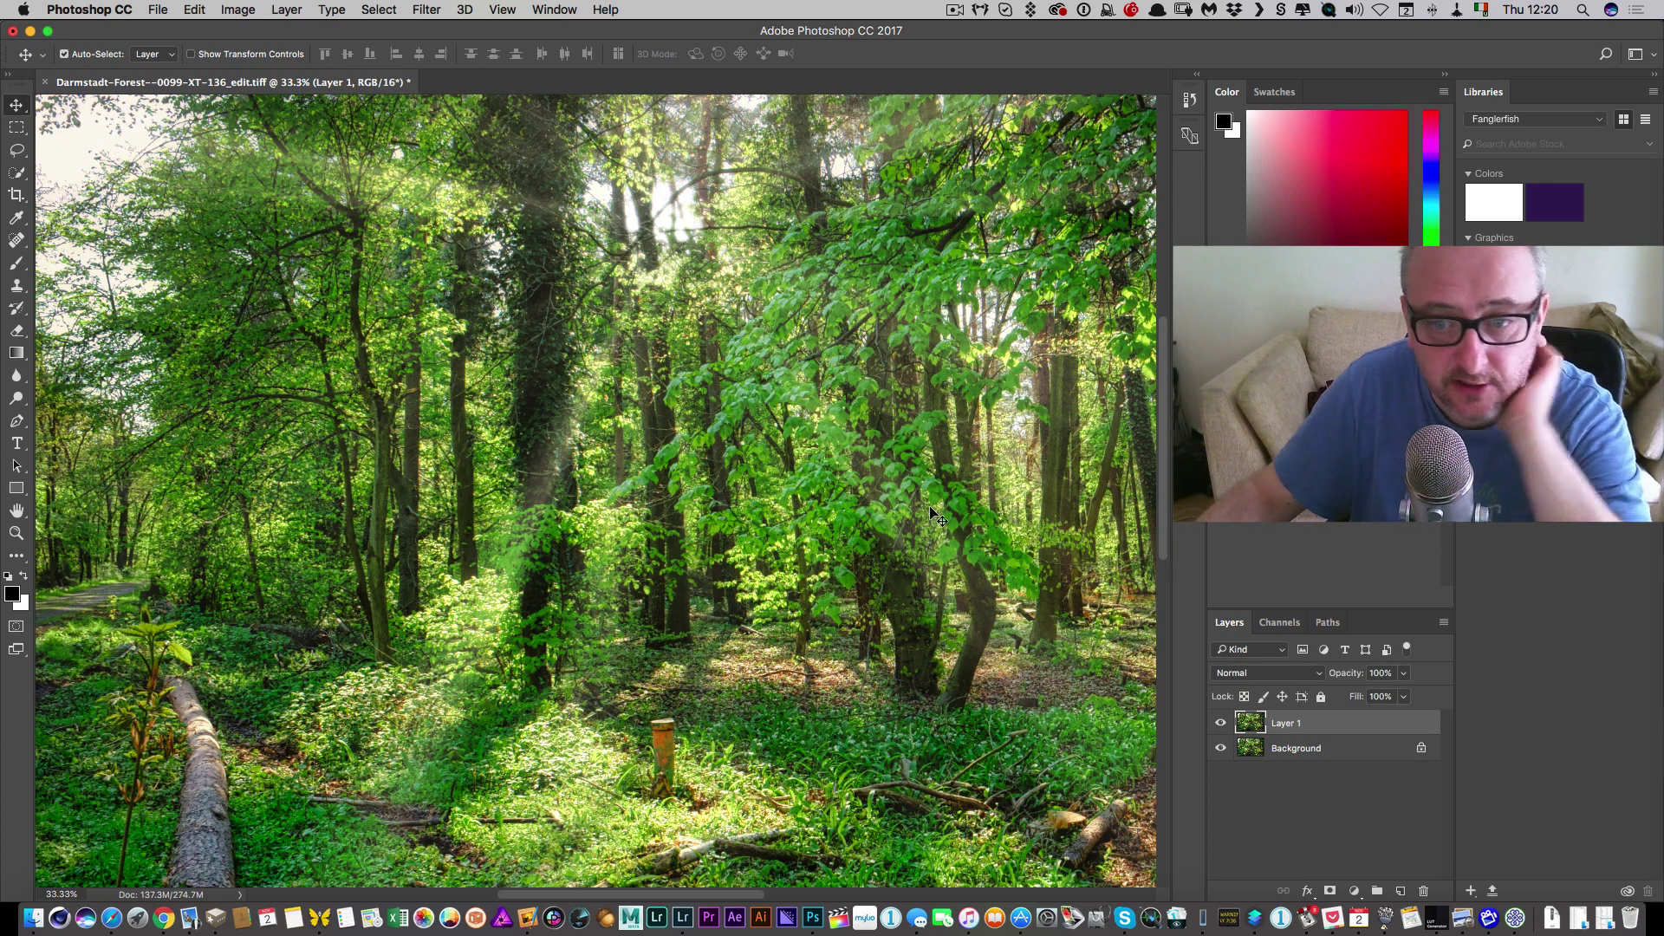
{"action": "key", "text": "super+minus"}
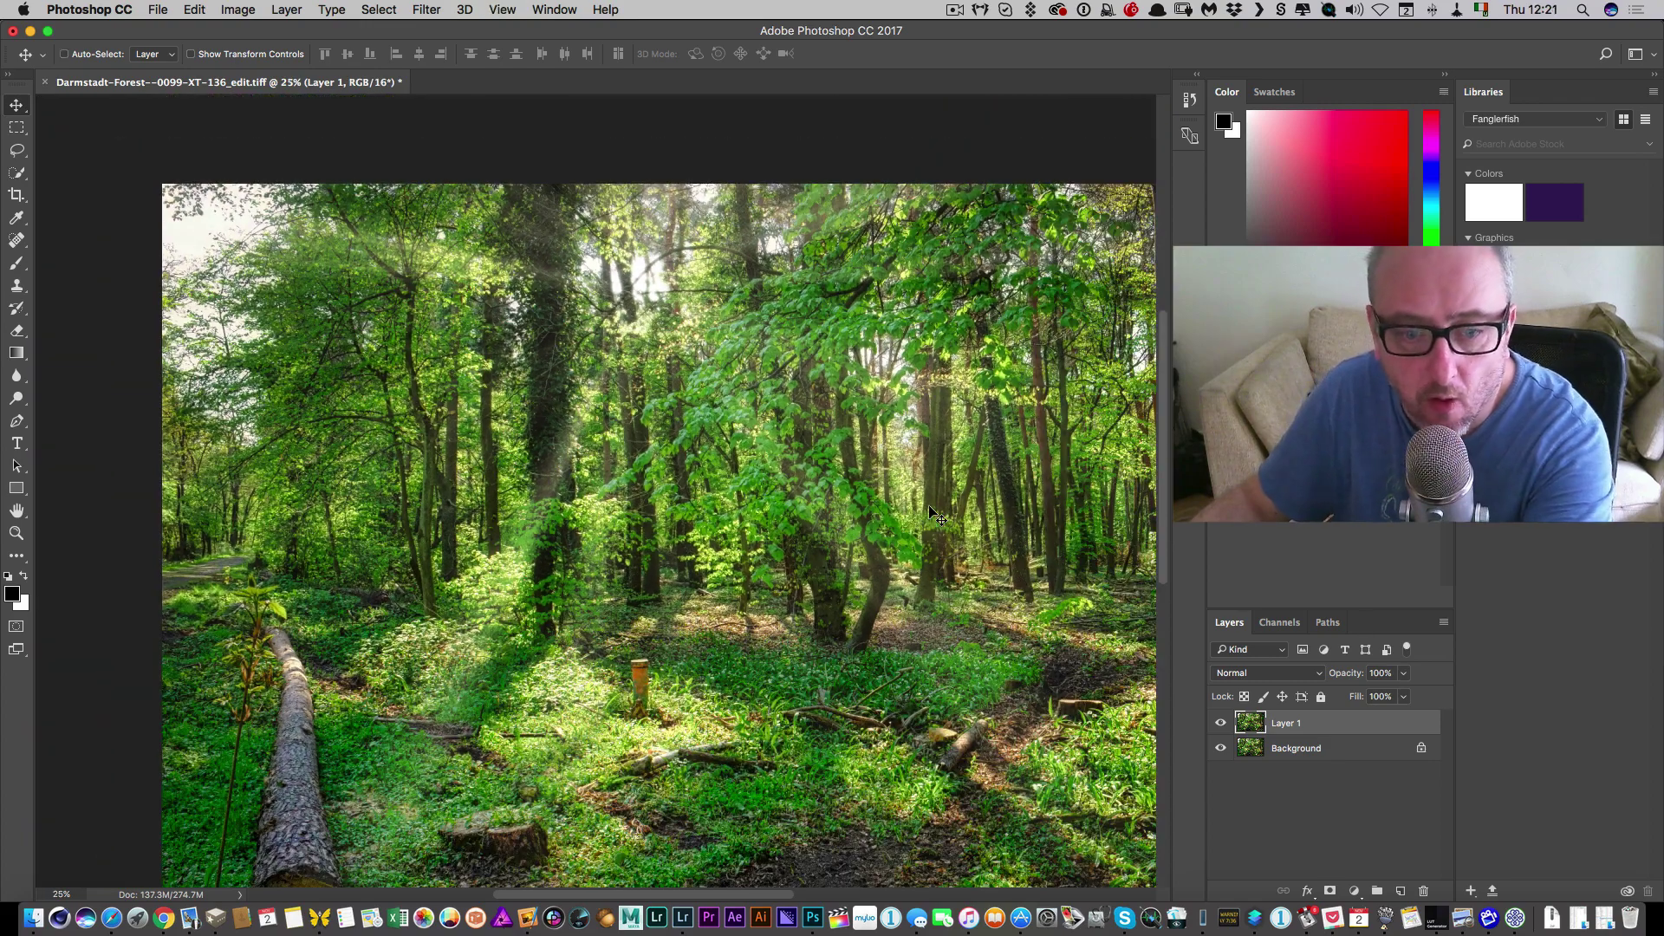
{"action": "key", "text": "super+minus"}
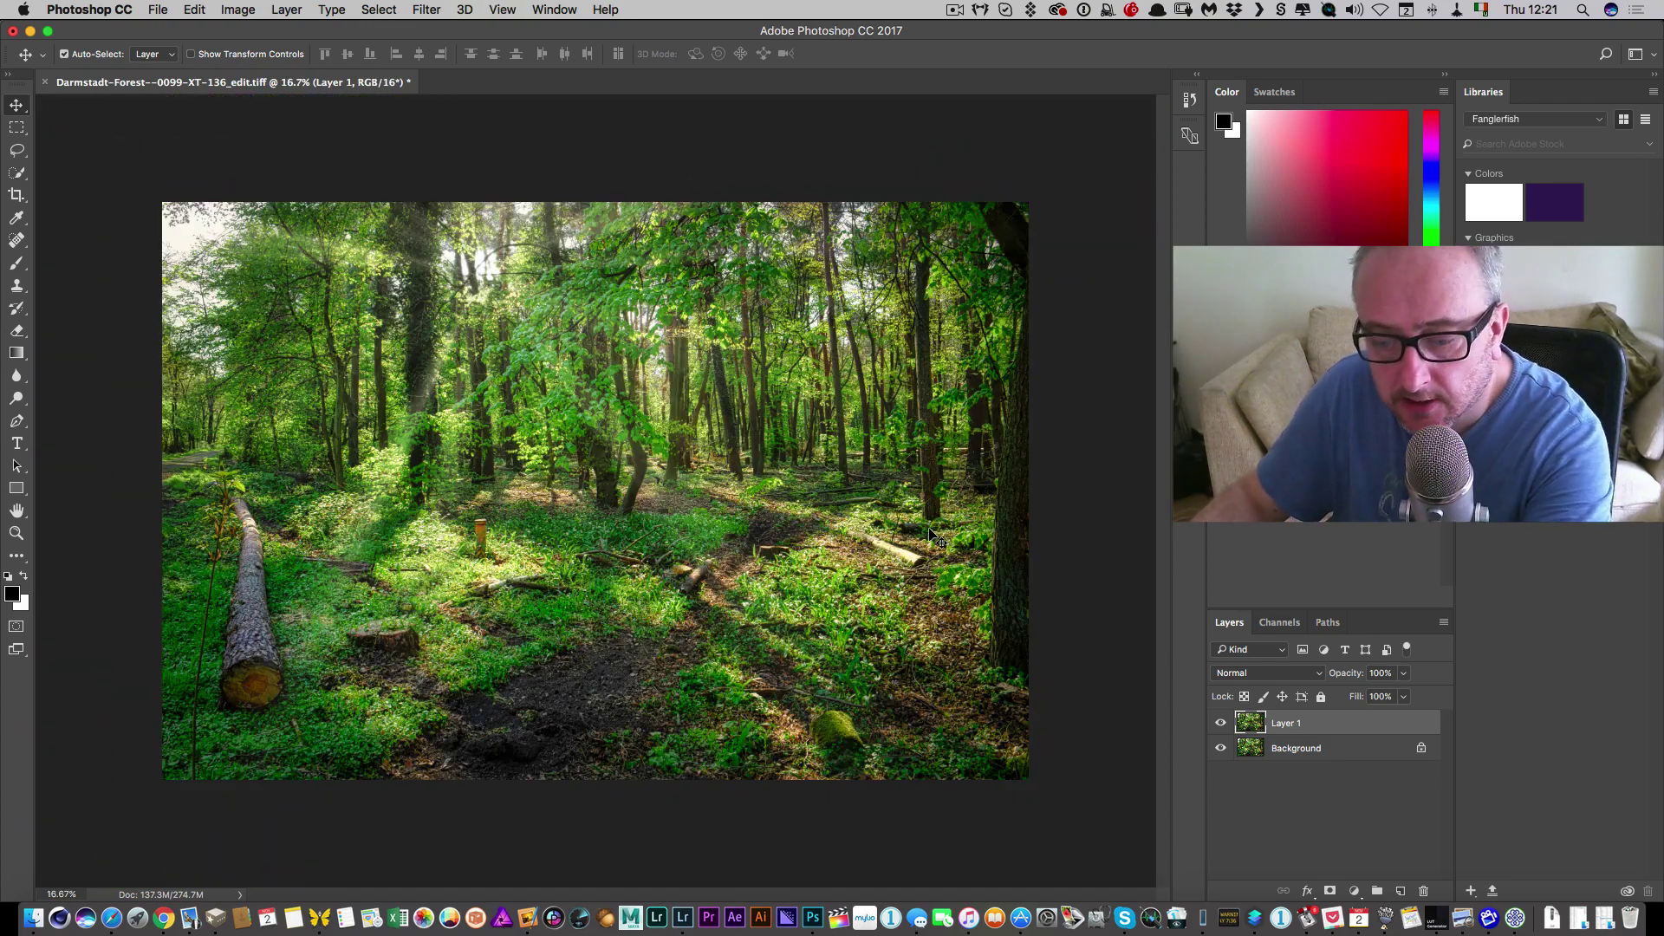
{"action": "key", "text": "super+plus"}
{"action": "key", "text": "super+plus"}
{"action": "key", "text": "super+plus"}
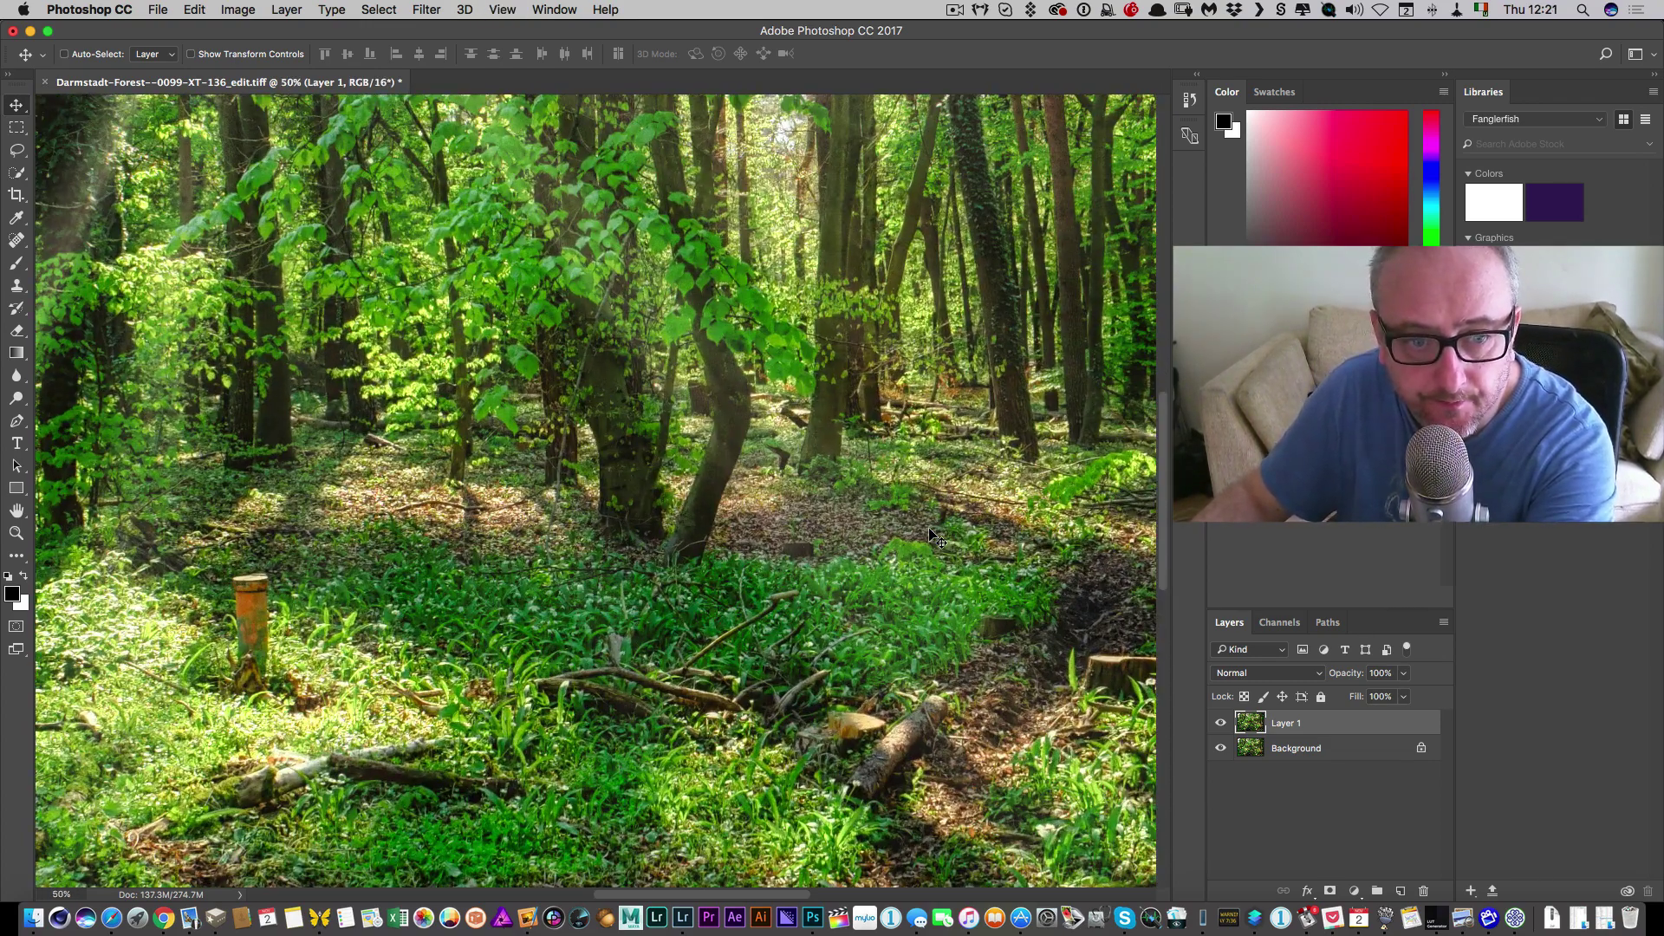
{"action": "key", "text": "super+plus"}
{"action": "key", "text": "super+plus"}
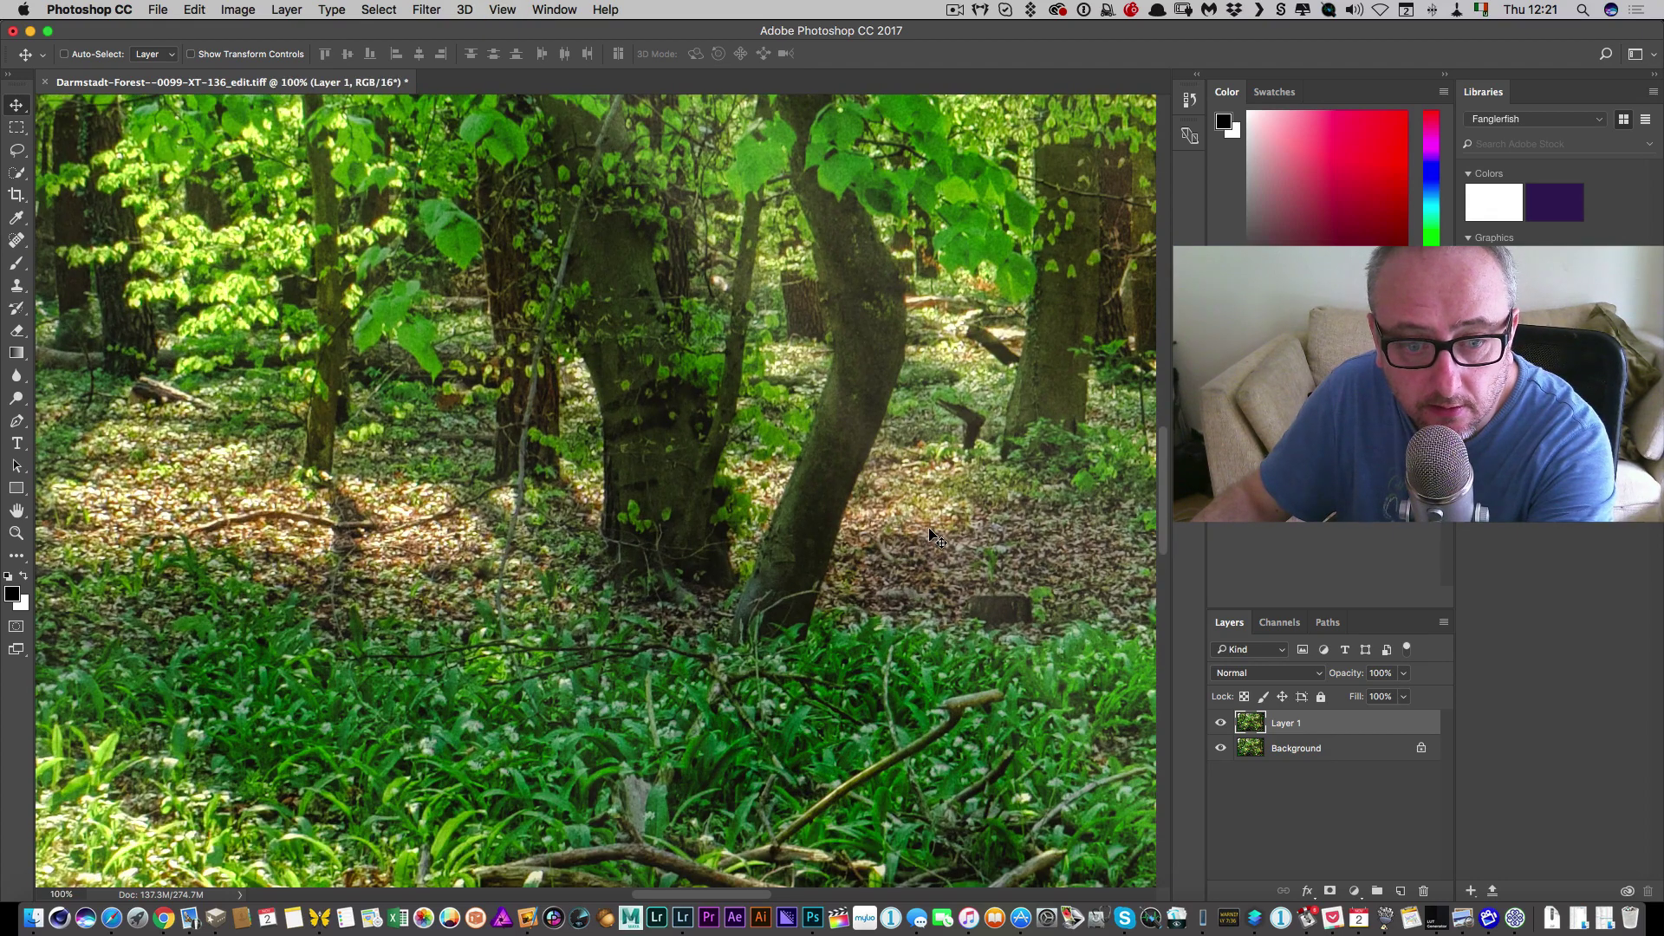
{"action": "key", "text": "super+plus"}
{"action": "key", "text": "super+minus"}
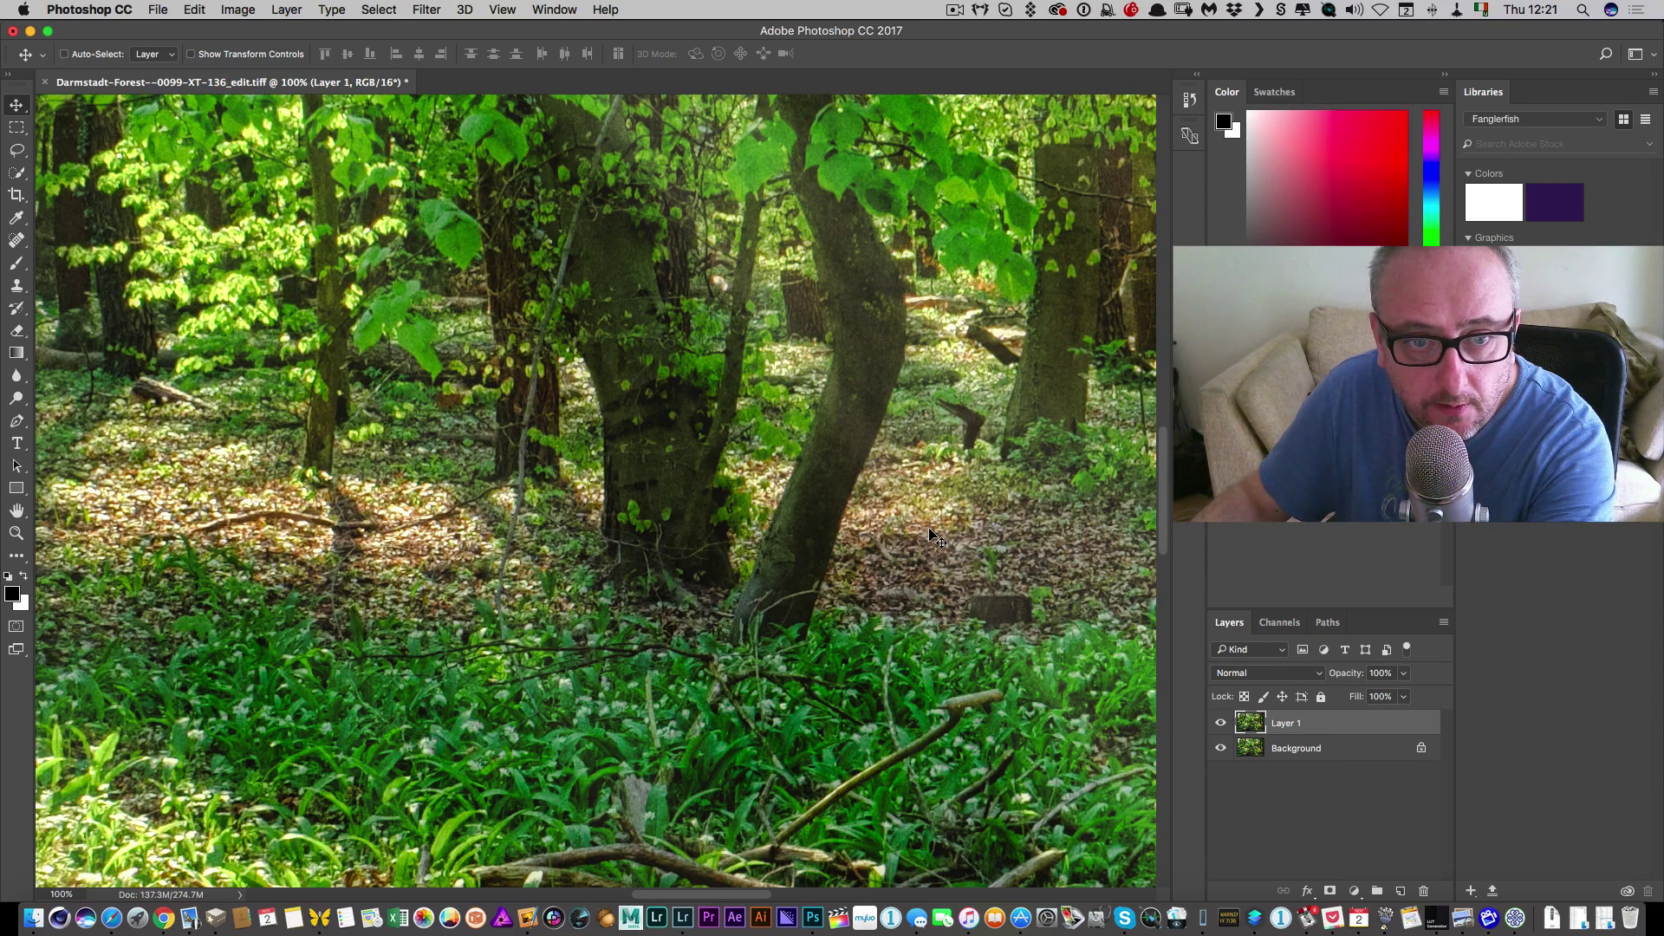
{"action": "key", "text": "super+minus"}
{"action": "key", "text": "super+minus"}
{"action": "key", "text": "super+minus"}
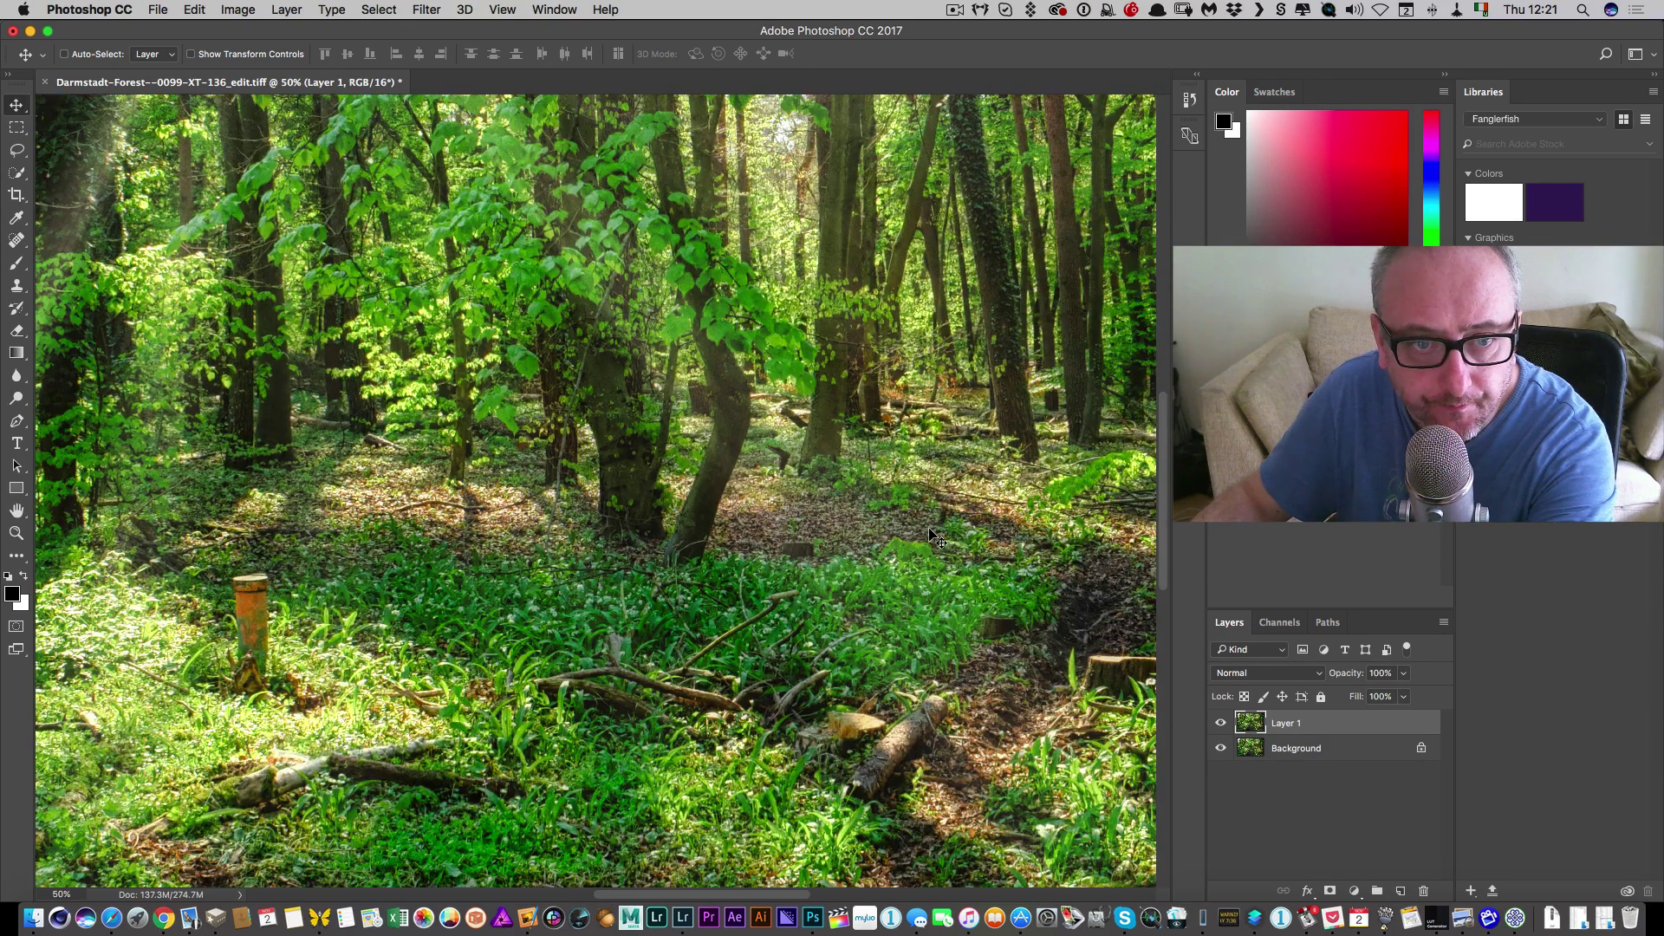
{"action": "key", "text": "super+minus"}
{"action": "key", "text": "super+minus"}
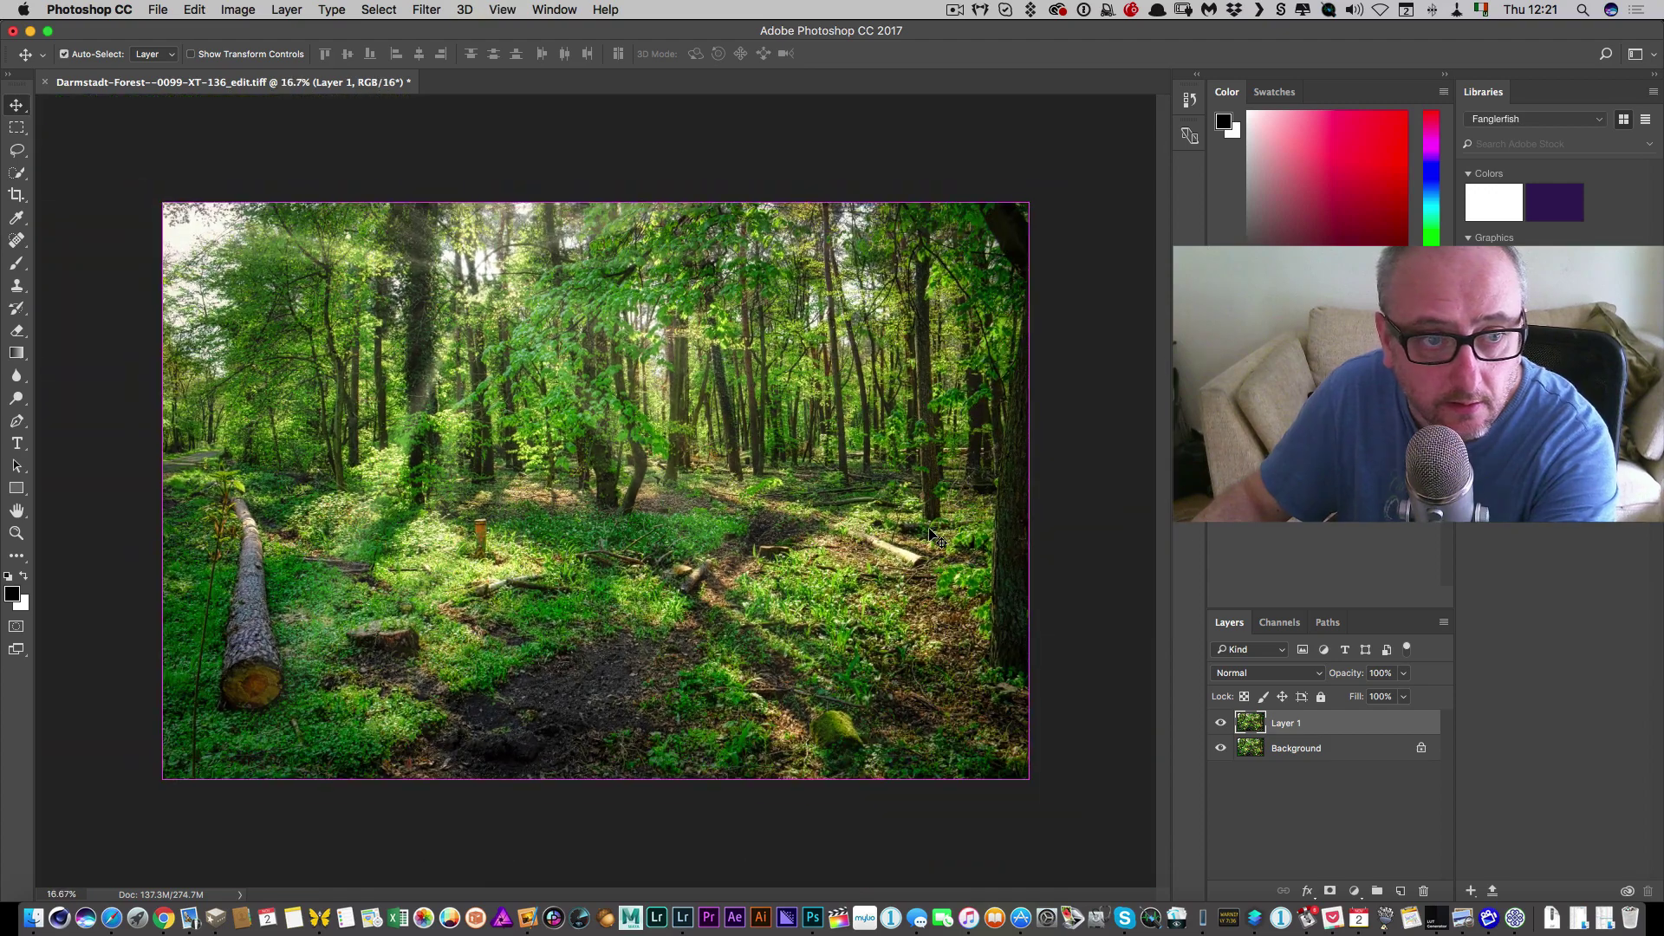
{"action": "key", "text": "super+plus"}
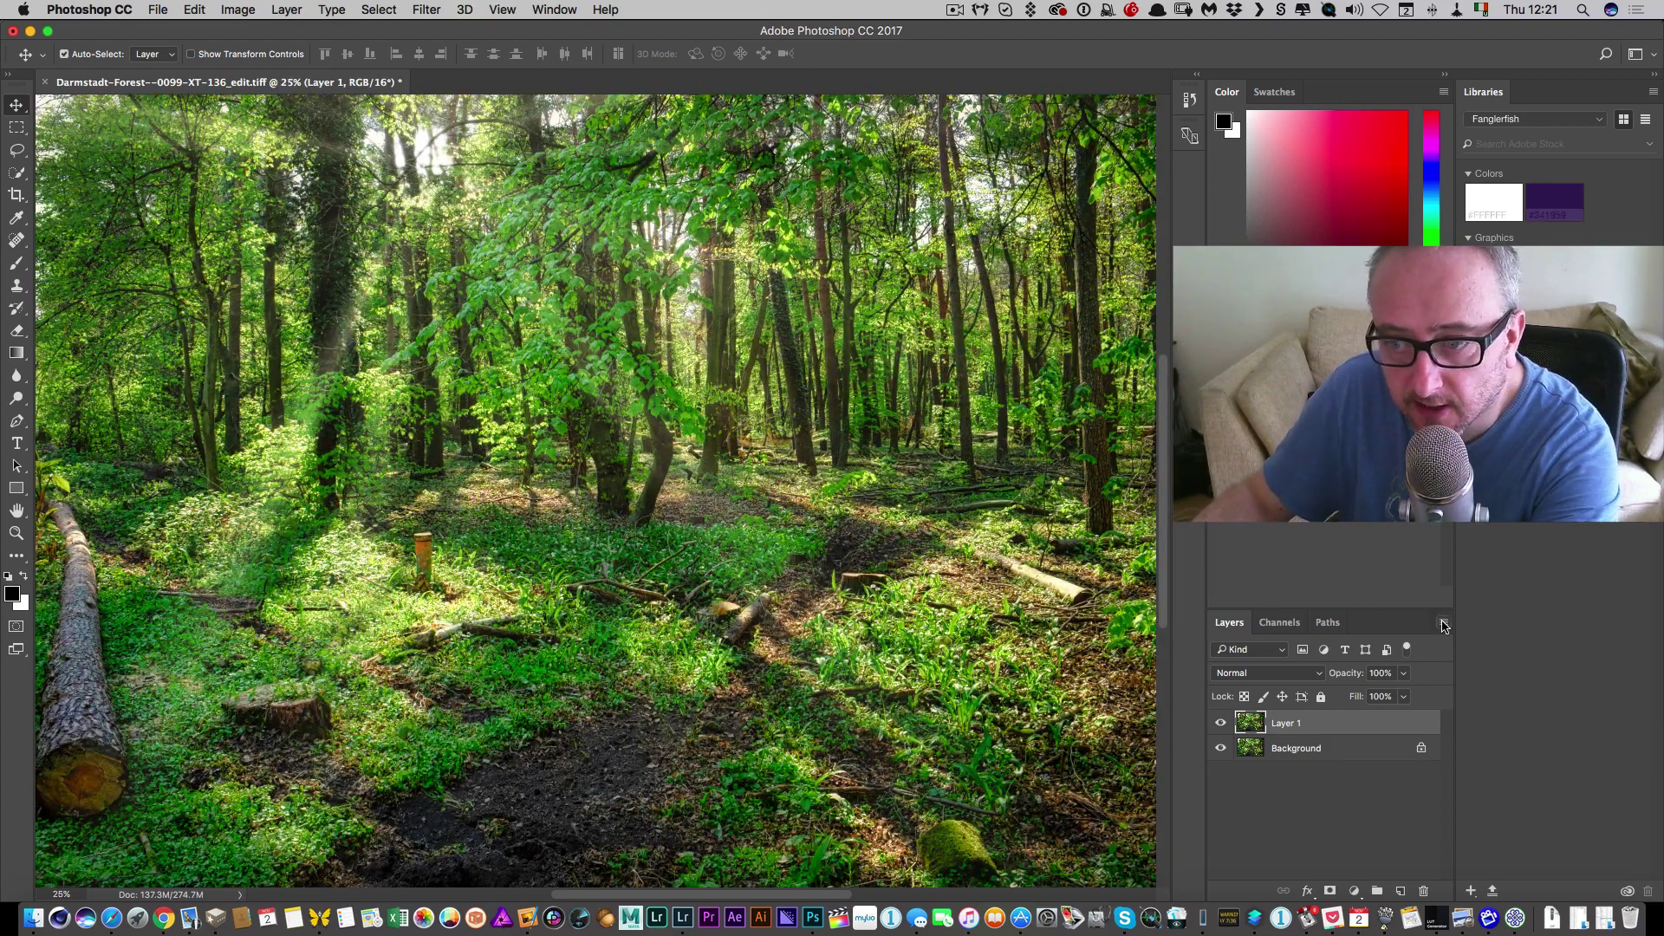
- Flatten the image into a single Background layer and save the TIFF file
{"action": "left_click", "coordinate": [1443, 621]}
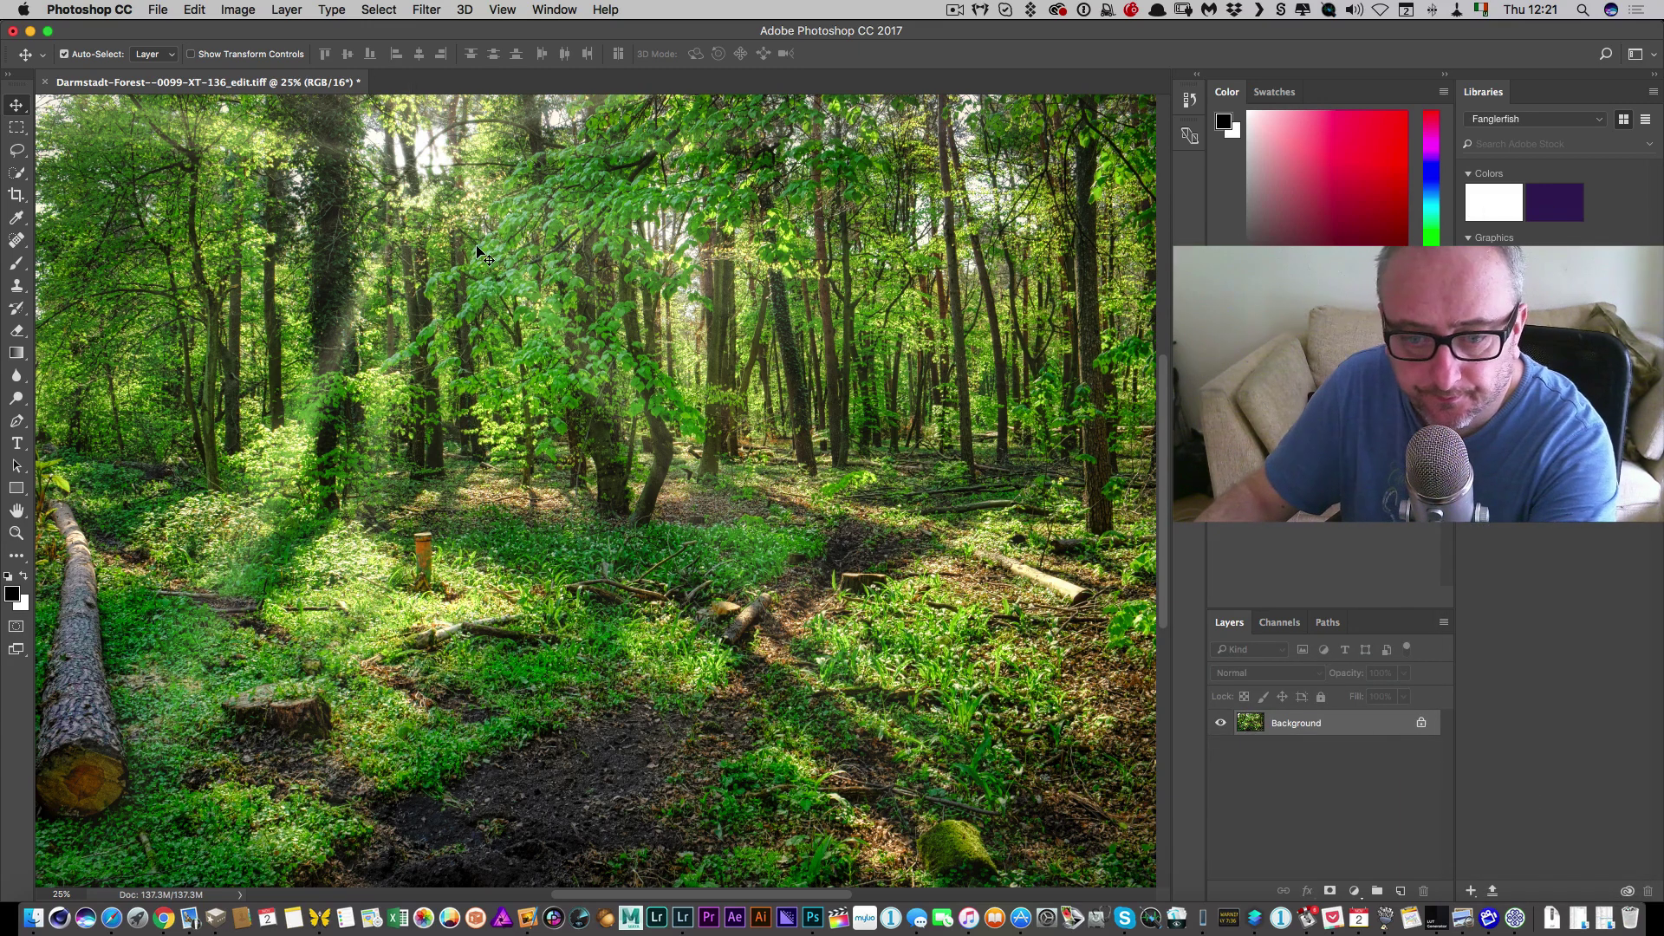
{"action": "key", "text": "super+minus"}
{"action": "key", "text": "super+minus"}
{"action": "key", "text": "super+minus"}
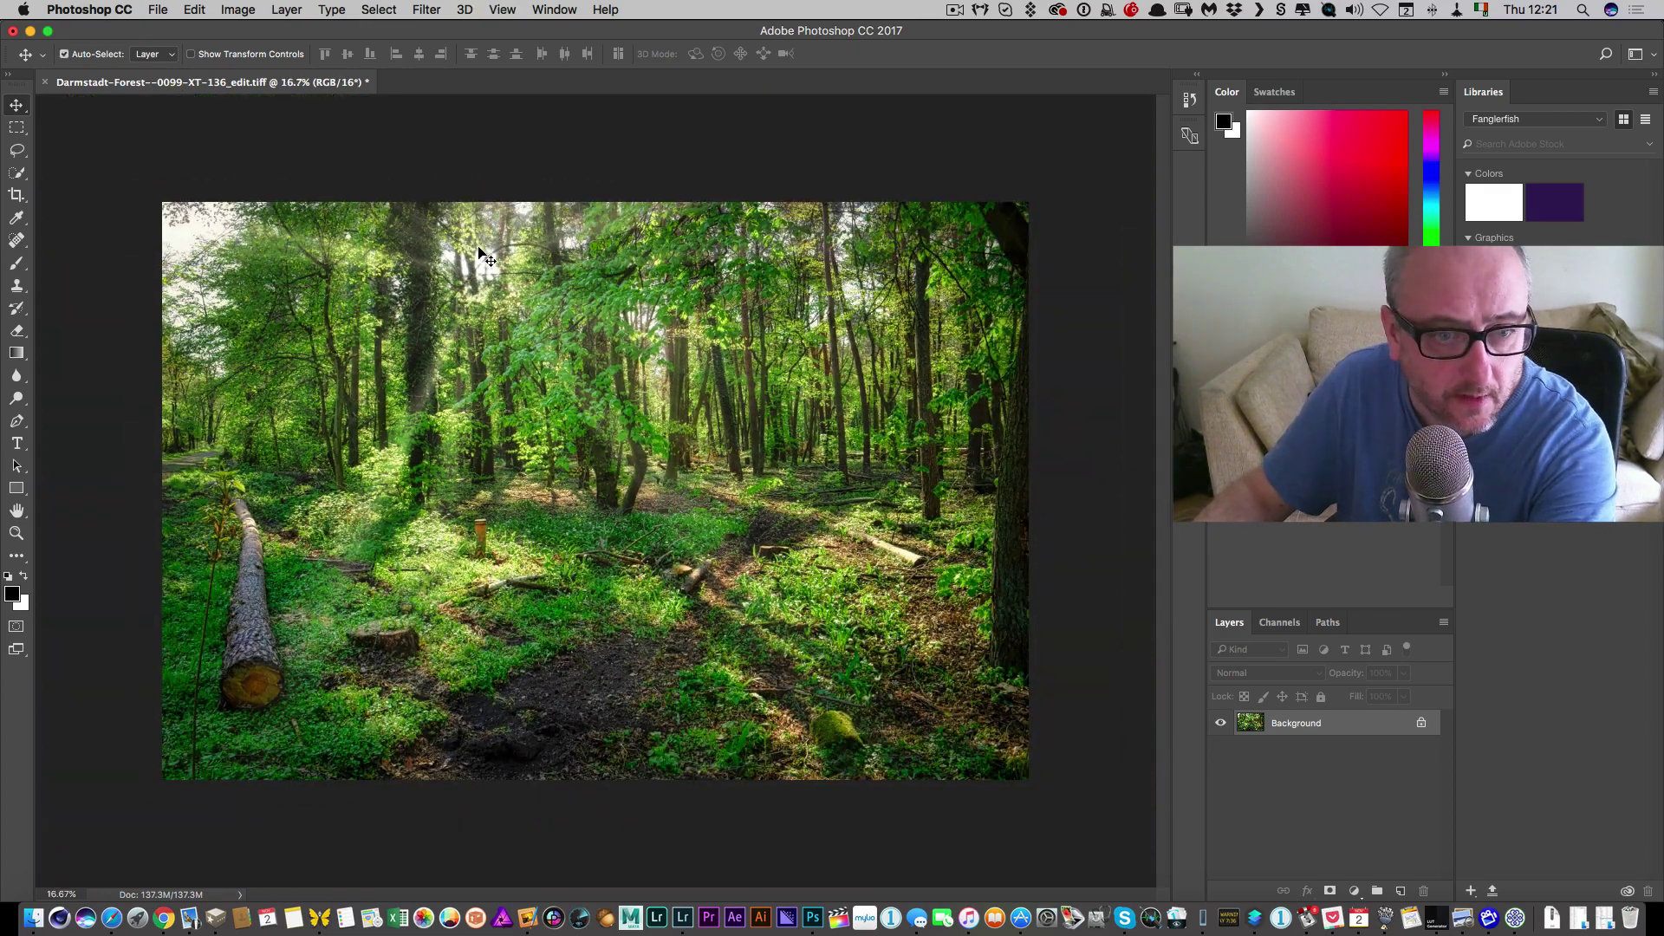
{"action": "key", "text": "super+equal"}
{"action": "key", "text": "super+equal"}
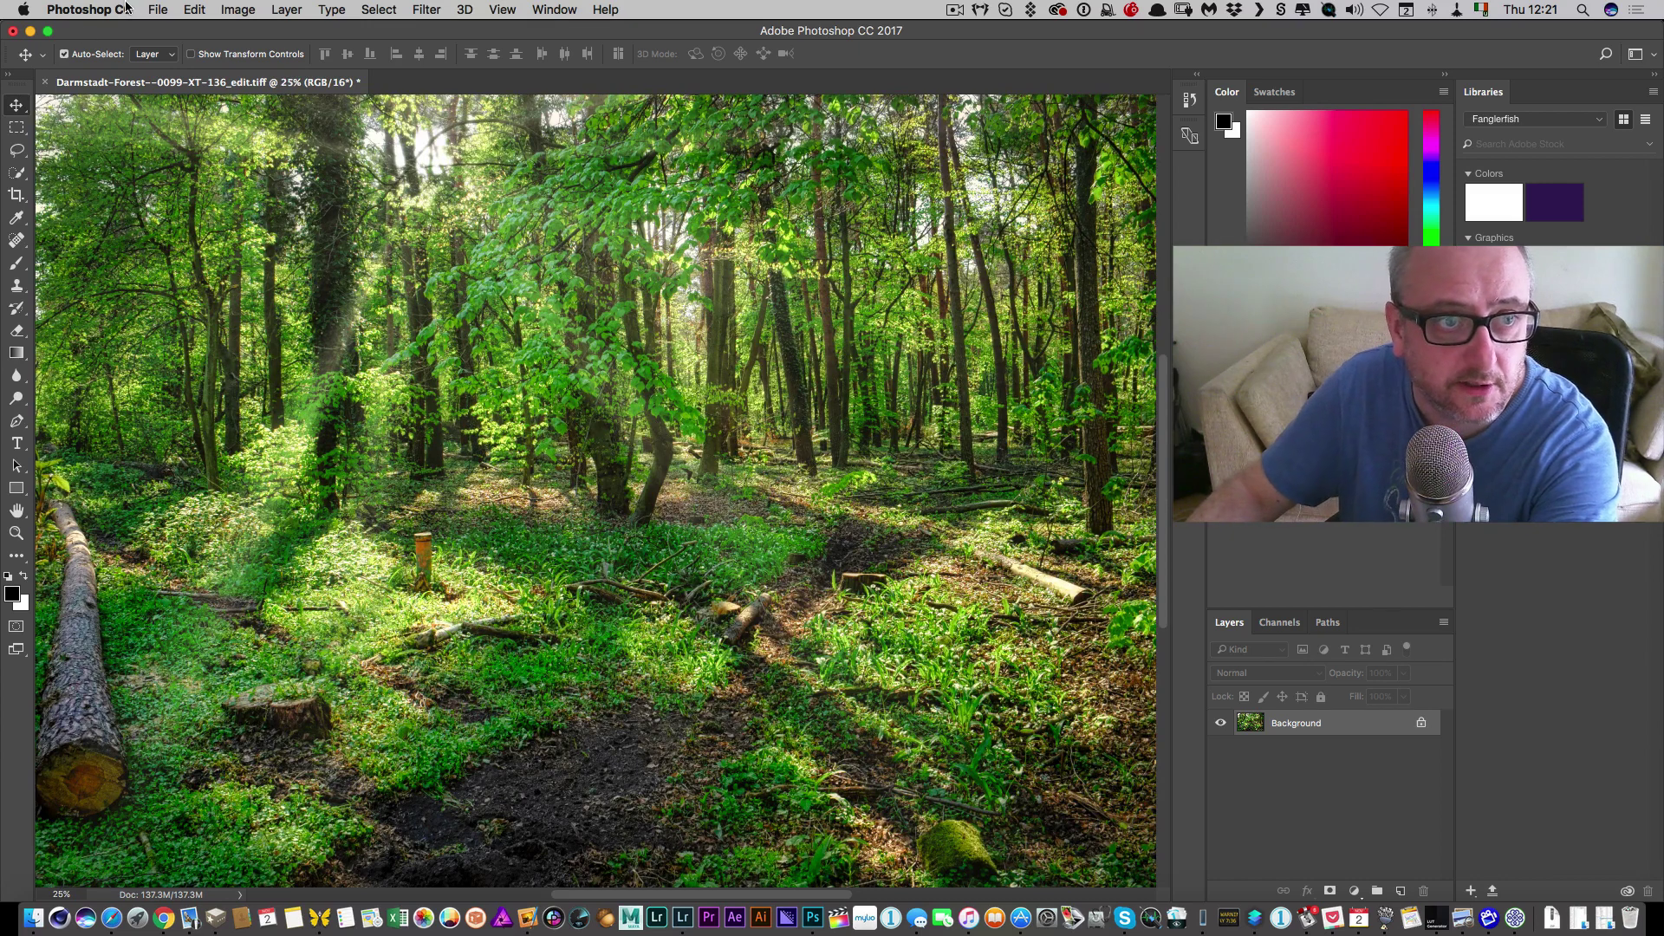
{"action": "left_click", "coordinate": [157, 10]}
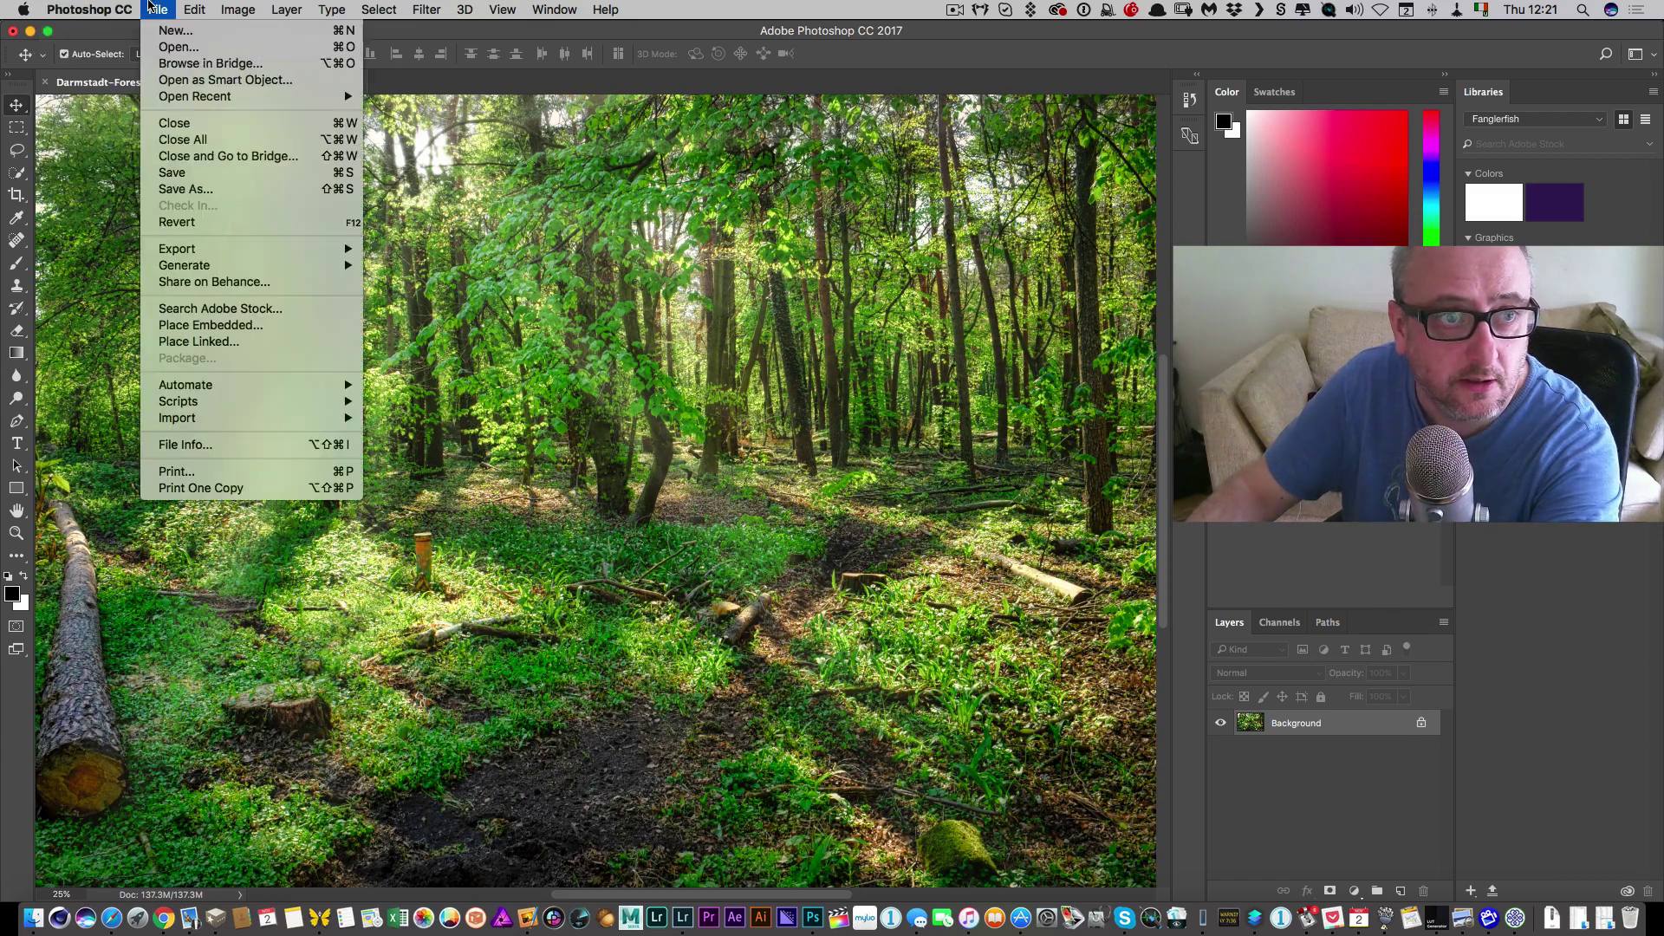
{"action": "left_click", "coordinate": [192, 179]}
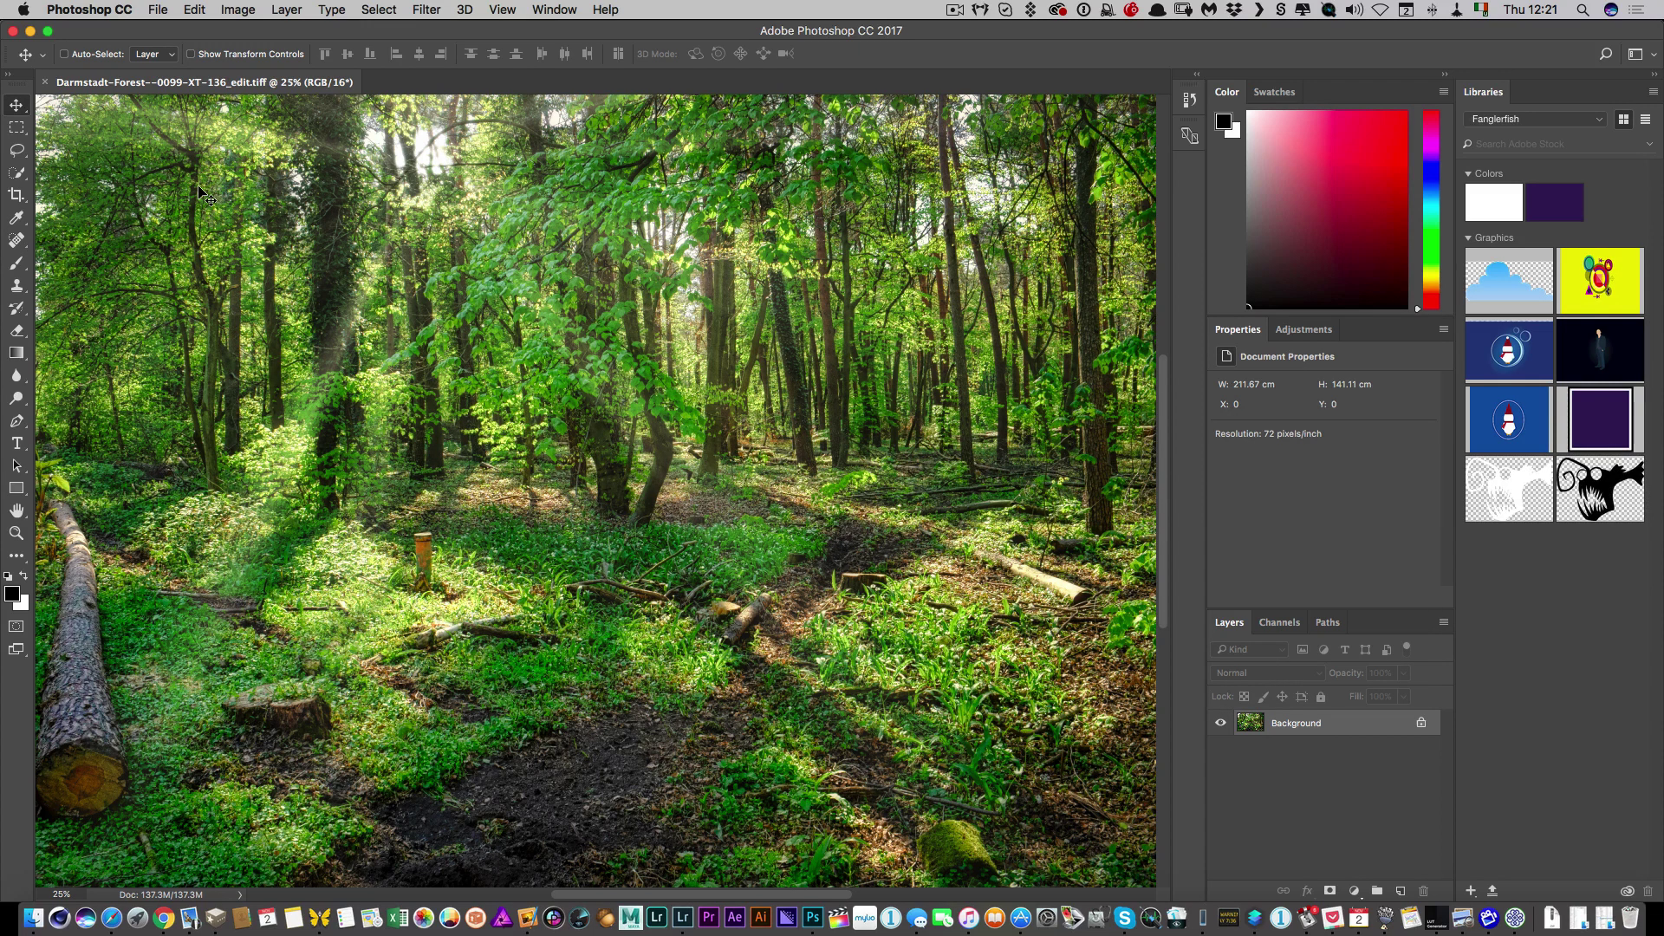
- Switch to Luminar 2018 and open the file chooser for adding a new image layer
{"action": "key", "text": "super+Tab"}
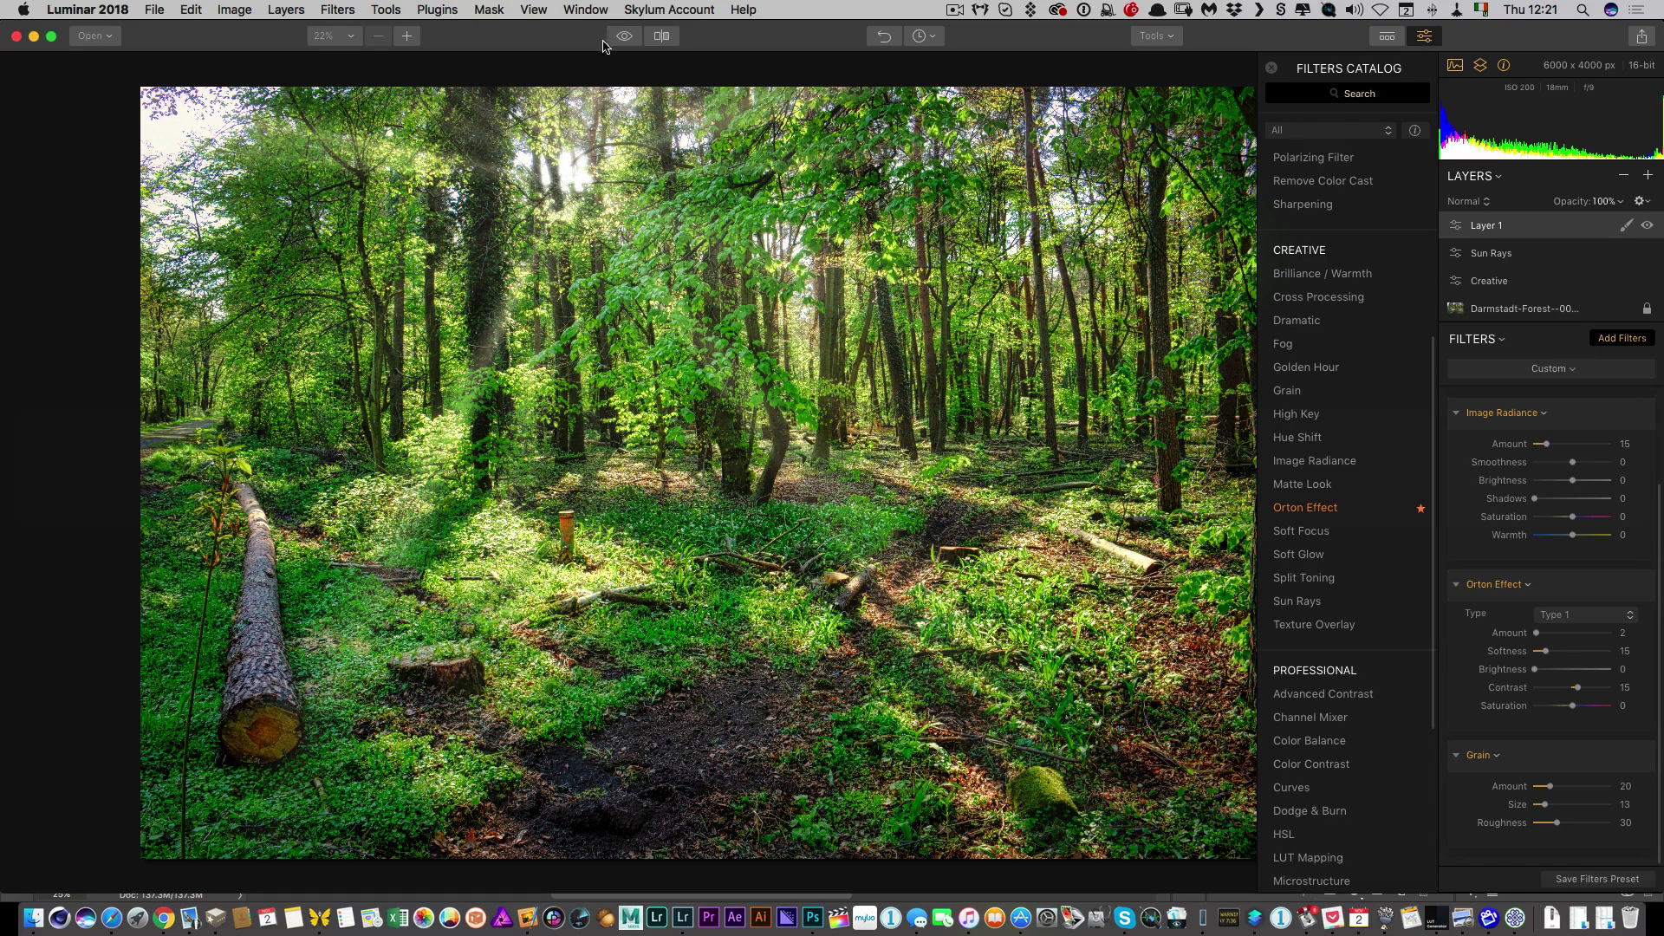
{"action": "left_click", "coordinate": [1648, 175]}
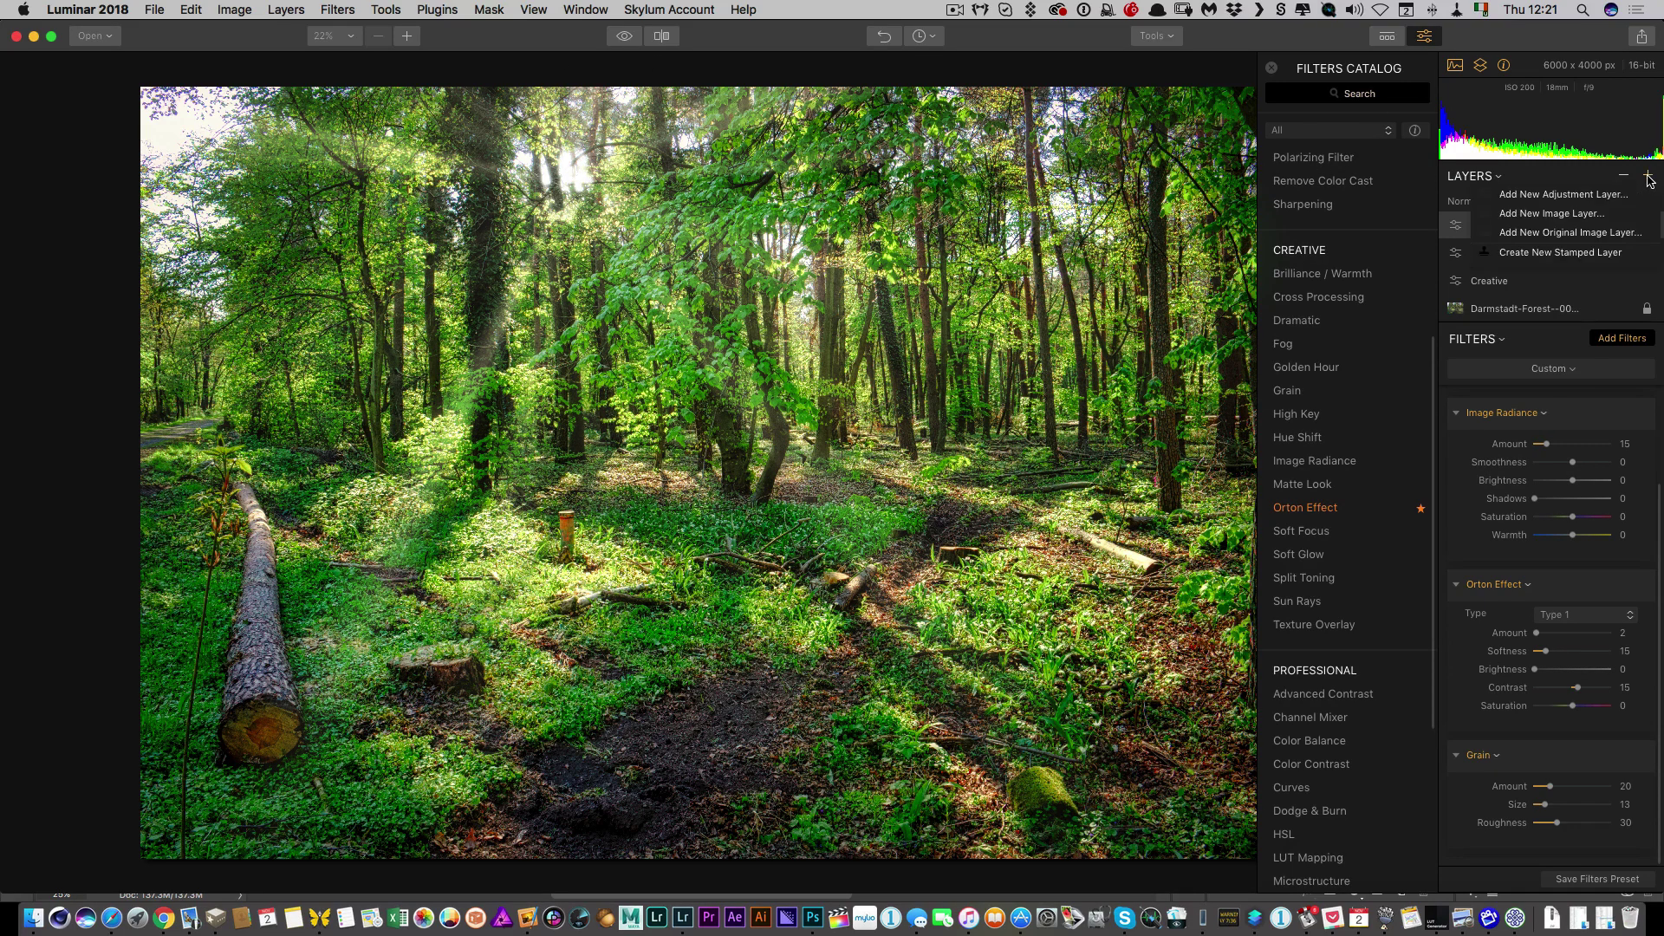
{"action": "left_click", "coordinate": [1564, 221]}
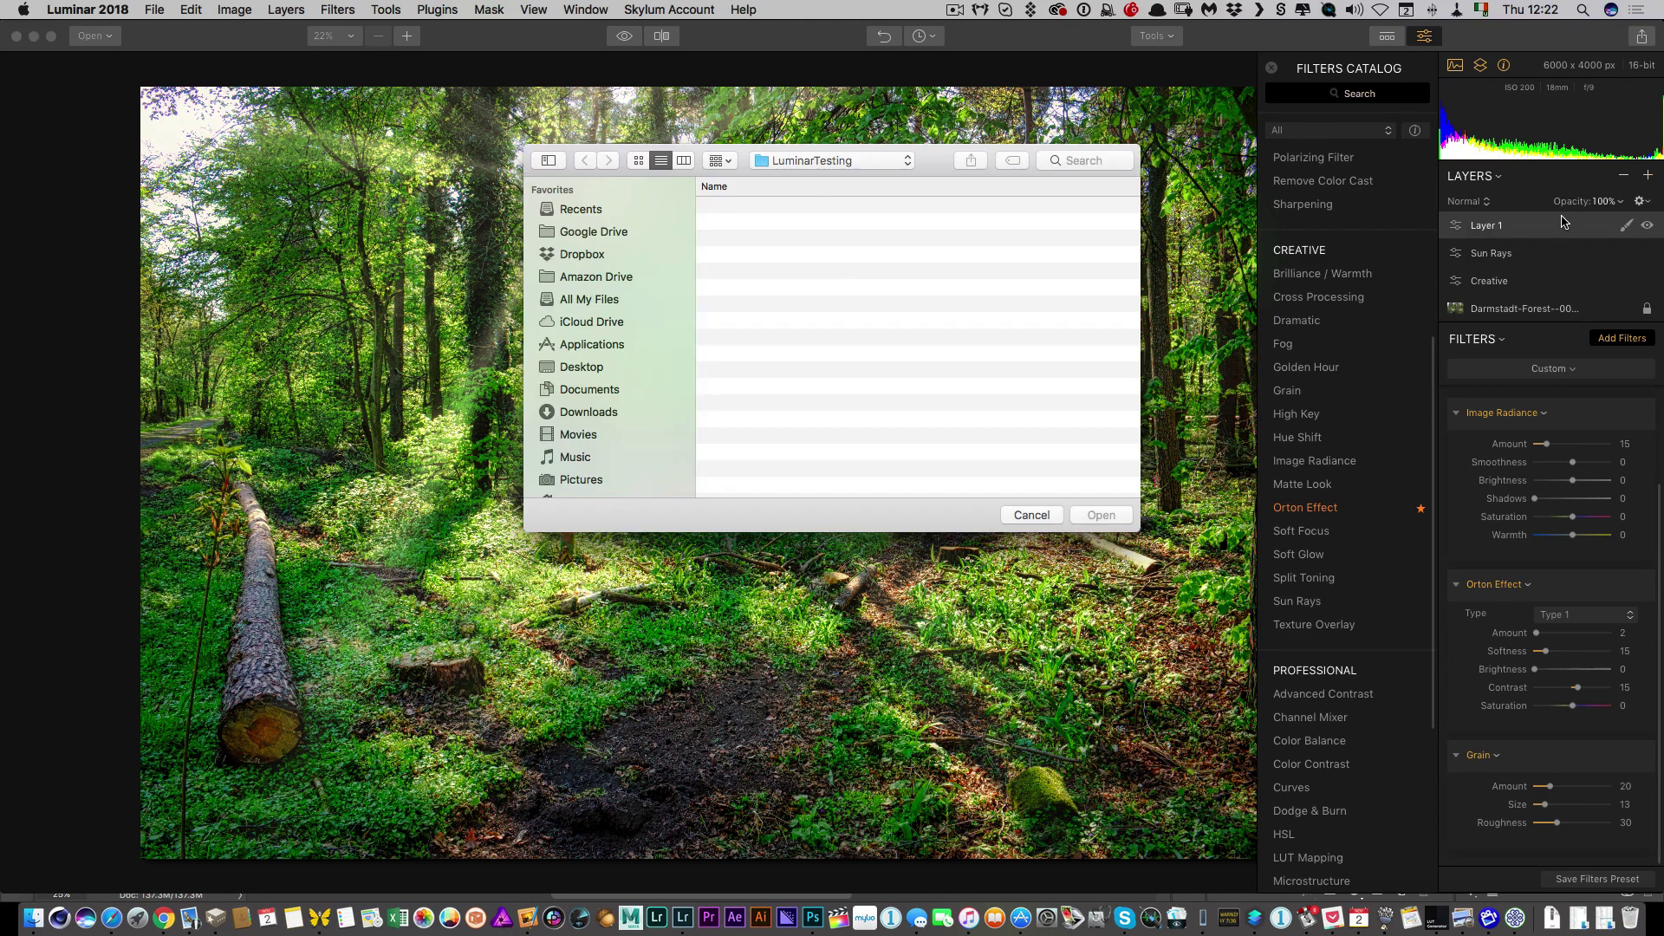
{"action": "left_click", "coordinate": [861, 165]}
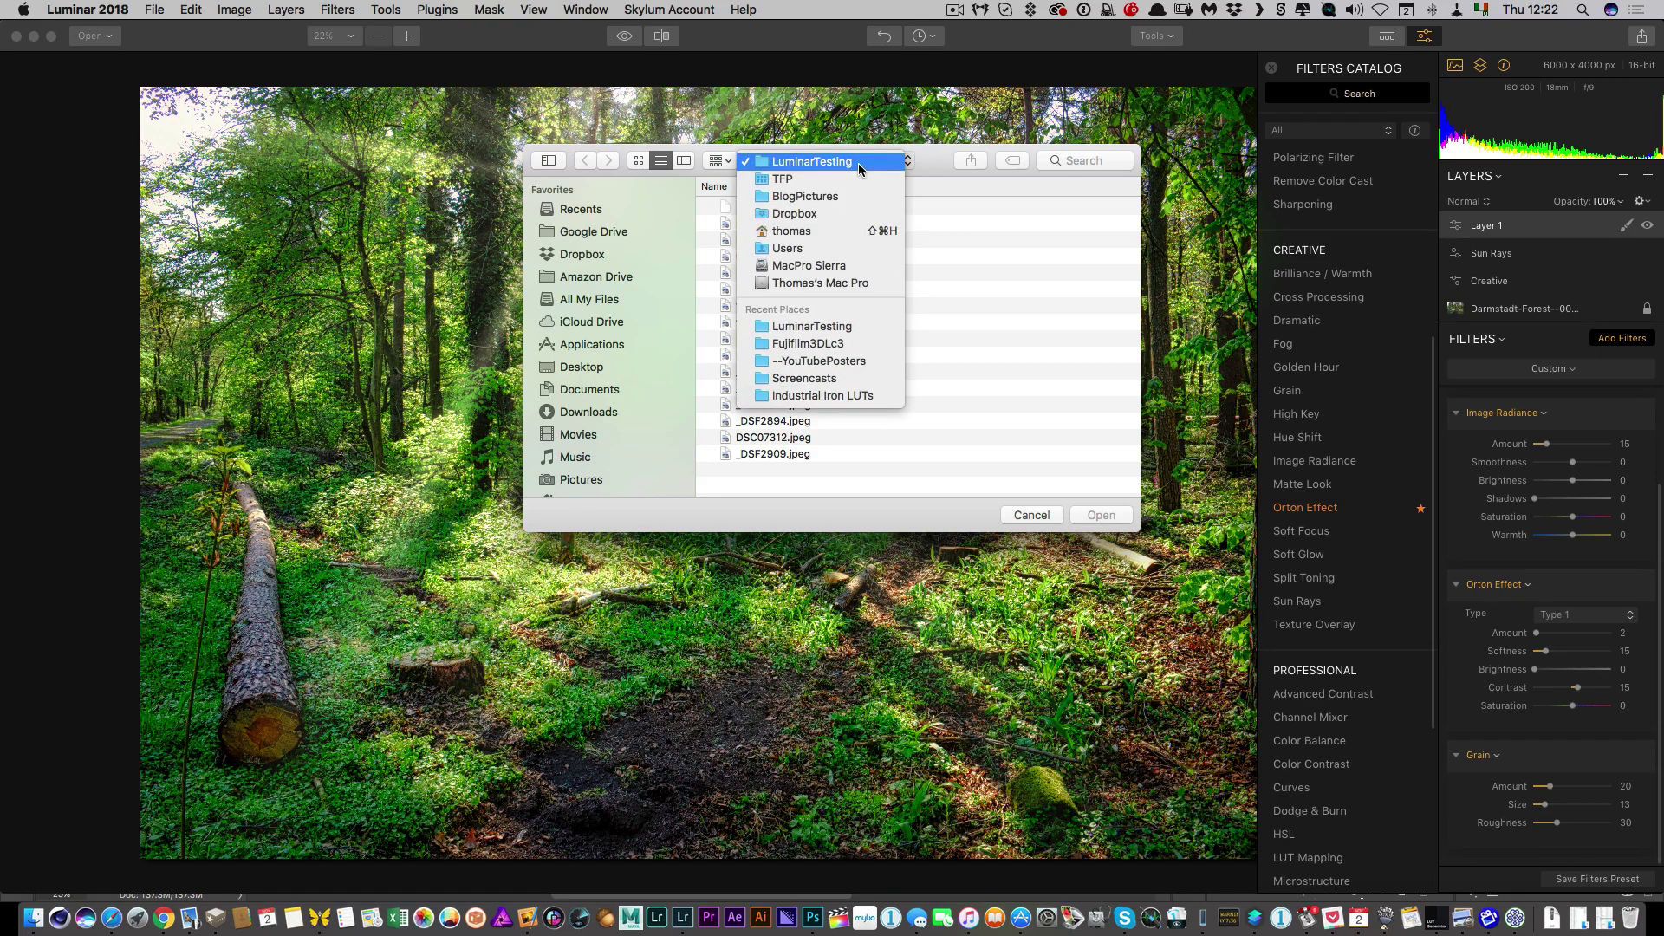
{"action": "left_click", "coordinate": [906, 136]}
- Switch to Photoshop and save a TIFF of the photo to the Desktop, with no image compression and Macintosh byte order
{"action": "key", "text": "super+Tab"}
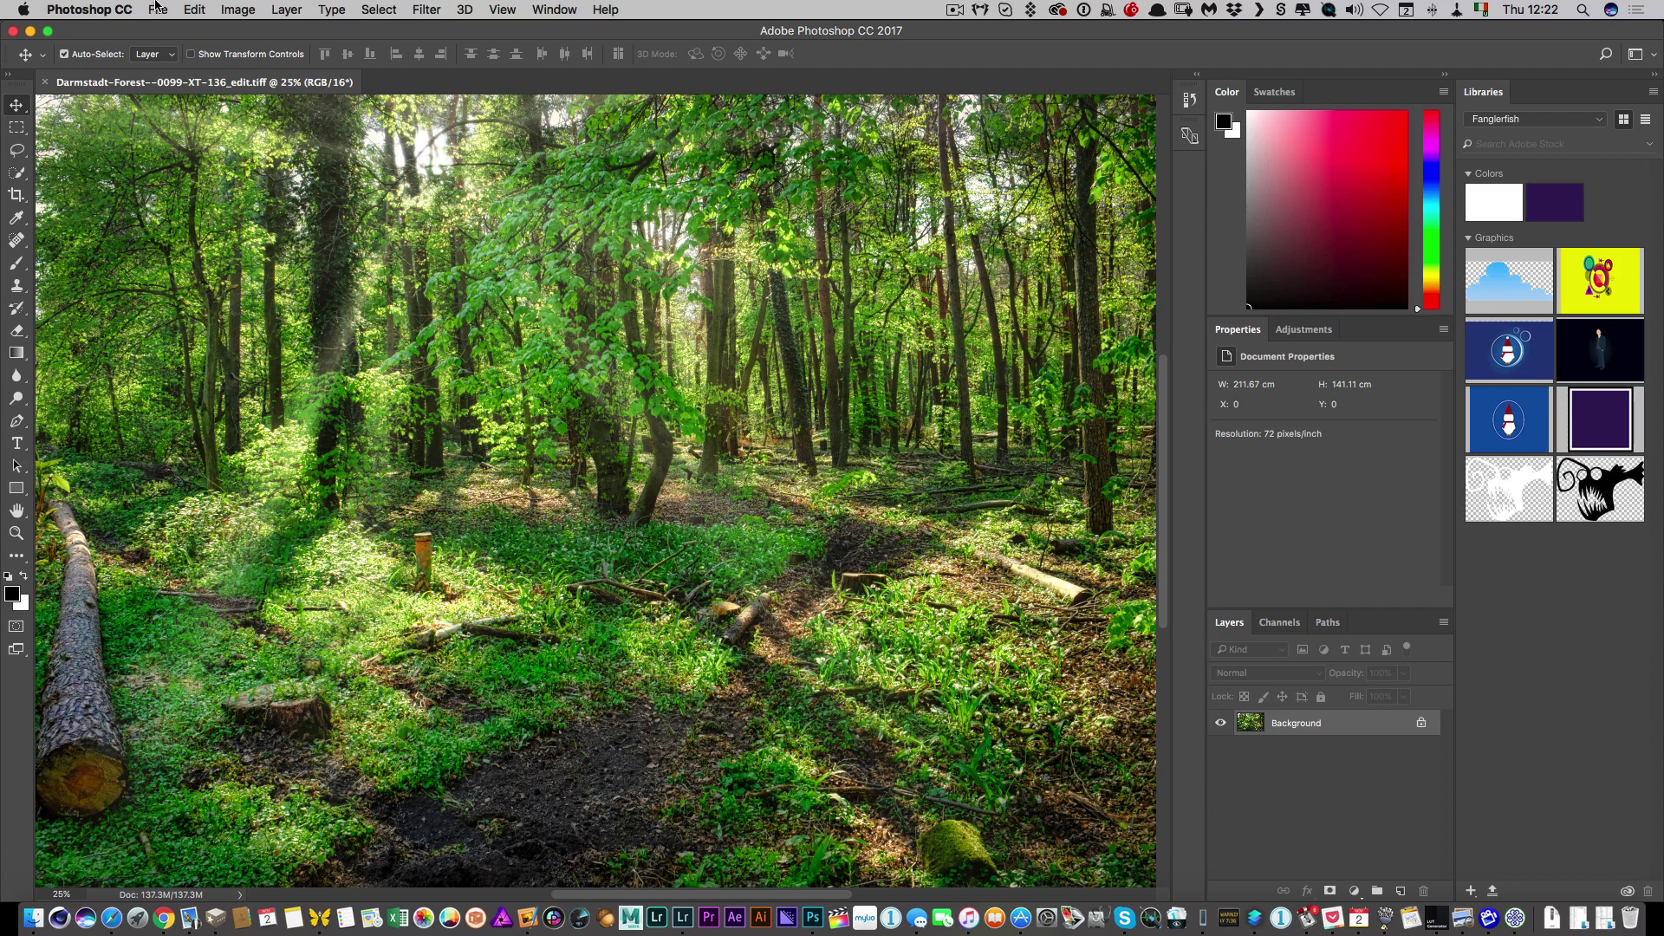
{"action": "left_click", "coordinate": [156, 11]}
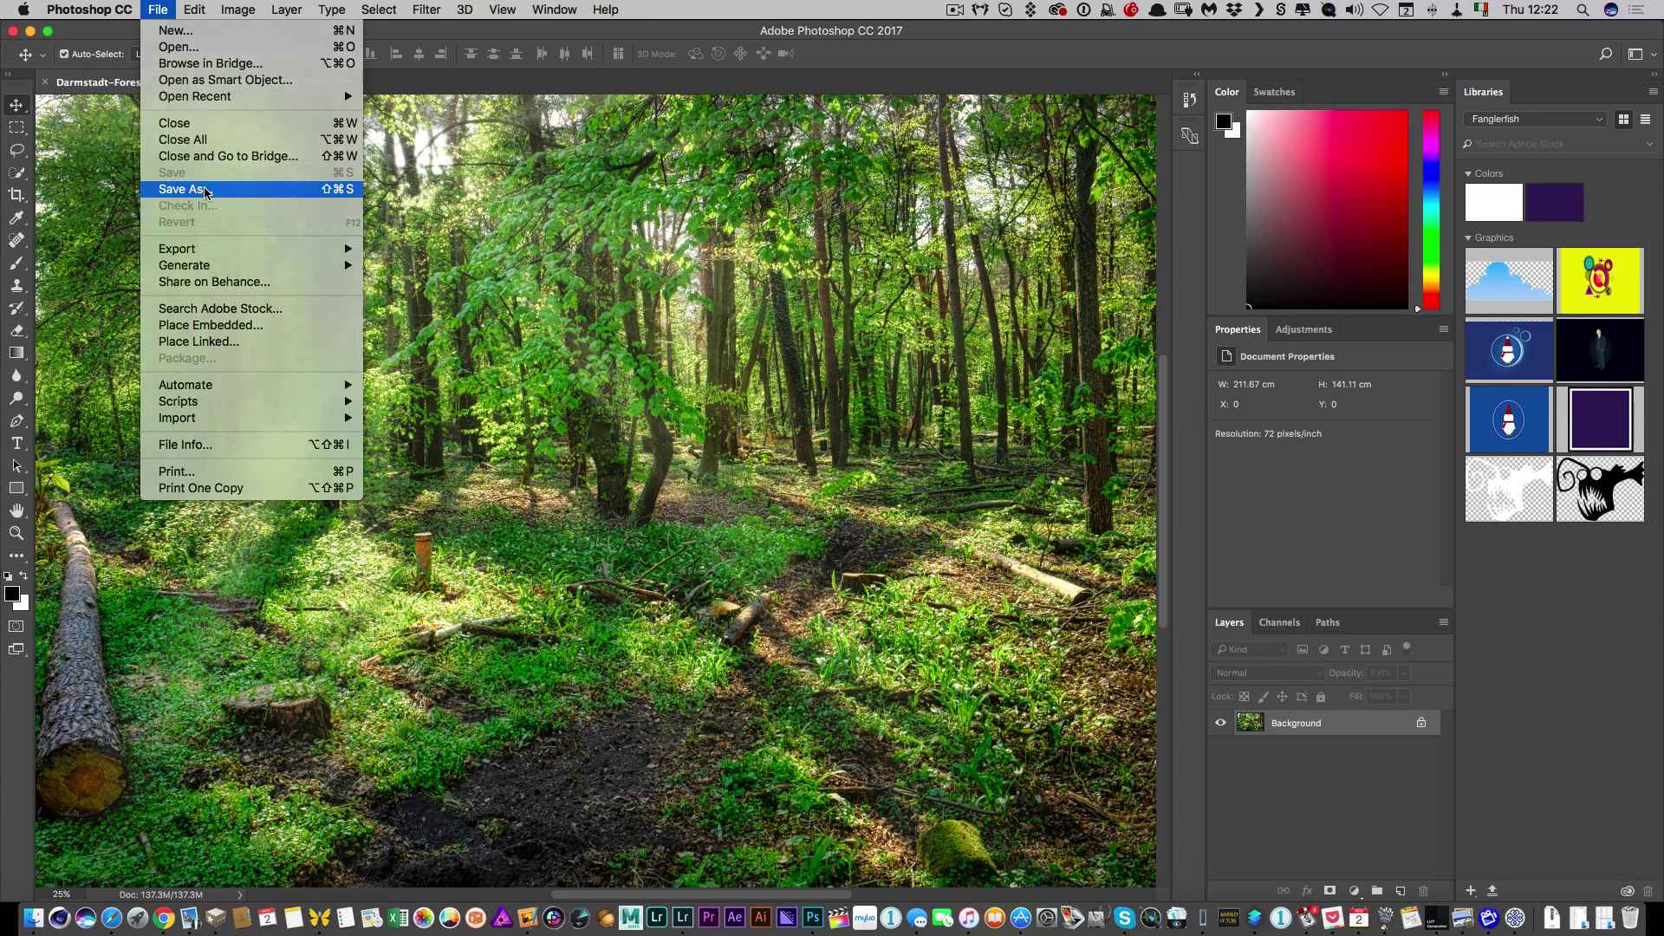
{"action": "left_click", "coordinate": [206, 190]}
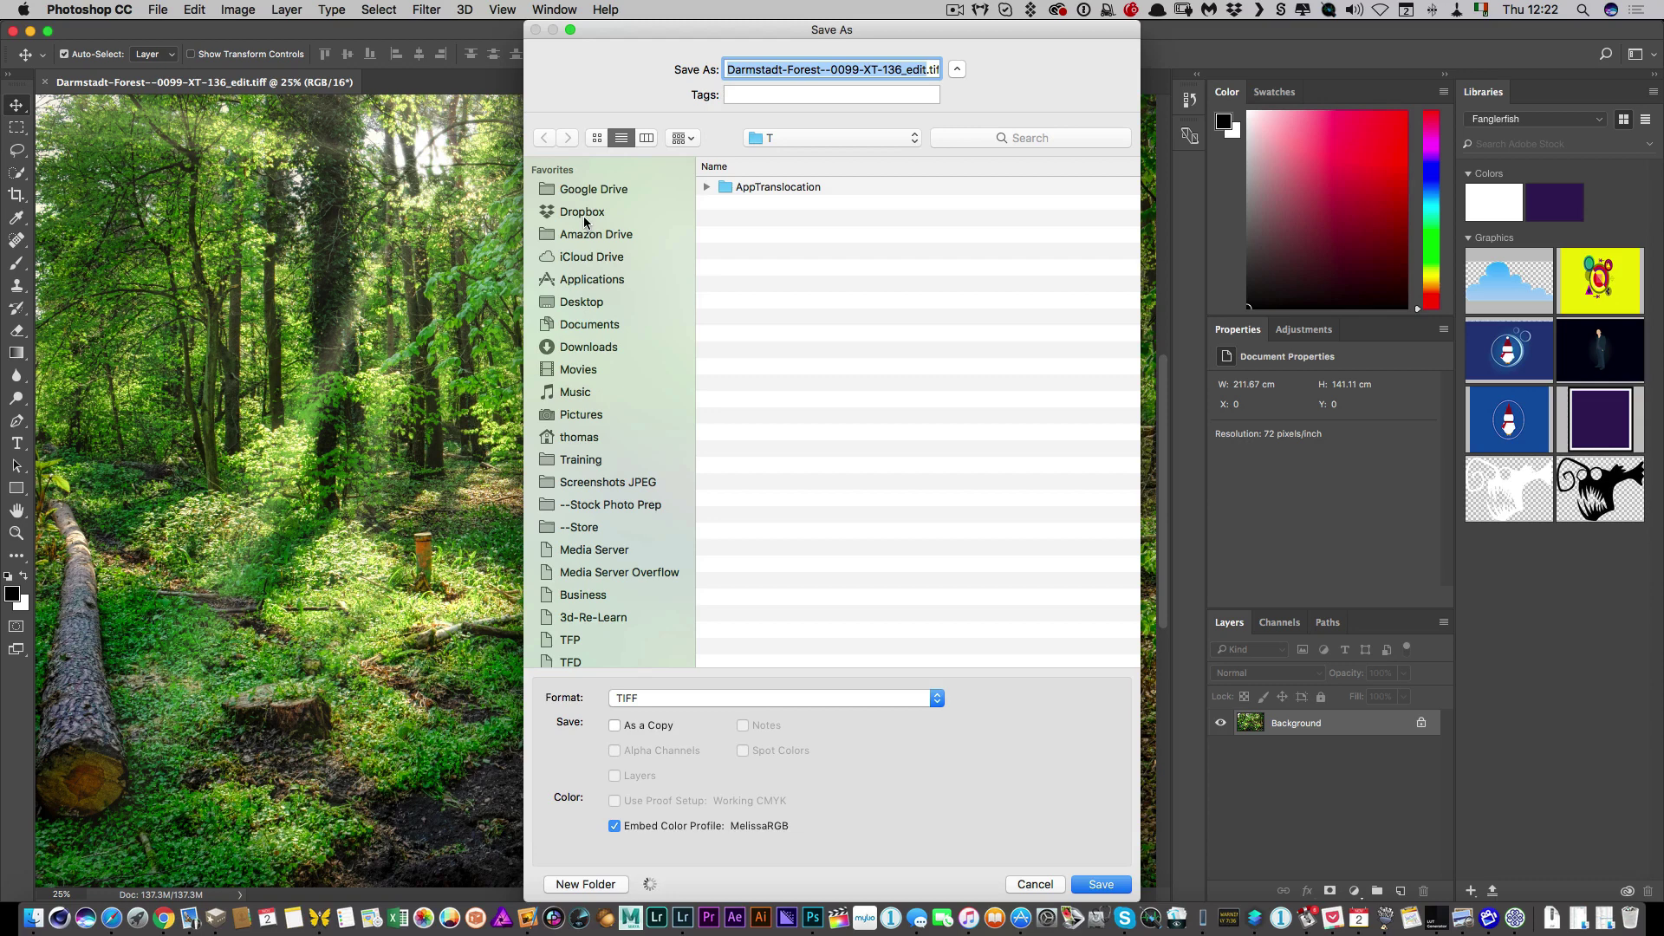
{"action": "left_click", "coordinate": [846, 141]}
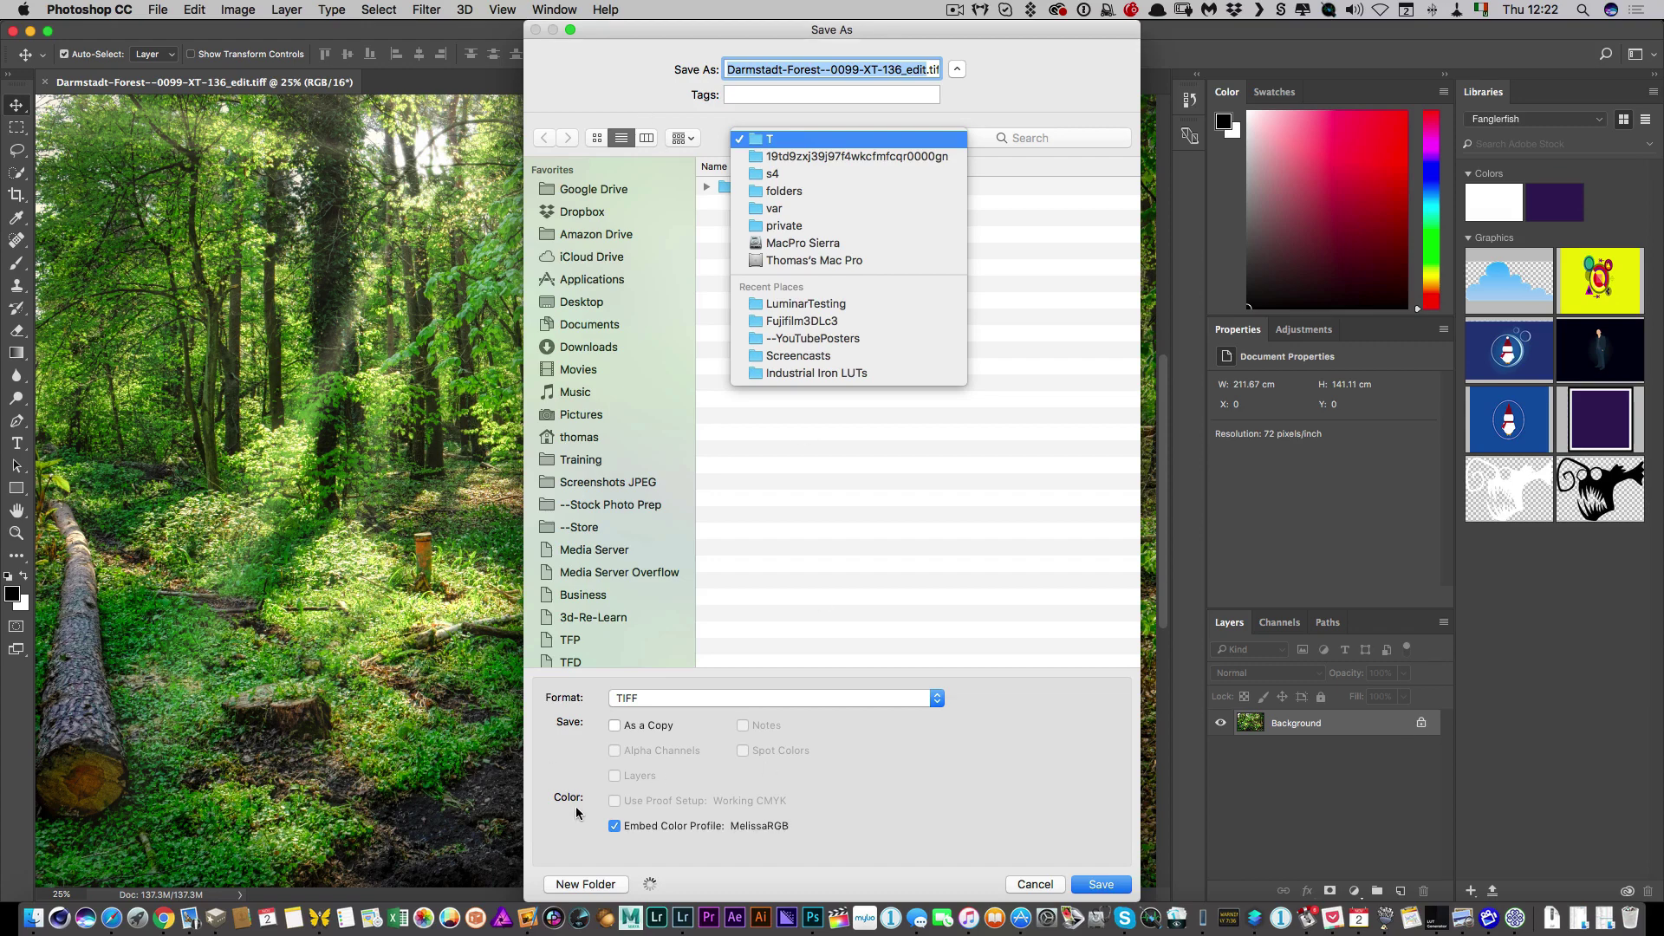
{"action": "left_click", "coordinate": [646, 483]}
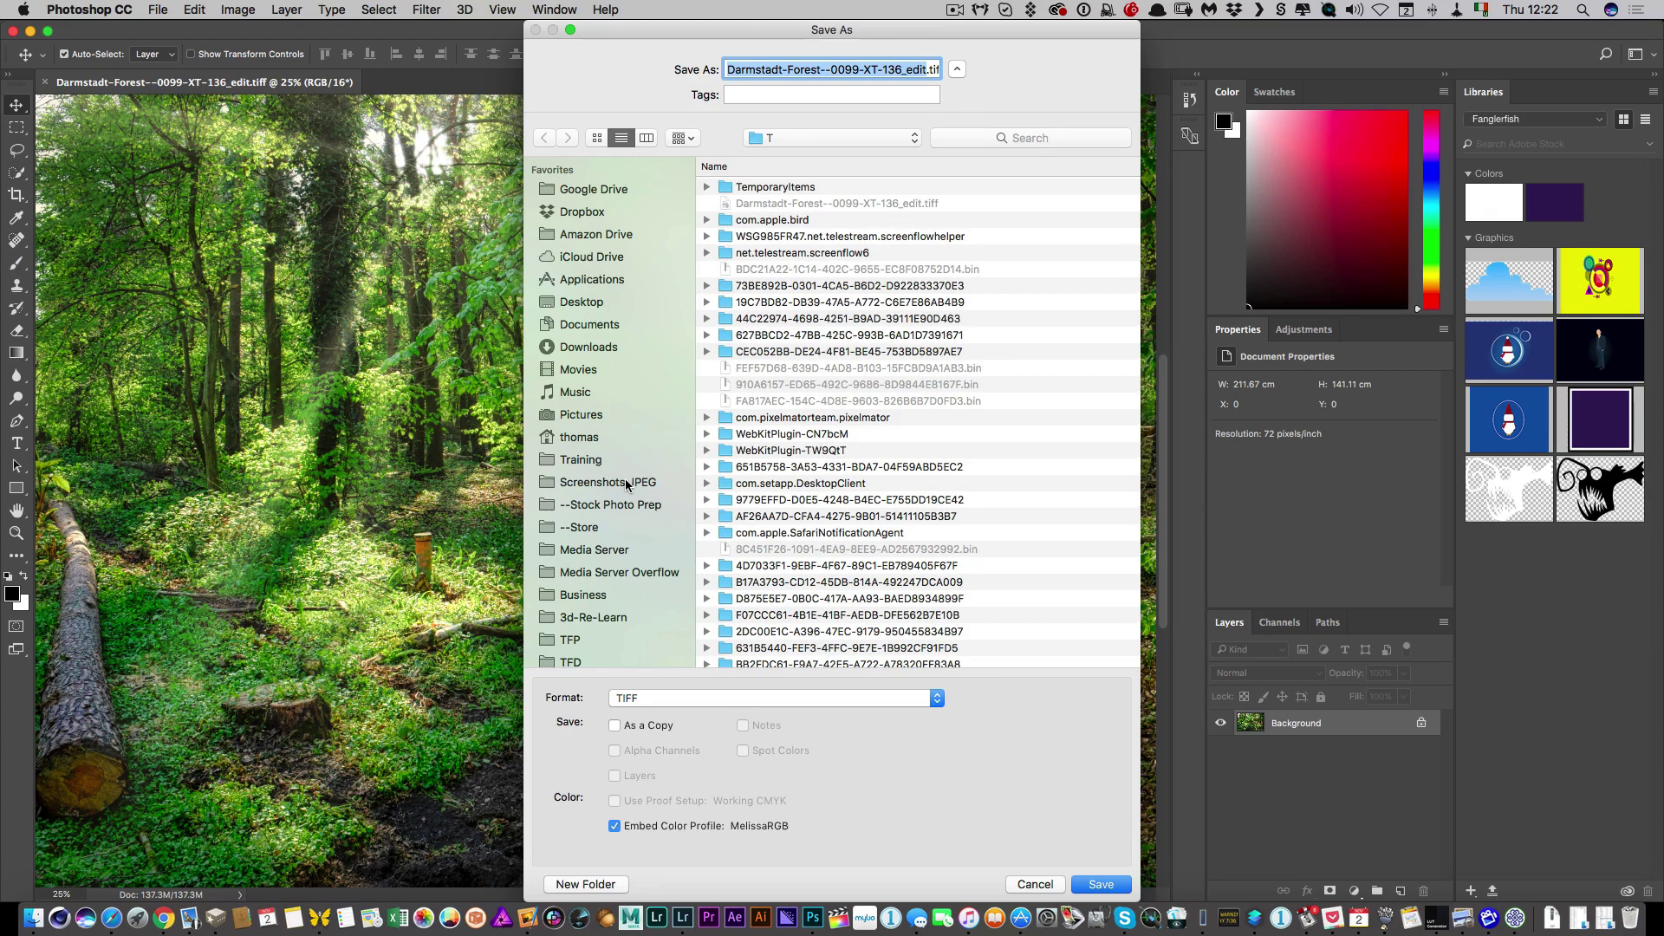
{"action": "left_click", "coordinate": [594, 305]}
{"action": "left_click", "coordinate": [1119, 886]}
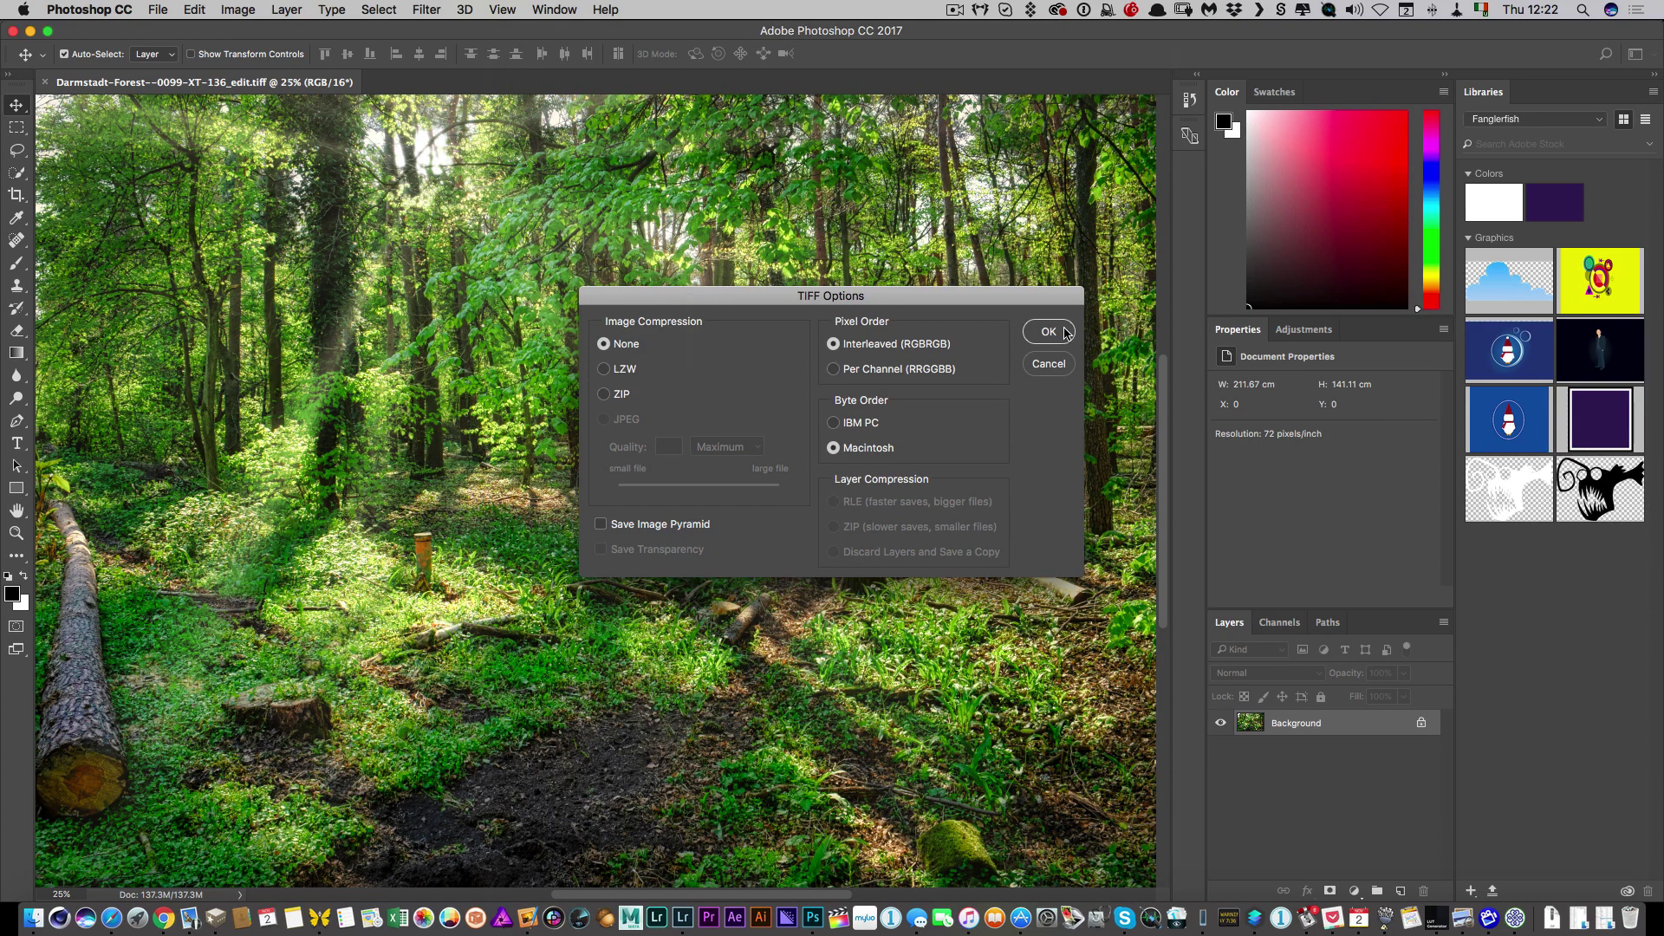
{"action": "left_click", "coordinate": [1066, 333]}
- Switch to Luminar 2018 and add Darmstadt-Forest--0099-XT-136_edit.tif from the Desktop as a new image layer
{"action": "key", "text": "super+Tab"}
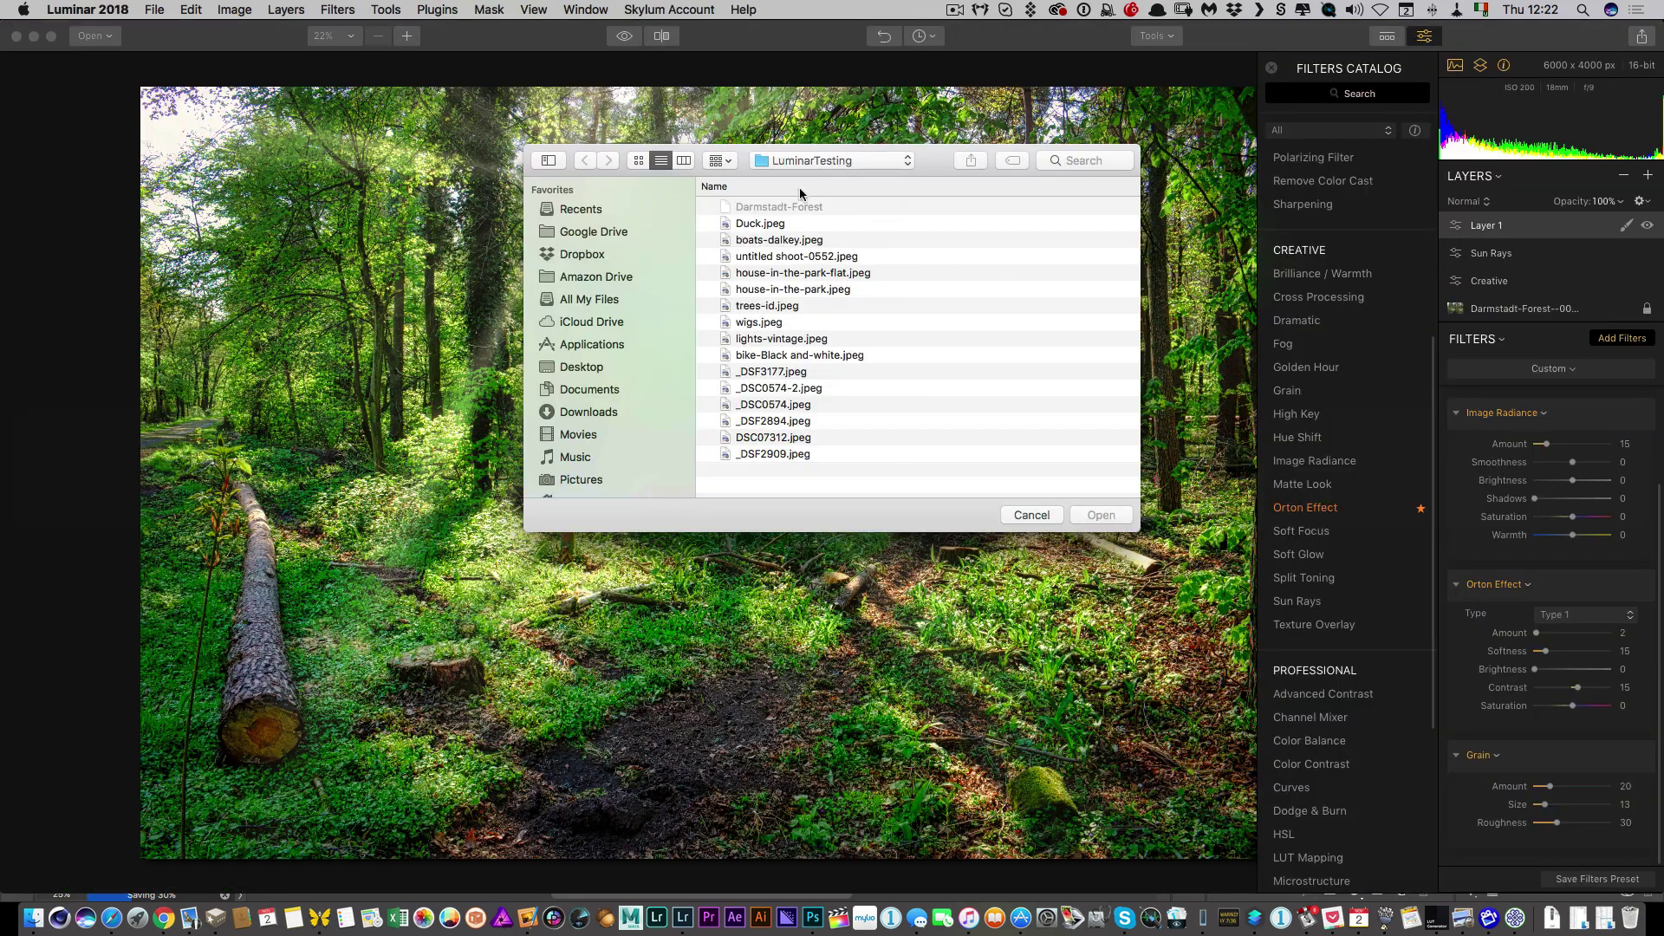
{"action": "left_click", "coordinate": [814, 163]}
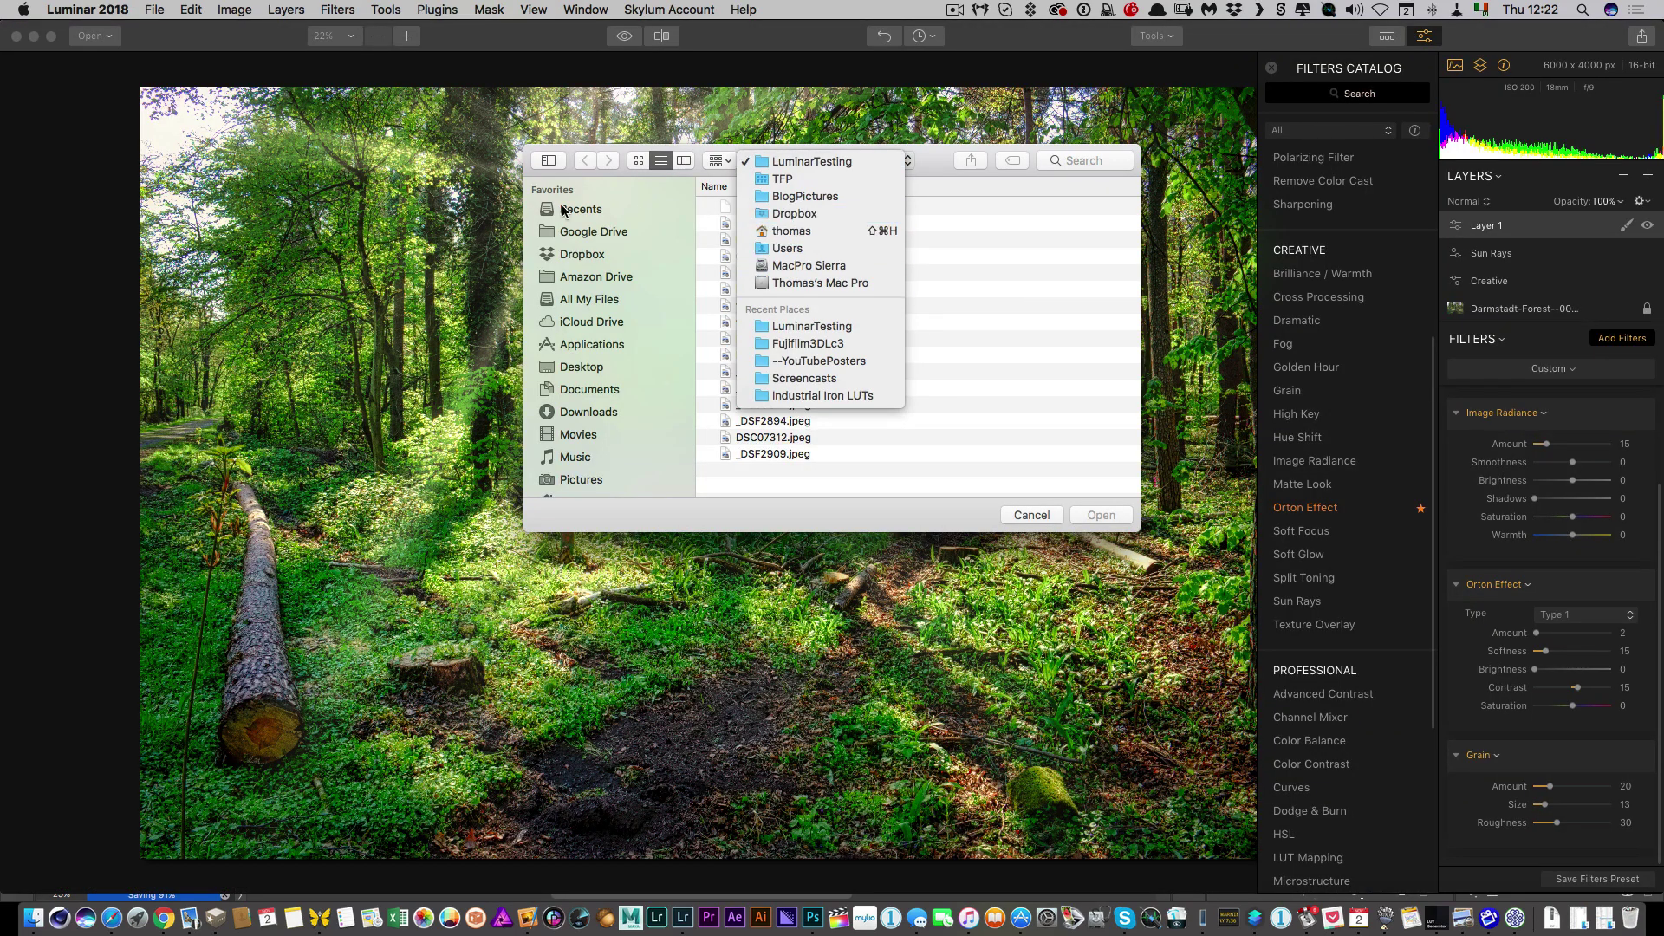
{"action": "left_click", "coordinate": [604, 282]}
{"action": "scroll", "coordinate": [604, 303], "scroll_direction": "down", "scroll_amount": 6}
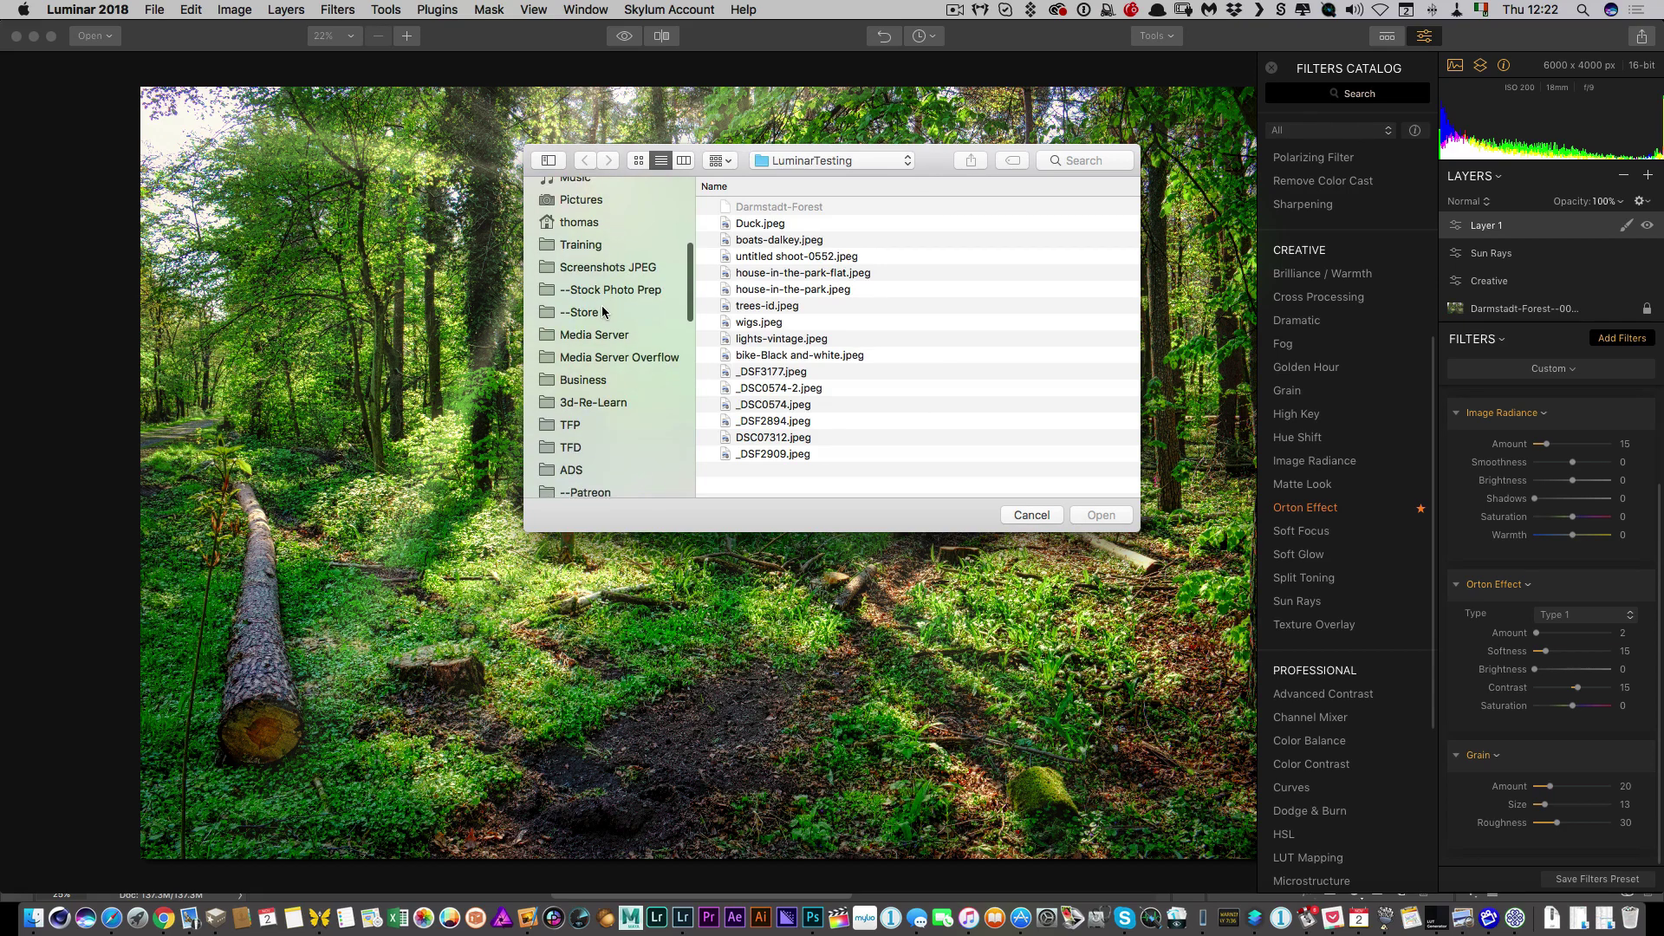
{"action": "scroll", "coordinate": [604, 312], "scroll_direction": "up", "scroll_amount": 10}
{"action": "scroll", "coordinate": [581, 323], "scroll_direction": "down", "scroll_amount": 1}
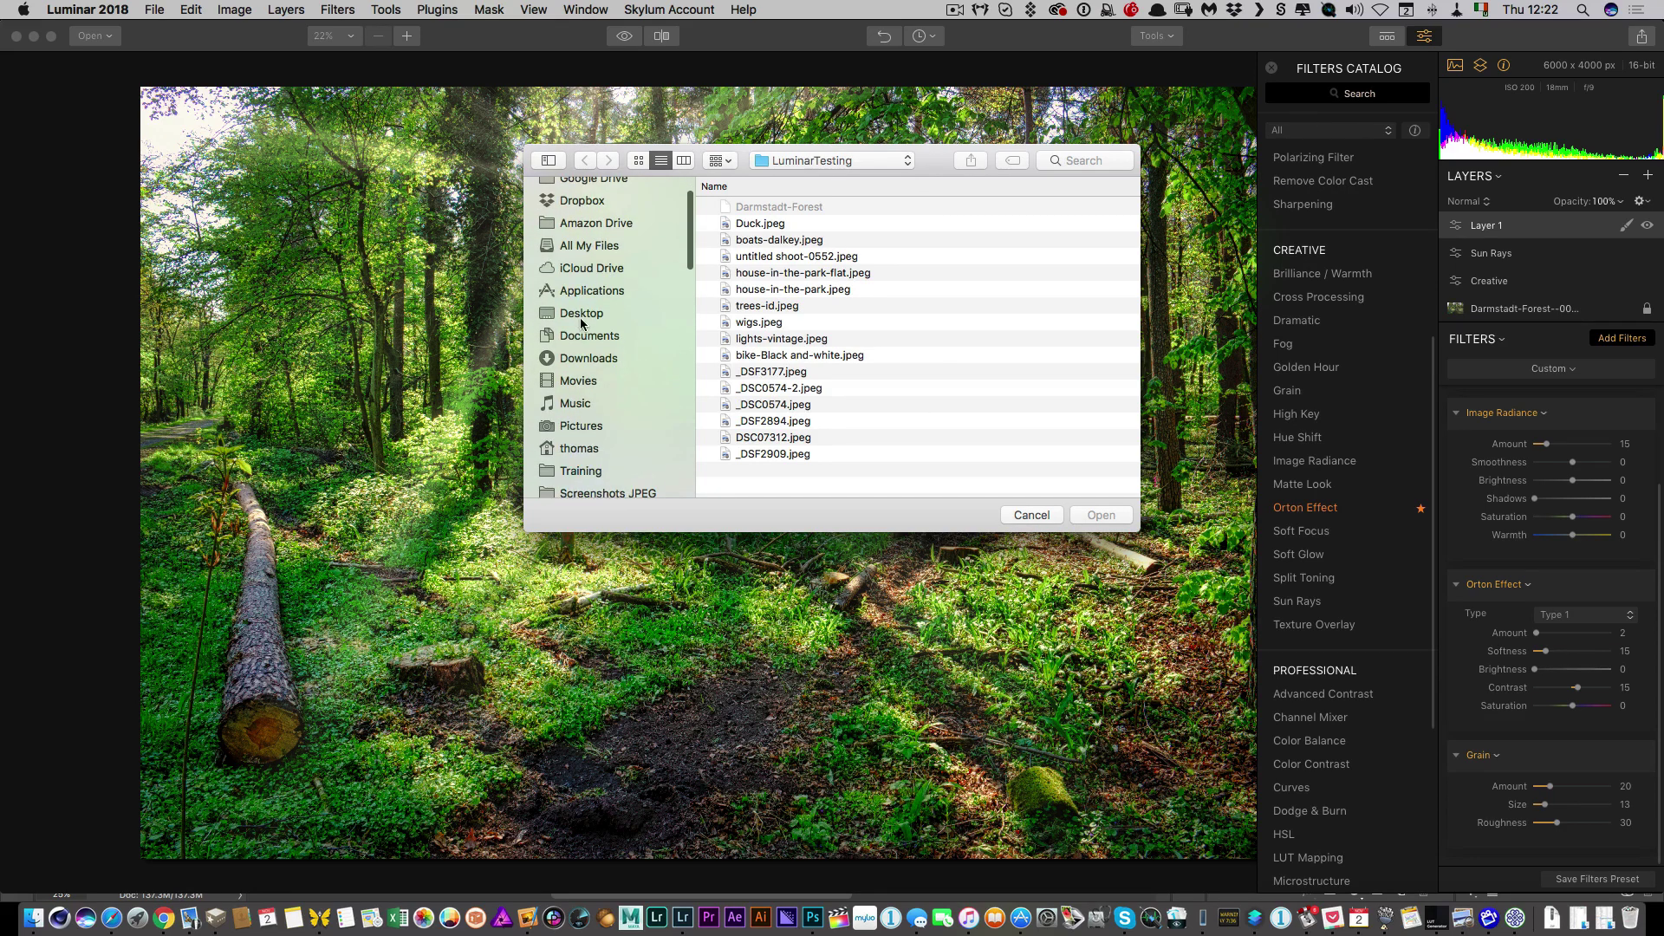
{"action": "left_click", "coordinate": [582, 317]}
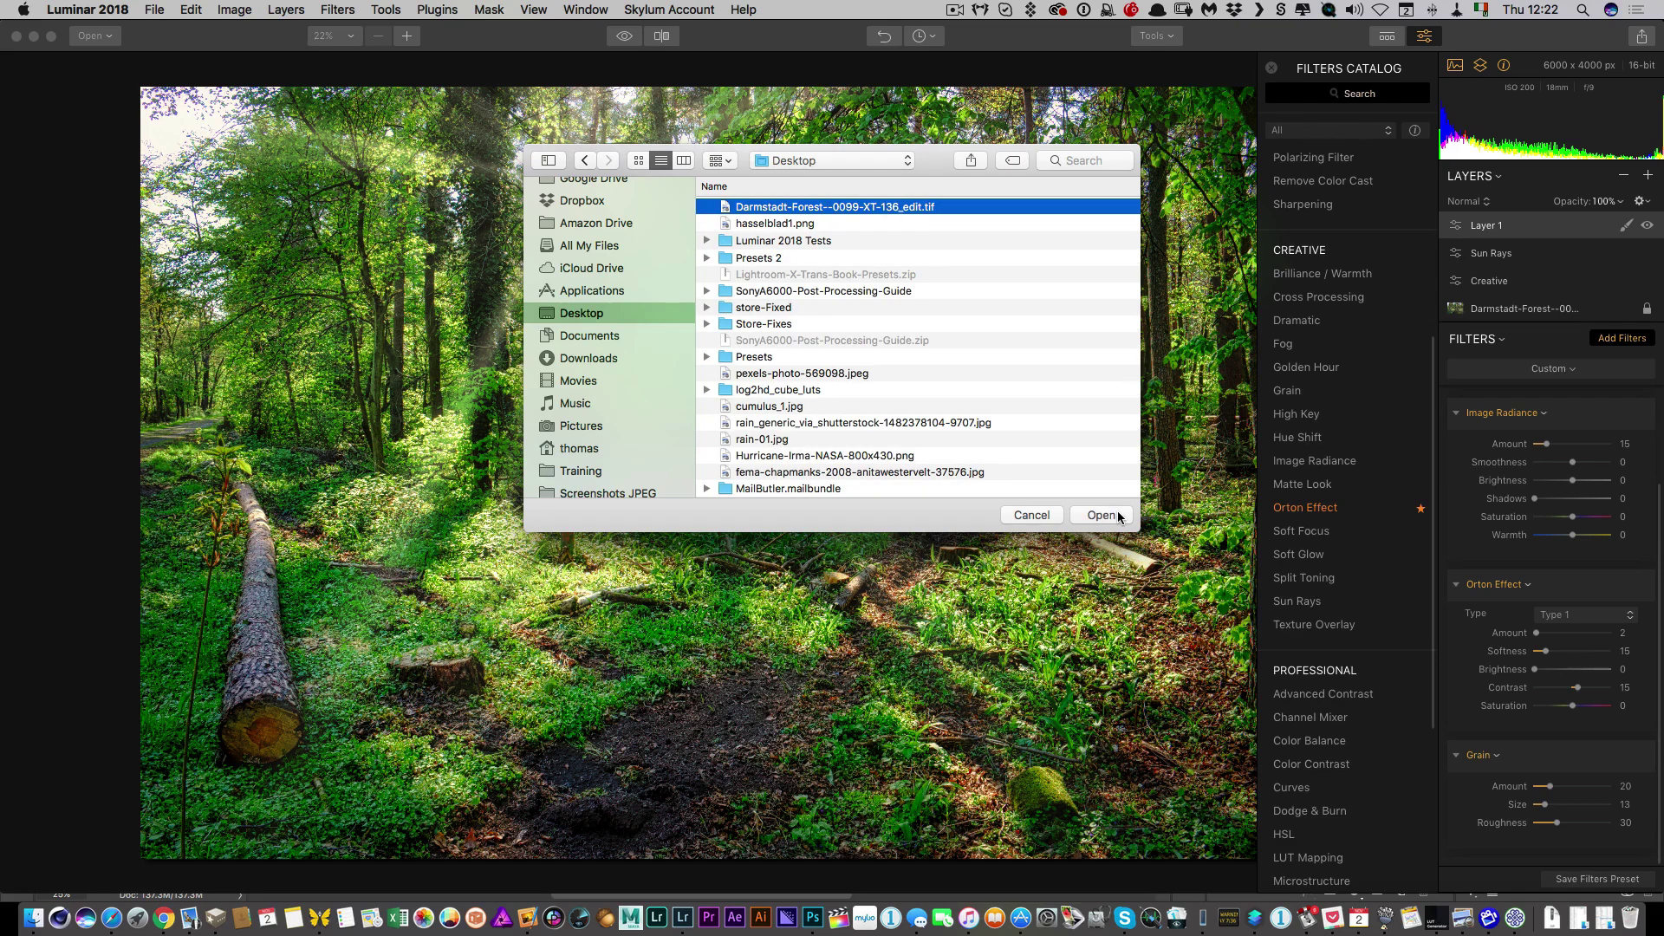
{"action": "left_click", "coordinate": [1100, 515]}
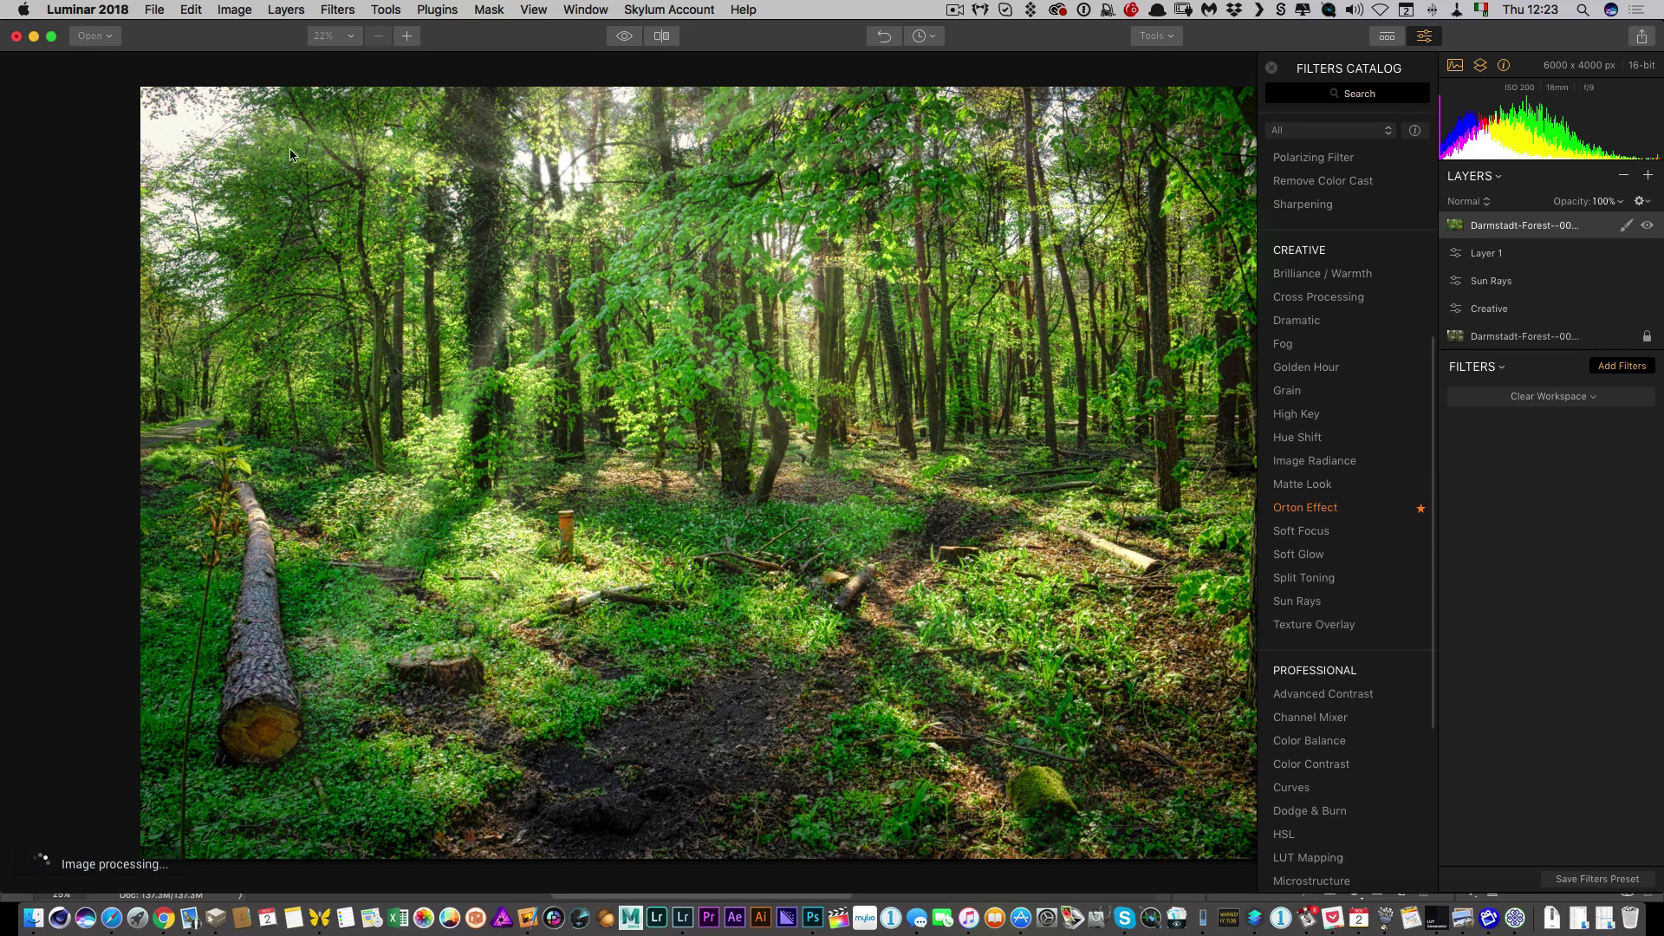
- Compare the photo with the new image layer hidden and shown, and switch back to Photoshop
{"action": "left_click", "coordinate": [1649, 228]}
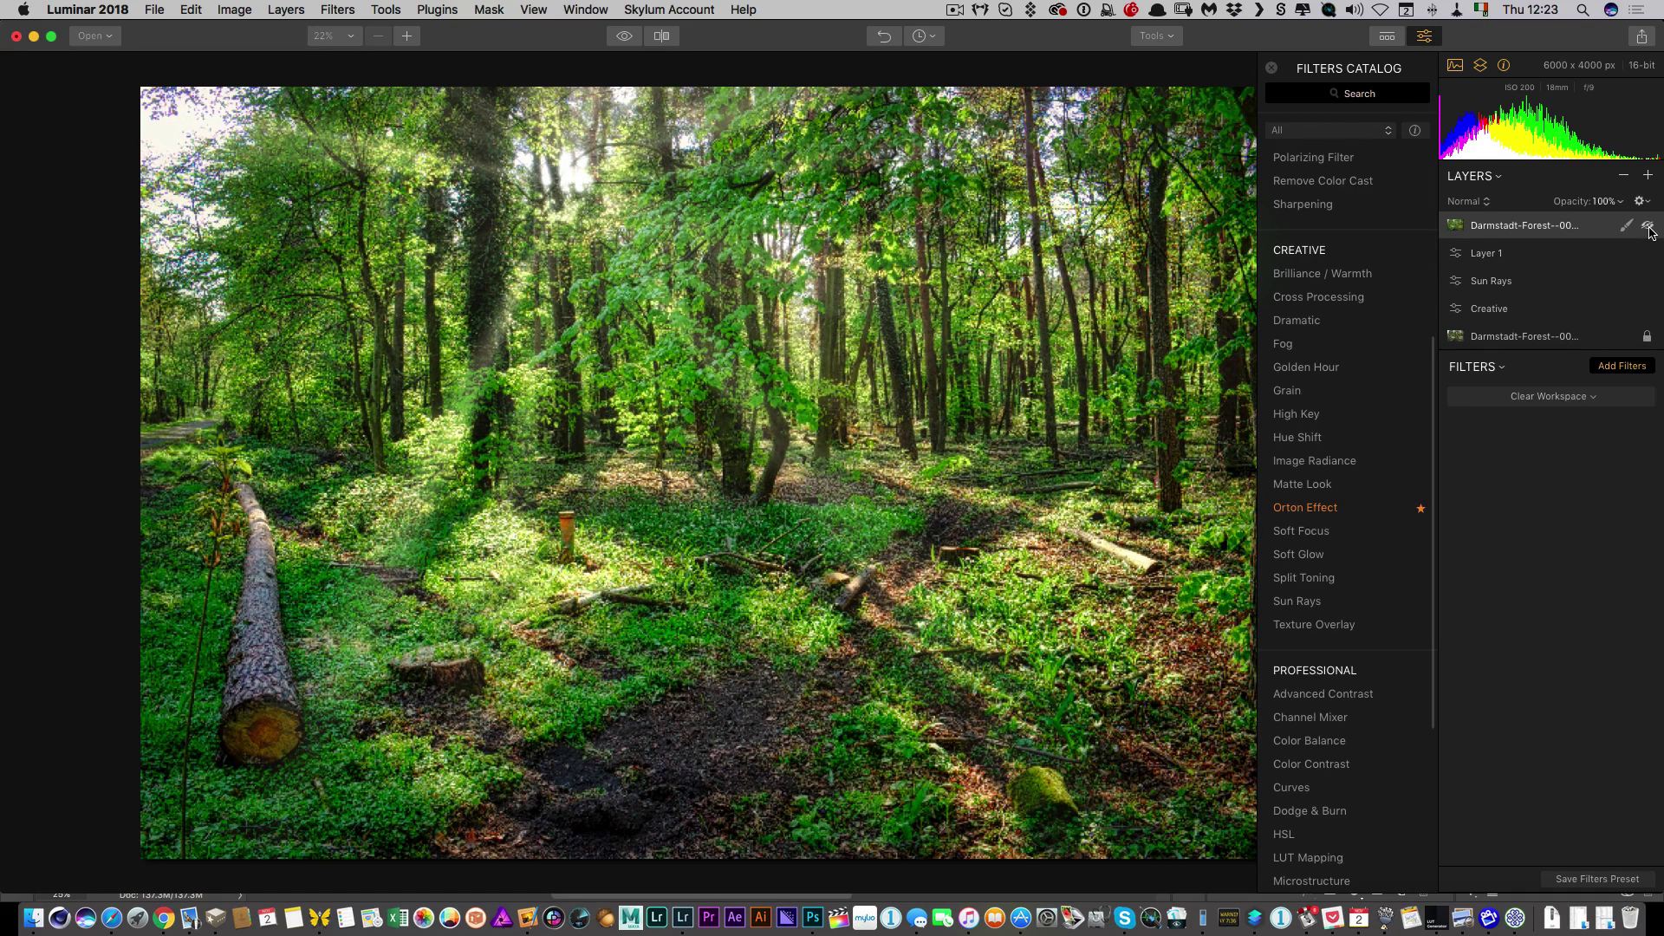
{"action": "left_click", "coordinate": [1649, 228]}
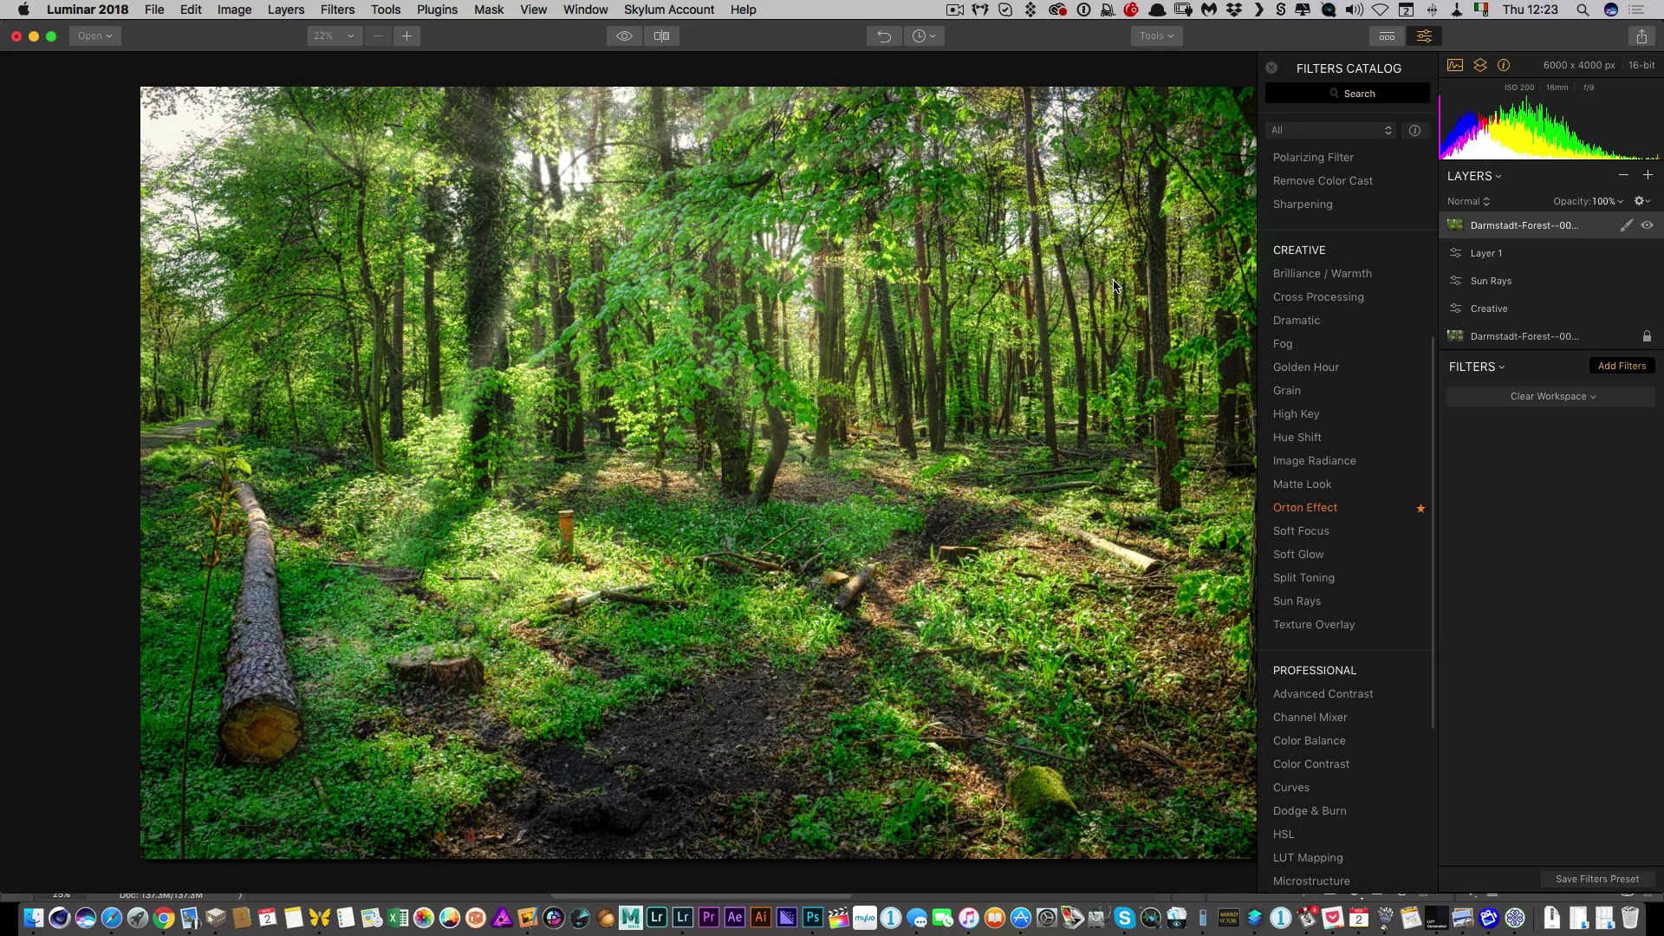
{"action": "key", "text": "ctrl+F2"}
{"action": "key", "text": "super+Tab"}
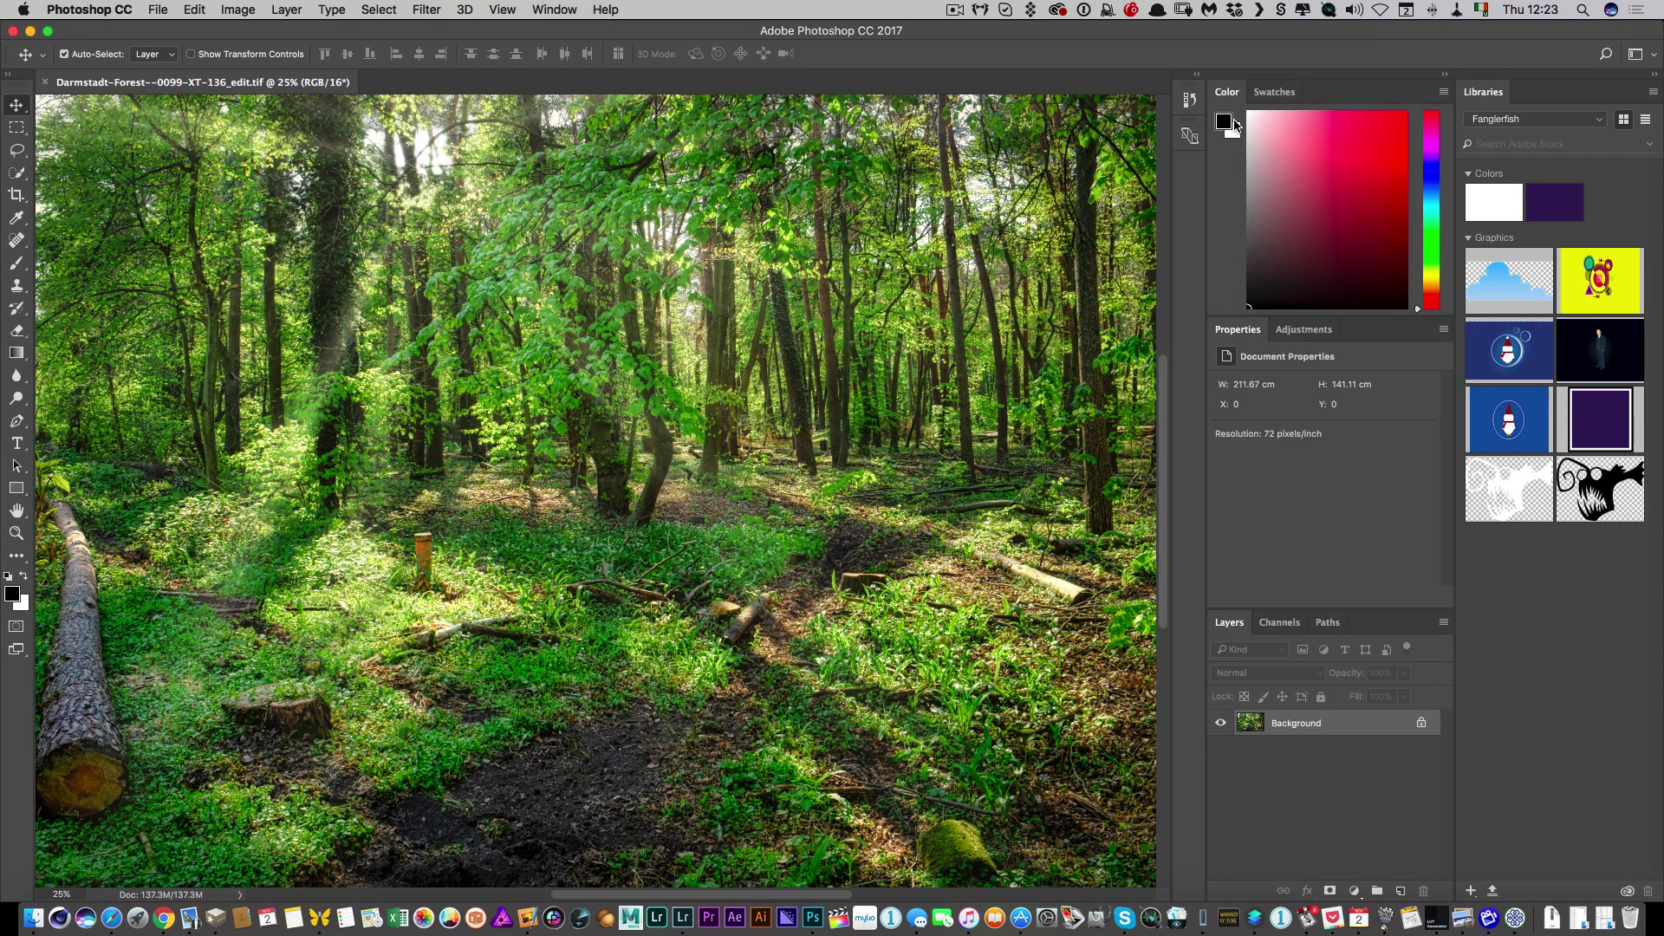
- Switch from Photoshop to Luminar 2018 and close the filters catalog
{"action": "key", "text": "super+minus"}
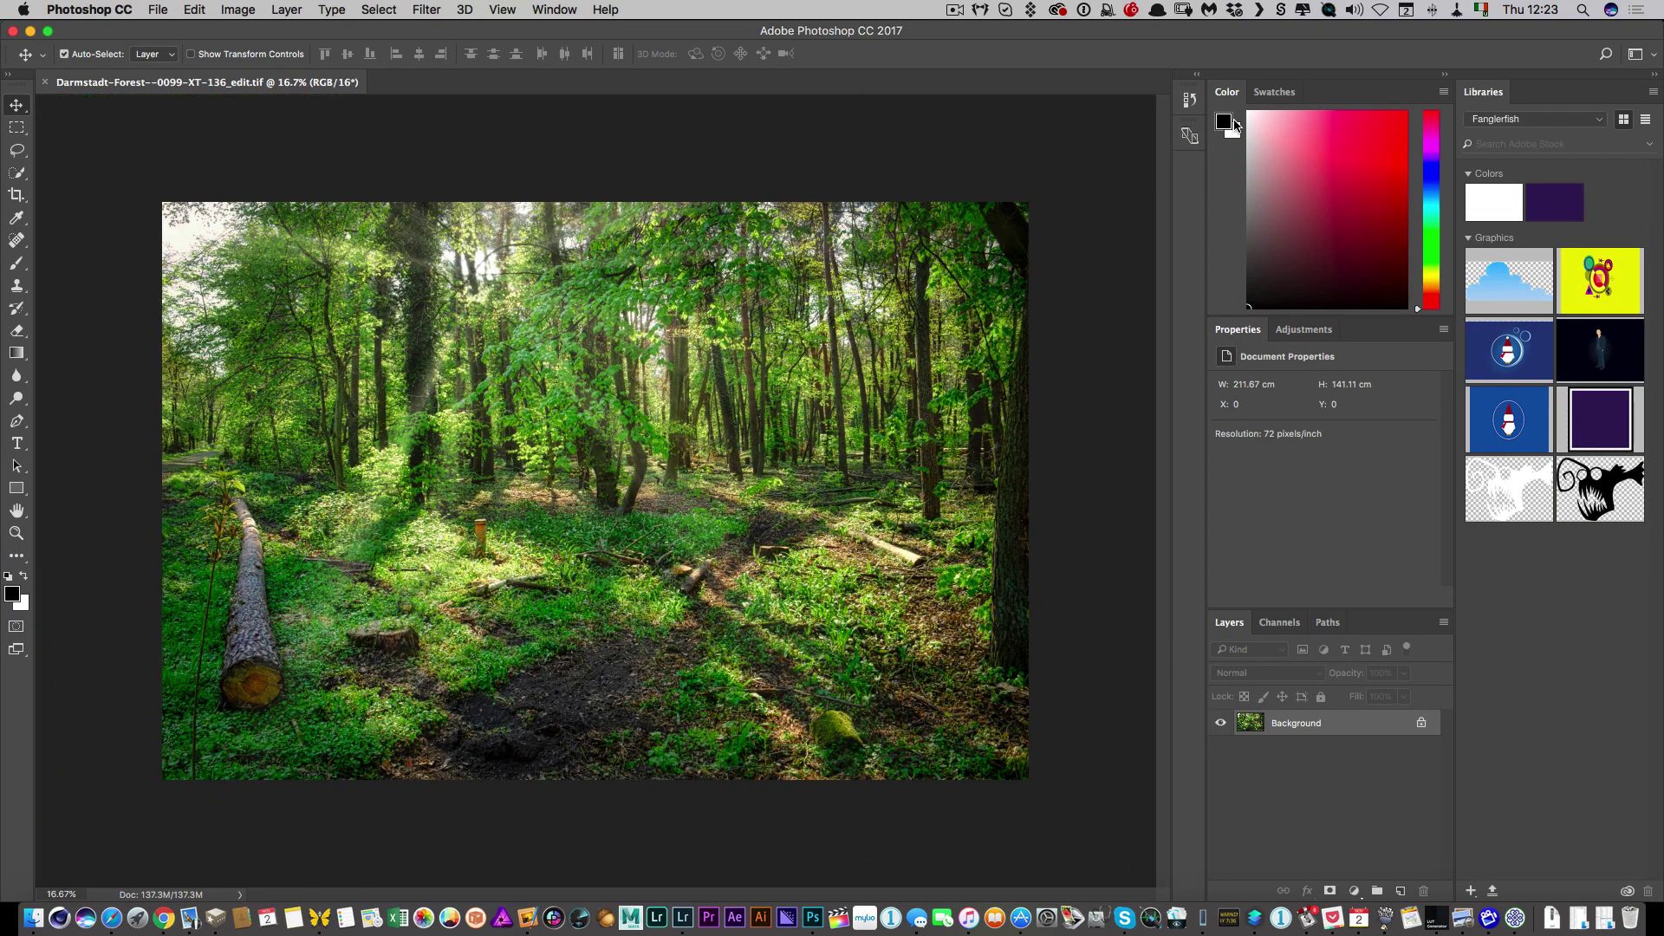
{"action": "key", "text": "super+Tab"}
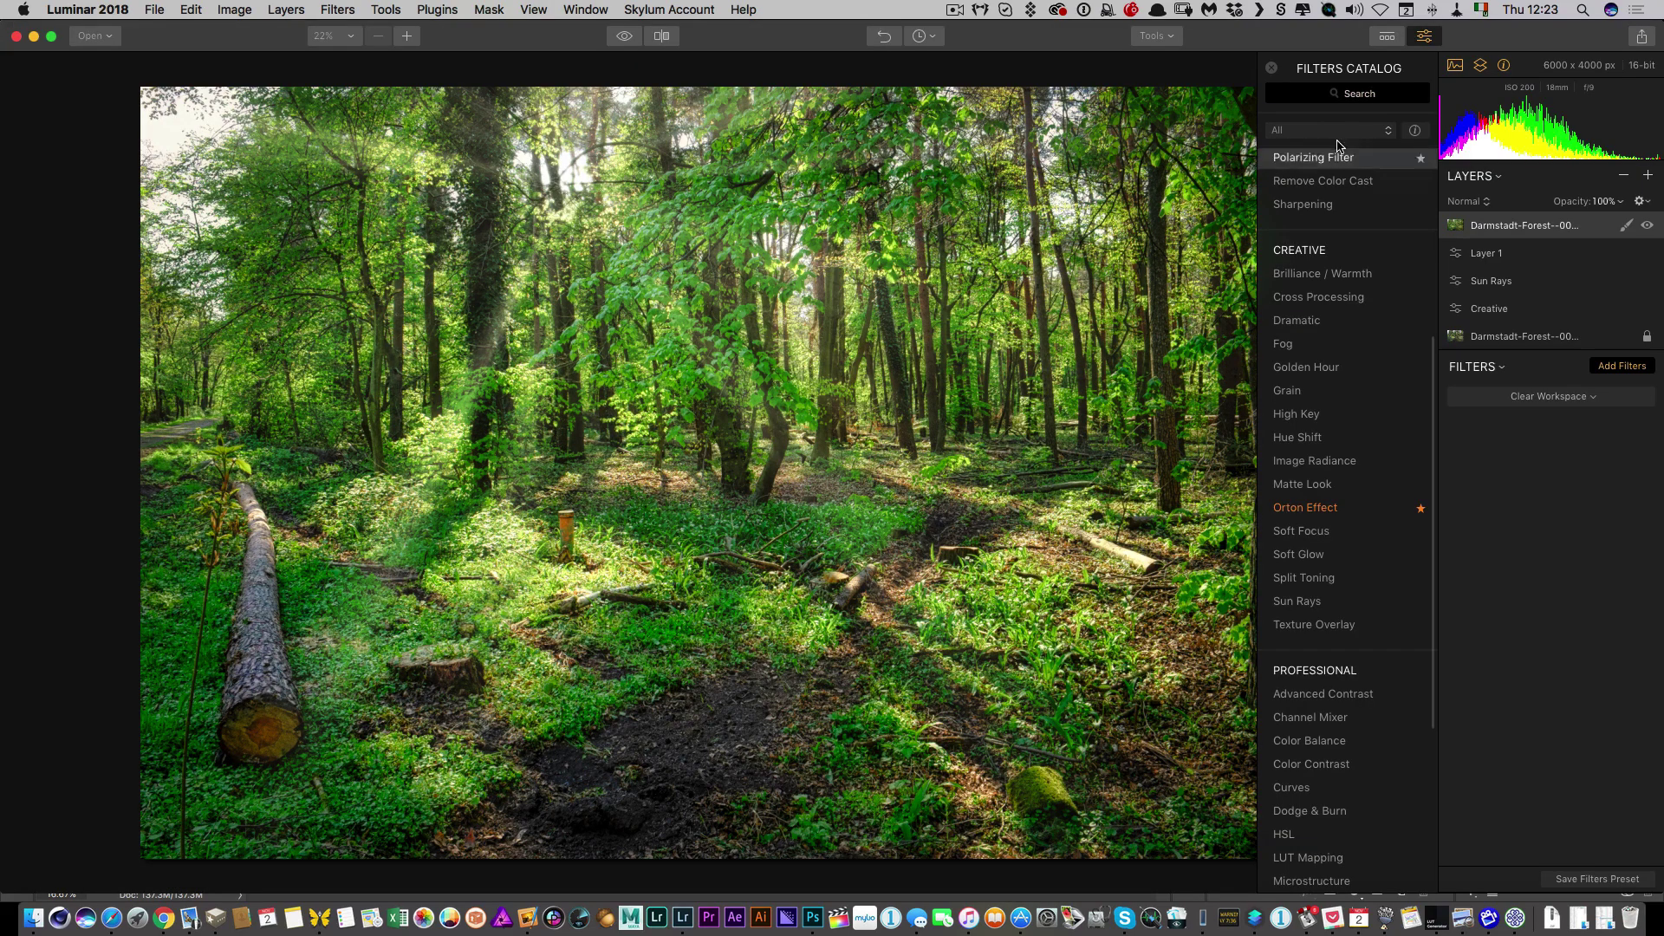
{"action": "left_click", "coordinate": [1272, 70]}
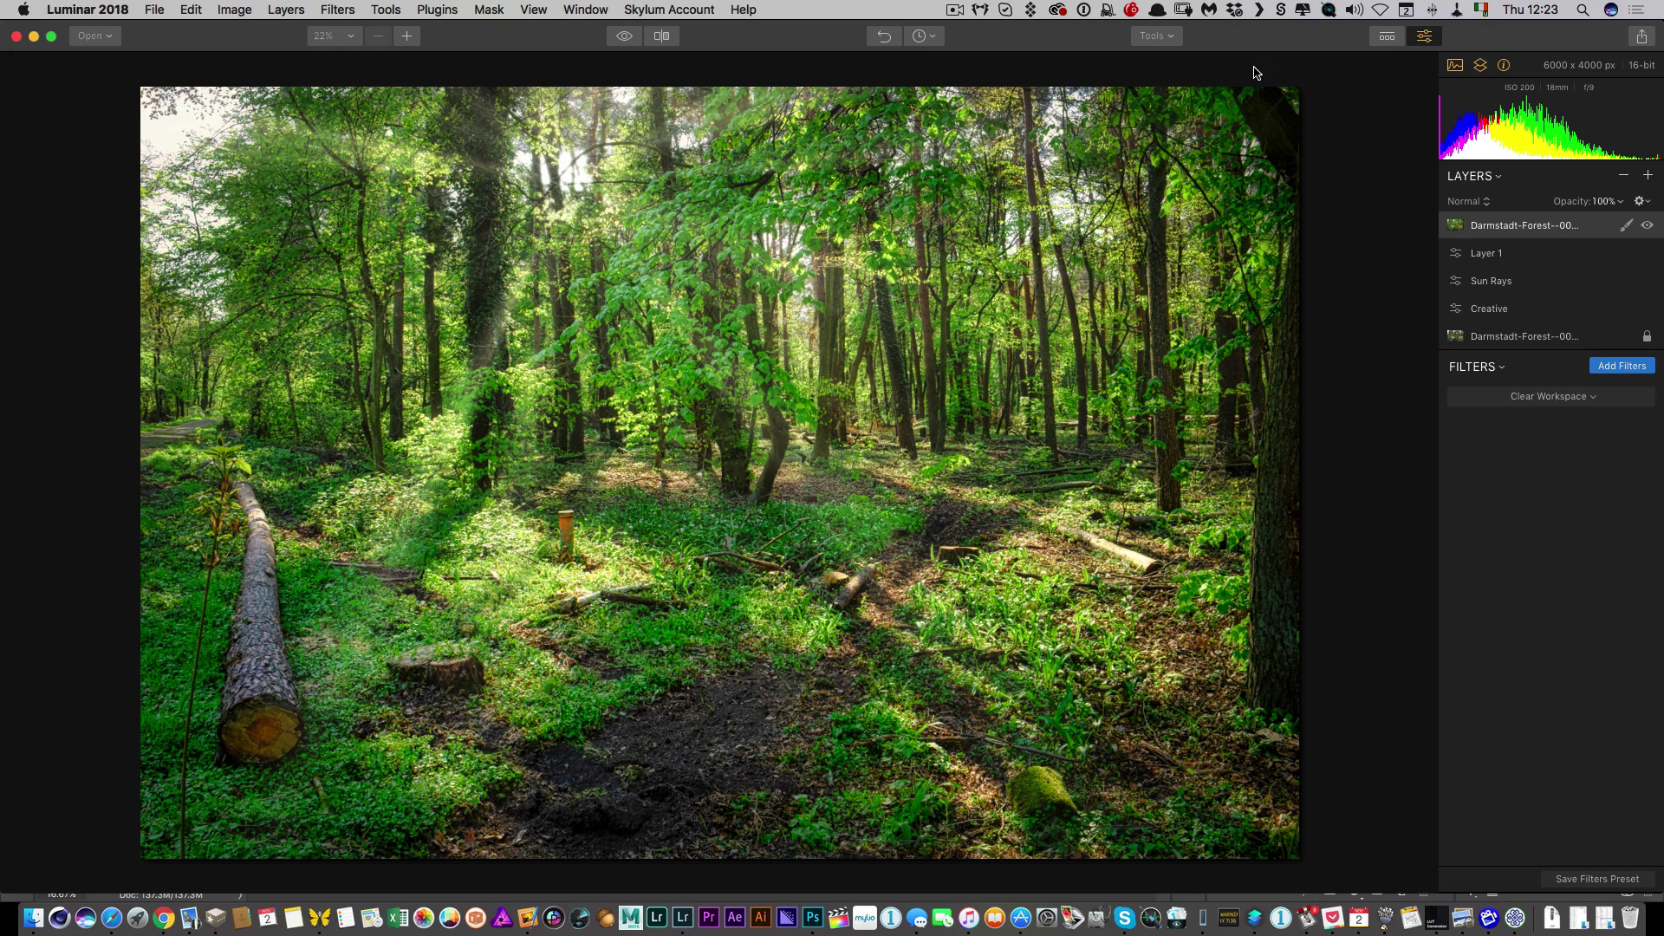
- Start sharing the finished forest photo to Flickr
{"action": "left_click", "coordinate": [152, 10]}
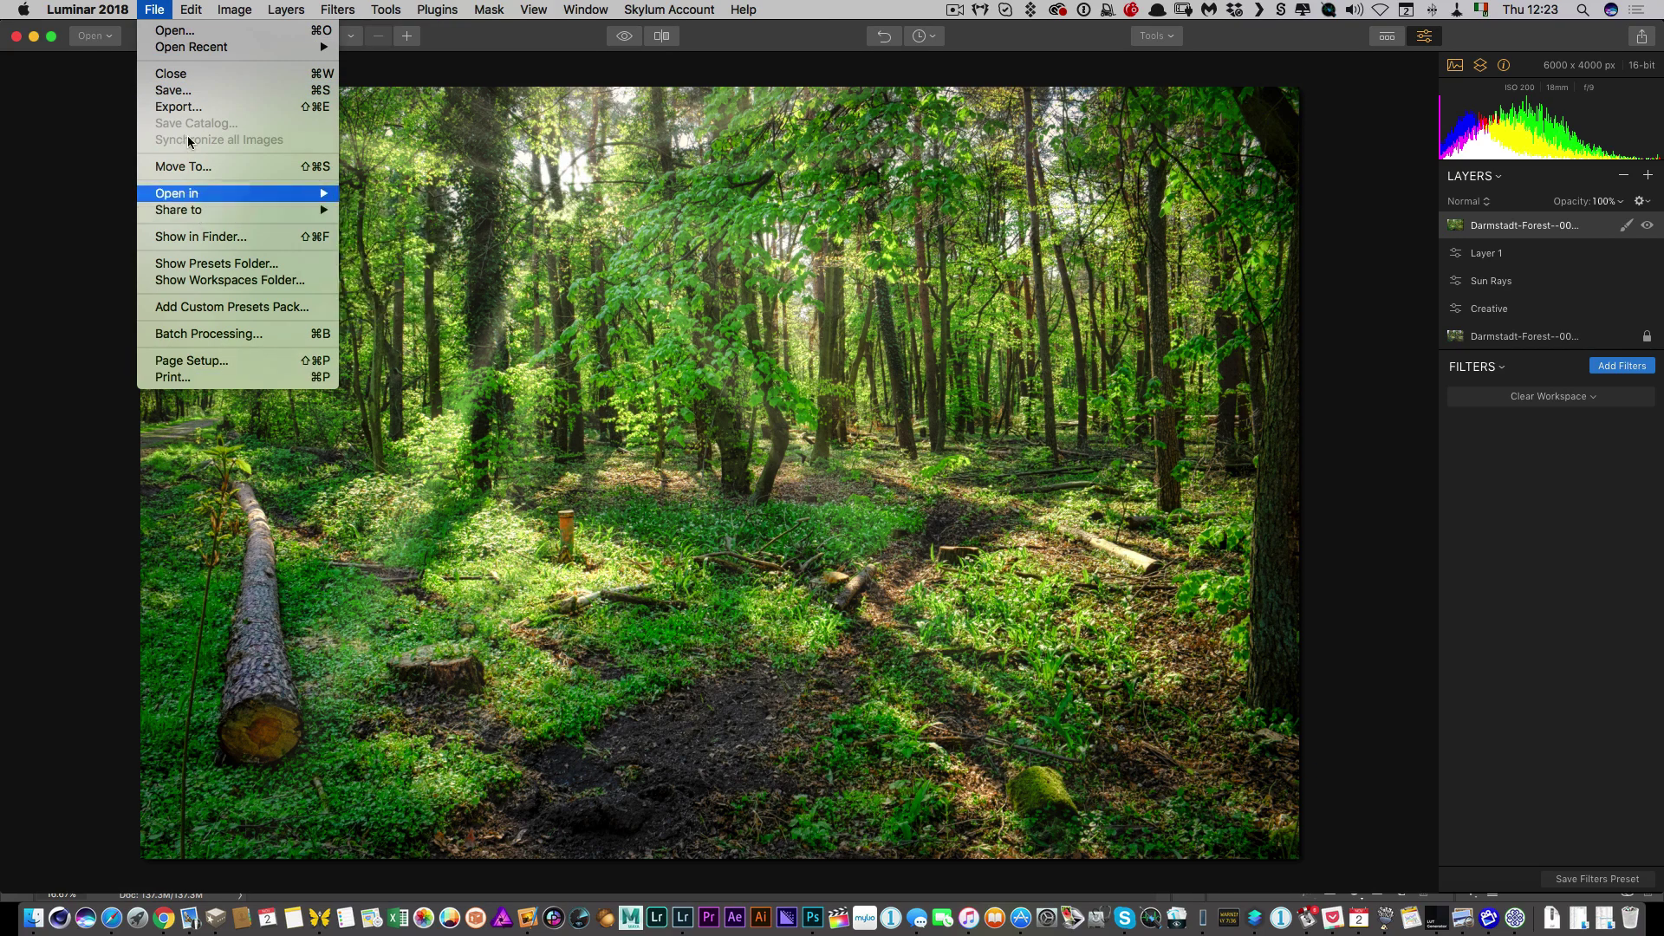
{"action": "left_click", "coordinate": [188, 108]}
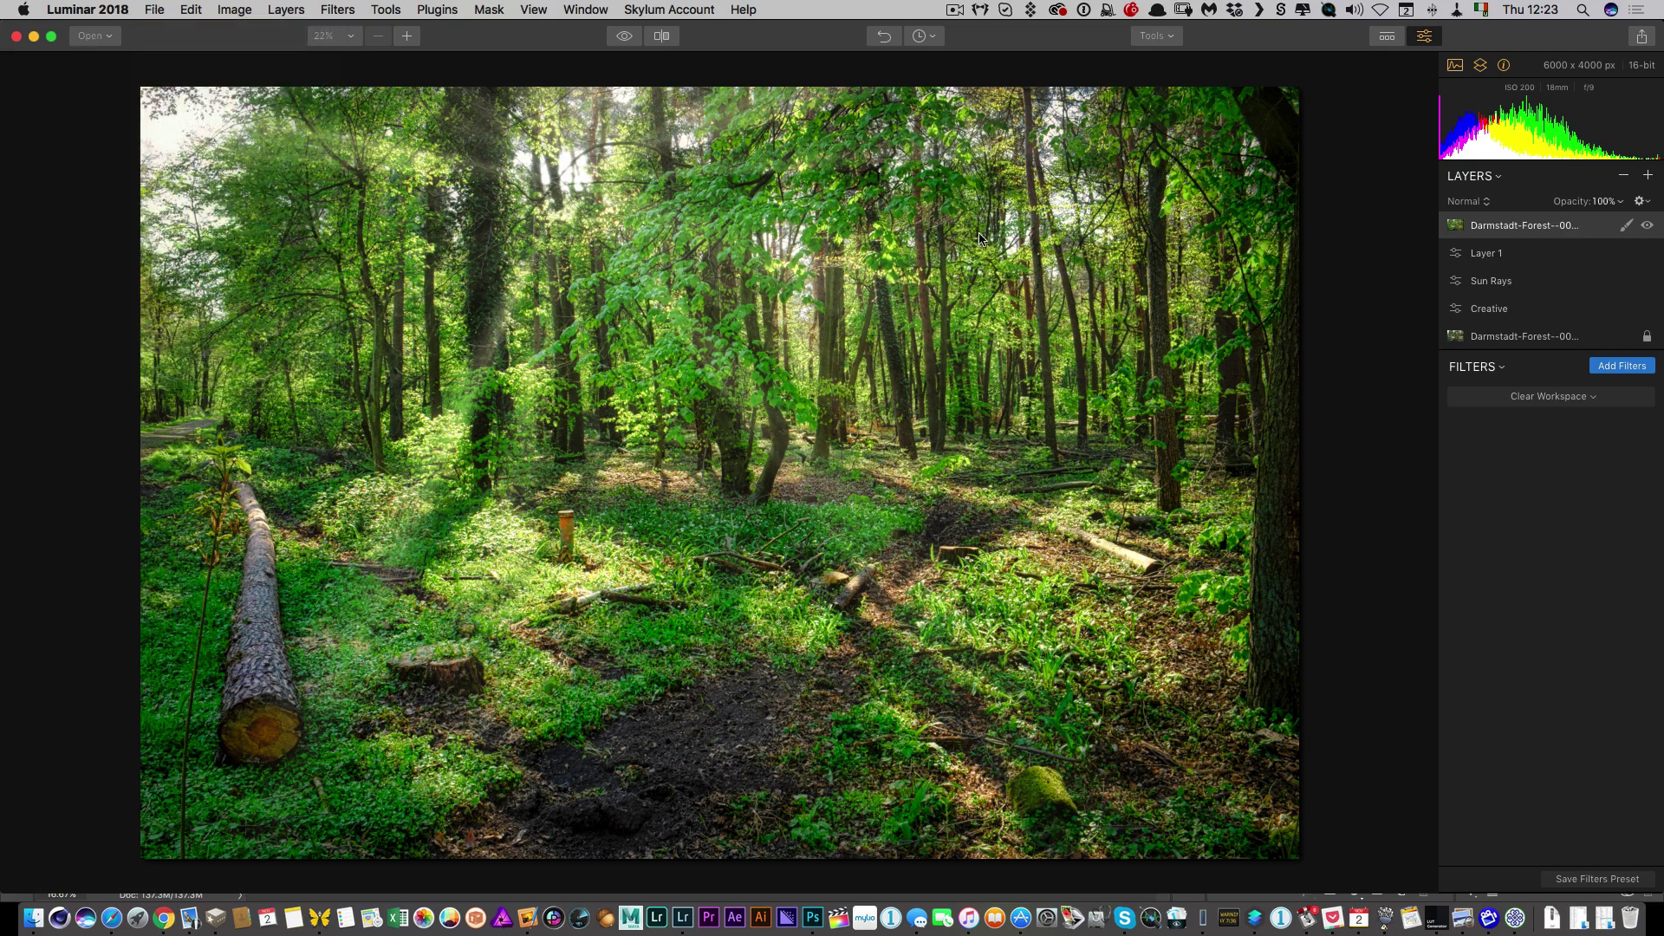
{"action": "left_click", "coordinate": [1641, 42]}
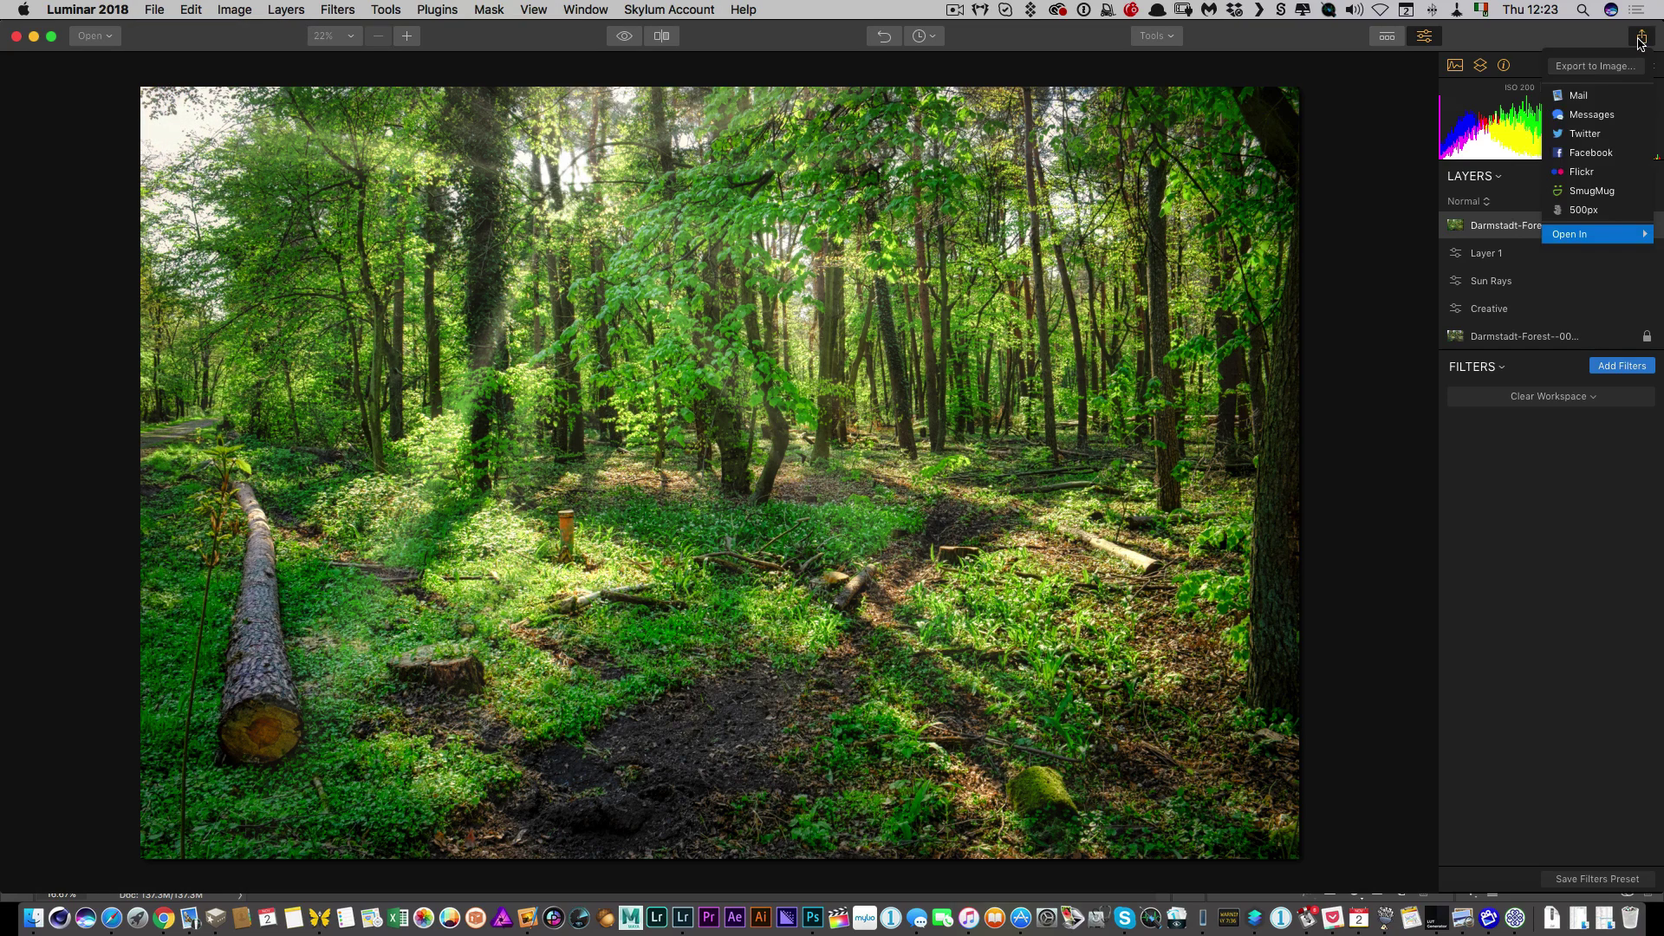
{"action": "left_click", "coordinate": [1584, 180]}
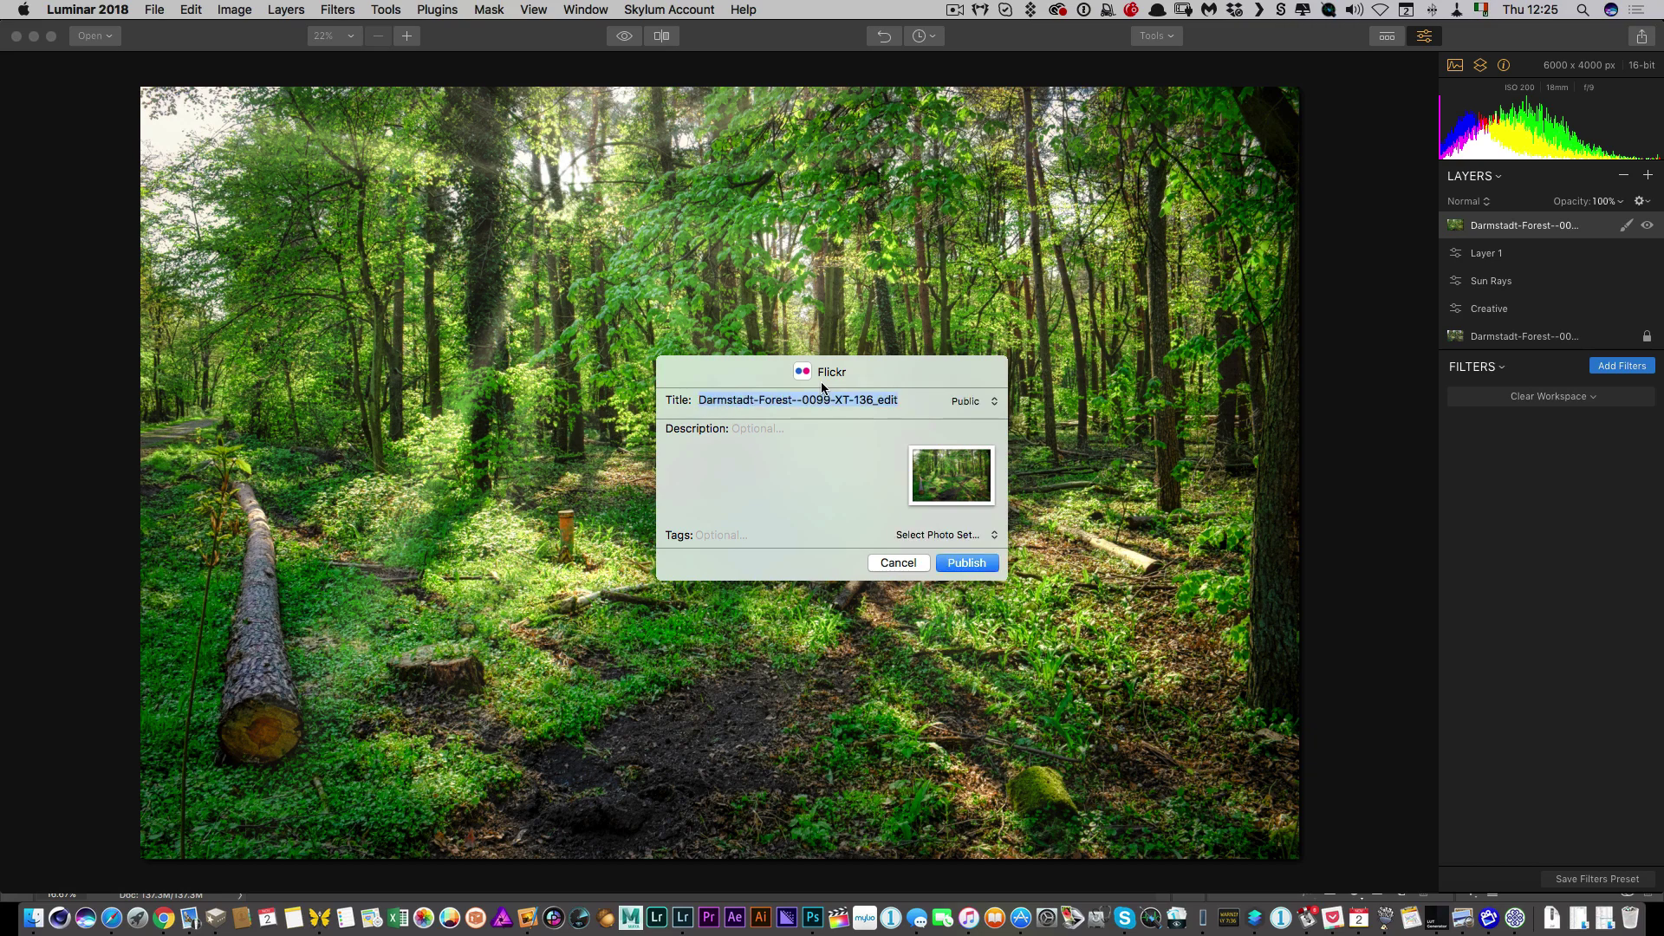
- Set the Flickr upload's title to "Darmstadt Forest Luminar" and its description to "Darmstad Forest Luminar"
{"action": "left_click", "coordinate": [919, 535]}
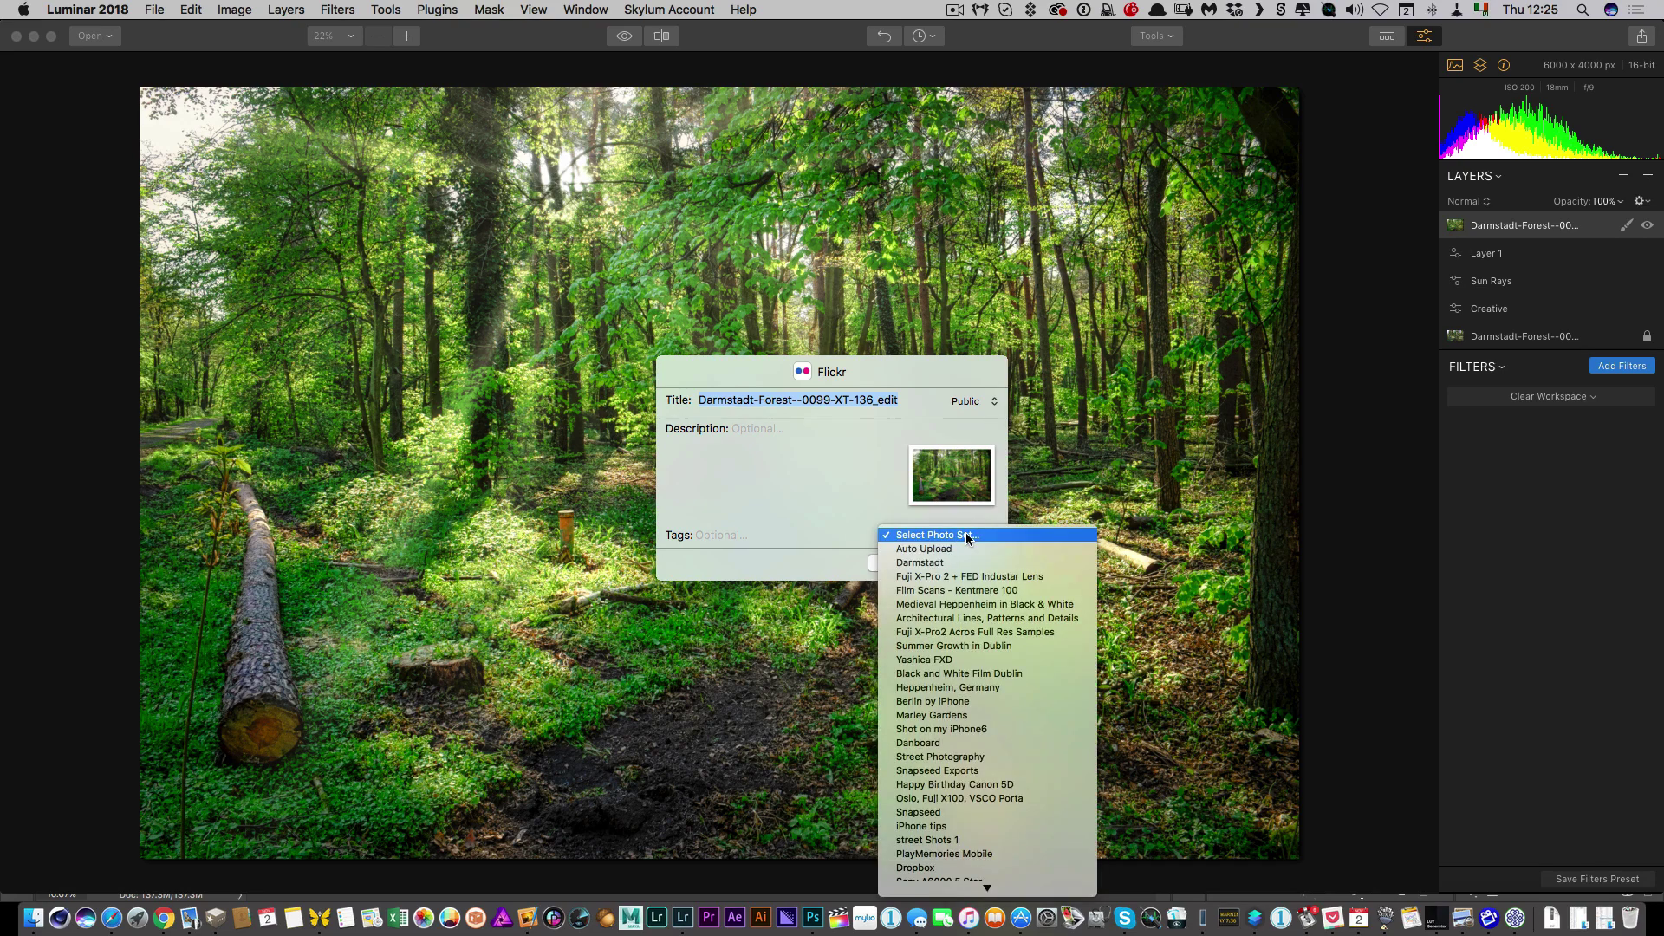
{"action": "left_click", "coordinate": [891, 433]}
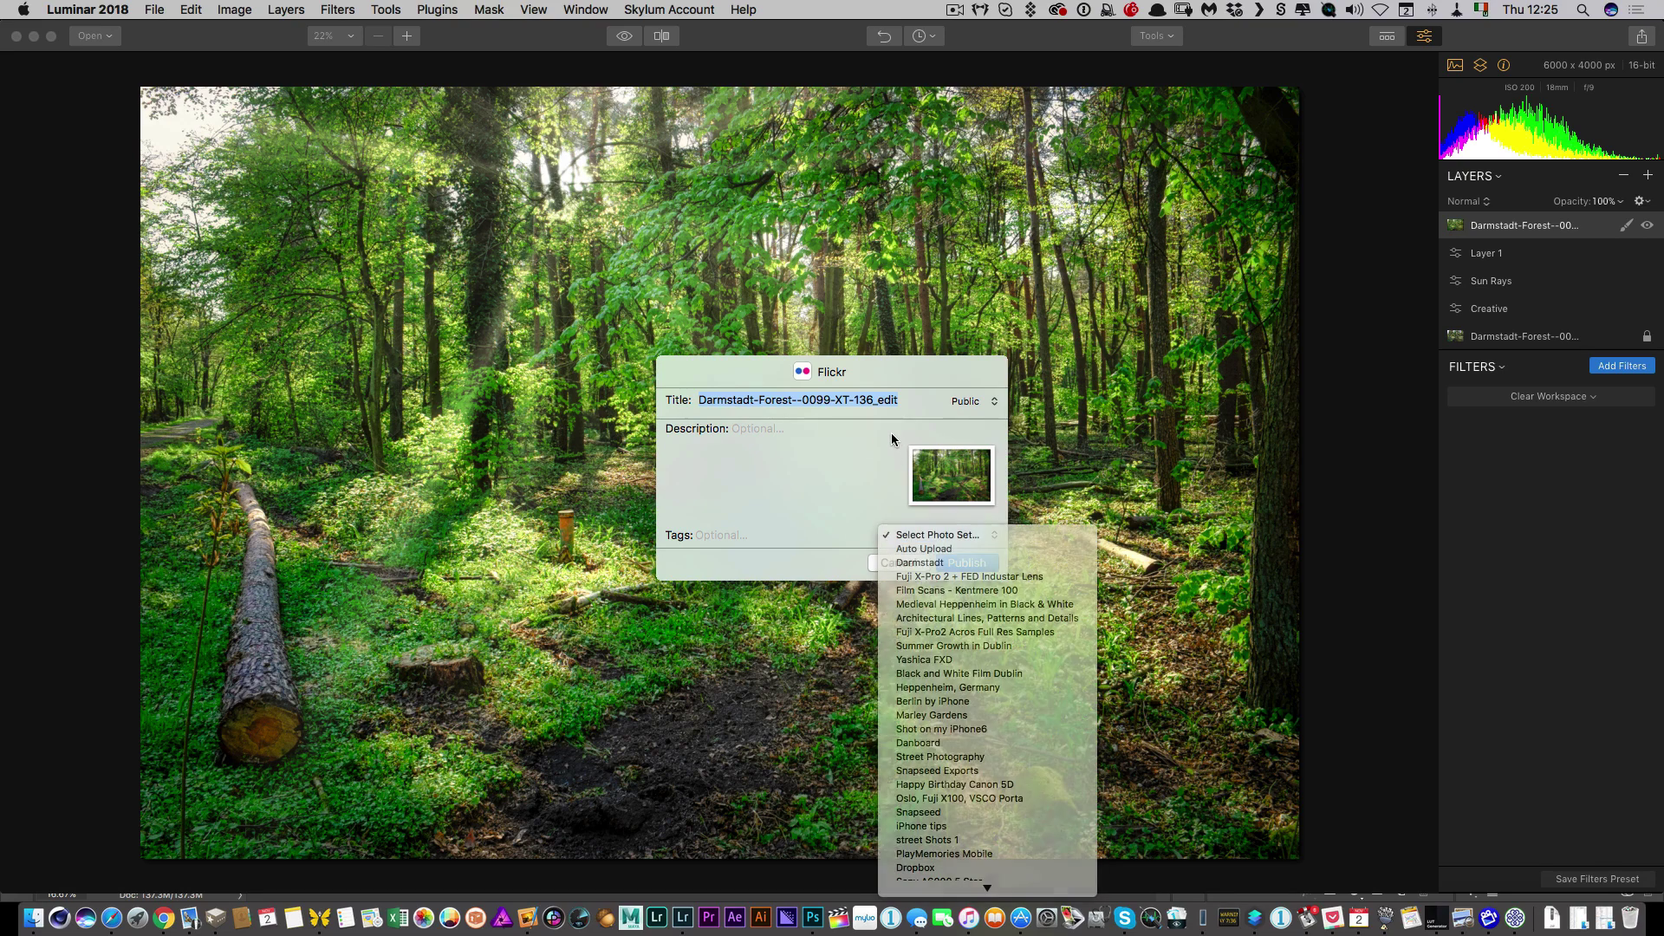
{"action": "type", "text": "D"}
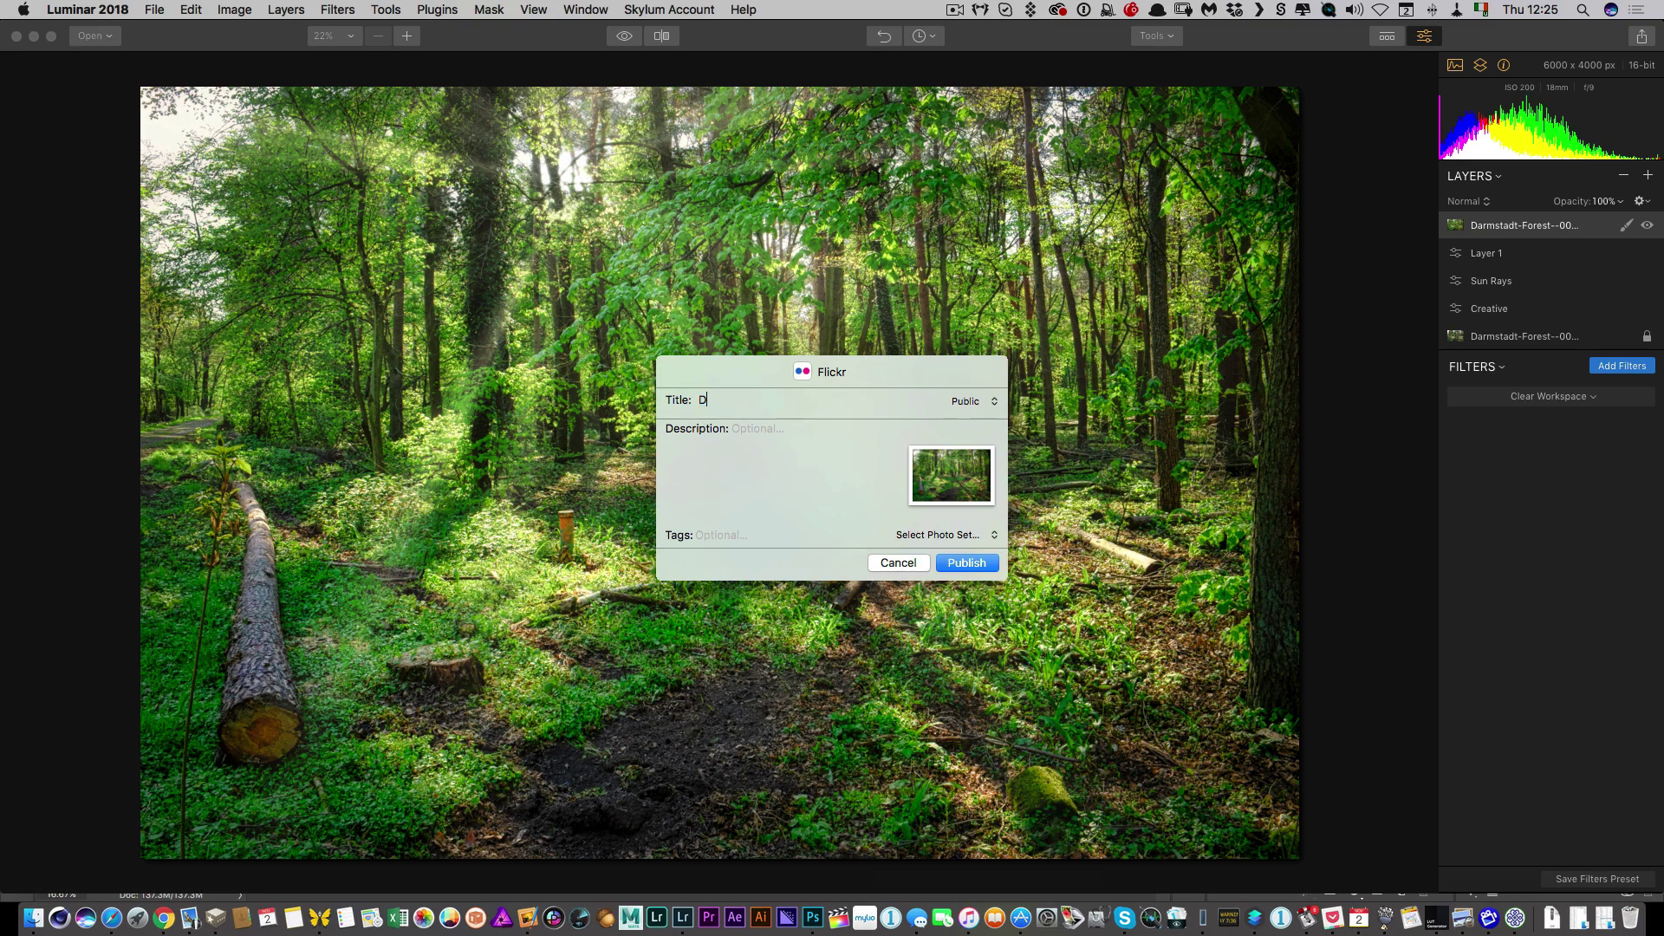
{"action": "type", "text": "armStad Forest"}
{"action": "key", "text": "BackSpace"}
{"action": "key", "text": "BackSpace"}
{"action": "key", "text": "BackSpace"}
{"action": "key", "text": "BackSpace"}
{"action": "key", "text": "BackSpace"}
{"action": "key", "text": "BackSpace"}
{"action": "key", "text": "BackSpace"}
{"action": "key", "text": "BackSpace"}
{"action": "key", "text": "BackSpace"}
{"action": "key", "text": "BackSpace"}
{"action": "type", "text": "stadt Forest LuminaDarmstad Forest L"}
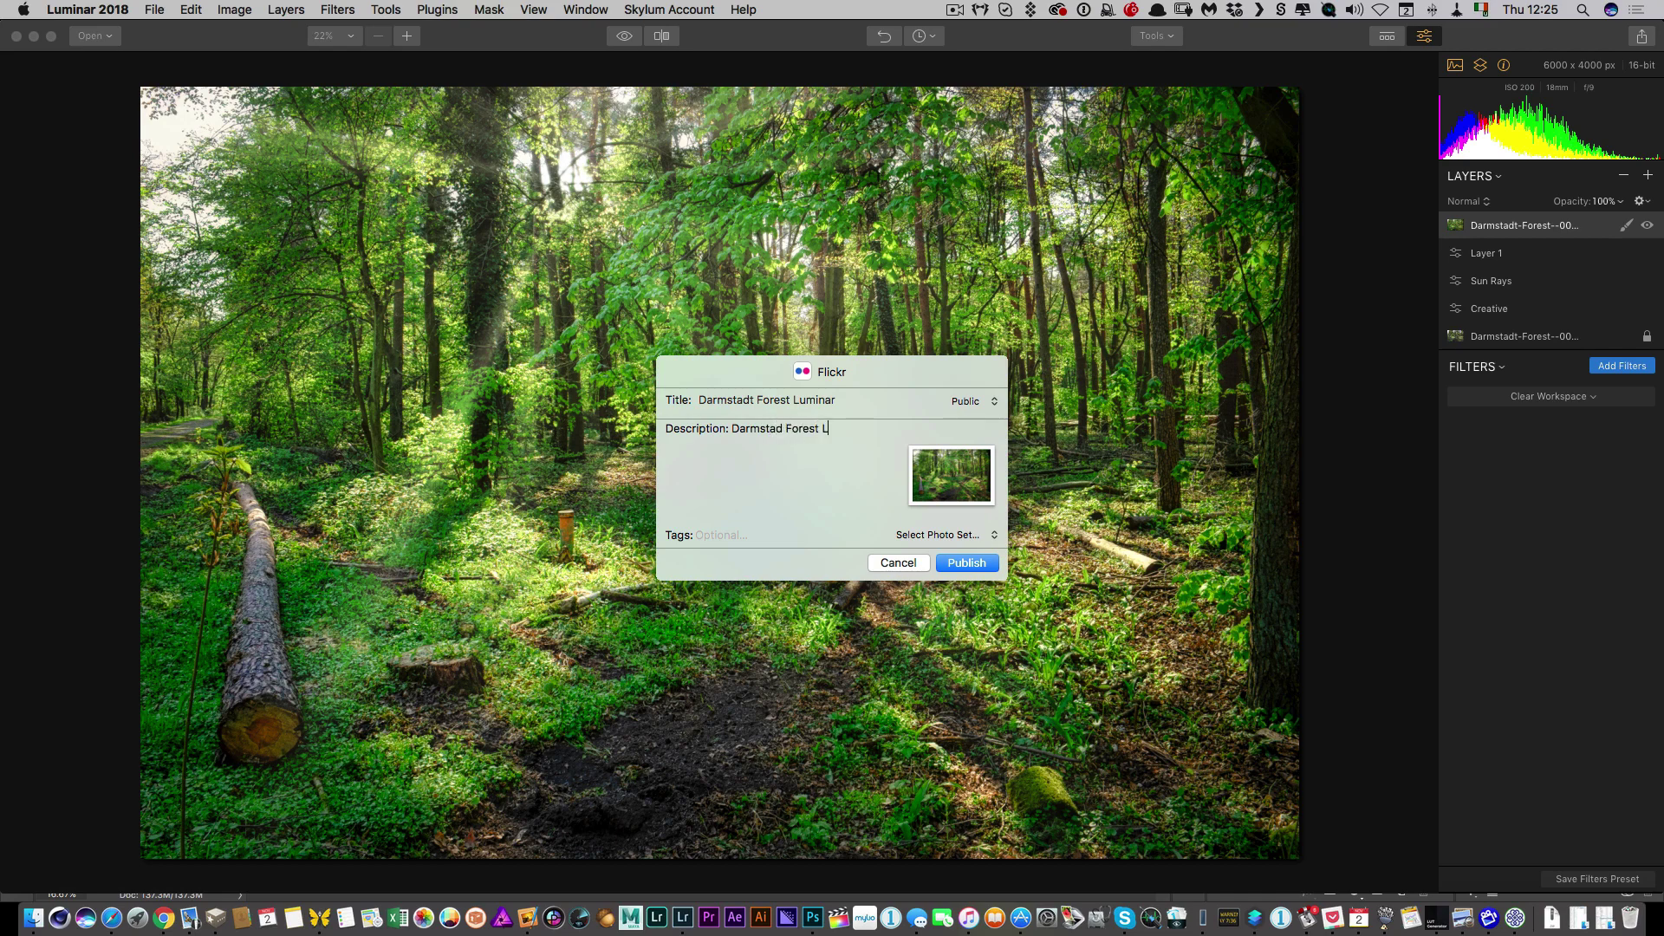
{"action": "type", "text": "uminar"}
- Add the tags Germany and Fuji to the Flickr upload and publish the photo
{"action": "key", "text": "Tab"}
{"action": "type", "text": "Germany"}
{"action": "key", "text": "Return"}
{"action": "type", "text": "Fuji"}
{"action": "key", "text": "Return"}
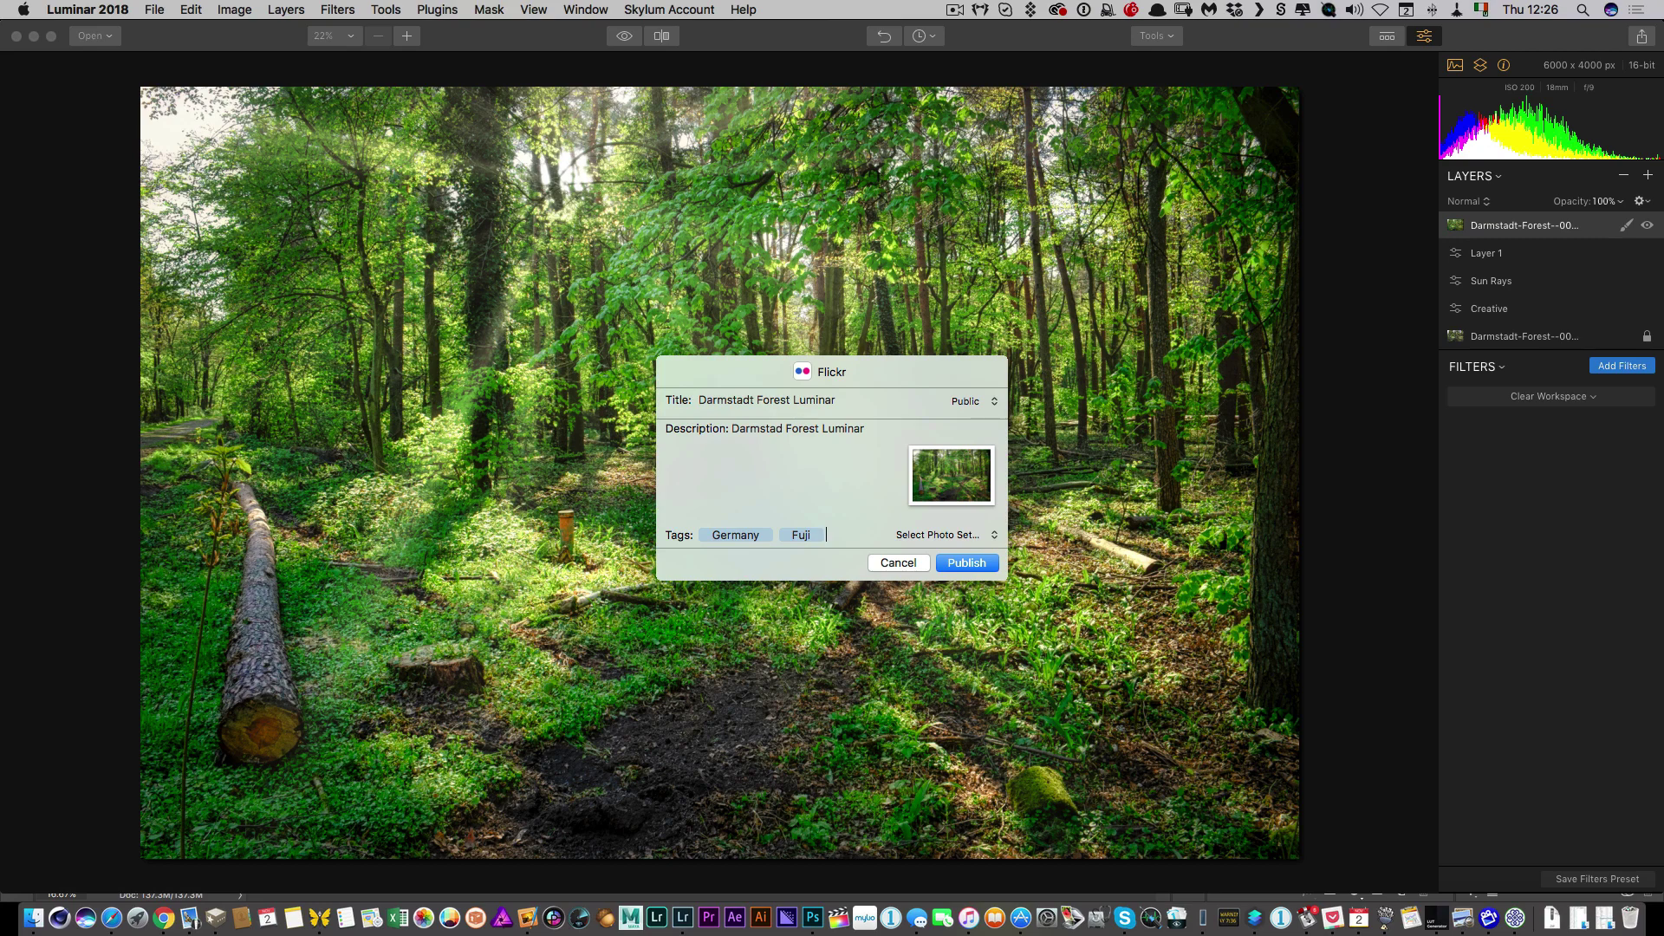
{"action": "left_click", "coordinate": [965, 564]}
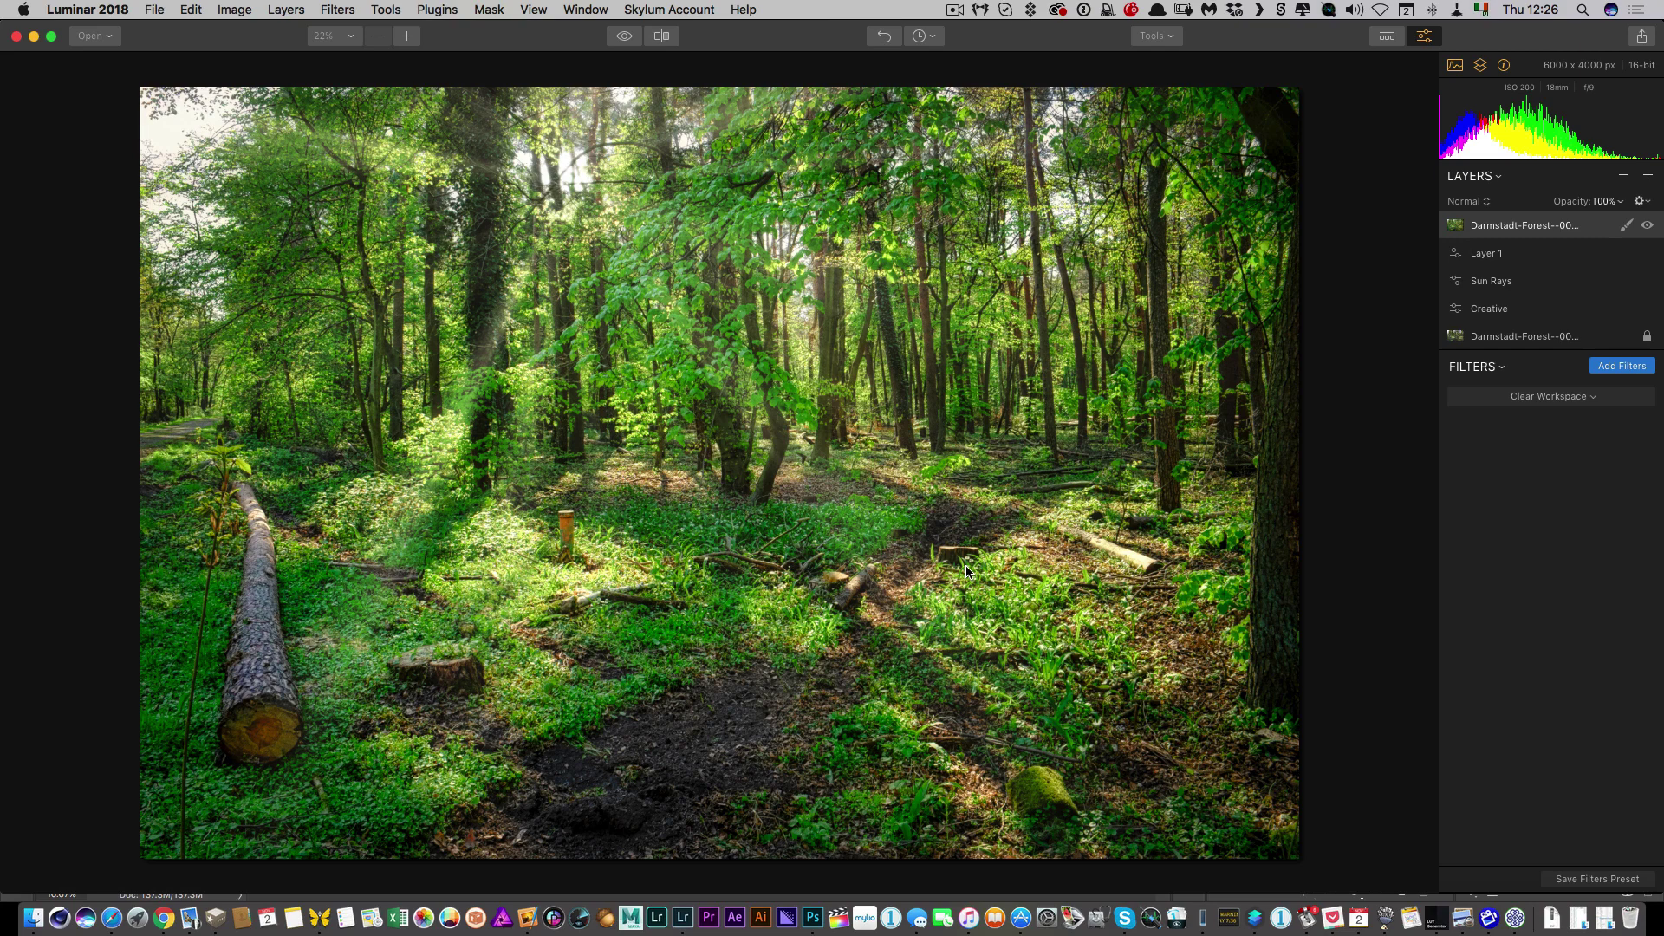
- Switch to Safari, open the published forest photo on Flickr, and examine its details and enlarged view
{"action": "left_click", "coordinate": [113, 923]}
{"action": "left_click", "coordinate": [404, 593]}
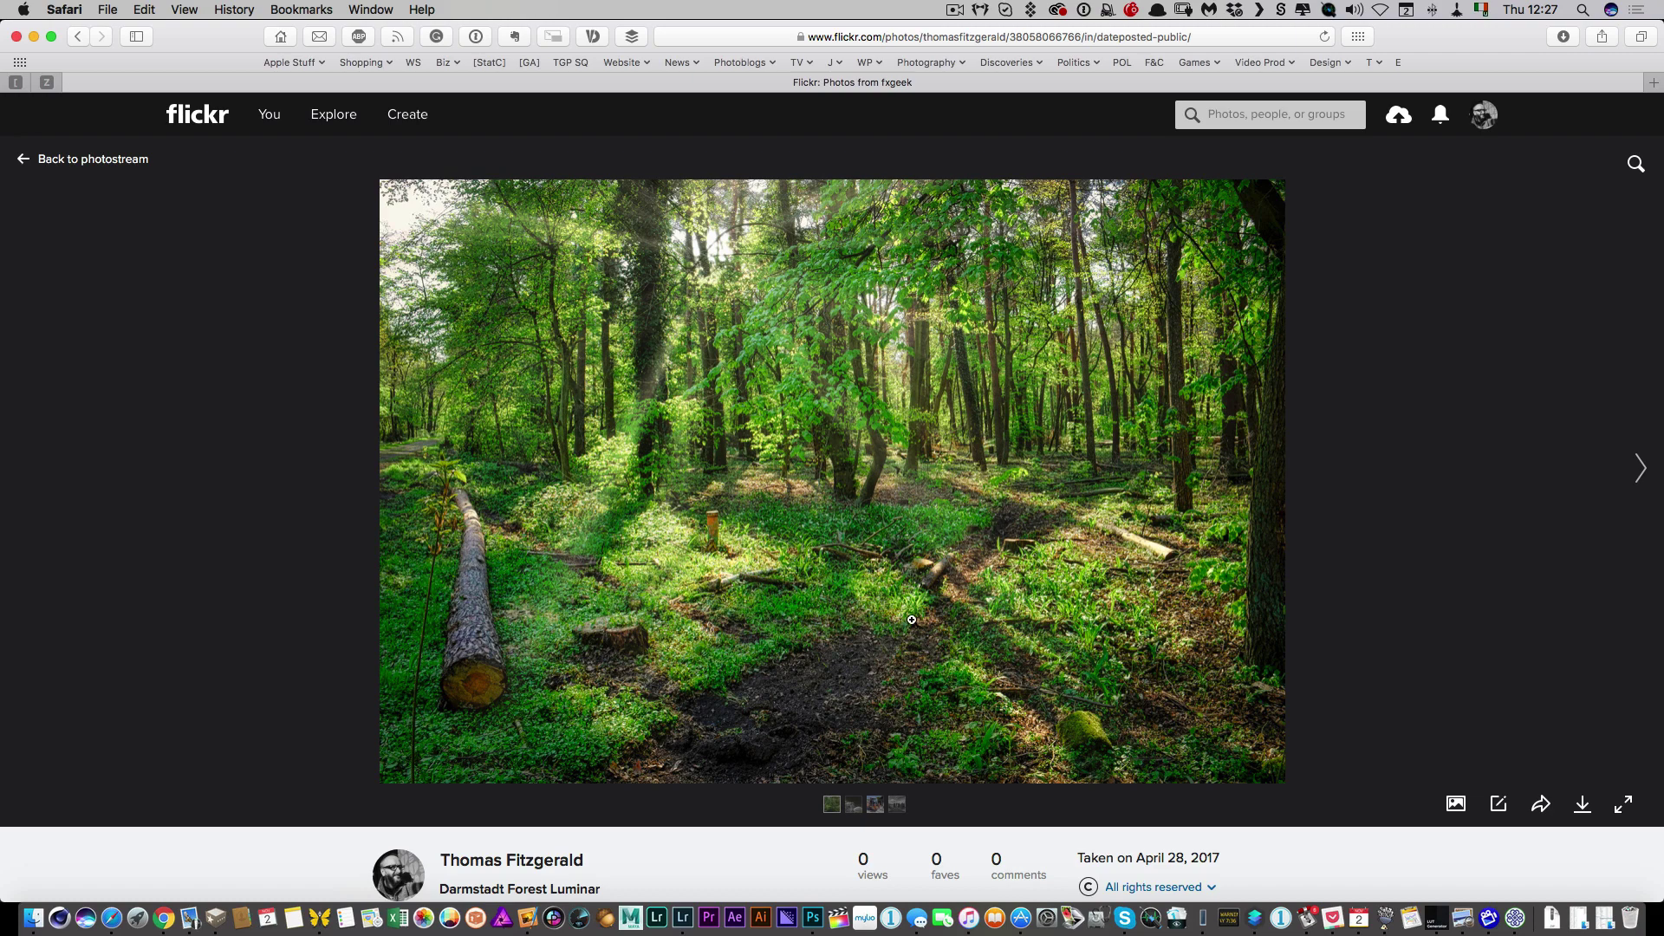
{"action": "scroll", "coordinate": [913, 620], "scroll_direction": "down", "scroll_amount": 5}
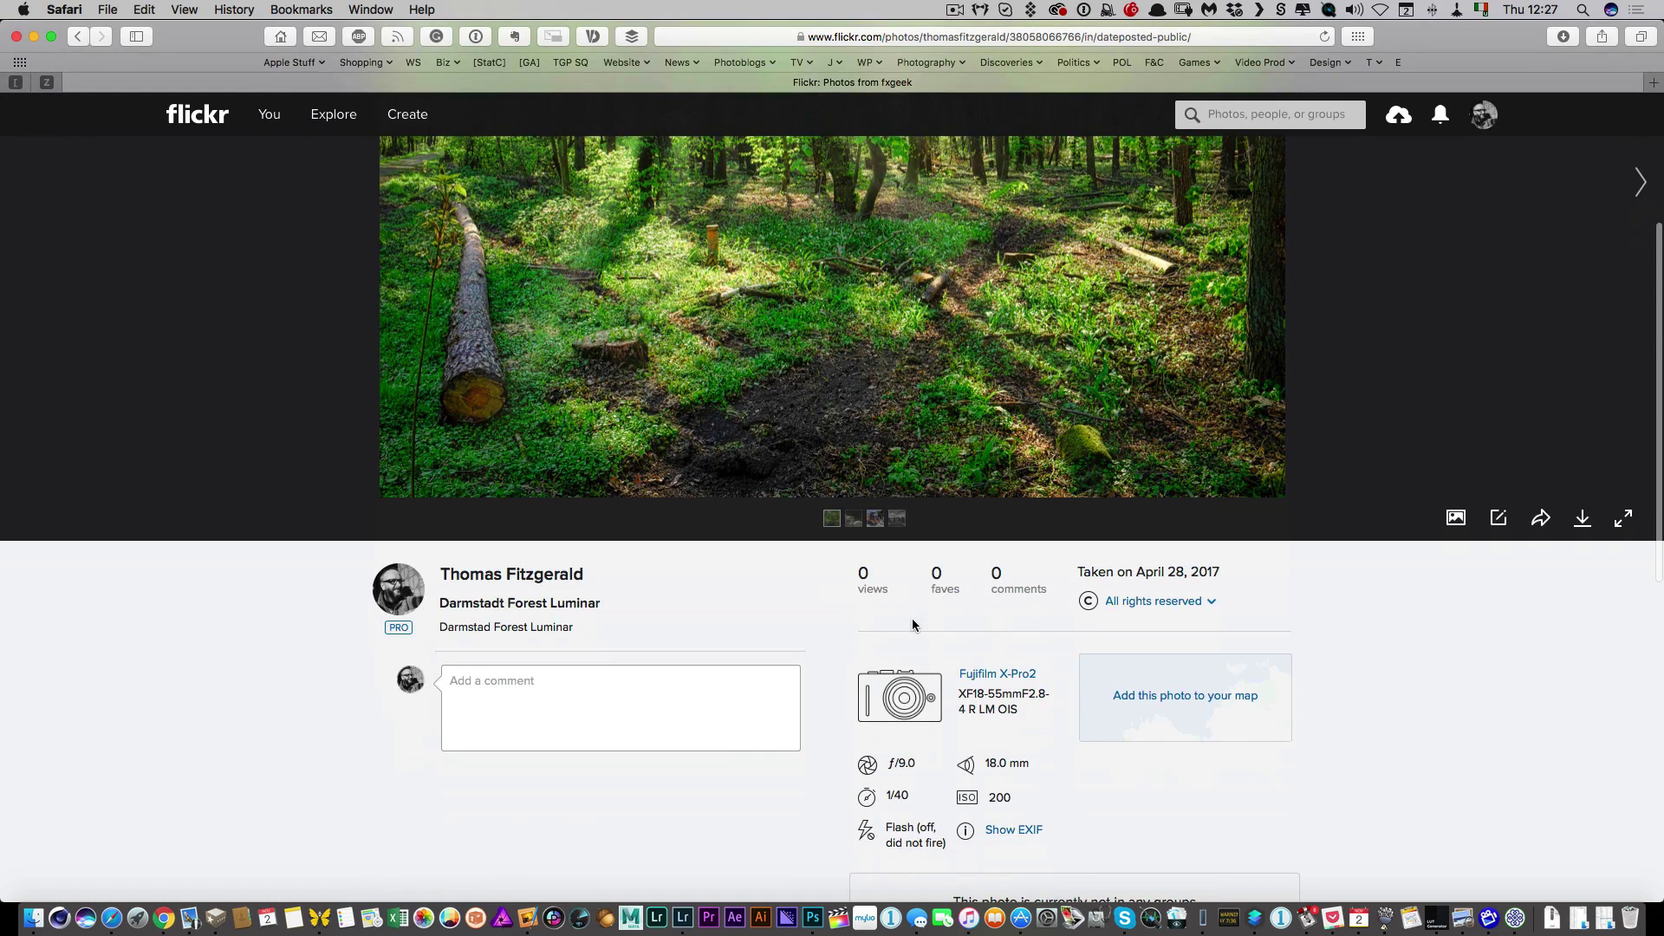
{"action": "scroll", "coordinate": [912, 620], "scroll_direction": "down", "scroll_amount": 1}
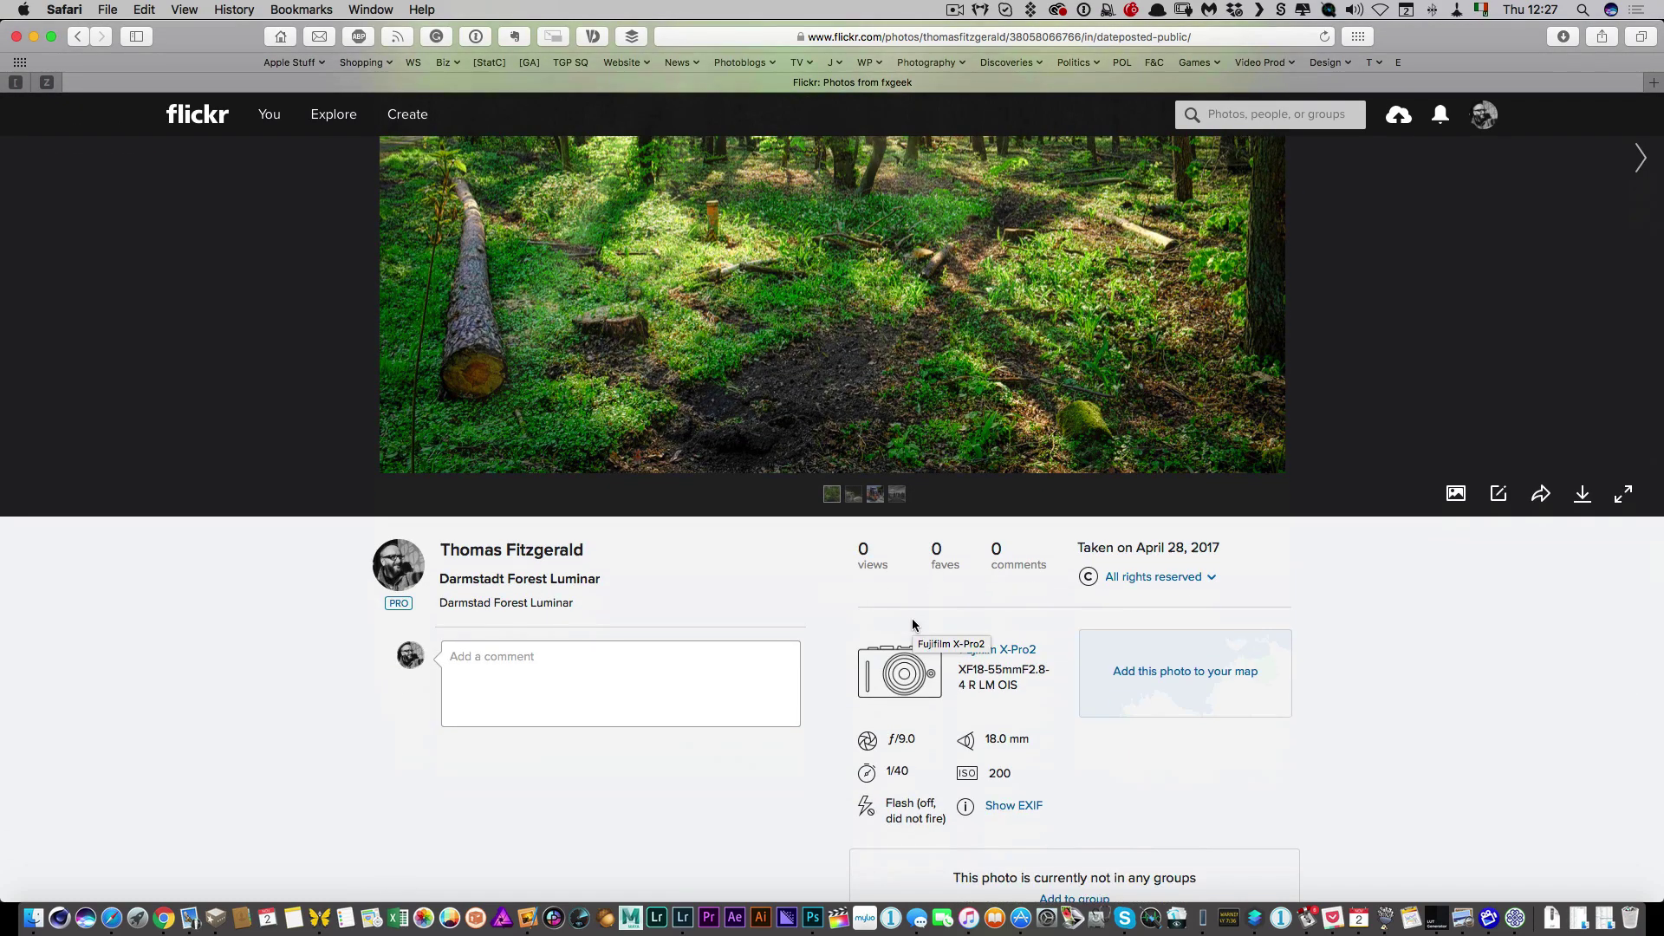
{"action": "scroll", "coordinate": [914, 620], "scroll_direction": "up", "scroll_amount": 6}
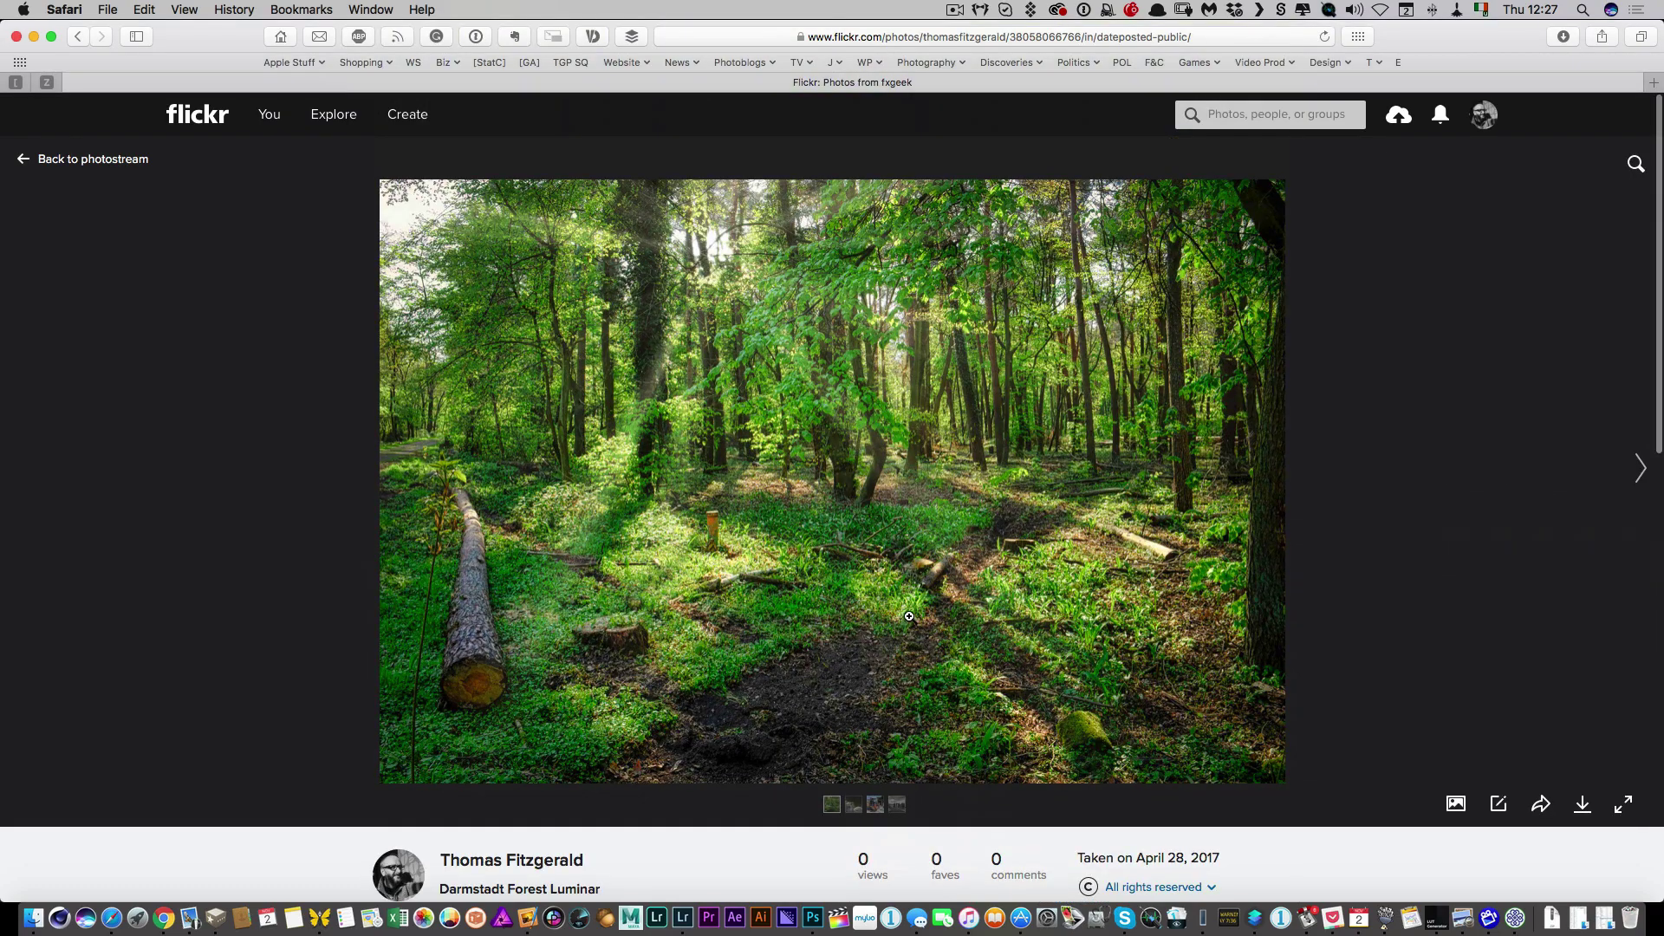
{"action": "left_click", "coordinate": [908, 617]}
{"action": "left_click", "coordinate": [908, 617]}
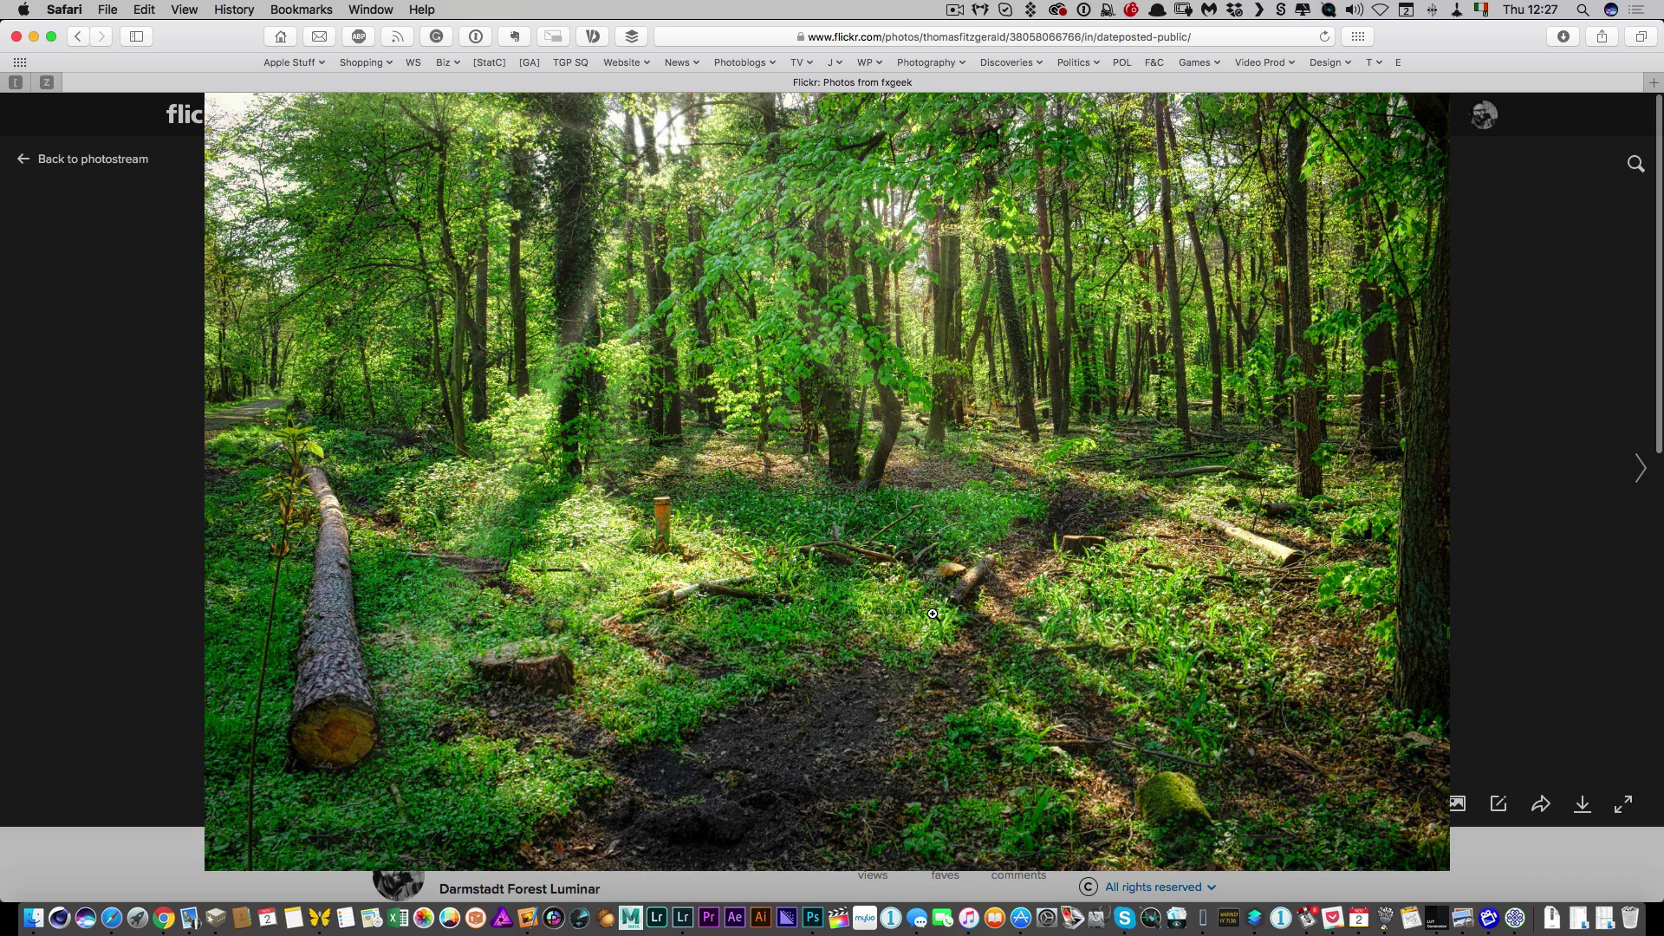
{"action": "left_click", "coordinate": [943, 622]}
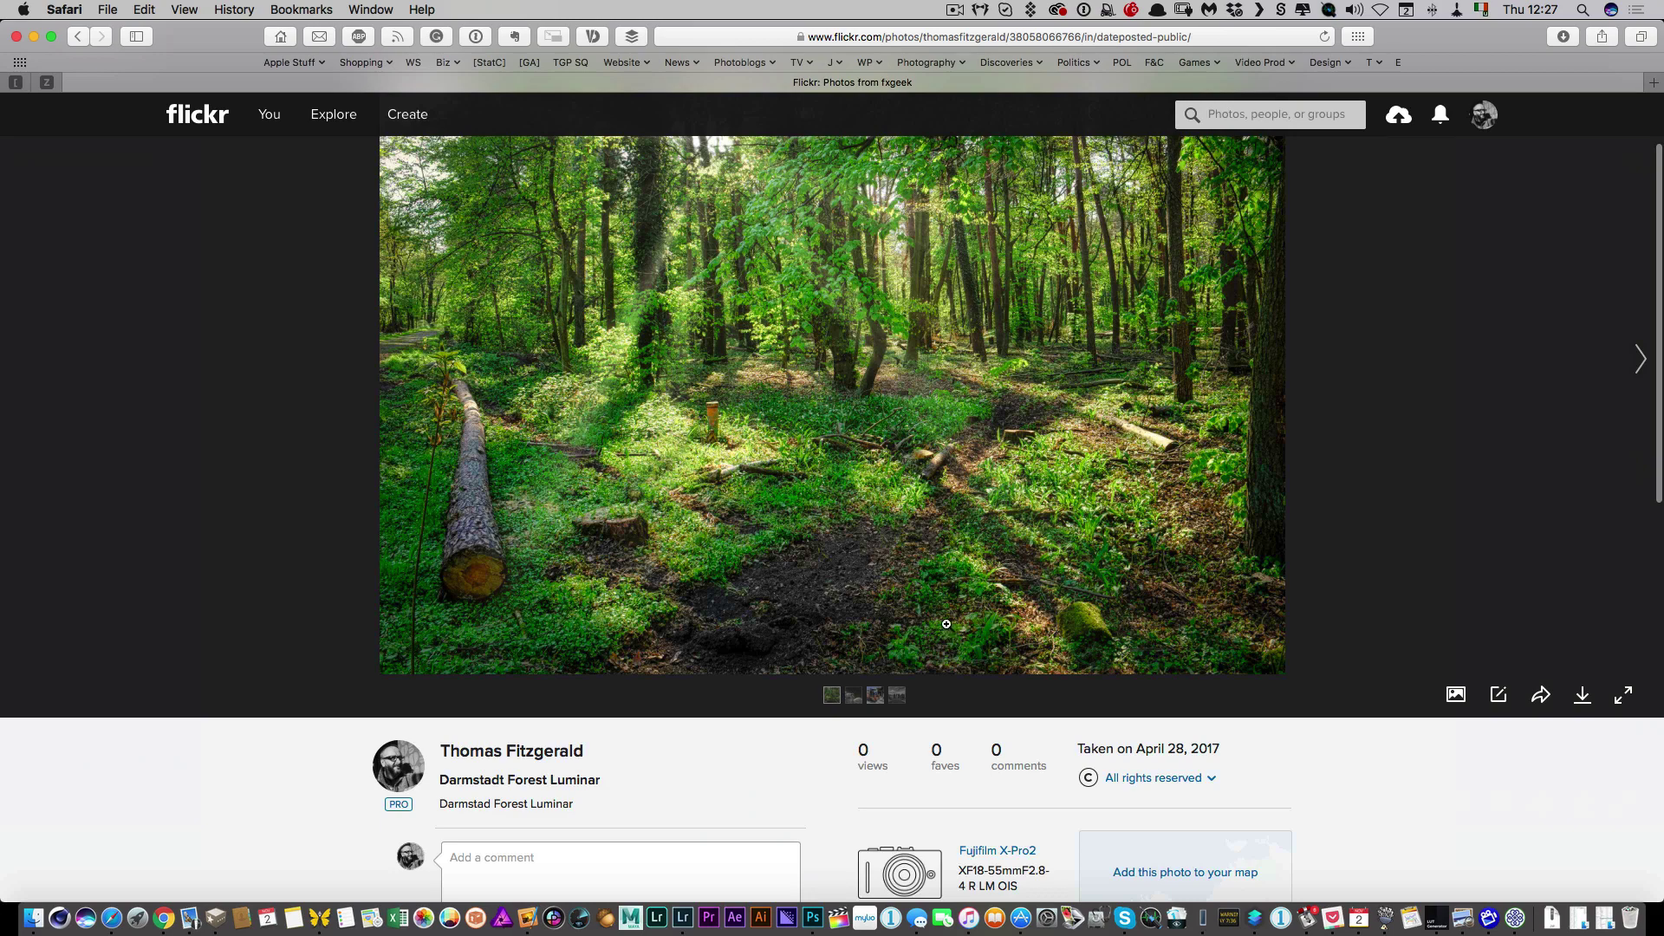
{"action": "scroll", "coordinate": [948, 620], "scroll_direction": "up", "scroll_amount": 2}
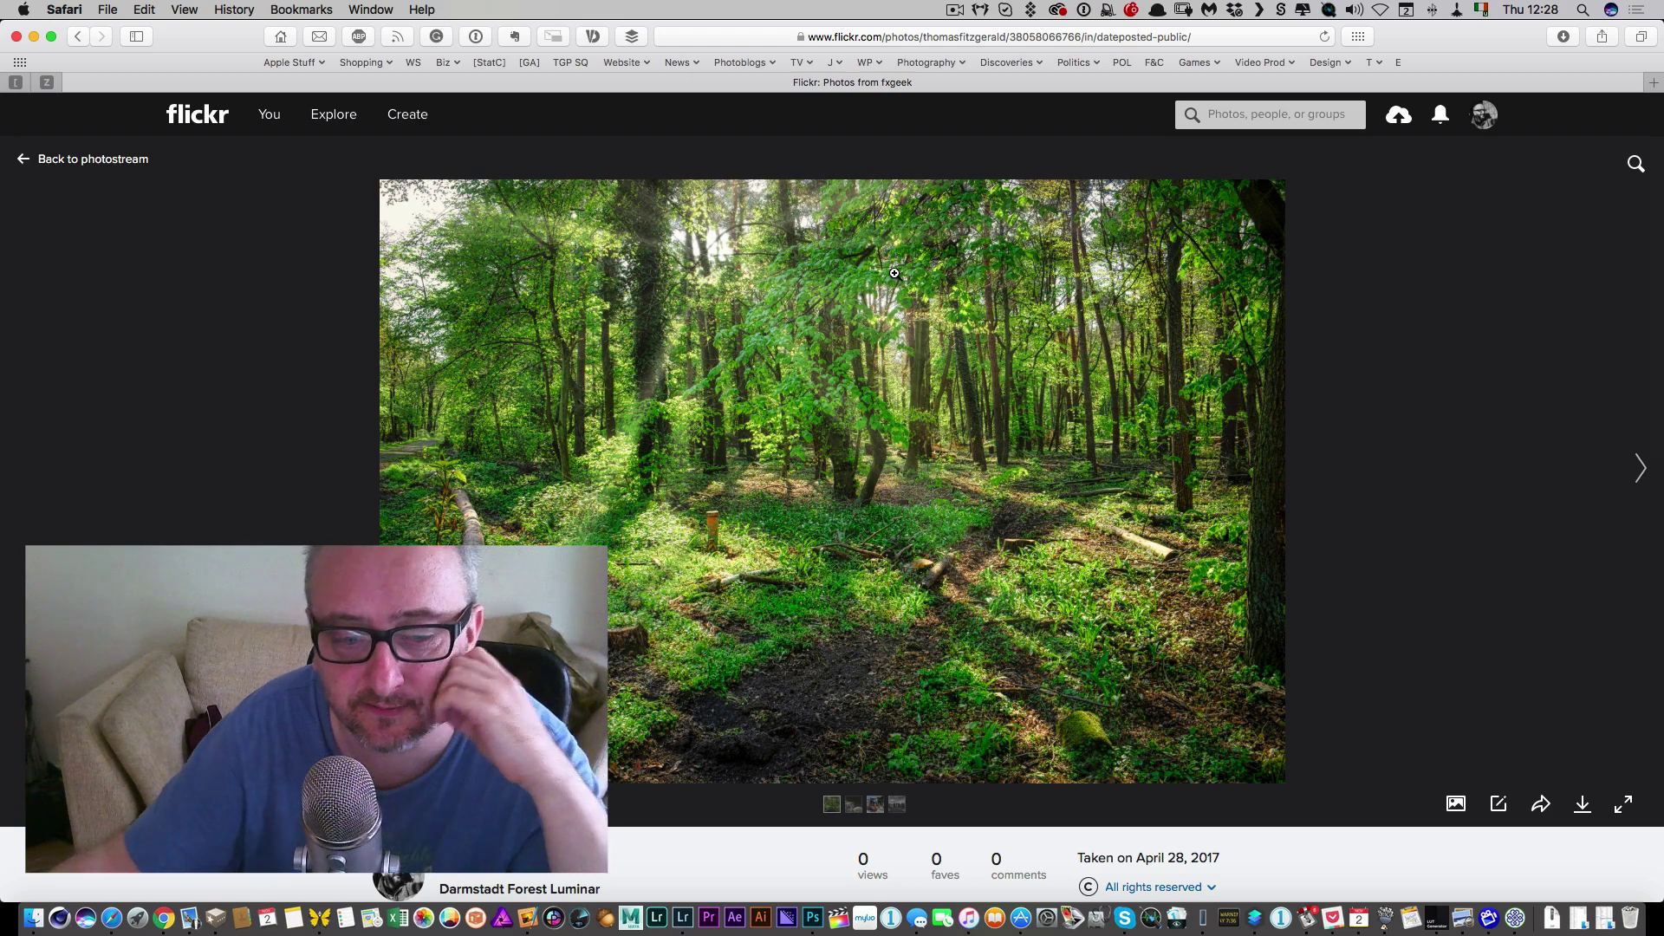
- Switch to Luminar 2018 and compare the original photo with the edited version
{"action": "key", "text": "super+Tab"}
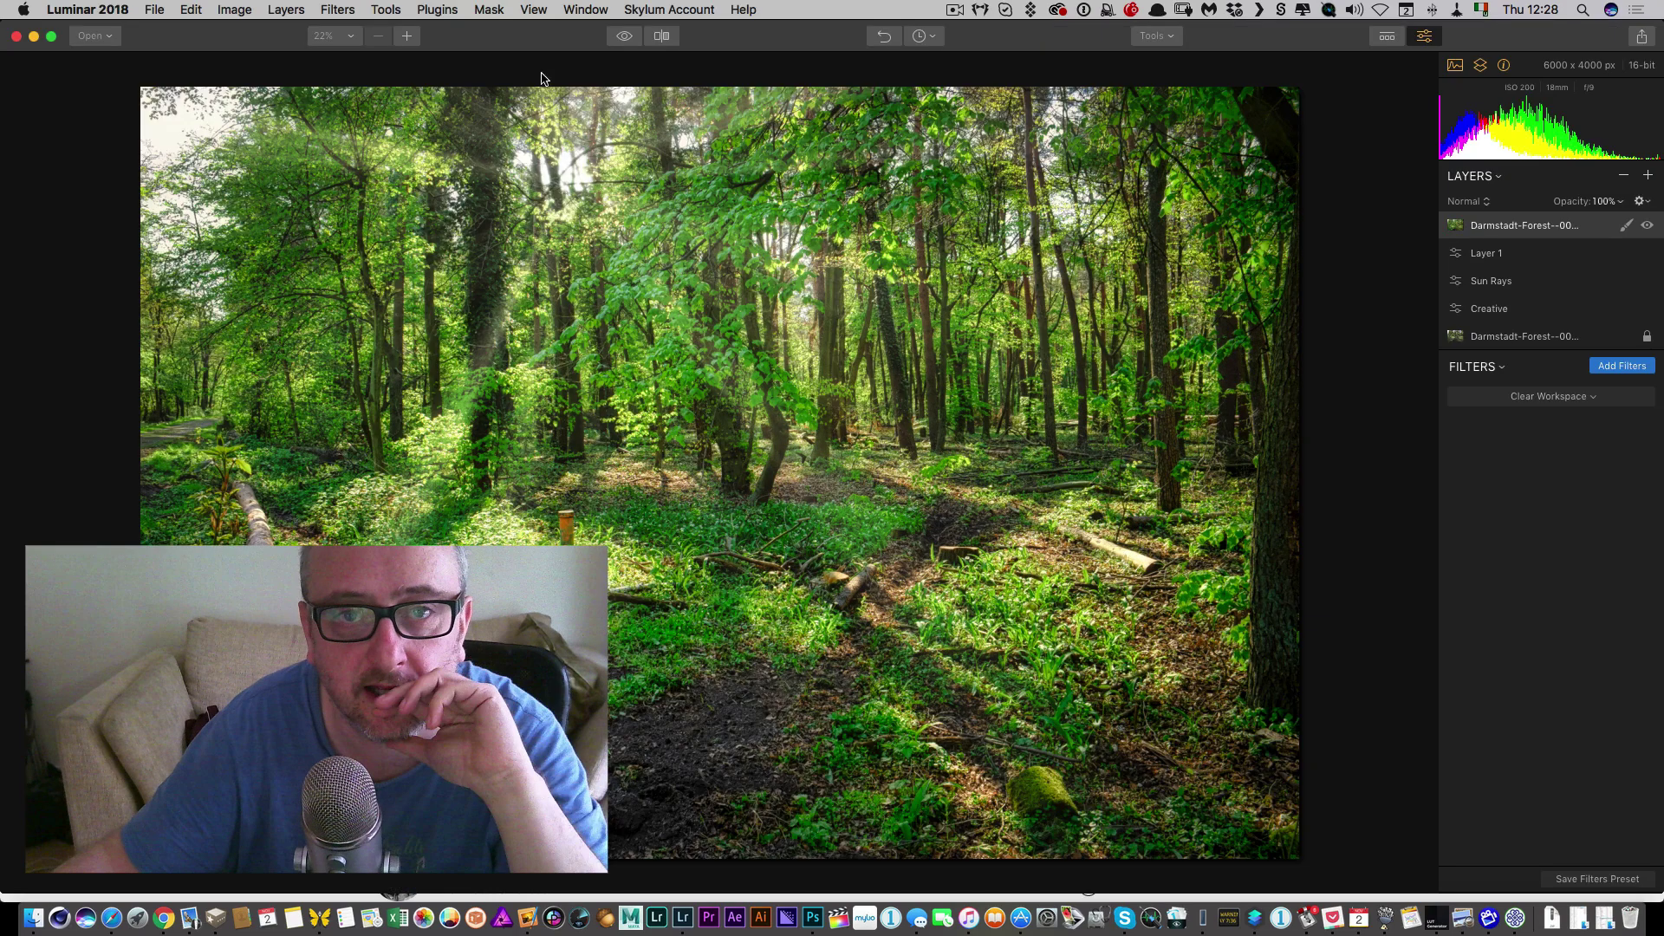
{"action": "left_click", "coordinate": [625, 37]}
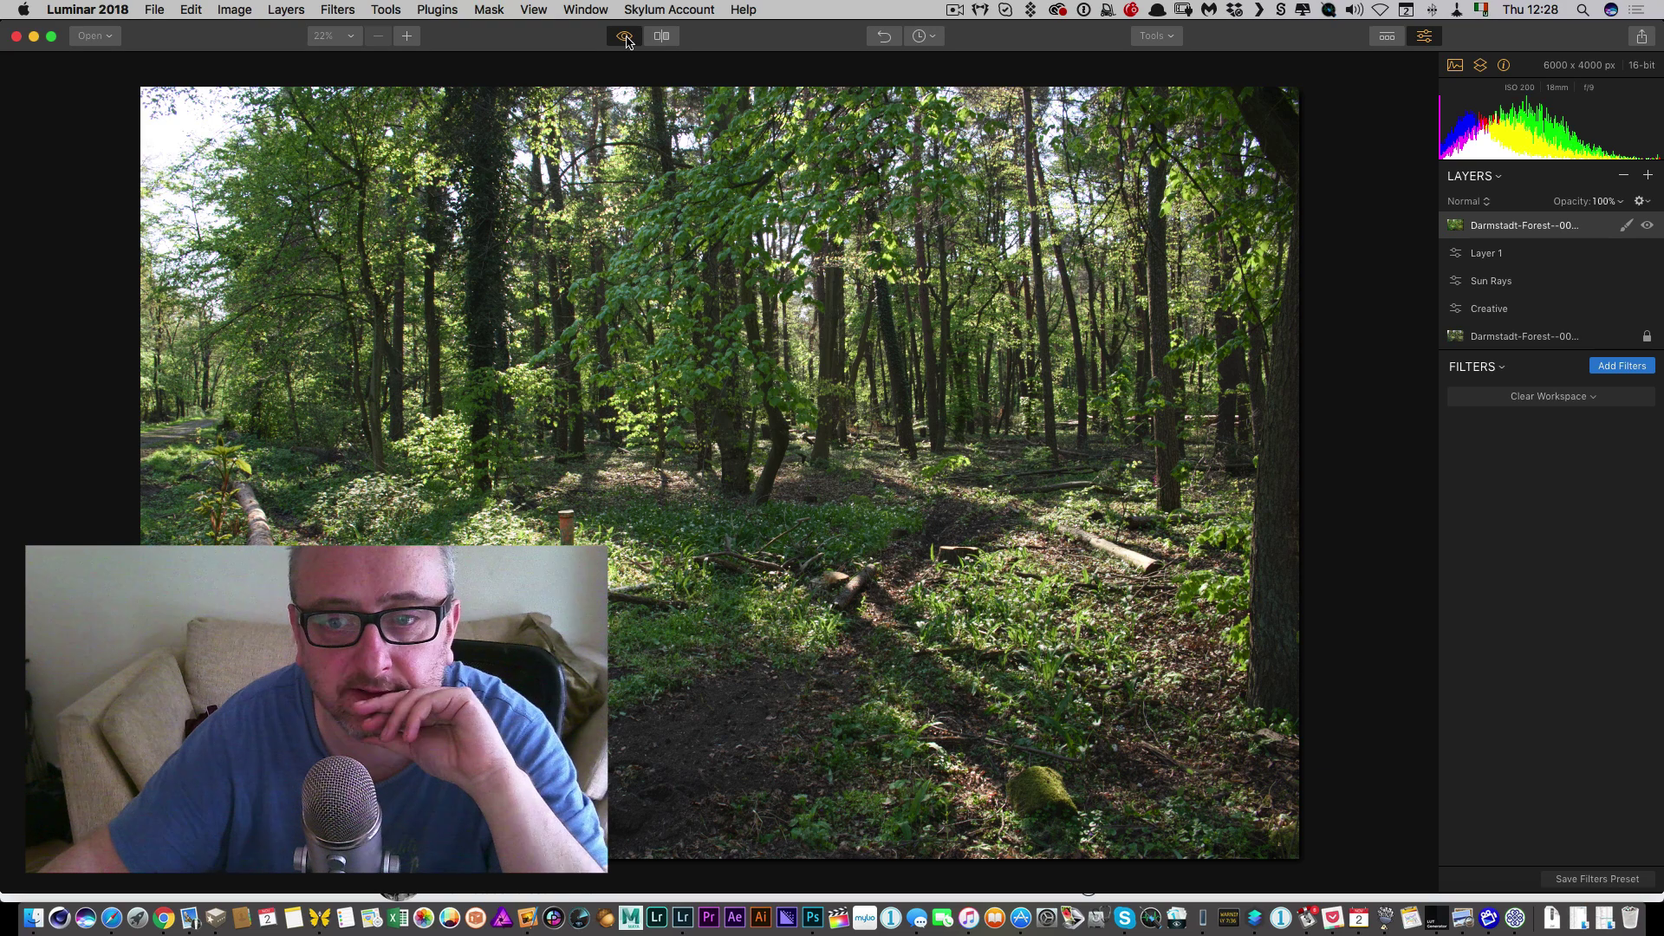
{"action": "left_click", "coordinate": [626, 38]}
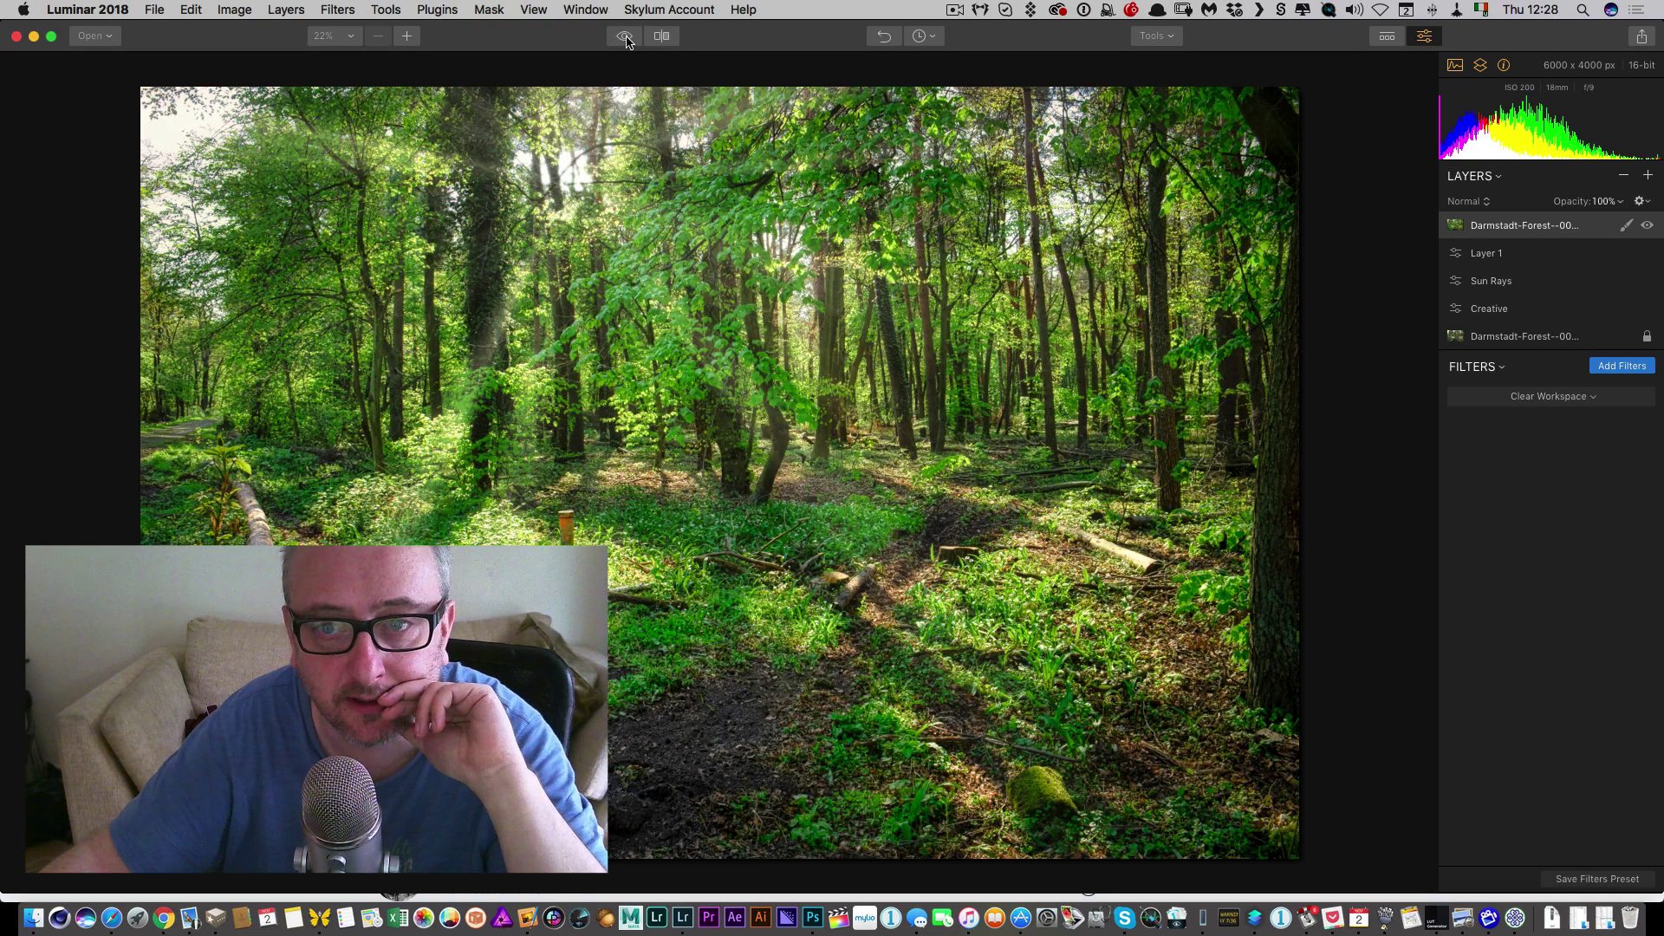
{"action": "left_click", "coordinate": [625, 37]}
{"action": "left_click", "coordinate": [625, 38]}
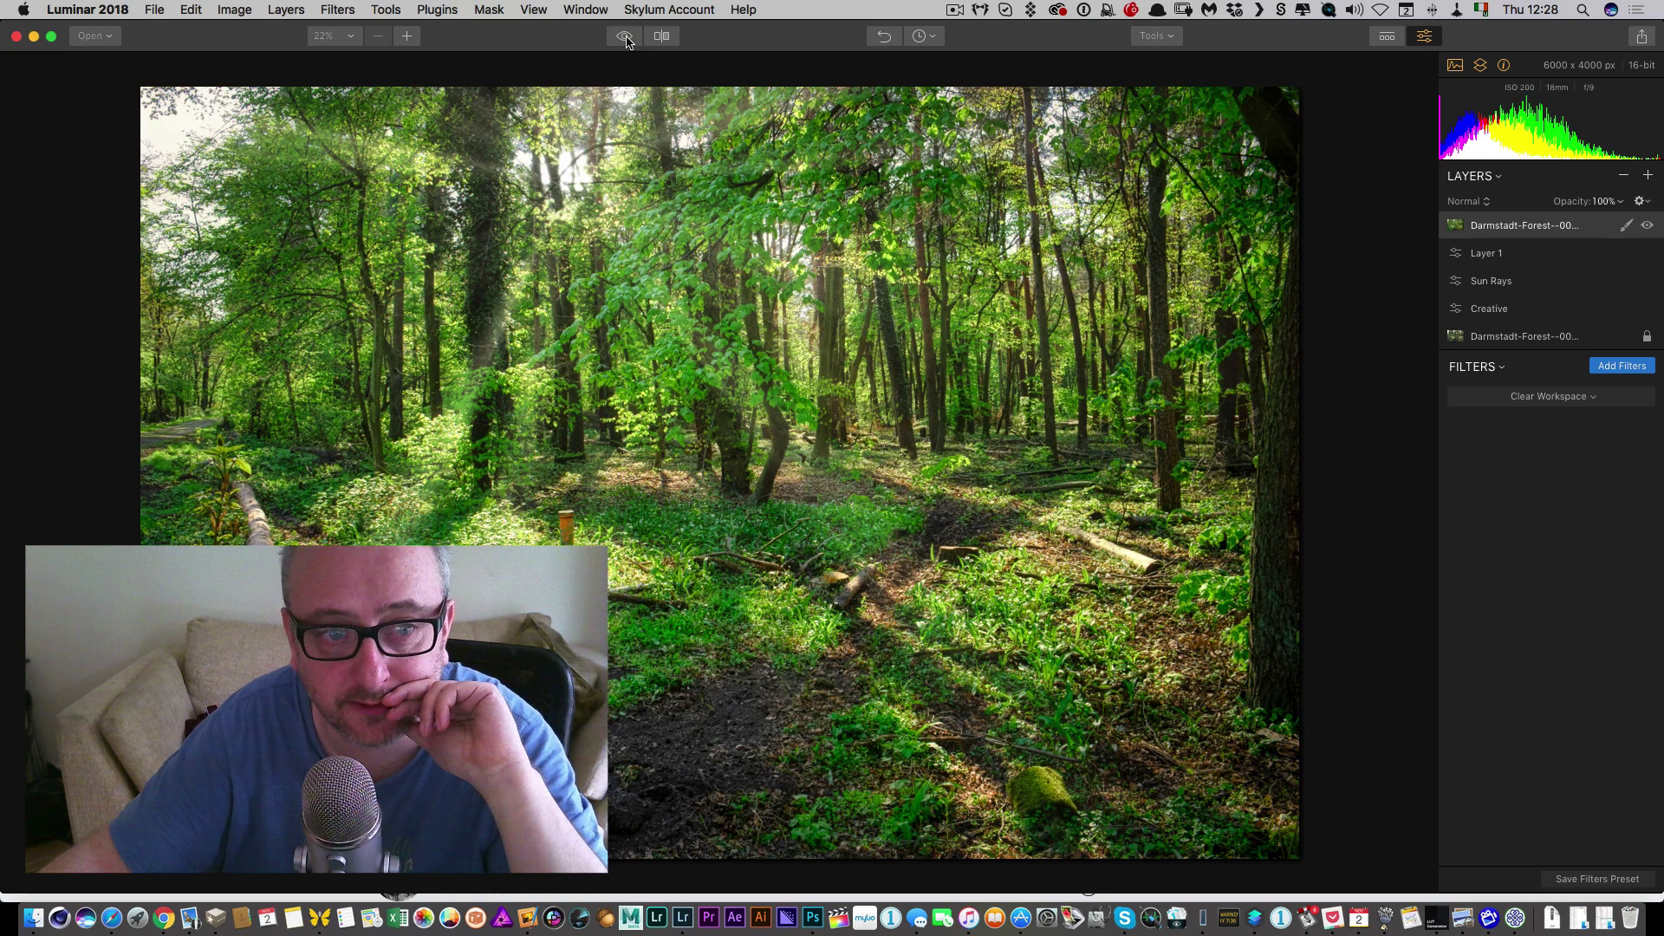